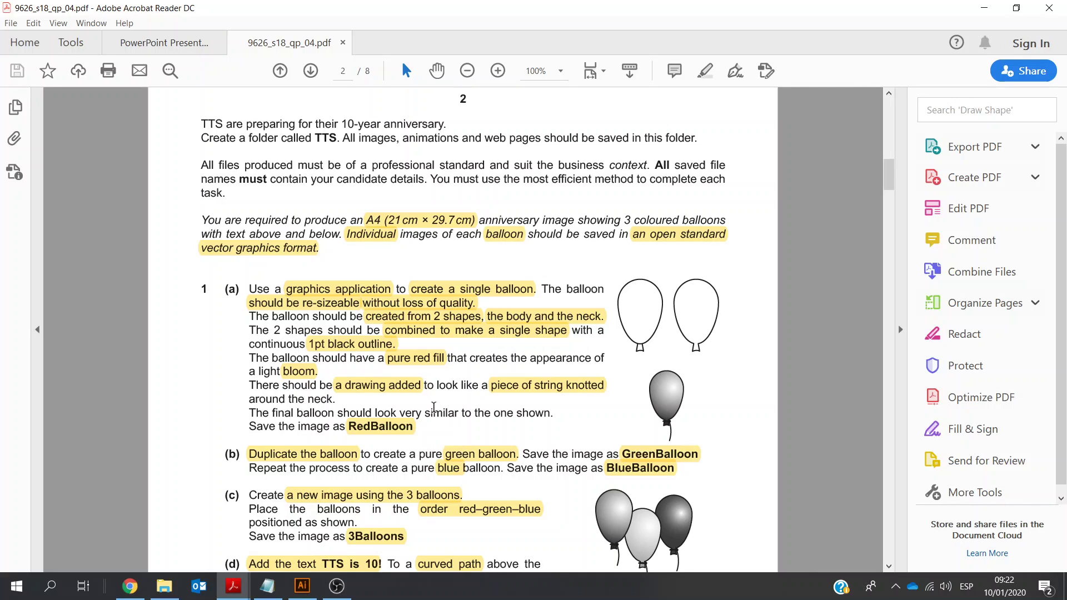
- Switch to Illustrator and base the new document on the A4 print preset, with units in pixels
click(304, 590)
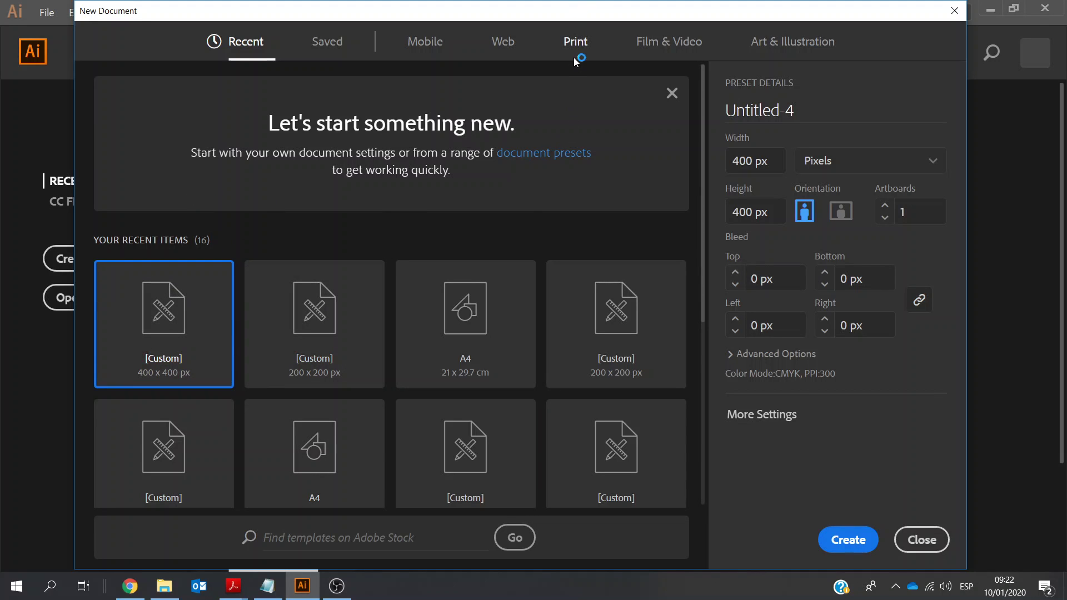
click(574, 43)
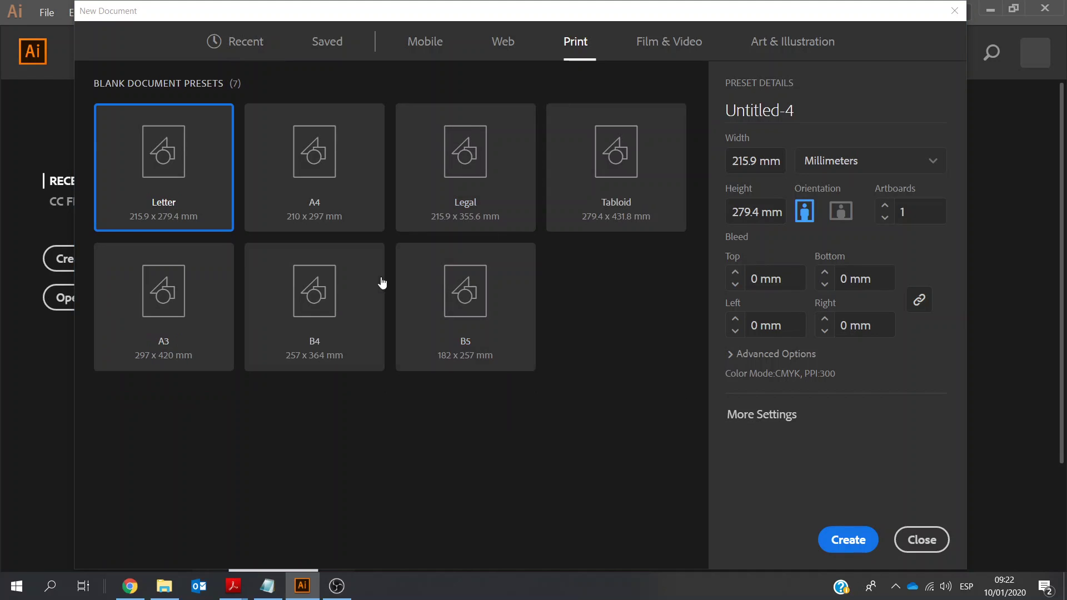
click(316, 173)
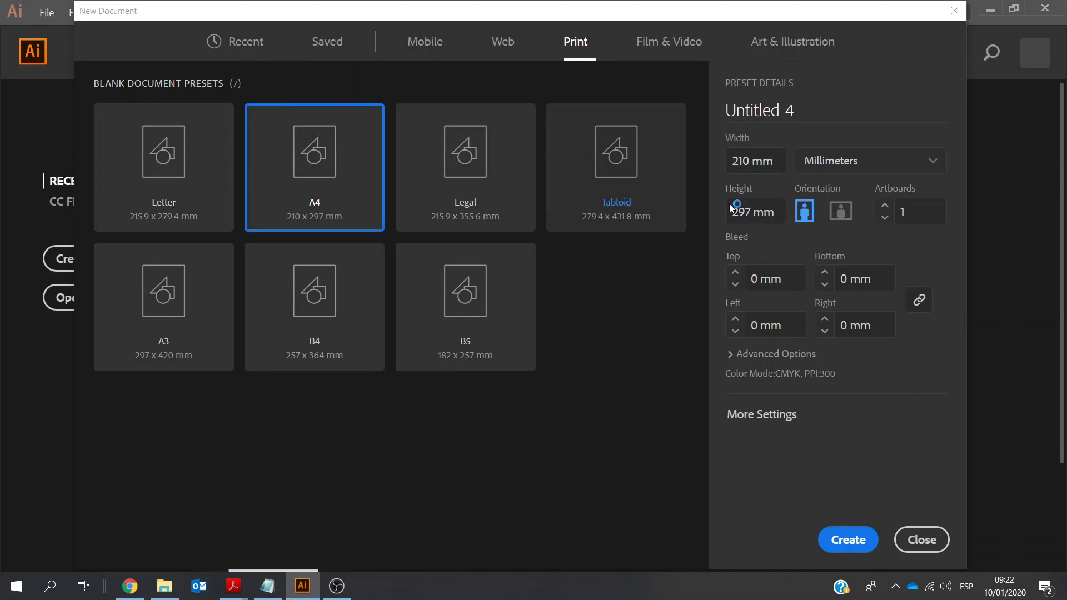
click(933, 161)
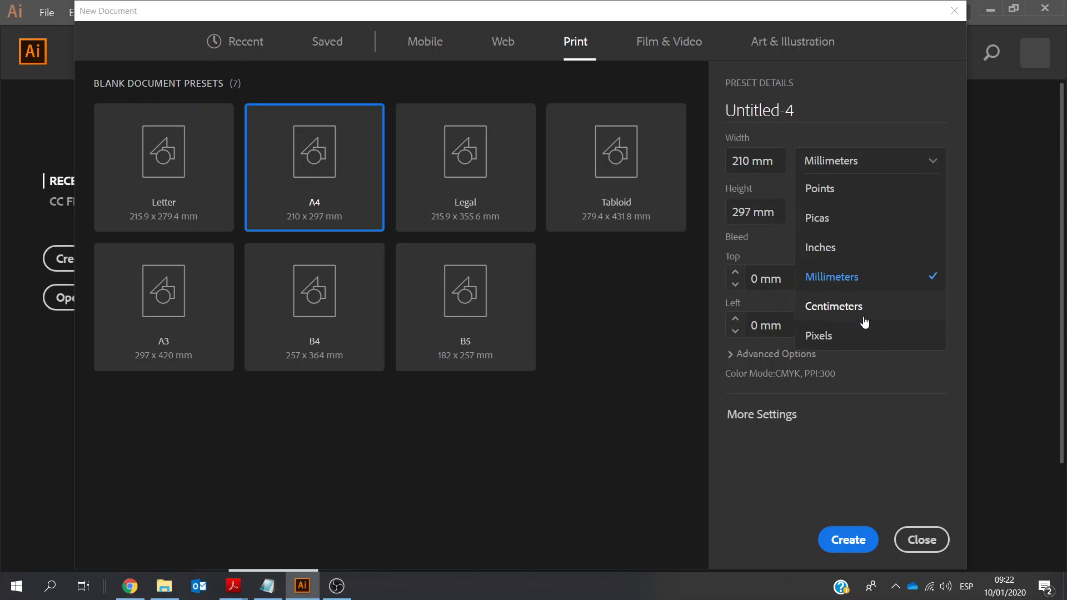
click(862, 339)
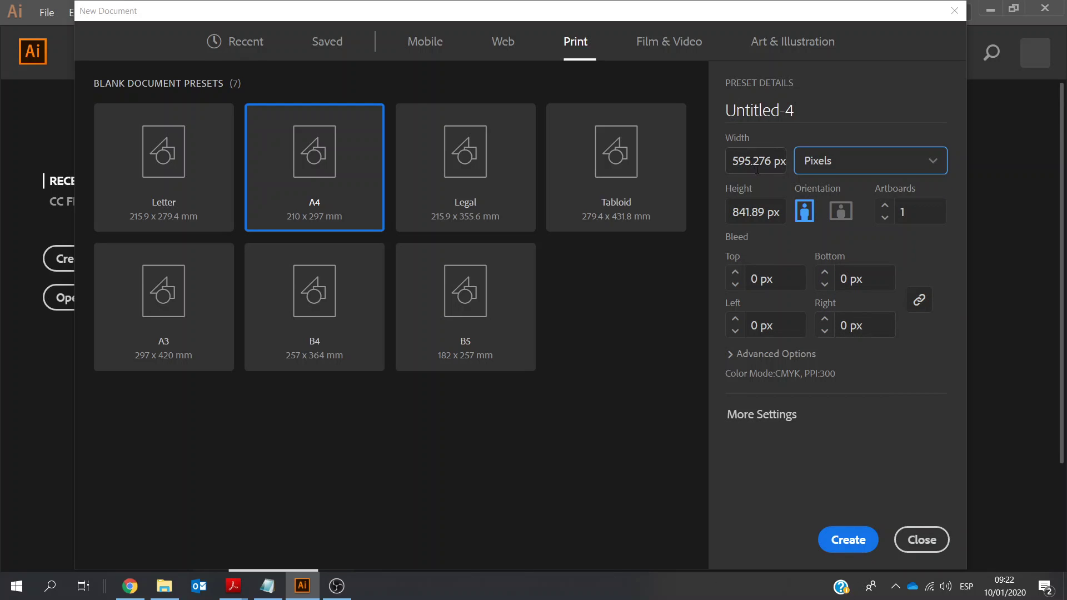
- Set the new document's width and height to 400 px and create it
drag(771, 161, 727, 164)
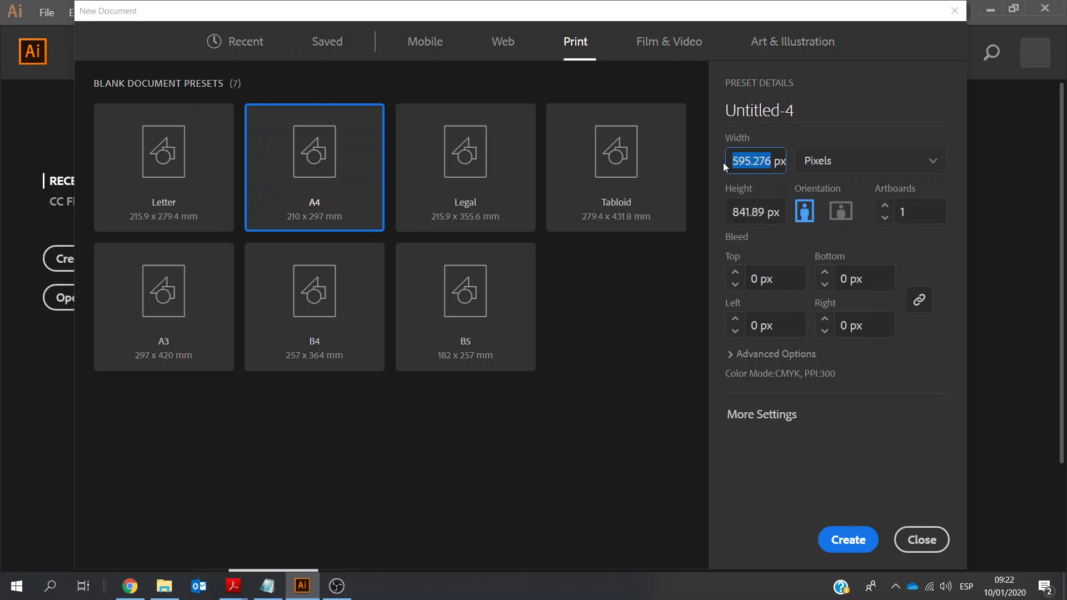
text(400)
drag(775, 164, 702, 156)
key(ctrl+c)
drag(779, 212, 731, 216)
key(ctrl+v)
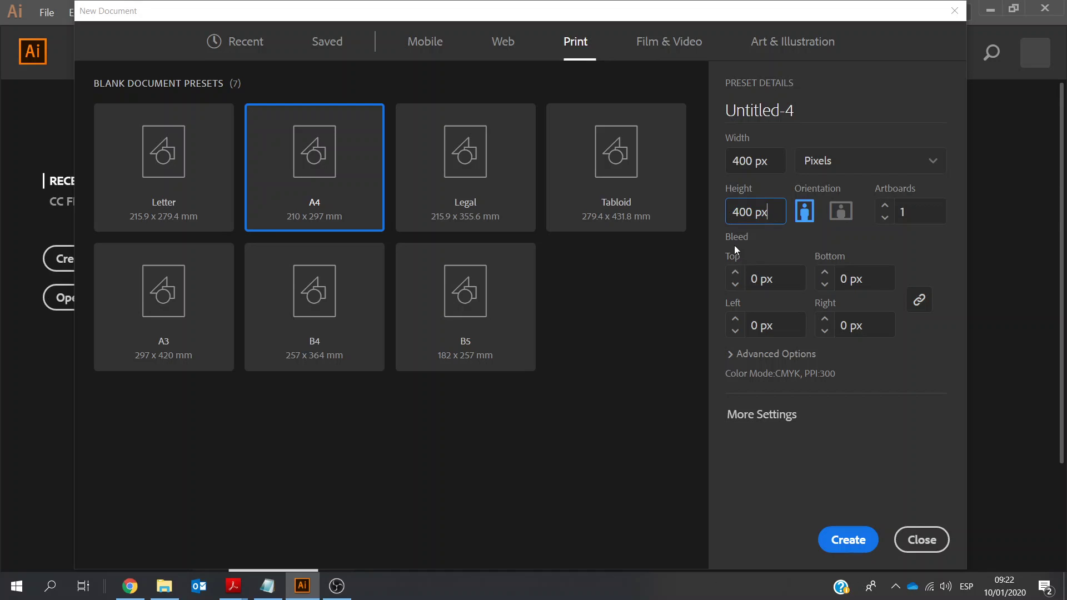
click(848, 535)
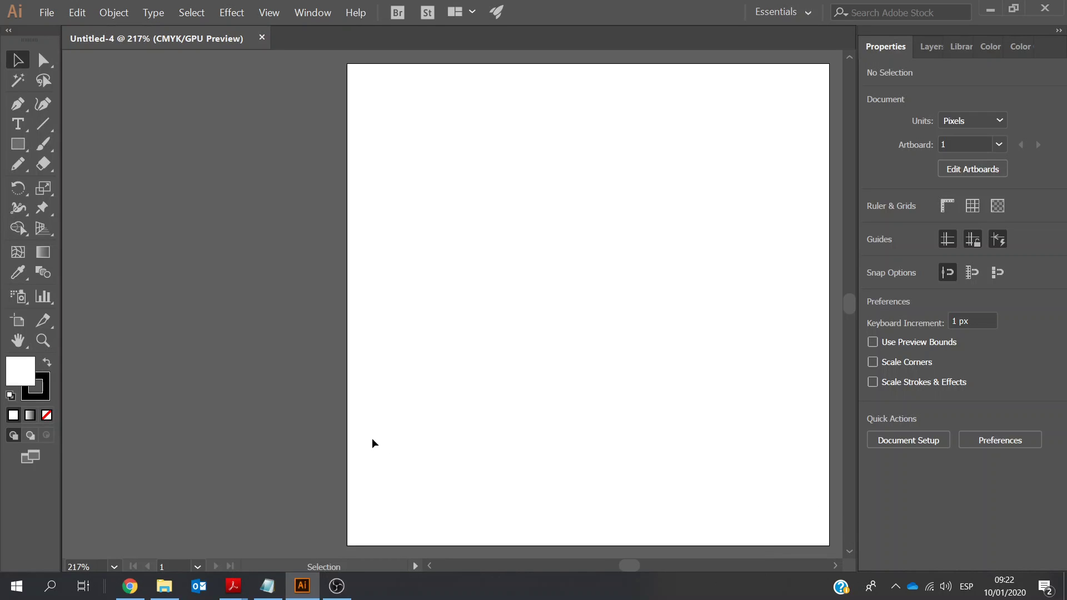
- Start saving the document under a new name and check the exam PDF for the required file name
click(49, 15)
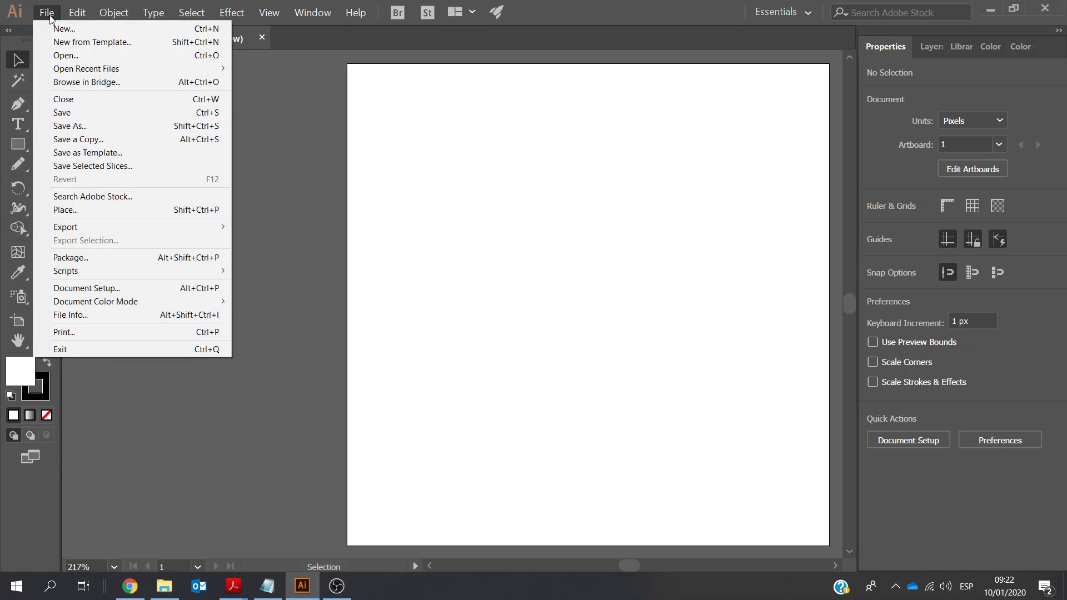
click(59, 127)
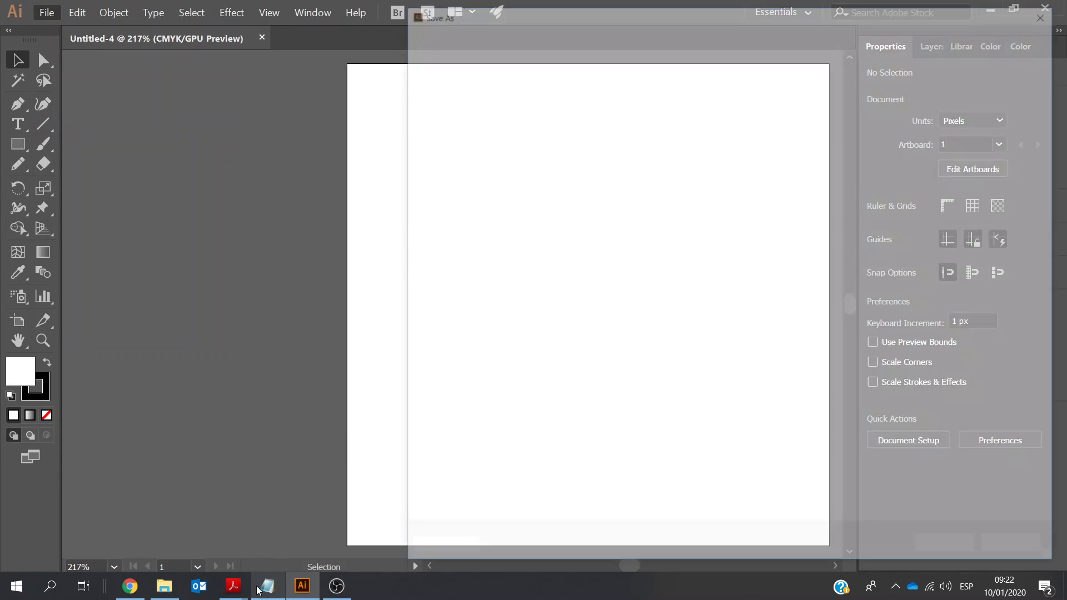
mouse_move(232, 586)
click(289, 518)
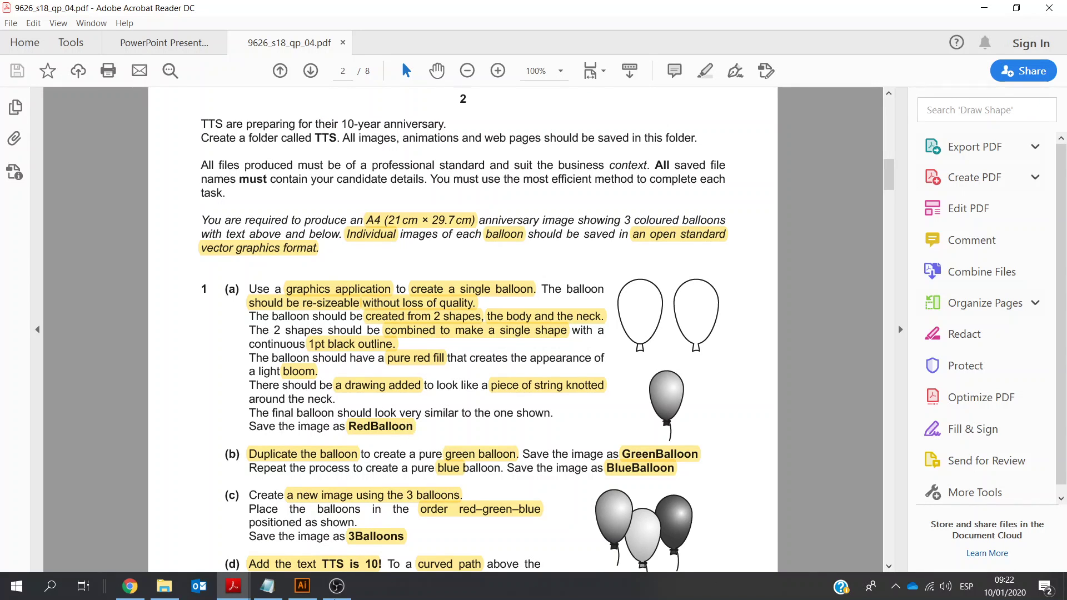
mouse_move(303, 590)
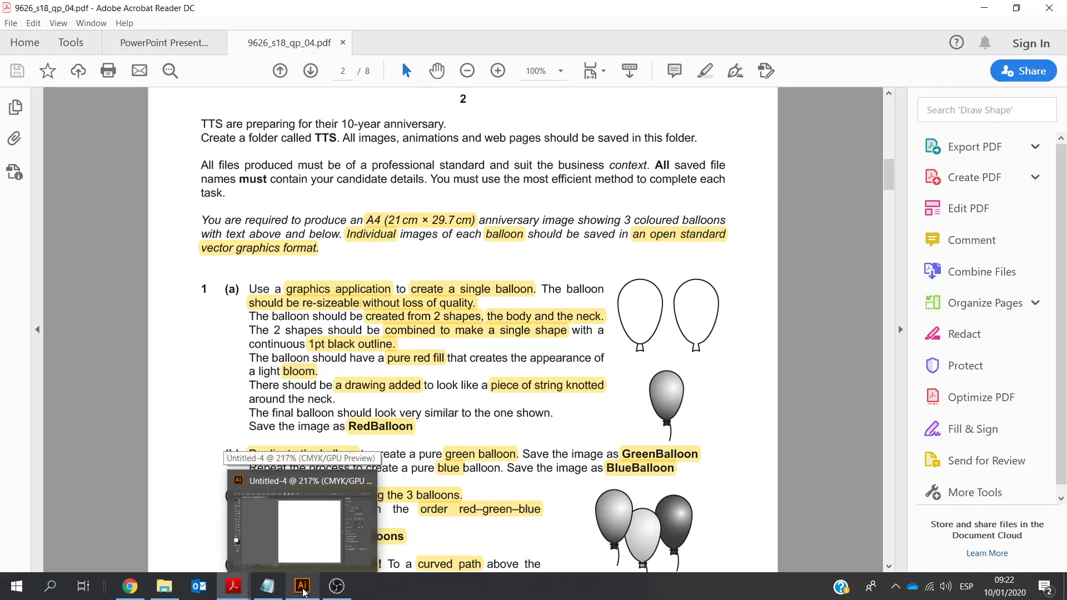
click(304, 587)
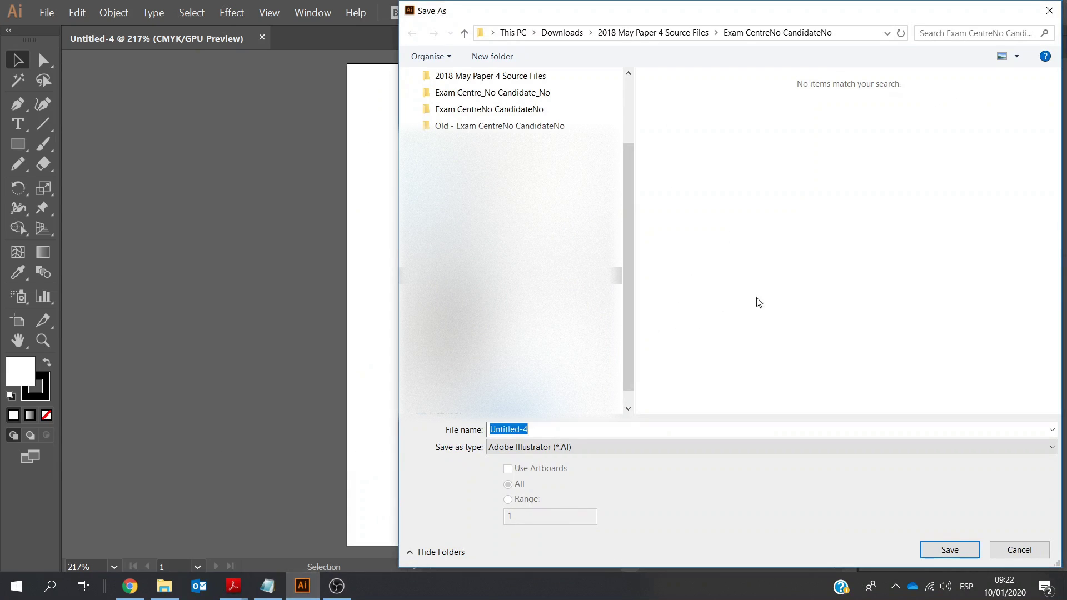
- Save the document as RedBalloon in Adobe Illustrator format in the Exam CentreNo CandidateNo folder, accepting the default options
scroll(627, 106, up, 2)
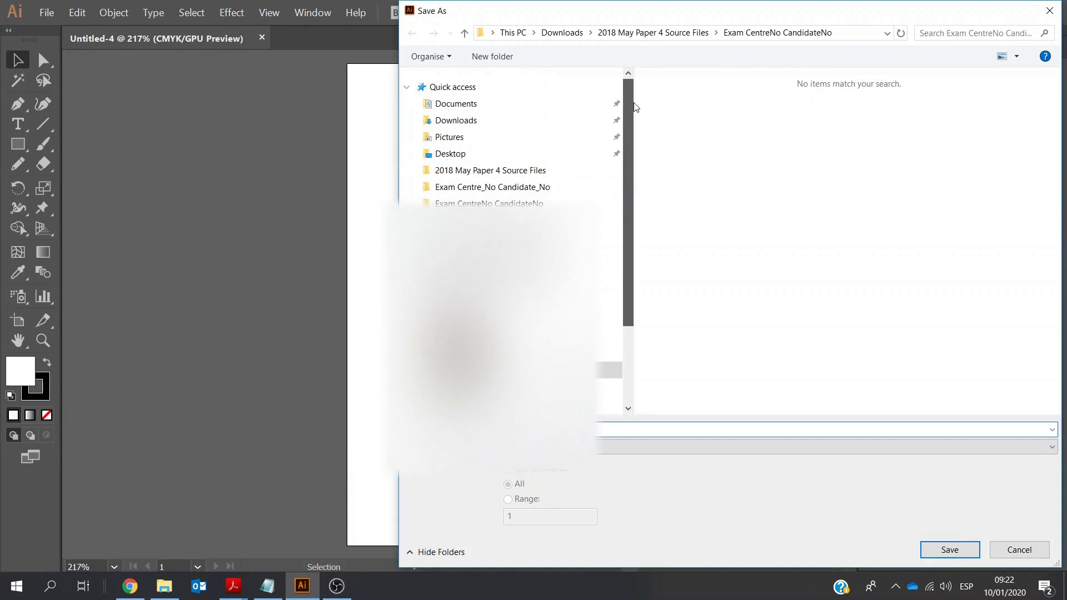
click(518, 171)
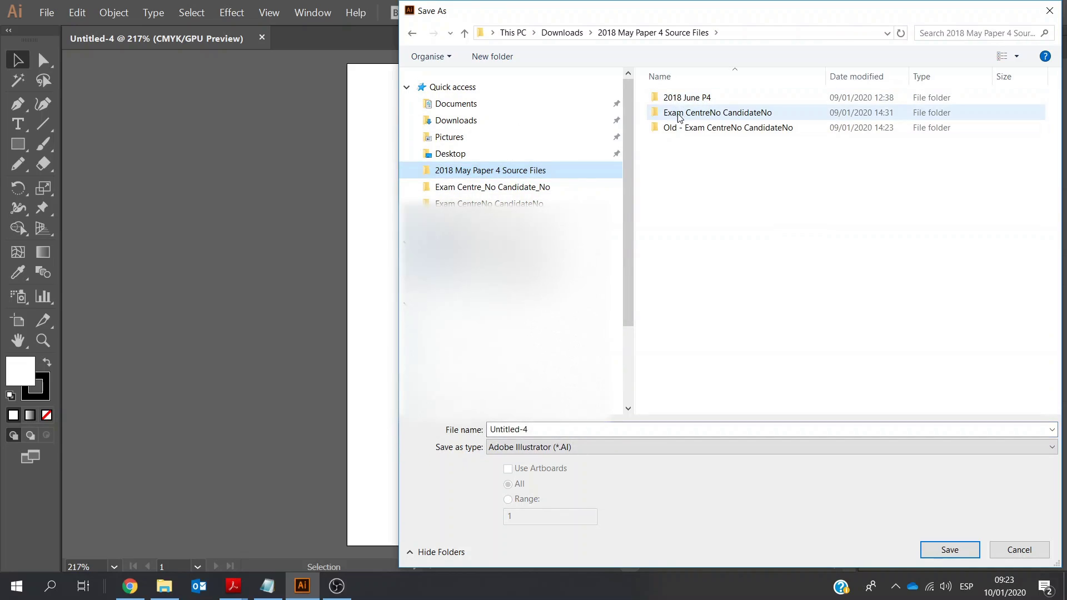
double_click(699, 114)
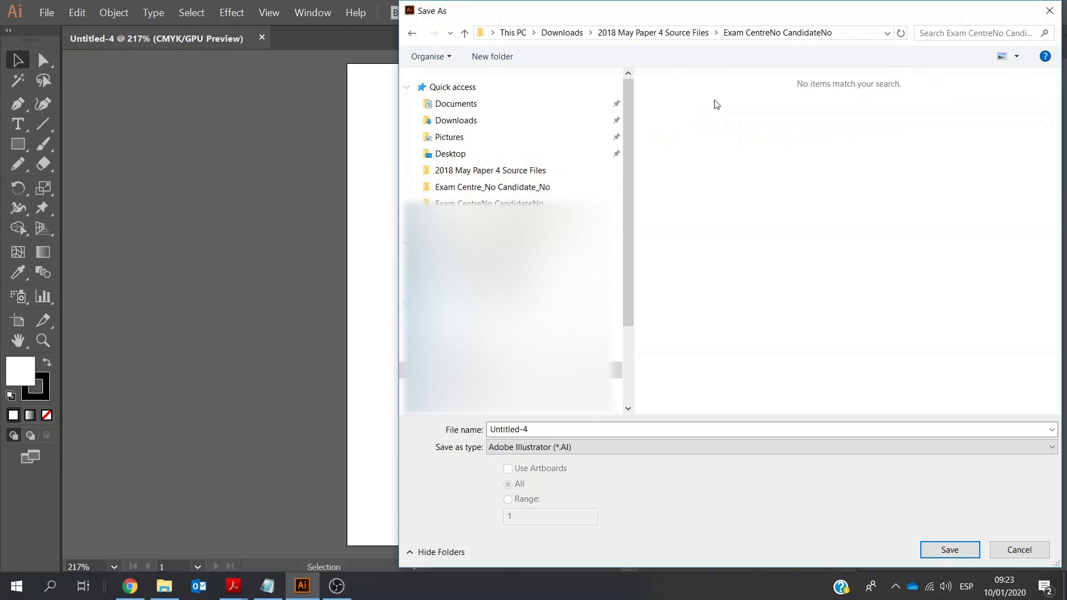
drag(822, 11, 567, 30)
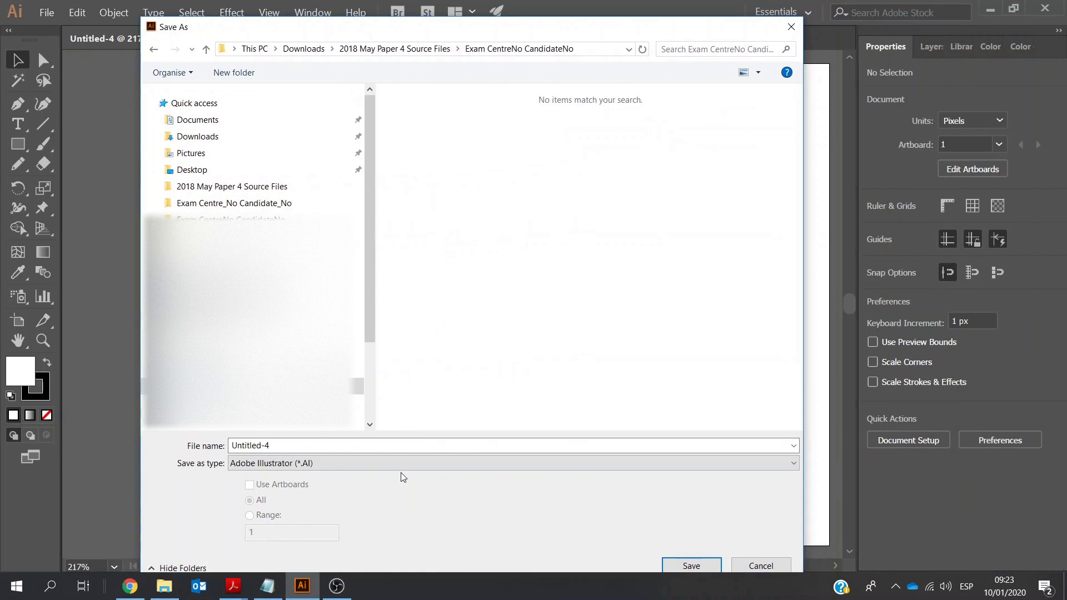
click(413, 442)
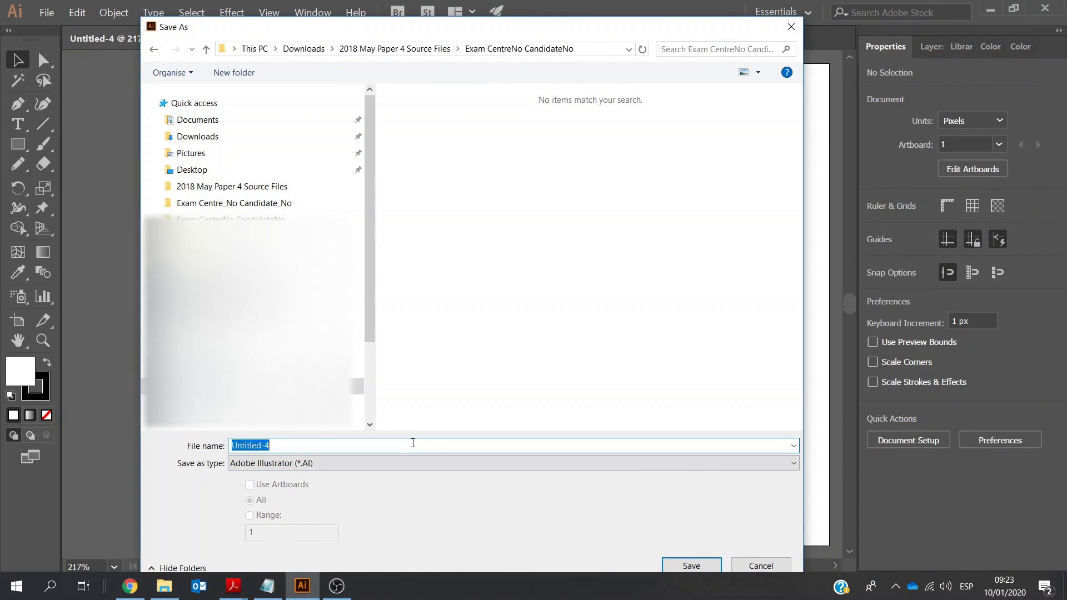
text(RedBalloon)
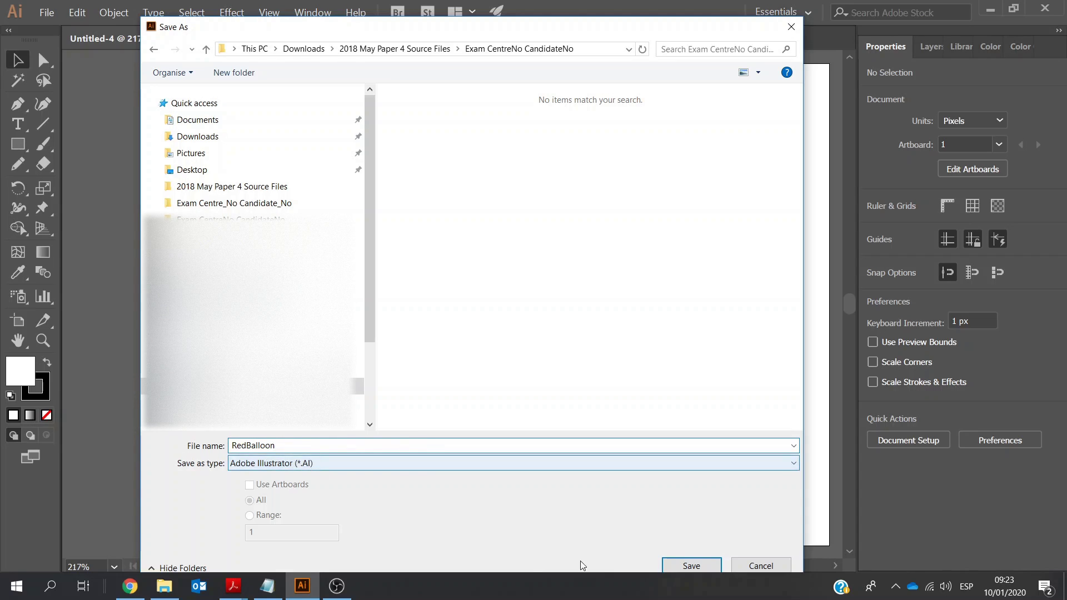
click(681, 565)
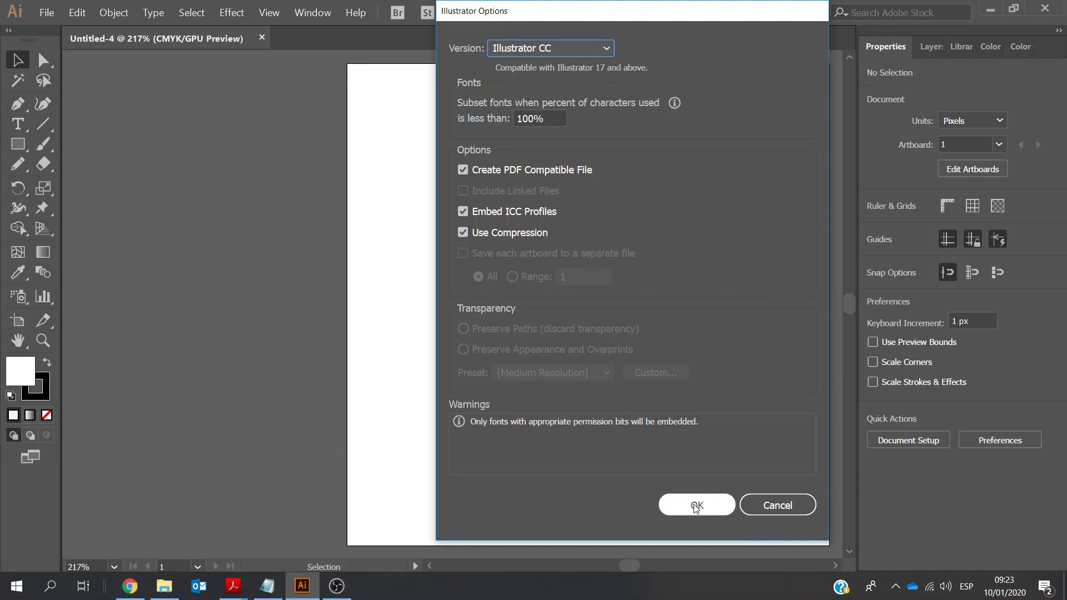
click(695, 506)
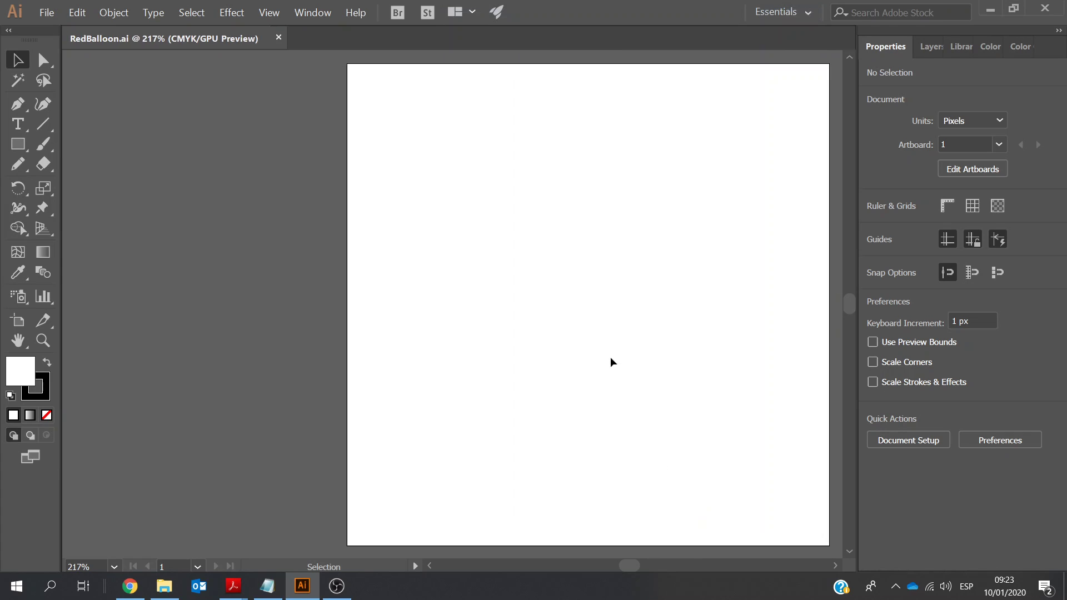
- Create a 200 × 200 px circle with the Ellipse tool in the upper part of the artboard
click(271, 14)
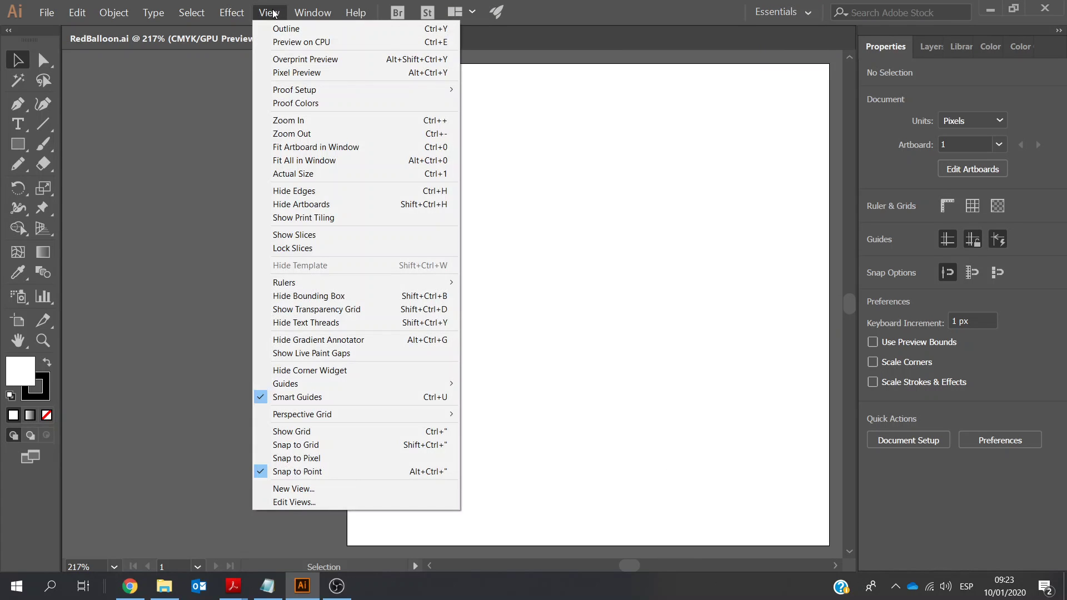
click(299, 161)
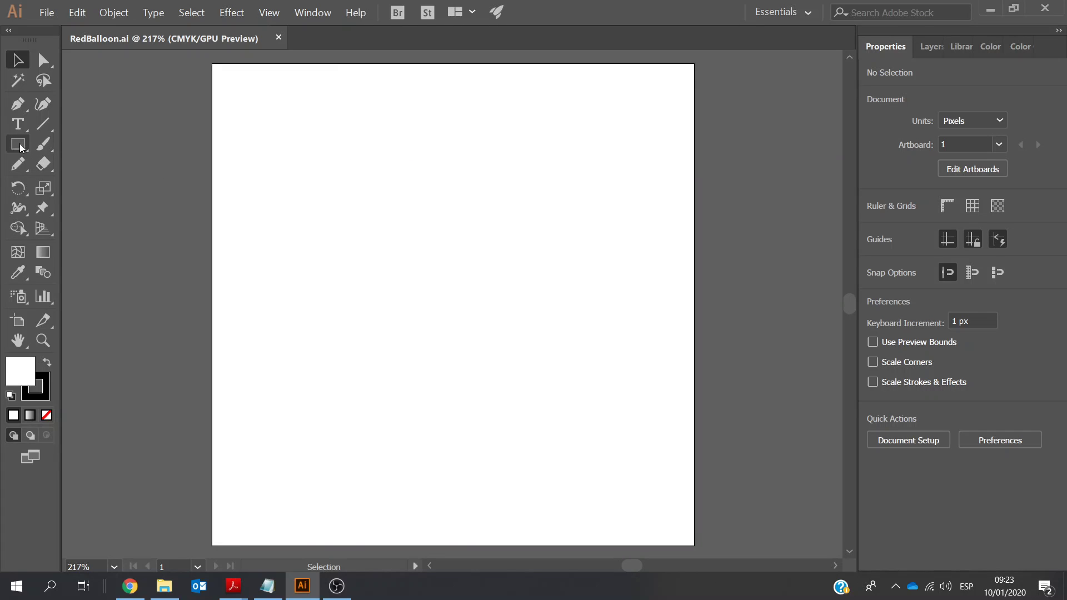
click(15, 145)
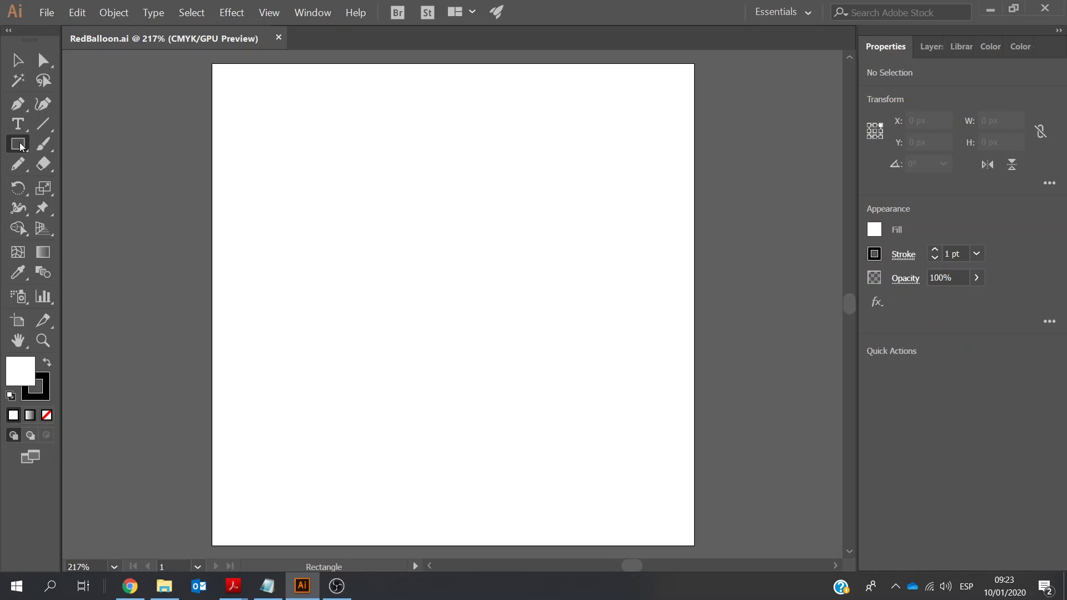
click(78, 183)
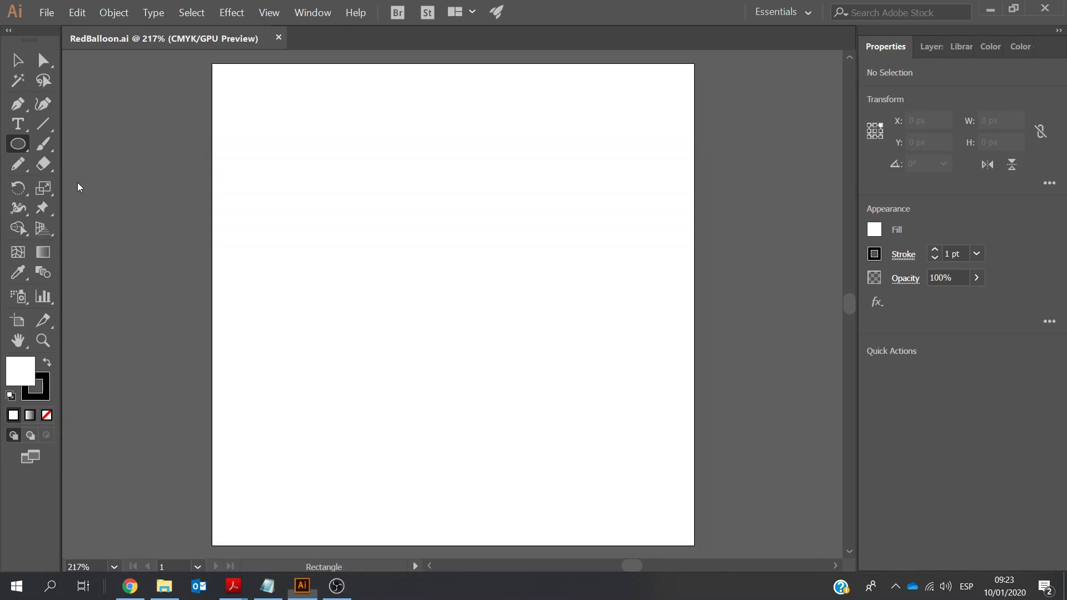
click(308, 150)
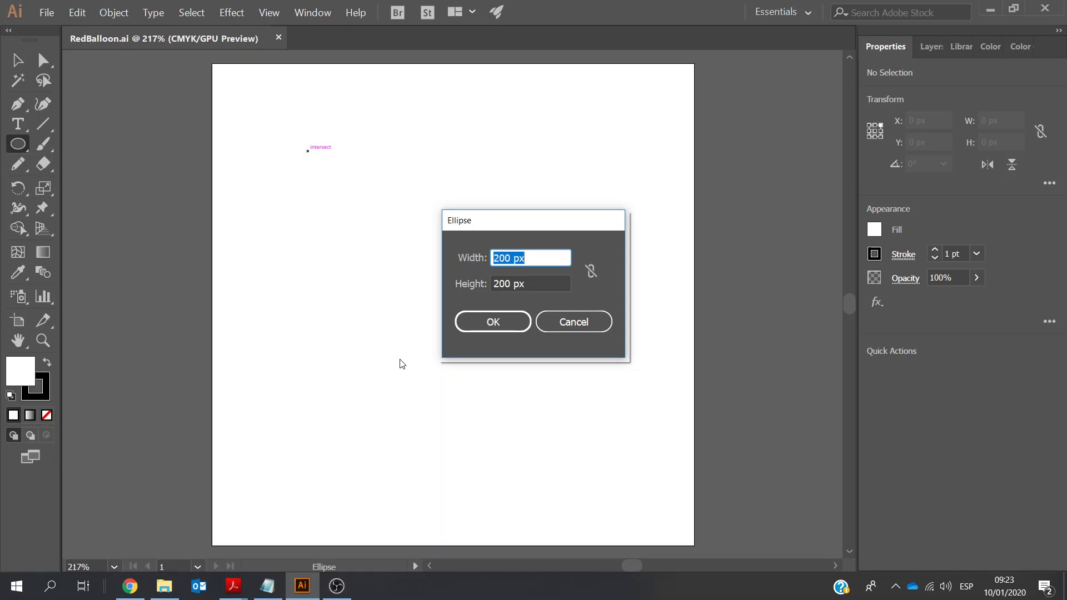
click(489, 326)
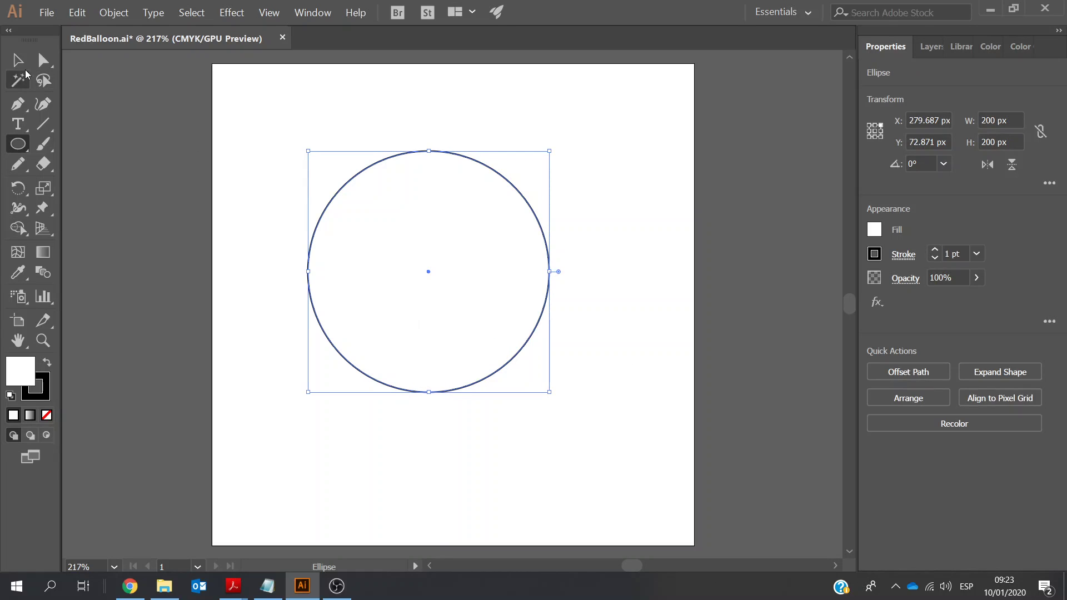
- Move the circle up to about 18 px below the artboard's top edge and deselect it
key(v)
drag(449, 218, 430, 149)
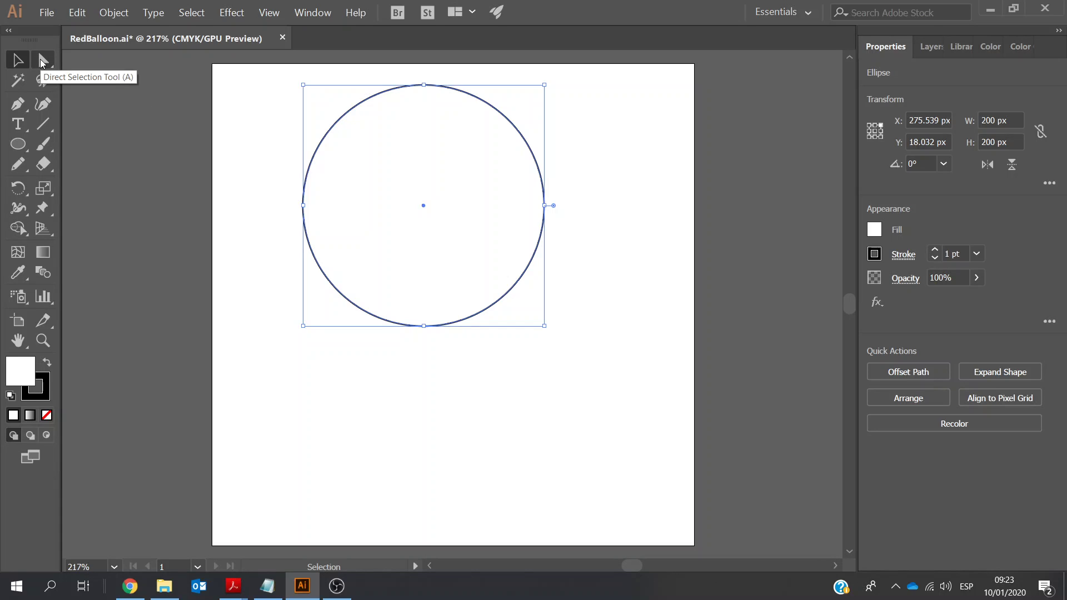
click(233, 120)
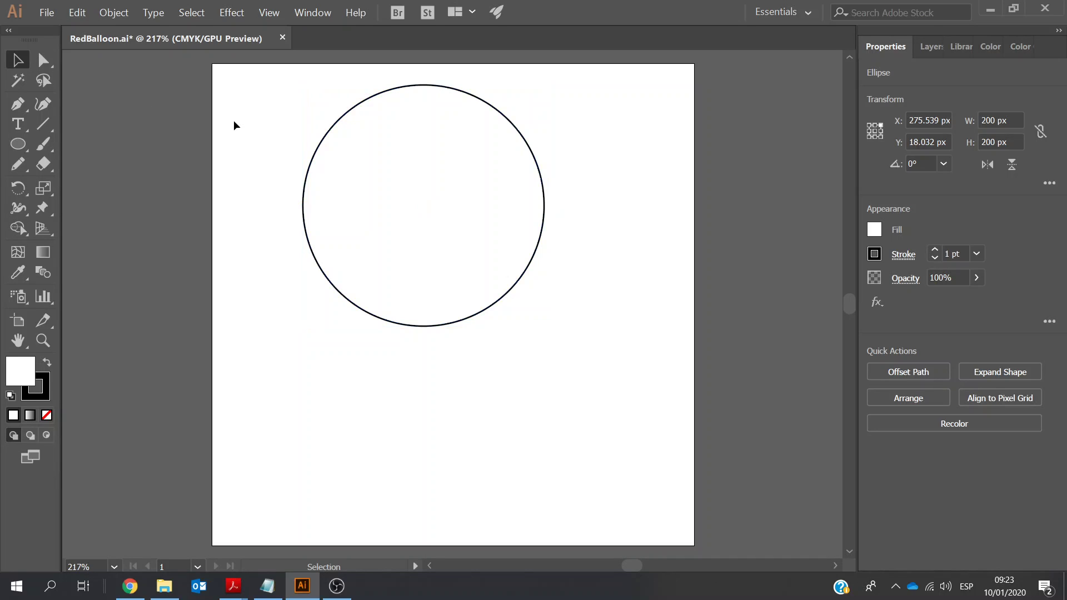
- Pull the circle's bottom anchor point straight down to about Y 279 px to form a balloon body
click(41, 62)
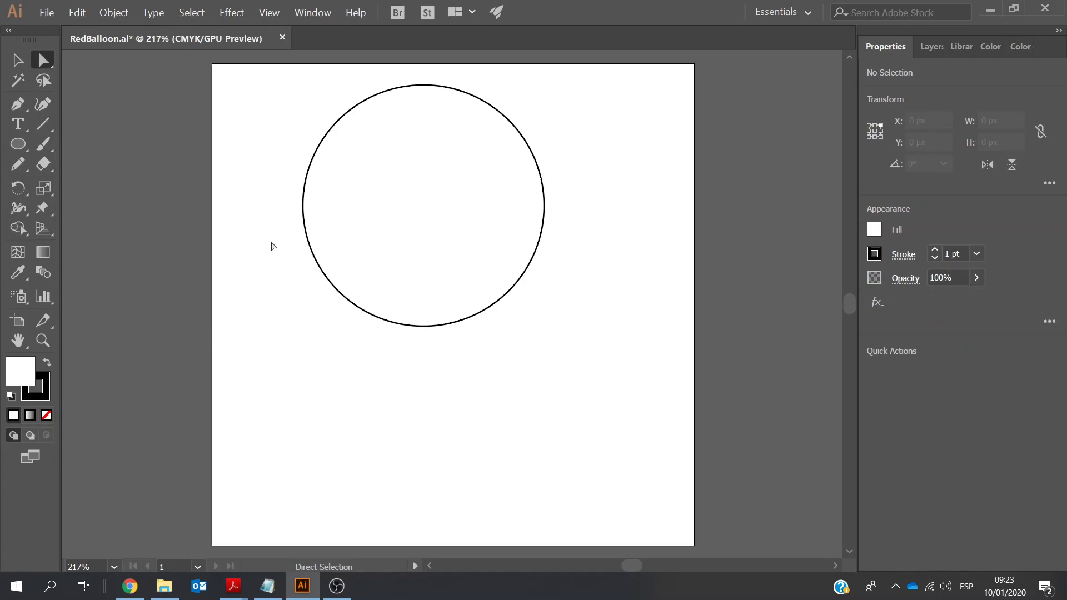
drag(273, 236, 593, 346)
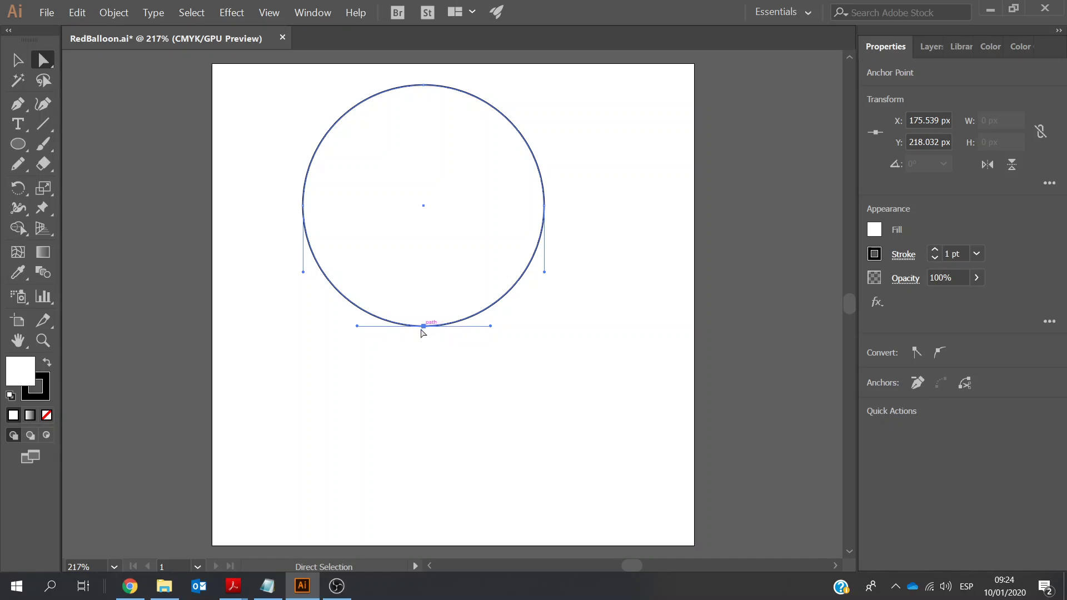
drag(423, 328, 423, 406)
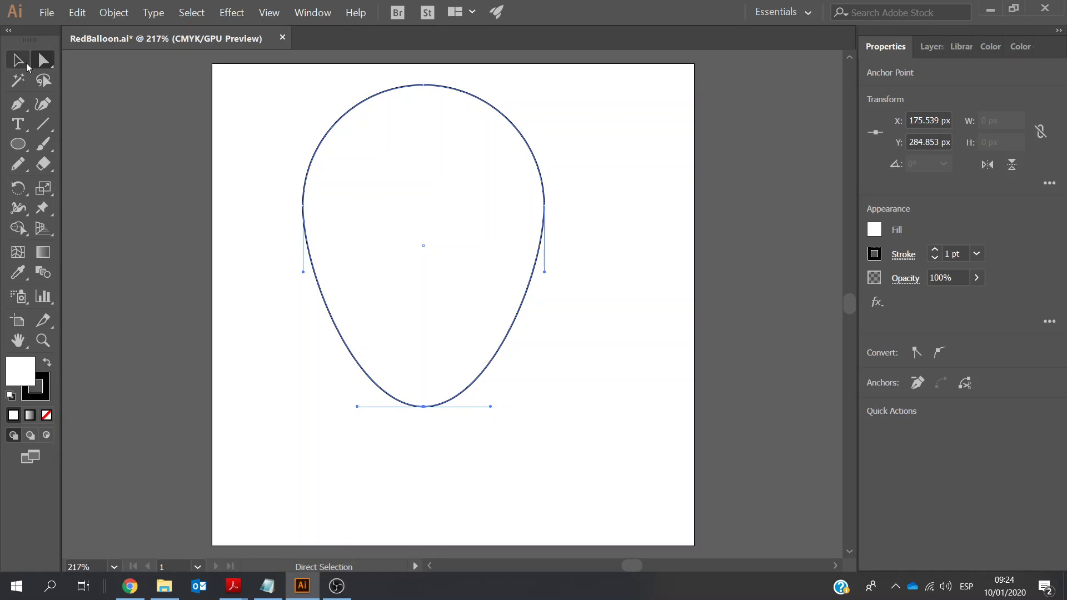
click(18, 61)
key(Up)
key(Up)
key(Up)
key(Up)
key(Up)
key(Up)
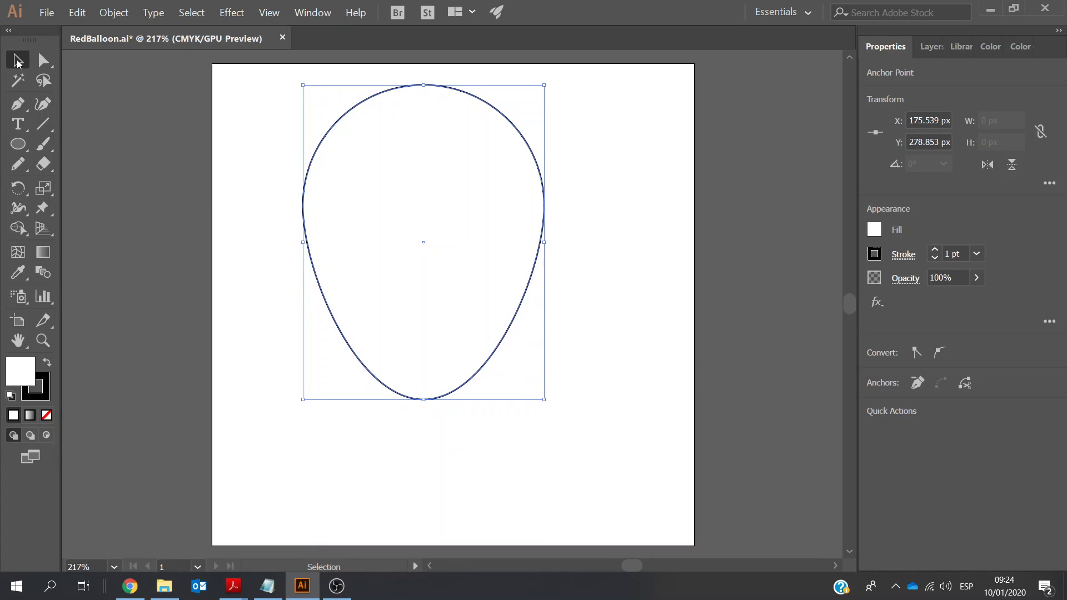
- Select the whole balloon body and nudge it slightly up towards the artboard's top edge
click(141, 114)
click(375, 166)
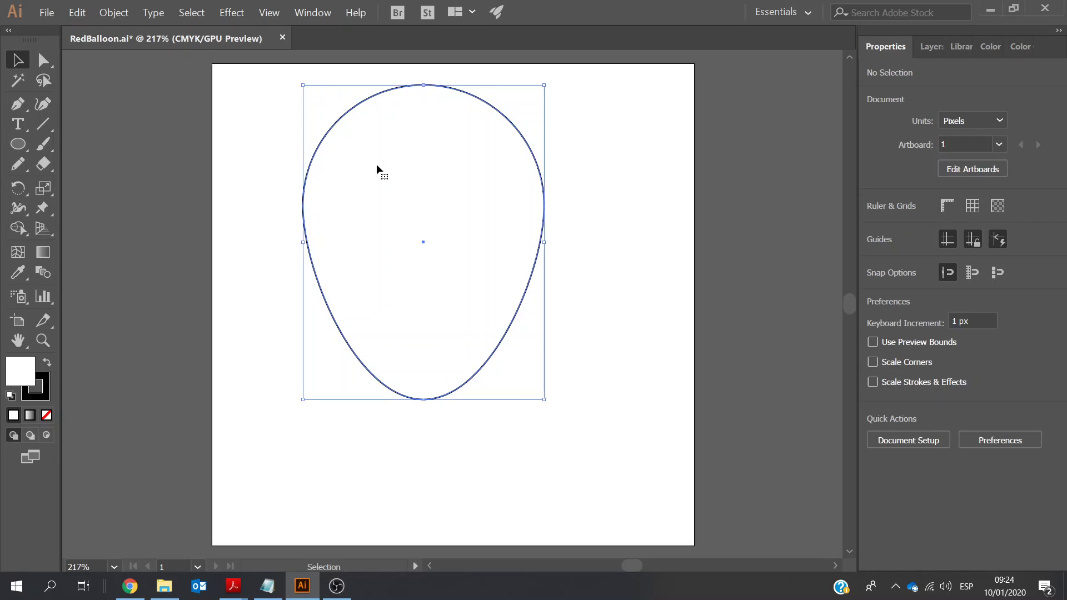
key(Up)
key(Up)
key(Up)
key(Up)
key(Up)
key(Up)
key(Up)
key(Up)
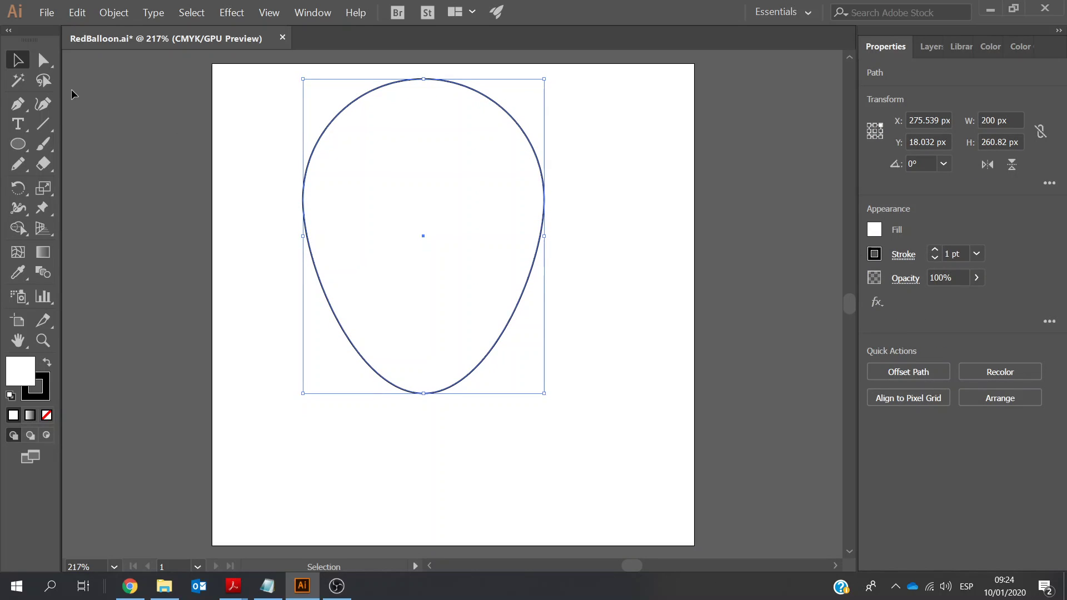
- Nudge the balloon body up to about Y 7 px and deselect it
key(Up)
key(Up)
key(Up)
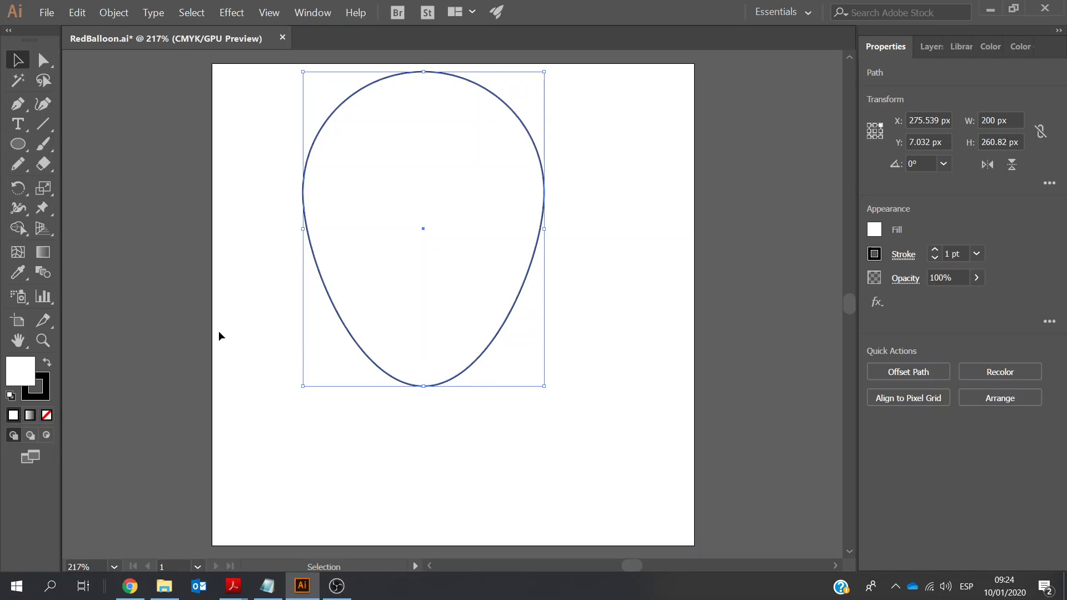
click(232, 351)
- Create a four-sided polygon with a 50 px radius and place it just below the balloon body
click(18, 146)
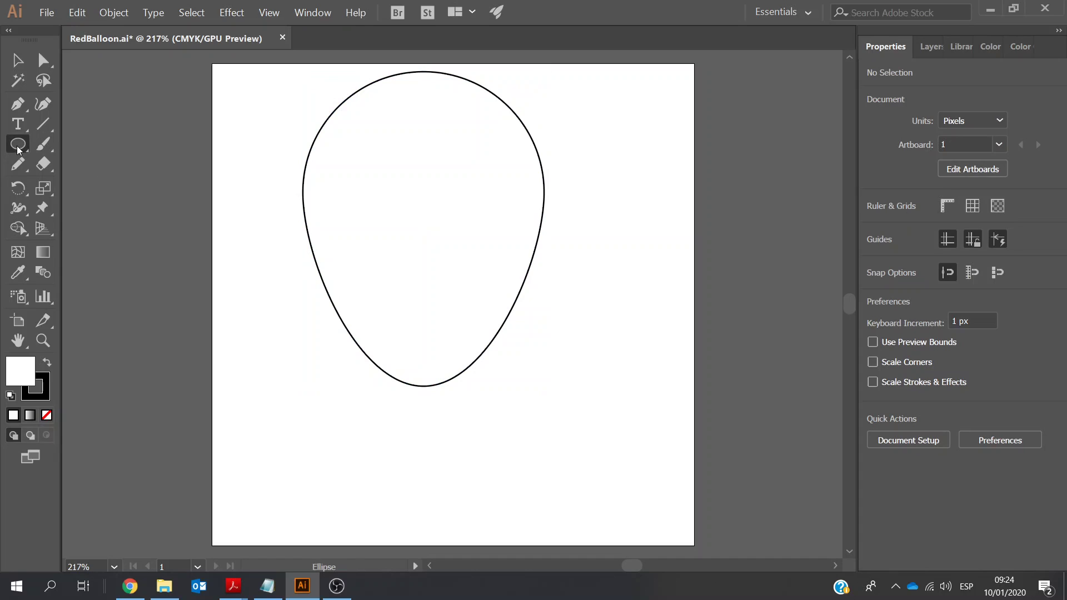
click(18, 147)
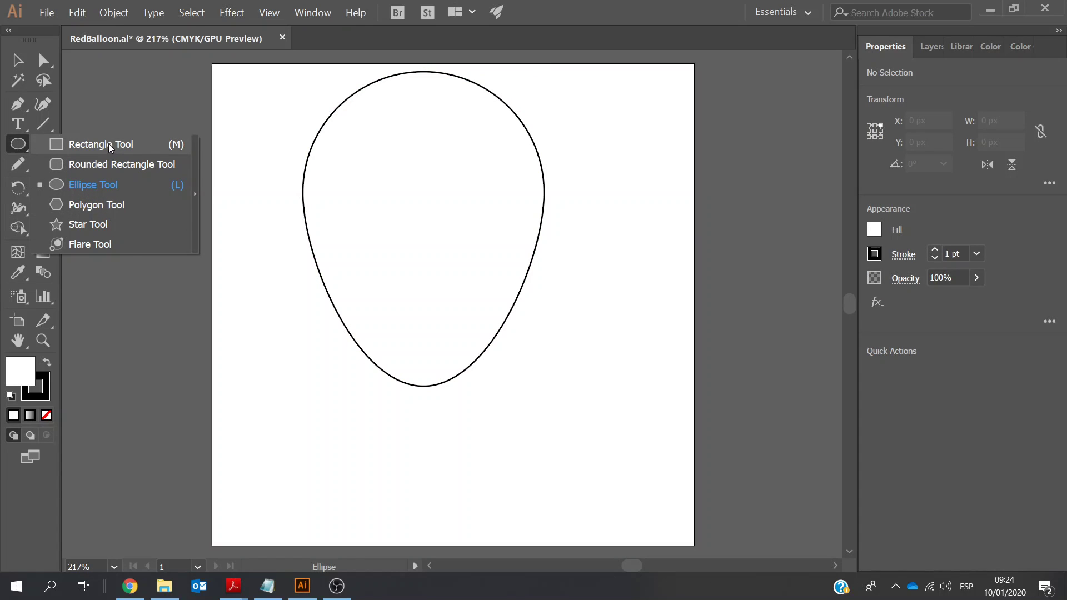
click(103, 206)
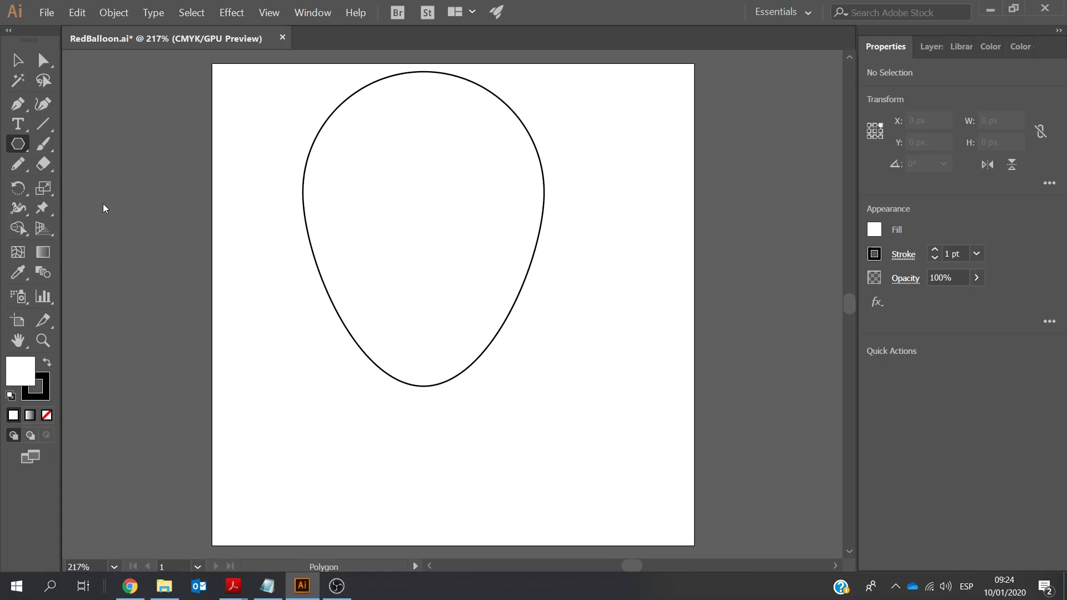
click(303, 392)
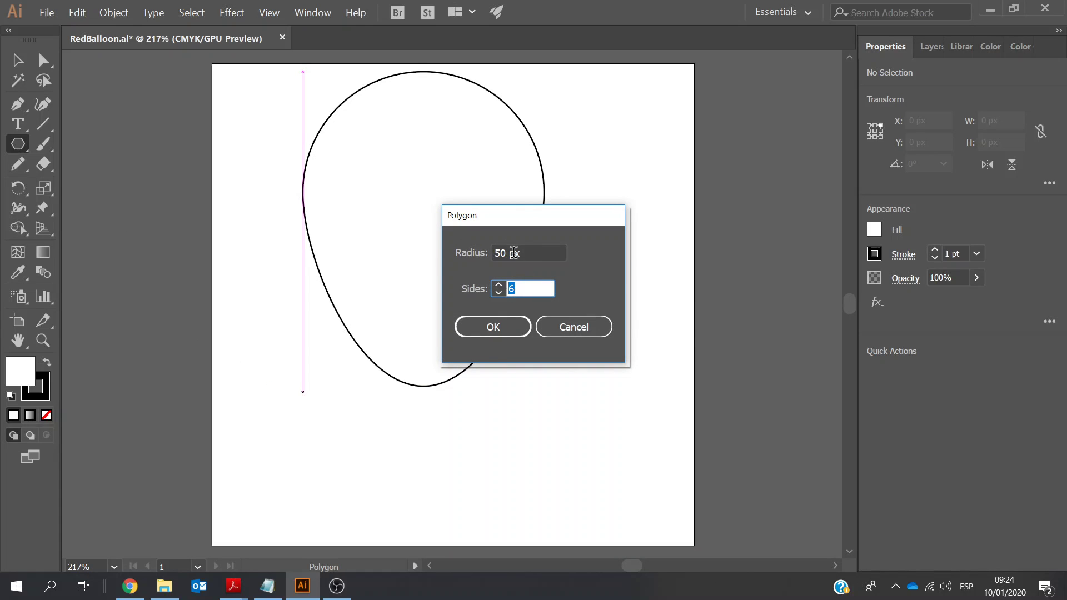
drag(521, 291, 507, 295)
text(4)
click(494, 323)
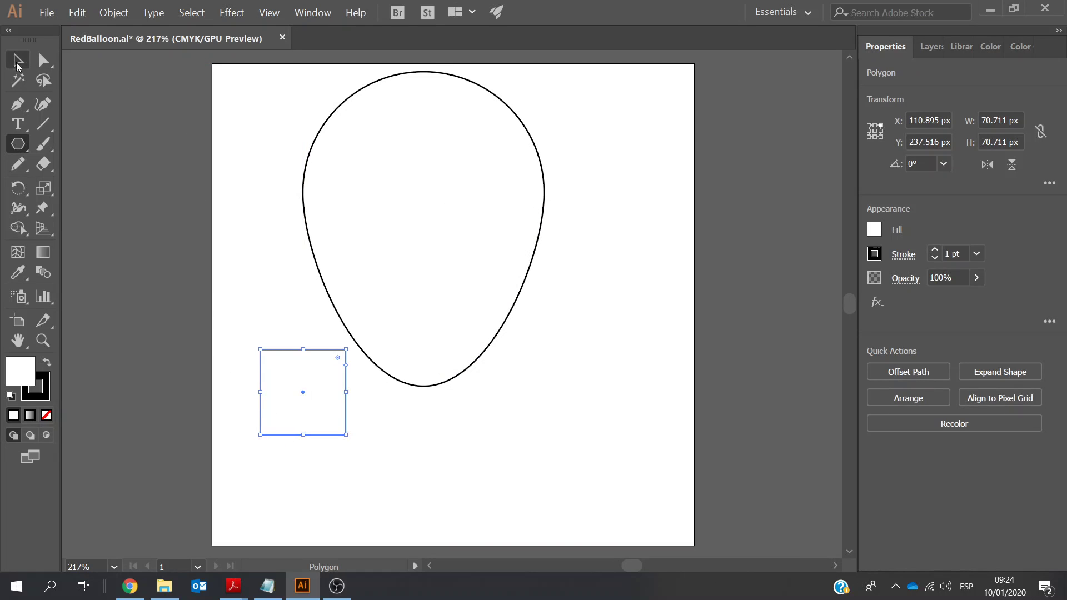
click(20, 65)
drag(279, 406, 405, 449)
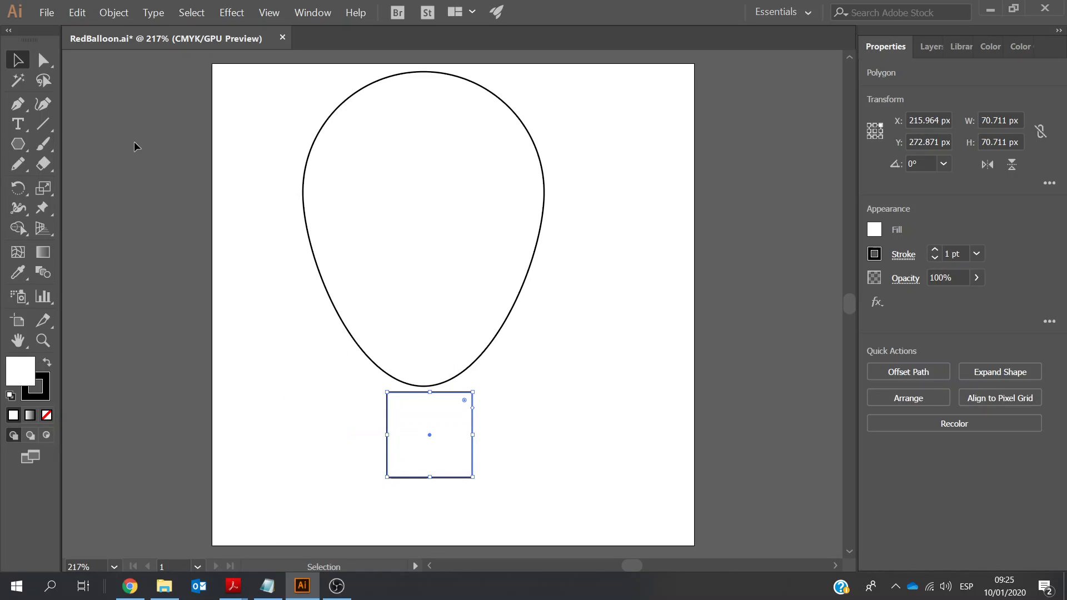
- Reshape the square with the Curvature tool into a trapezoid about 63 px wide at the base, narrowing towards the balloon
click(44, 104)
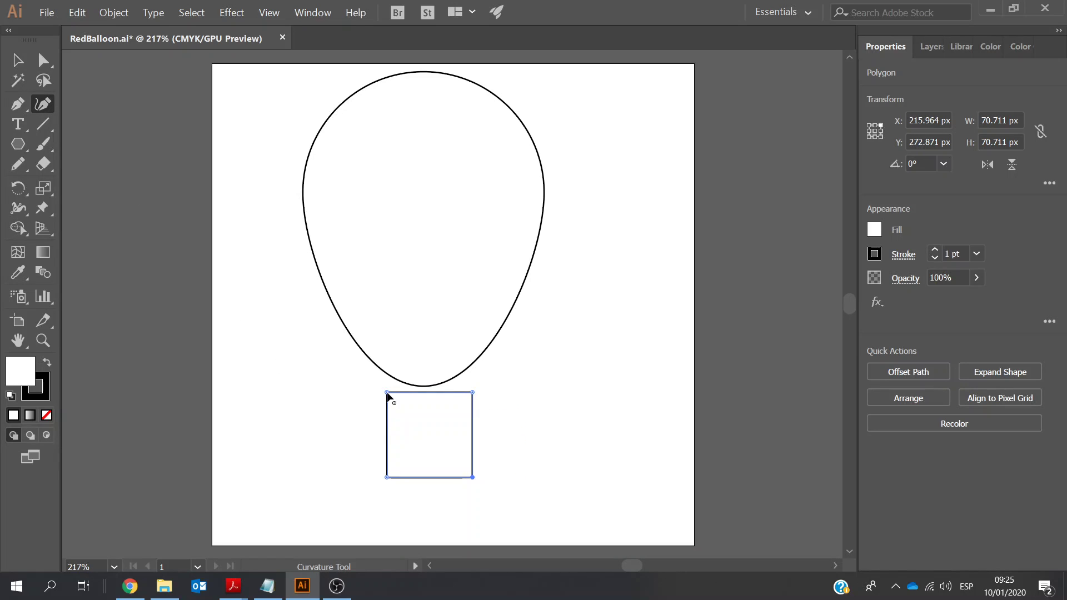
drag(389, 392, 450, 391)
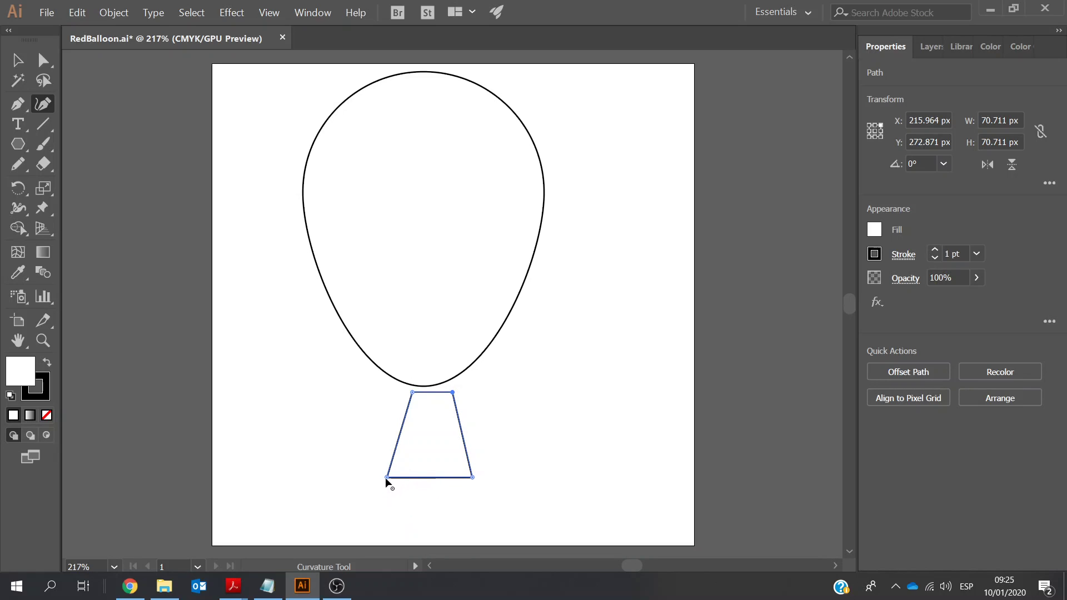
drag(386, 475, 395, 476)
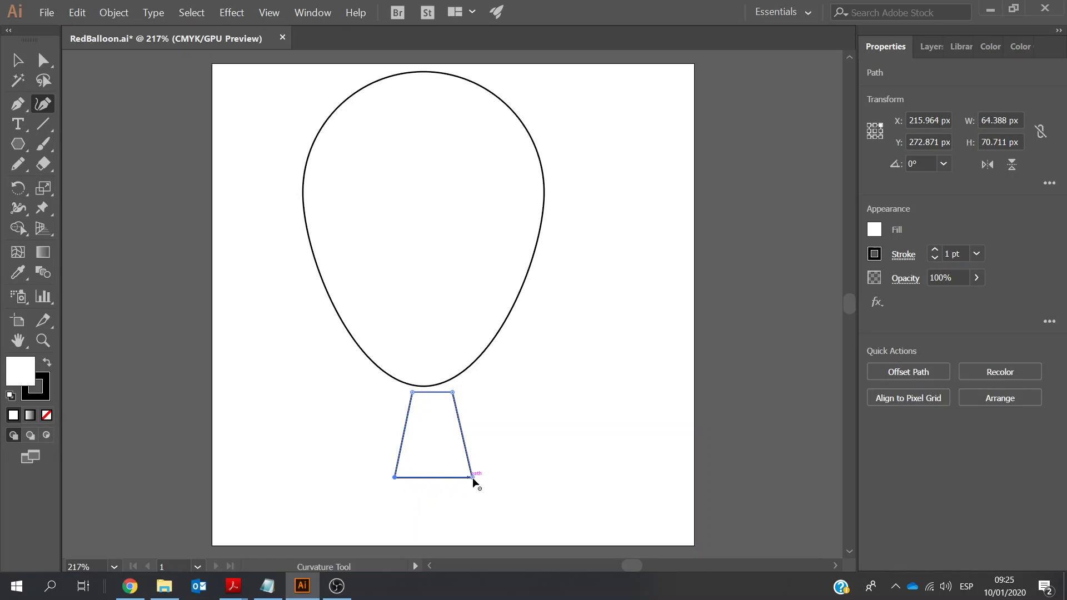
drag(472, 476, 470, 476)
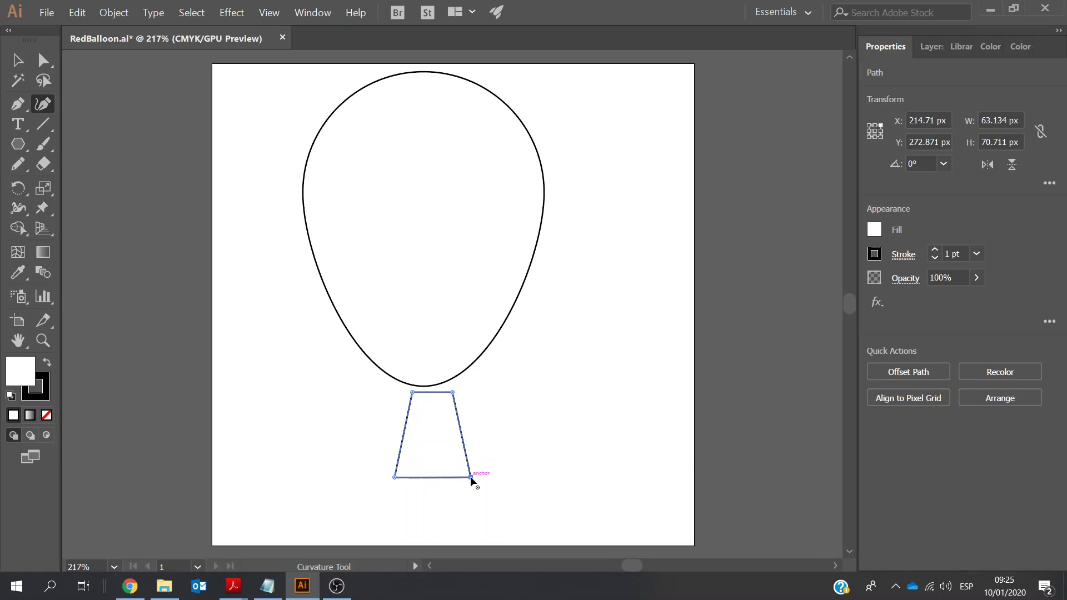
click(16, 61)
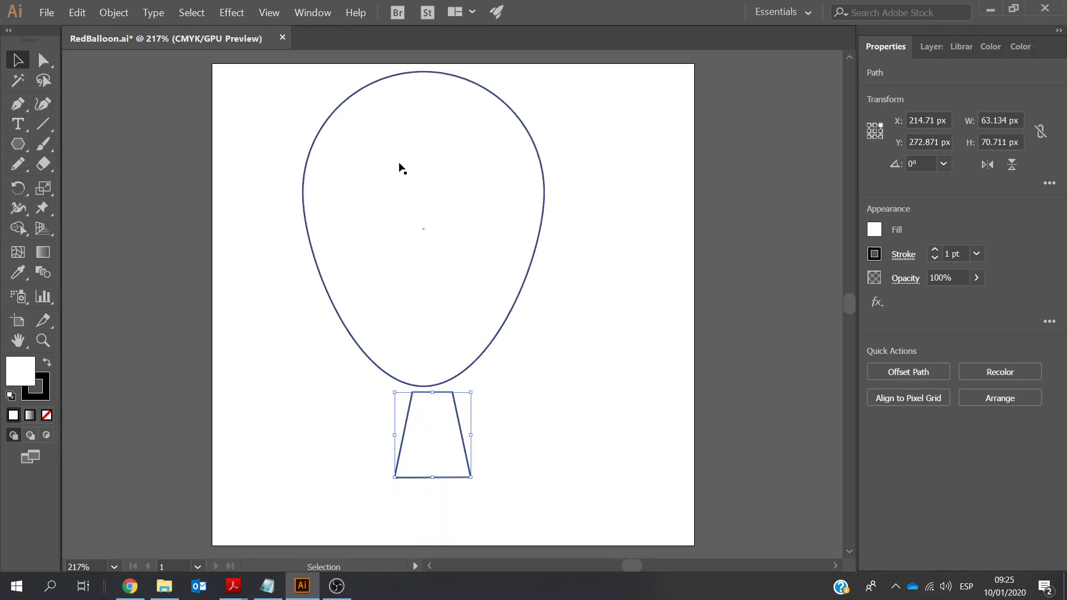
- Fill the balloon body with a white-to-red radial gradient, shift its highlight towards the body's upper right, and deselect the body
click(358, 165)
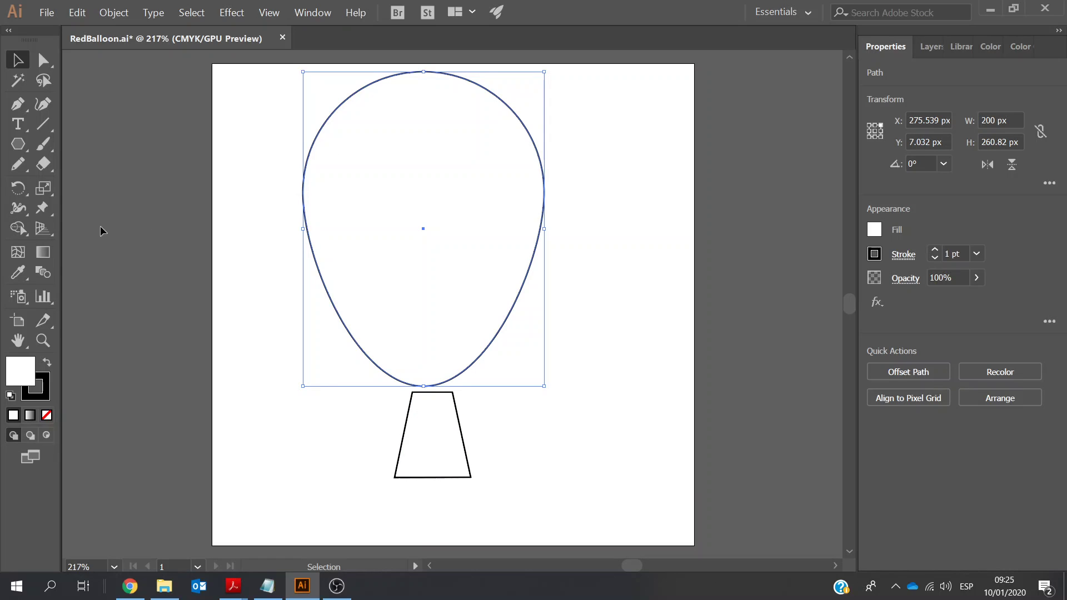
click(44, 253)
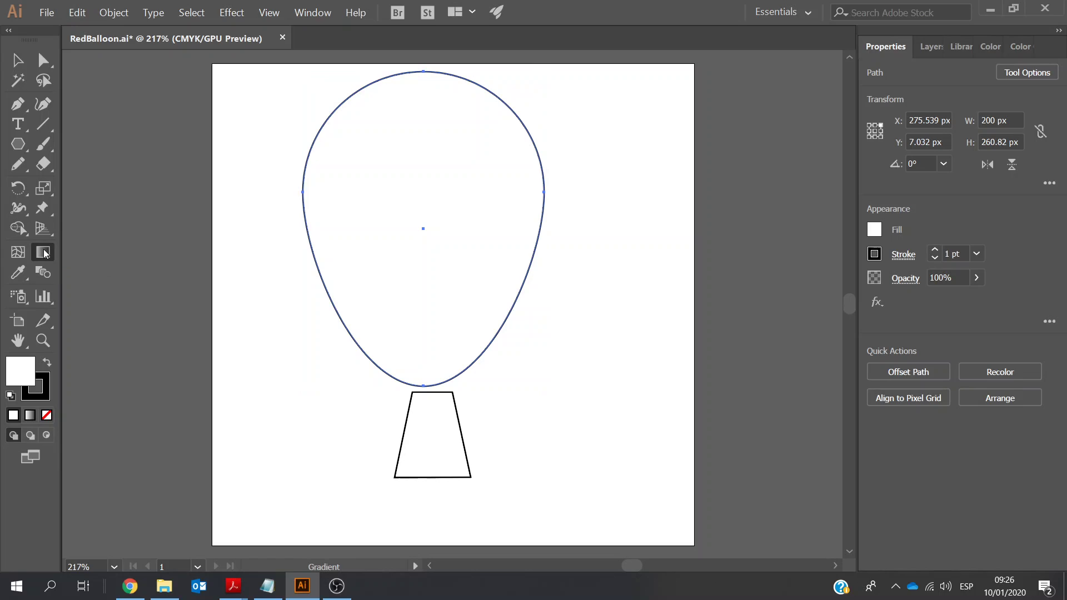
double_click(46, 255)
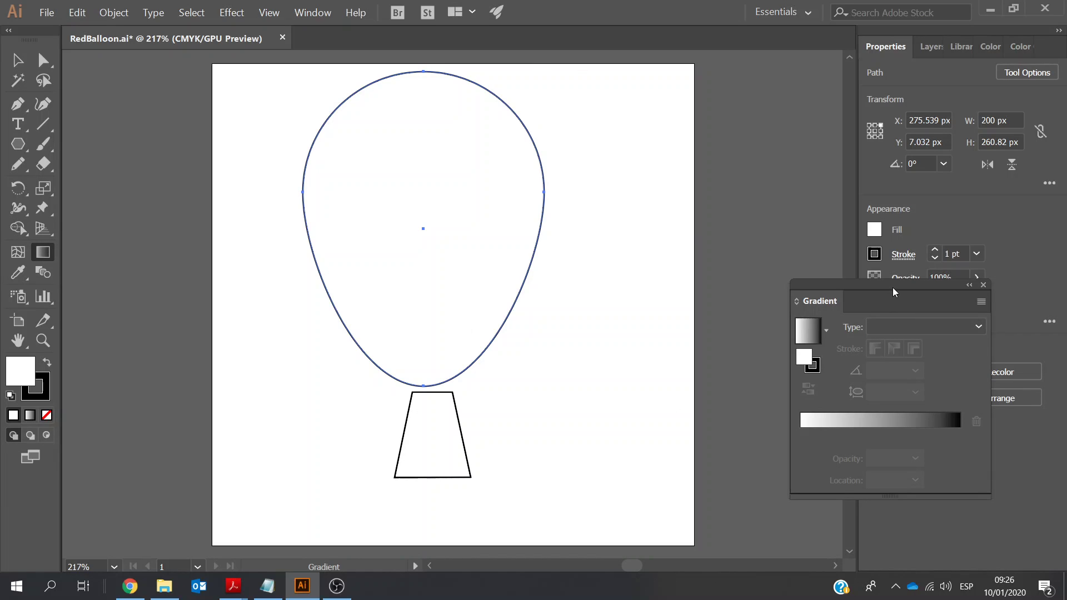
drag(899, 285, 865, 249)
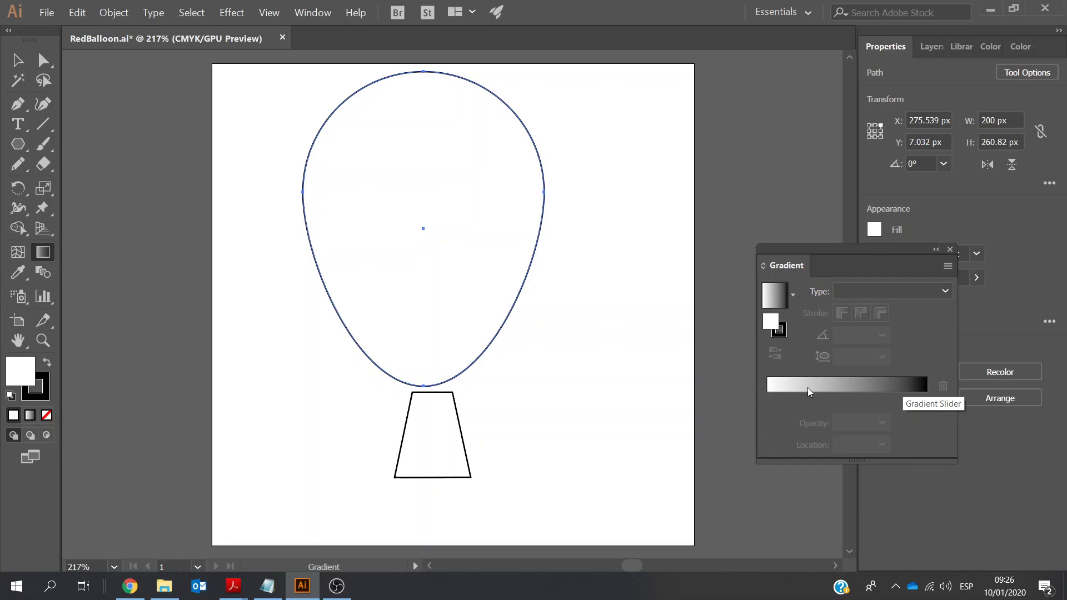
click(844, 383)
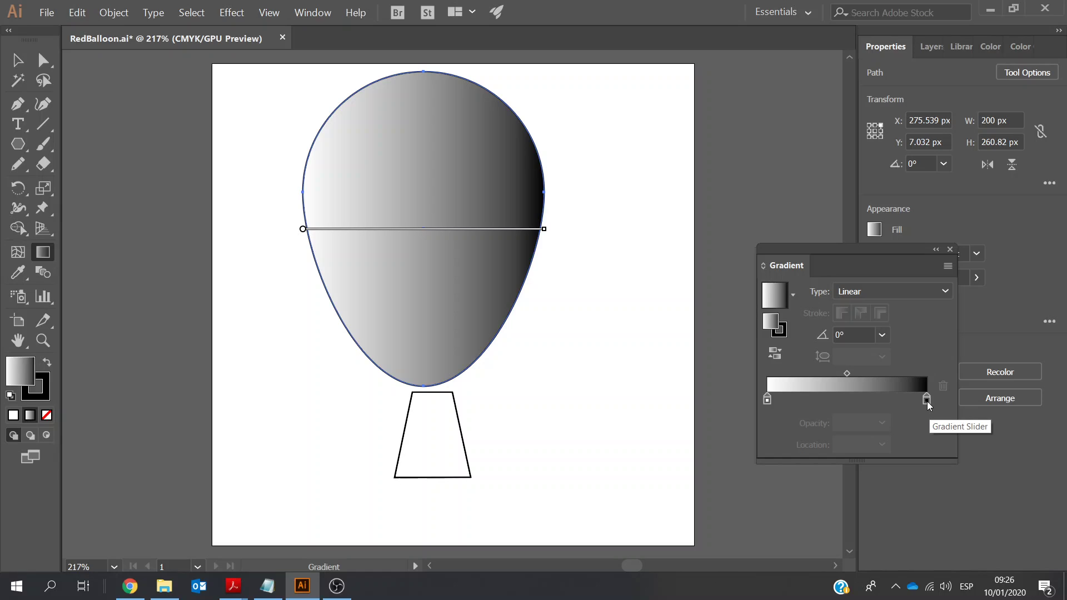
double_click(926, 400)
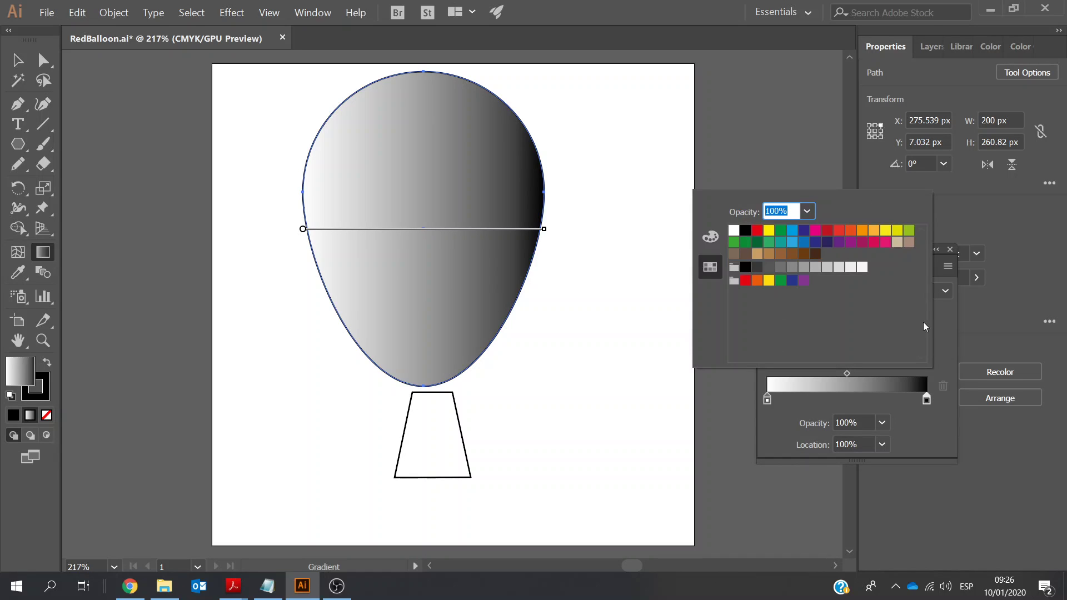
click(757, 231)
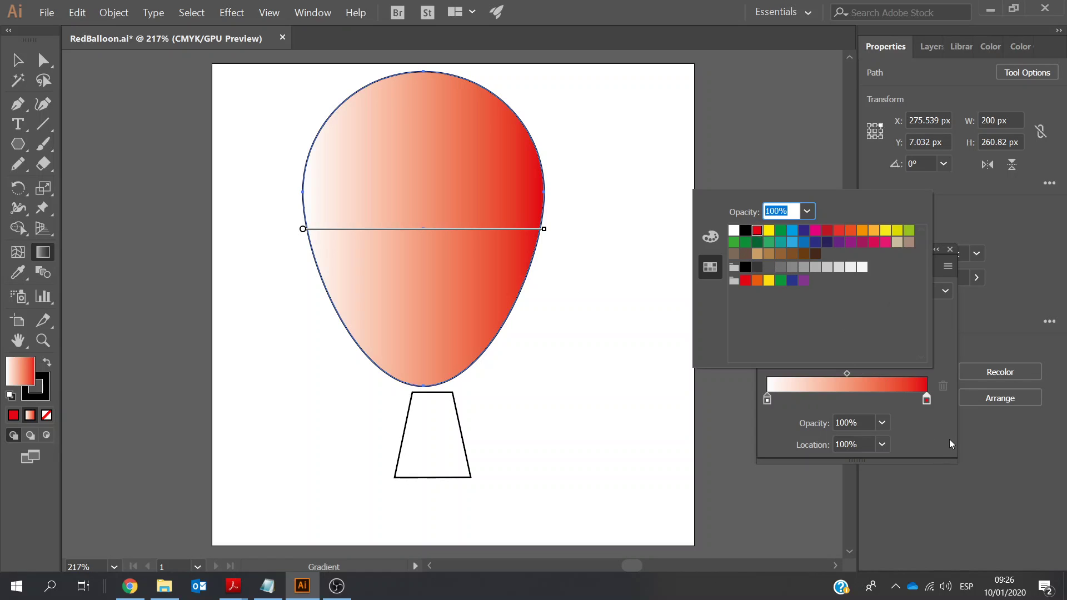
click(925, 432)
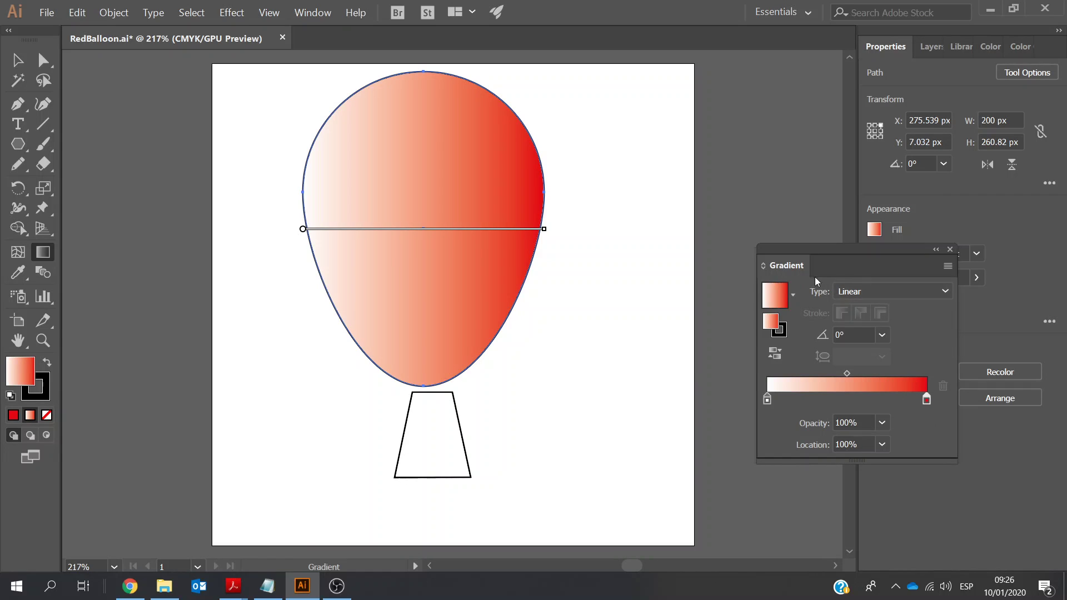
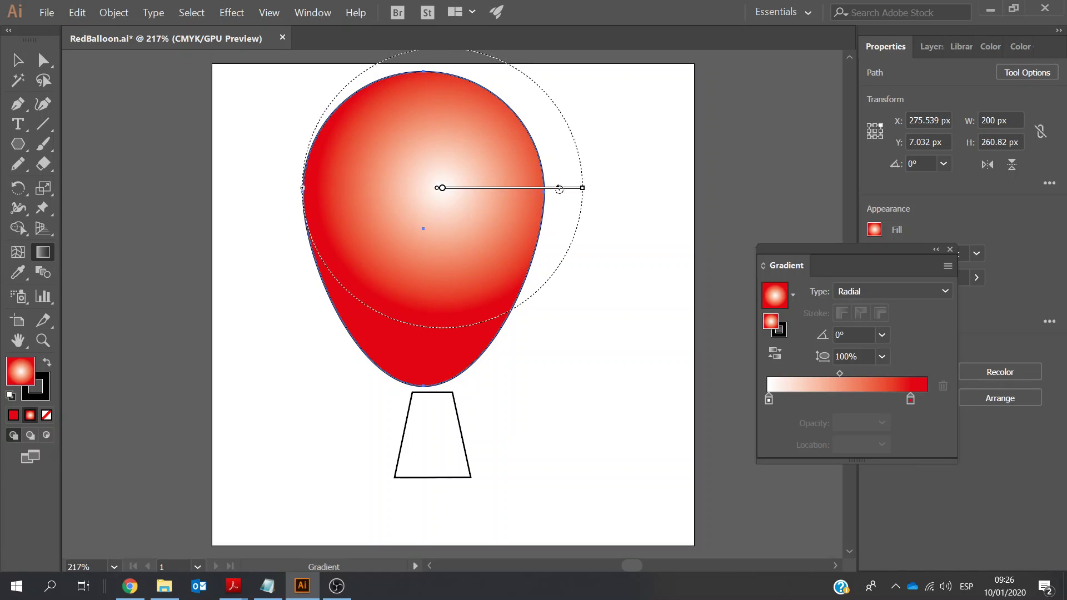
drag(510, 186, 526, 180)
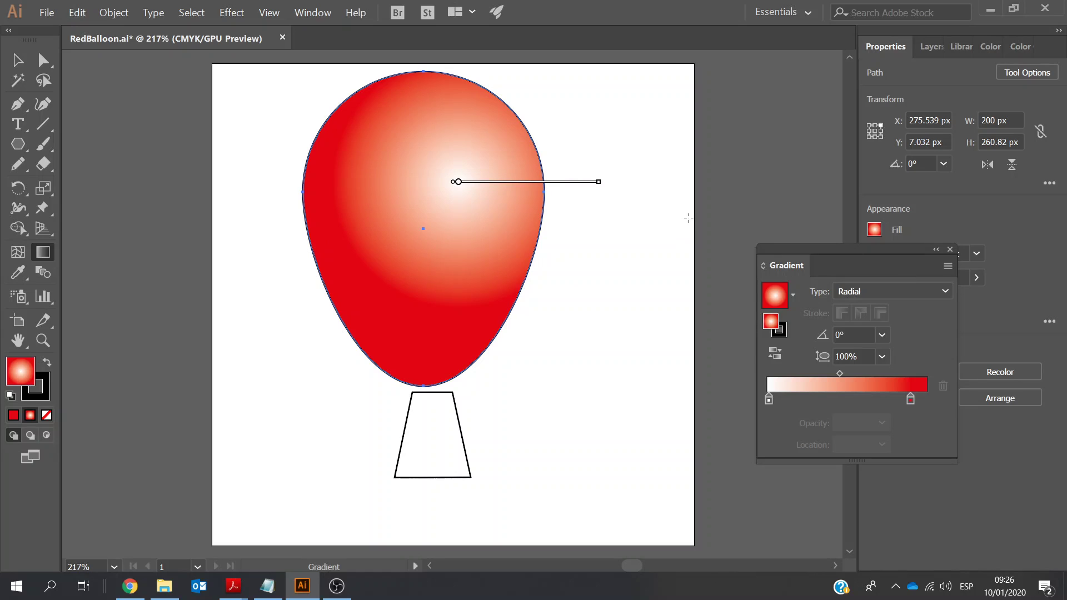
click(17, 59)
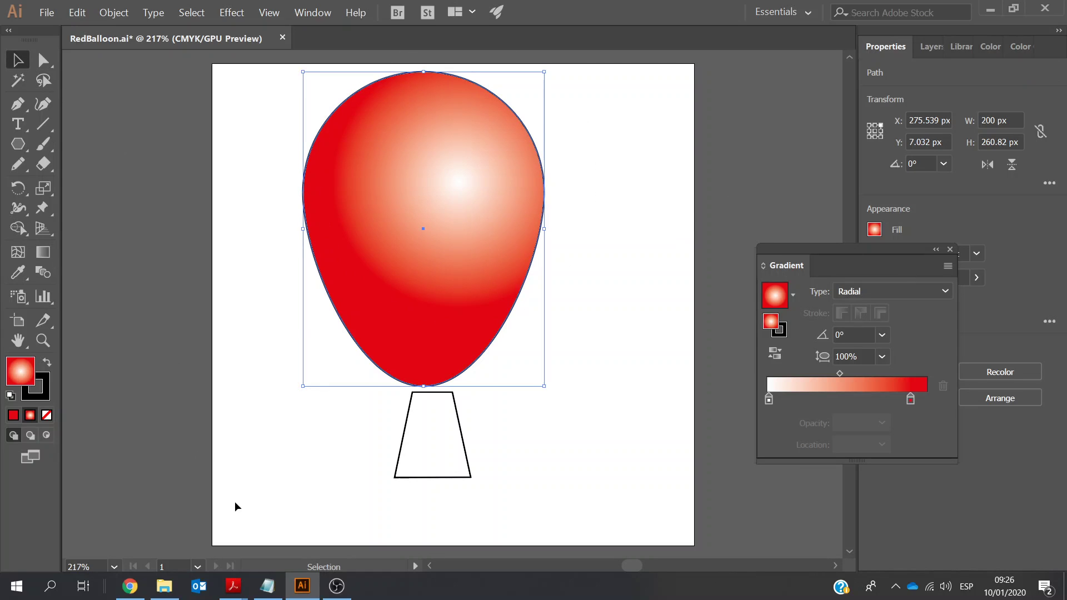
click(246, 475)
- Fill the trapezoid below the balloon with solid red
click(426, 449)
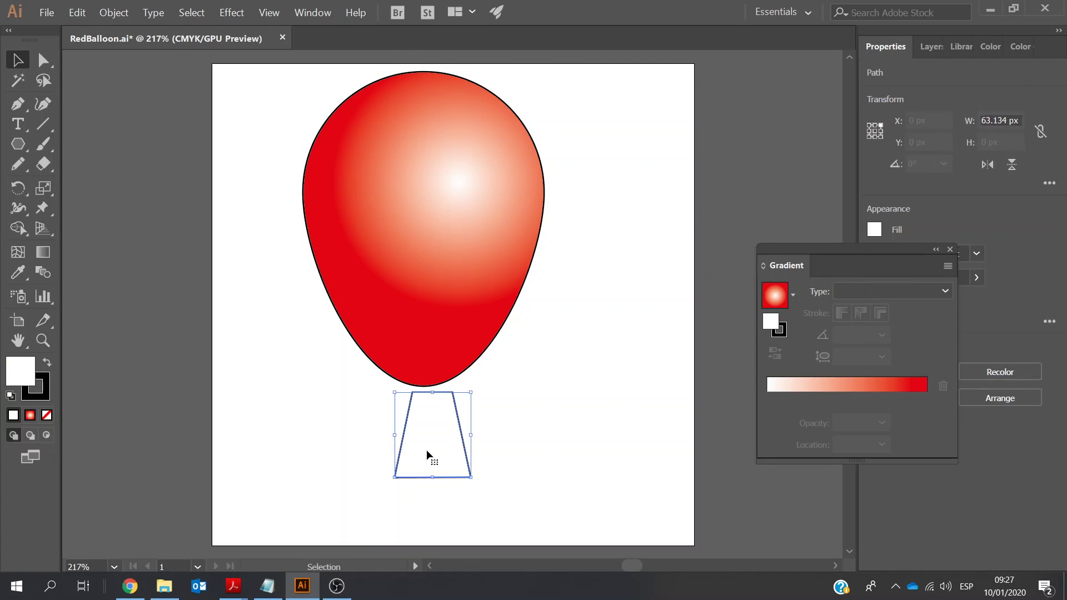
click(949, 249)
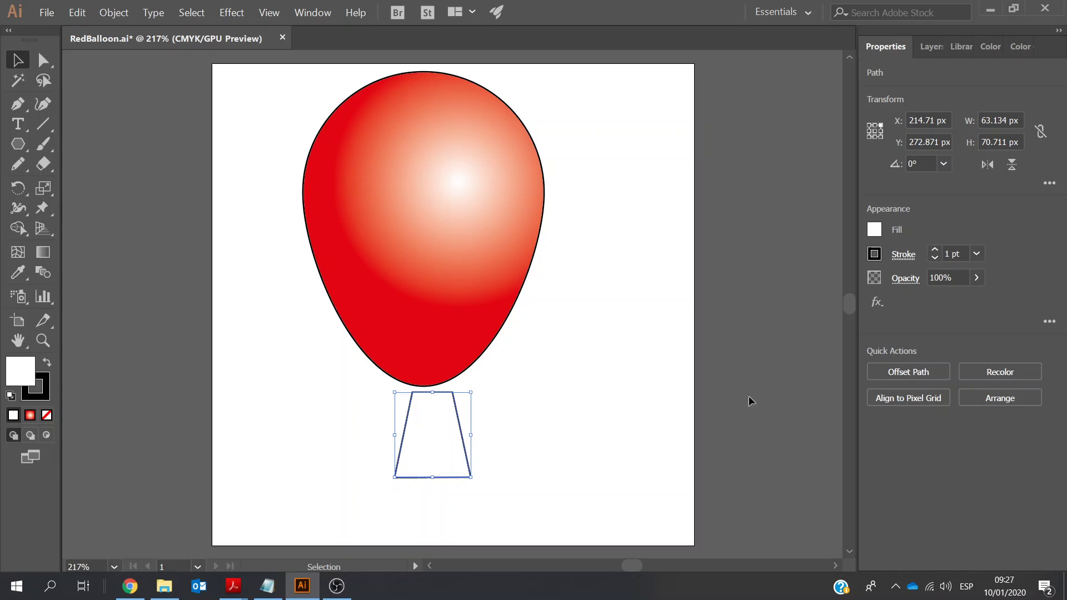
click(874, 229)
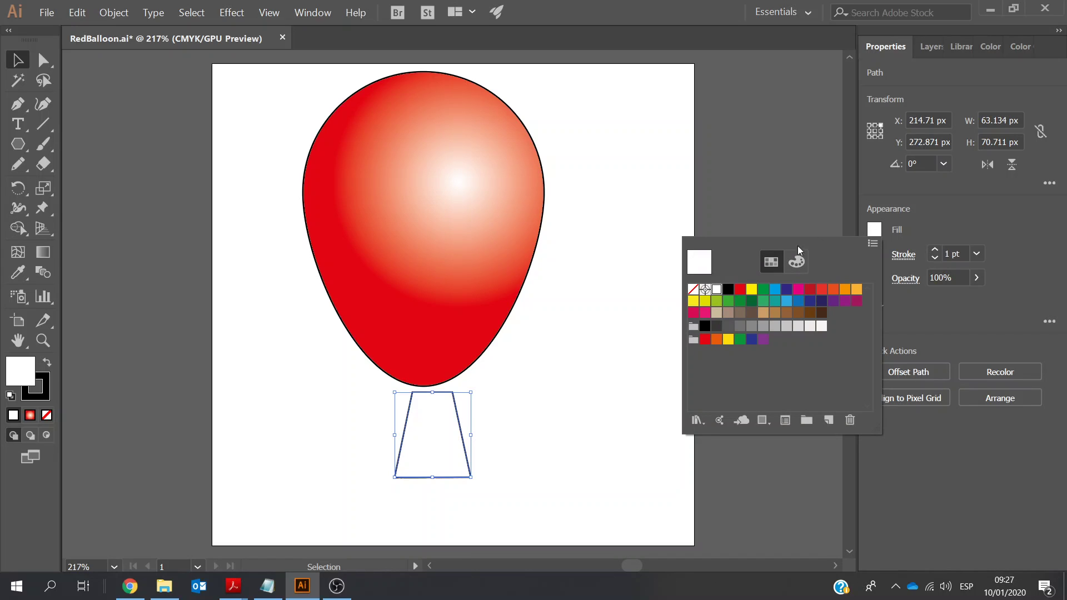
click(738, 290)
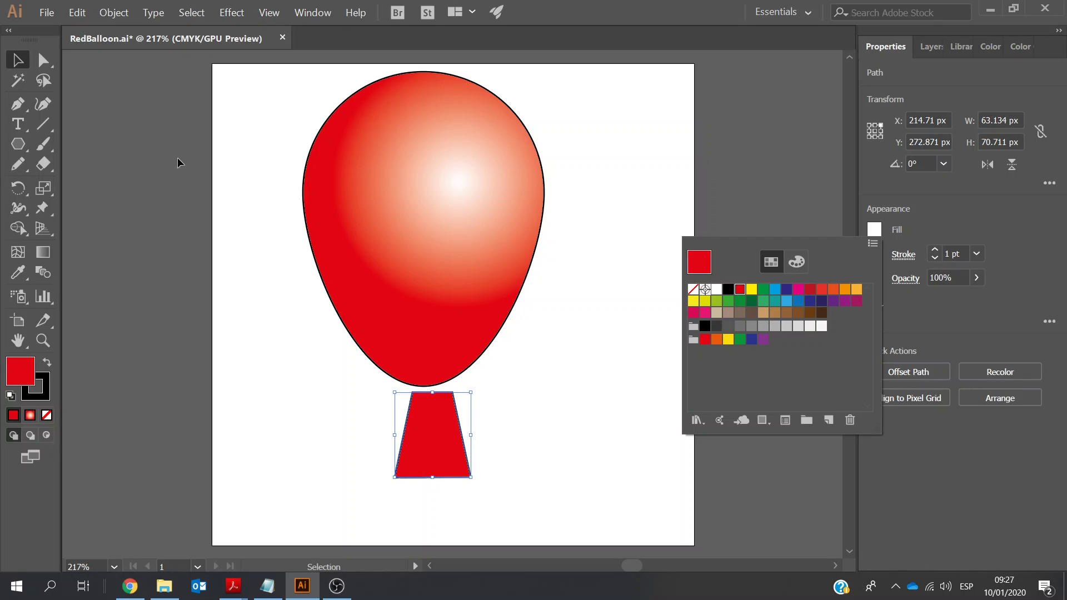
click(112, 117)
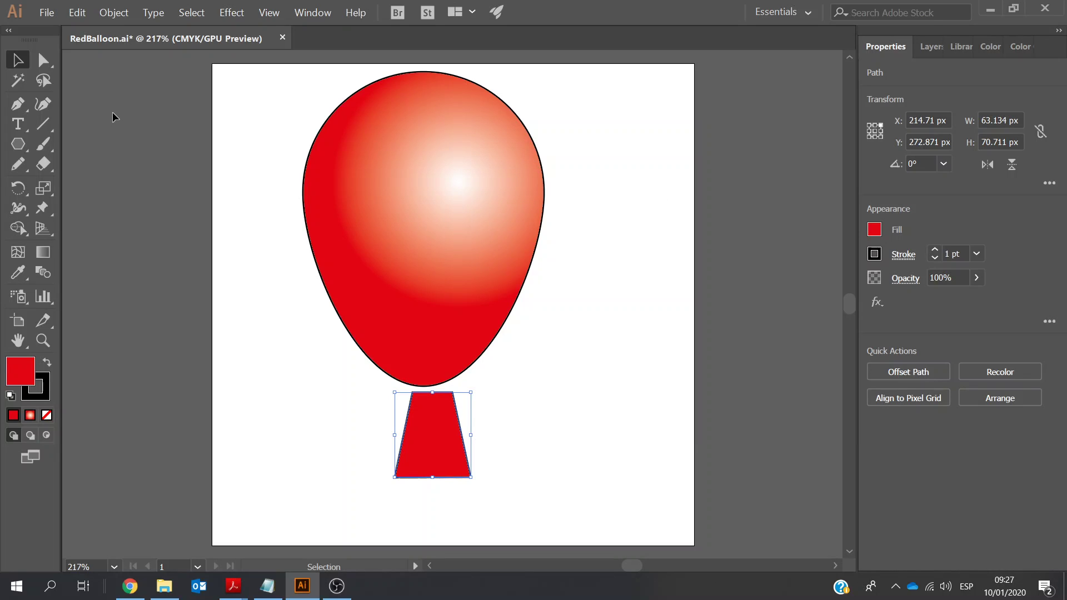
- Nudge the red trapezoid left and up to X 206.71 px, Y 252.871 px so it overlaps the balloon's lower end centrally
key(Left)
key(Left)
key(Left)
key(Left)
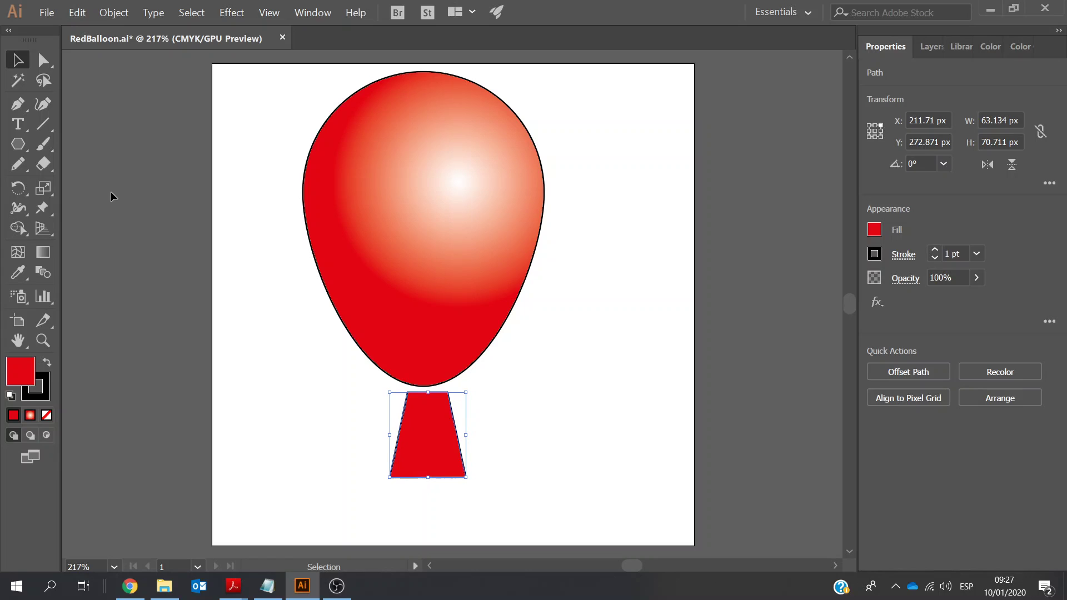
key(Up)
key(Up)
key(Up)
key(Up)
key(Up)
key(Up)
key(Up)
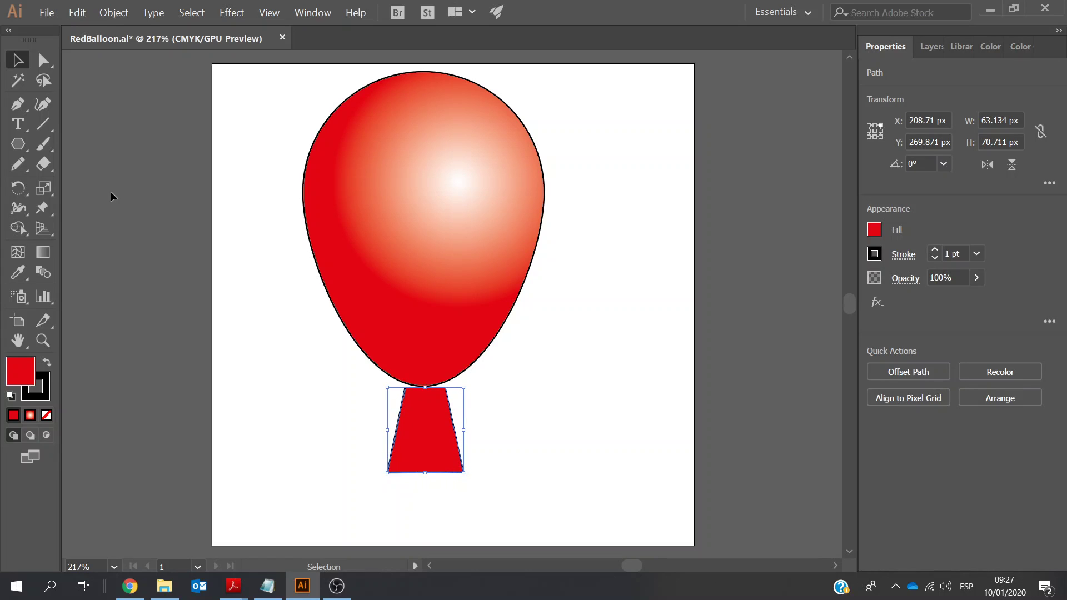
key(Up)
key(Up)
key(Up)
key(Up)
key(Up)
key(Up)
key(Up)
key(Up)
key(Up)
key(Up)
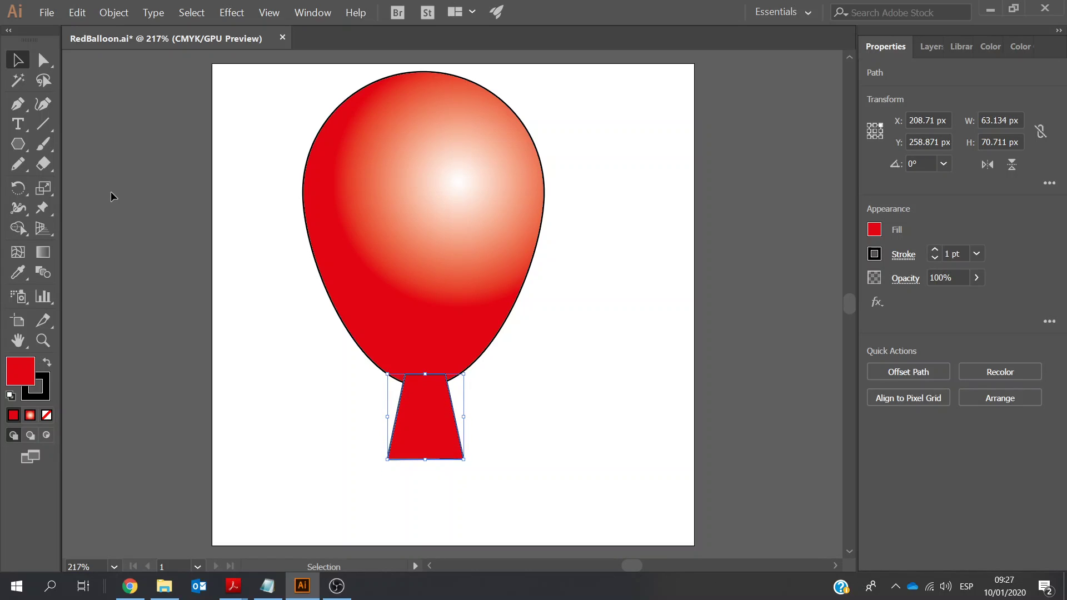
key(Up)
key(Up)
key(Up)
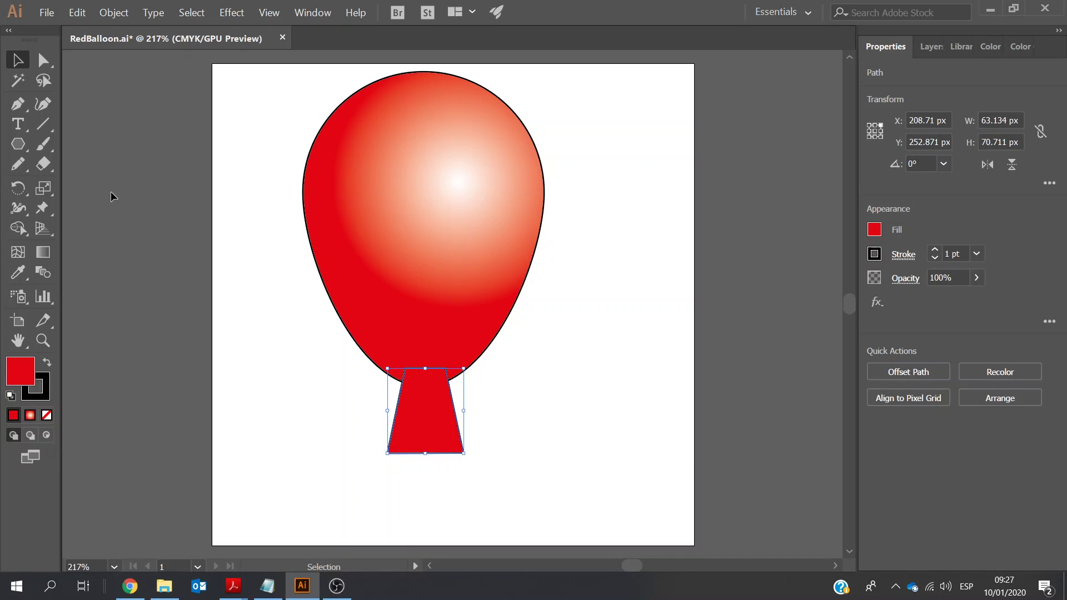
key(Left)
key(Left)
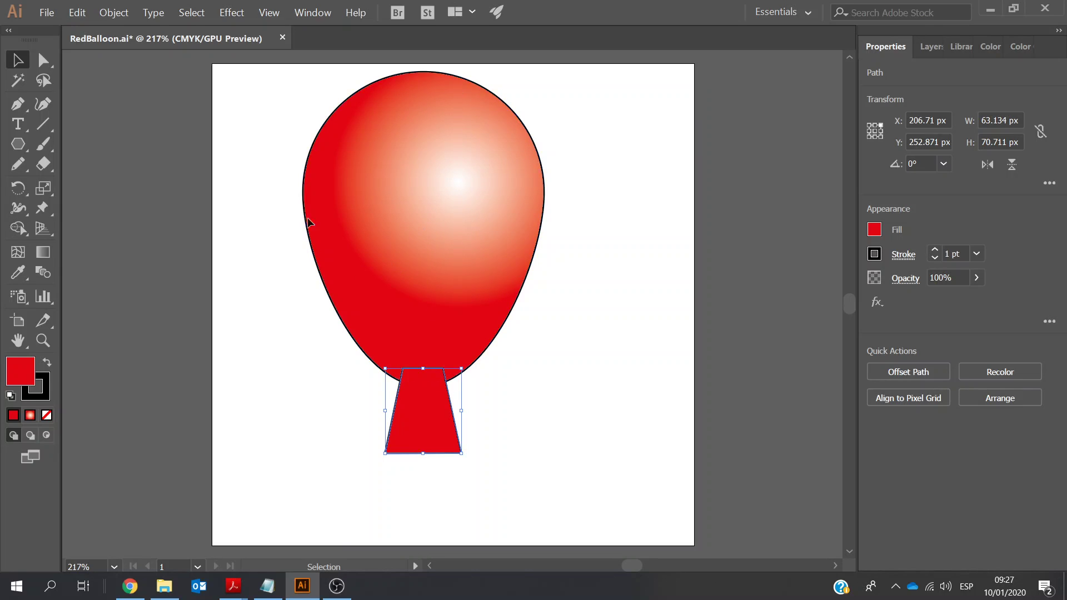
- Arrange the trapezoid behind the balloon body and unite both shapes into a single path
click(1009, 400)
click(989, 445)
key(ctrl+a)
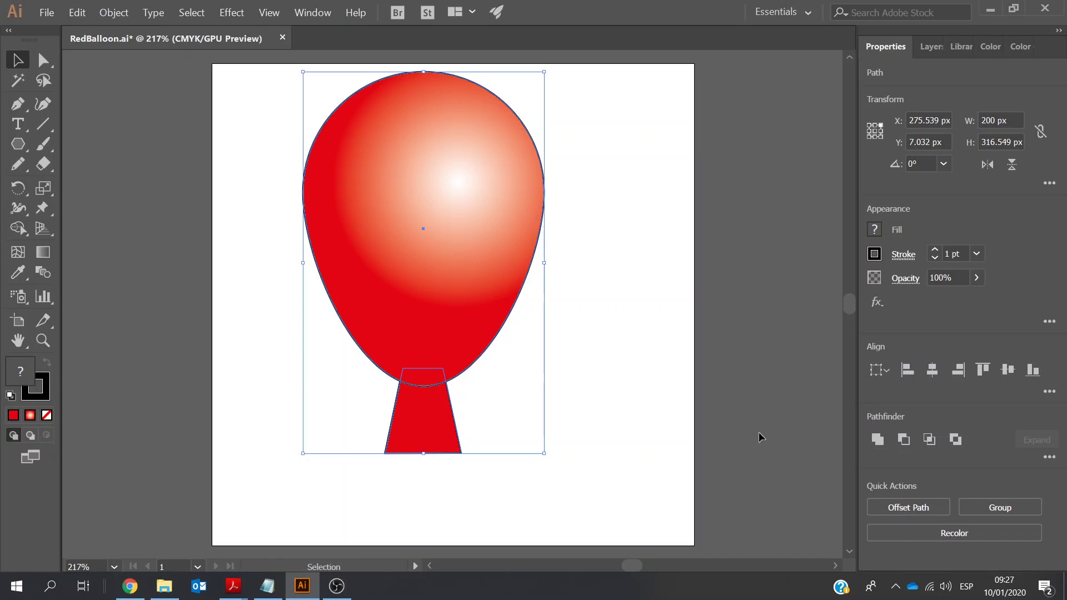
click(883, 440)
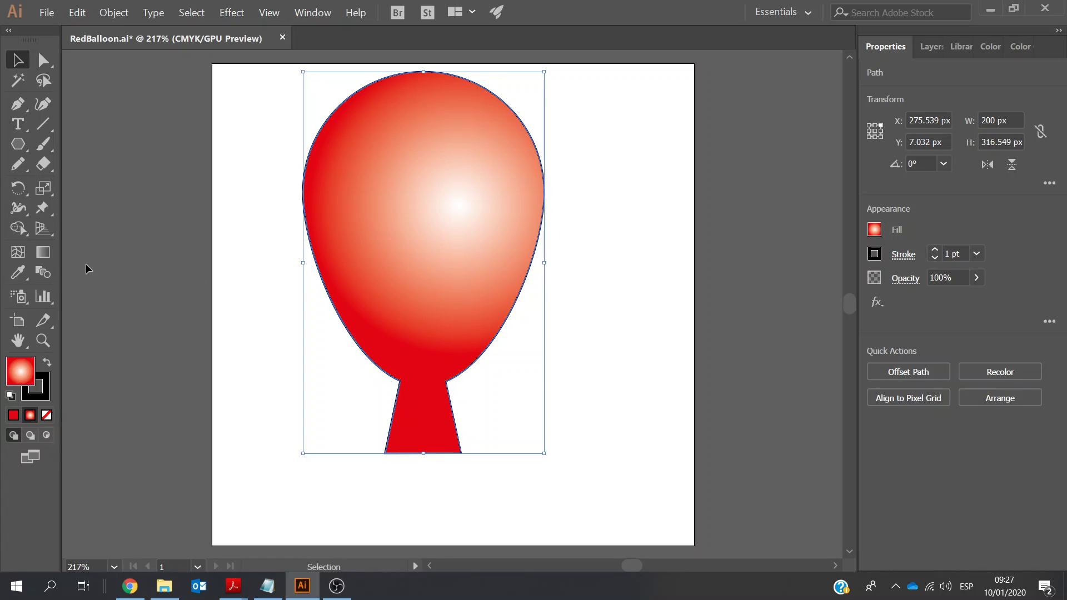
- Shift the balloon's gradient highlight upward, pull the red stop inward for a tighter glow, and deselect the balloon
click(42, 252)
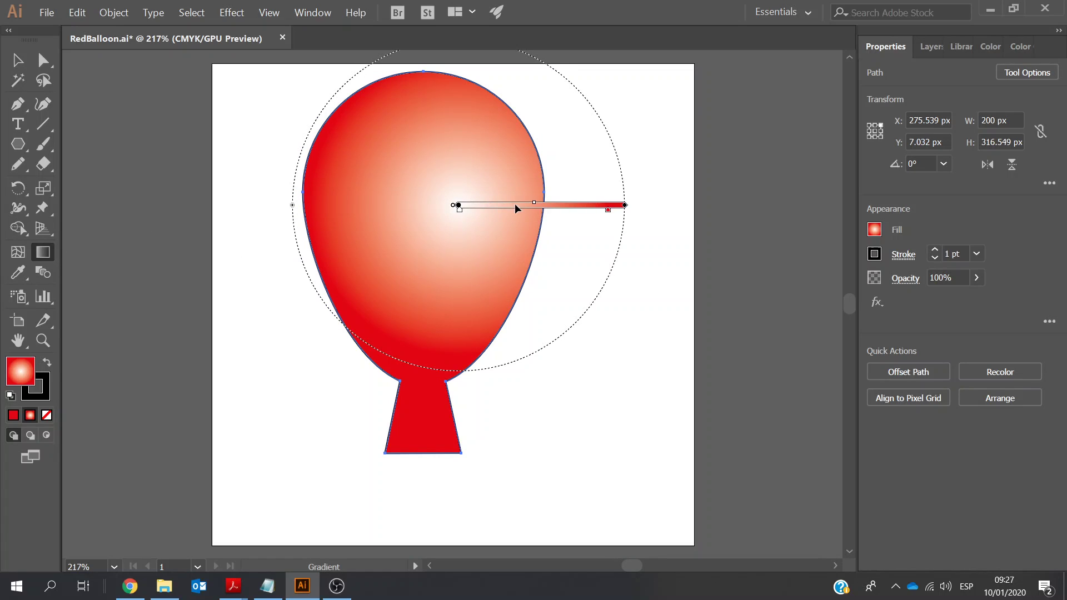
mouse_move(516, 203)
mouse_down()
mouse_move(520, 182)
mouse_move(514, 193)
mouse_up()
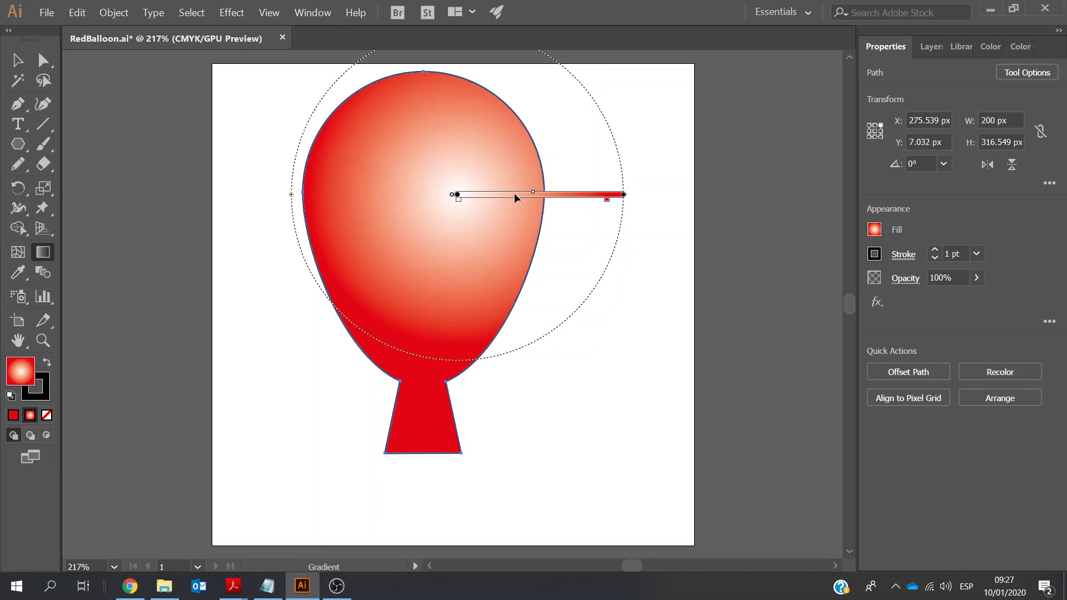
drag(608, 202, 577, 204)
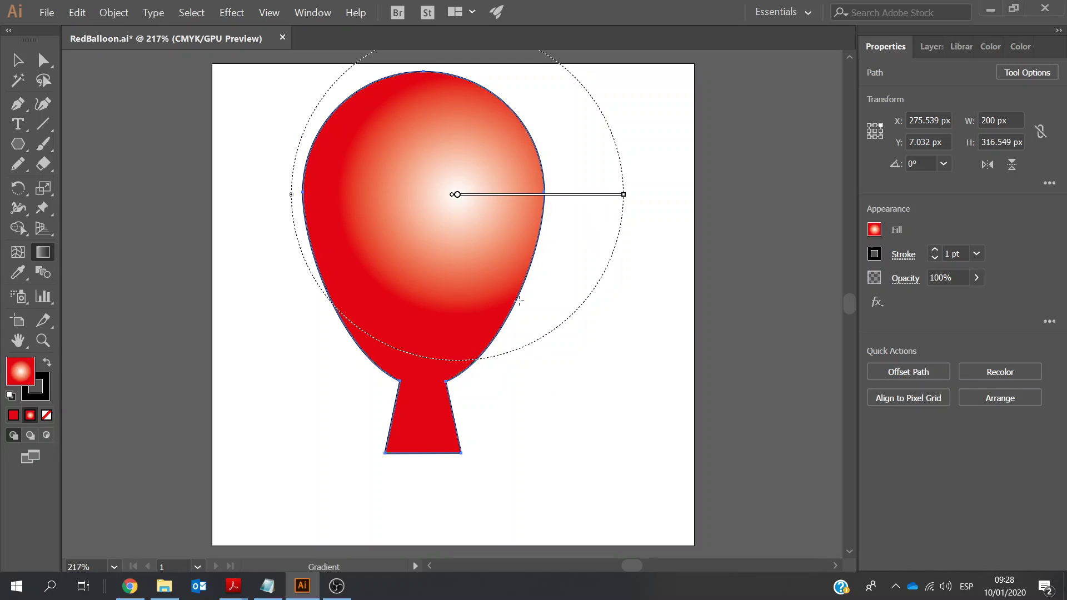
mouse_move(532, 201)
drag(531, 194, 531, 187)
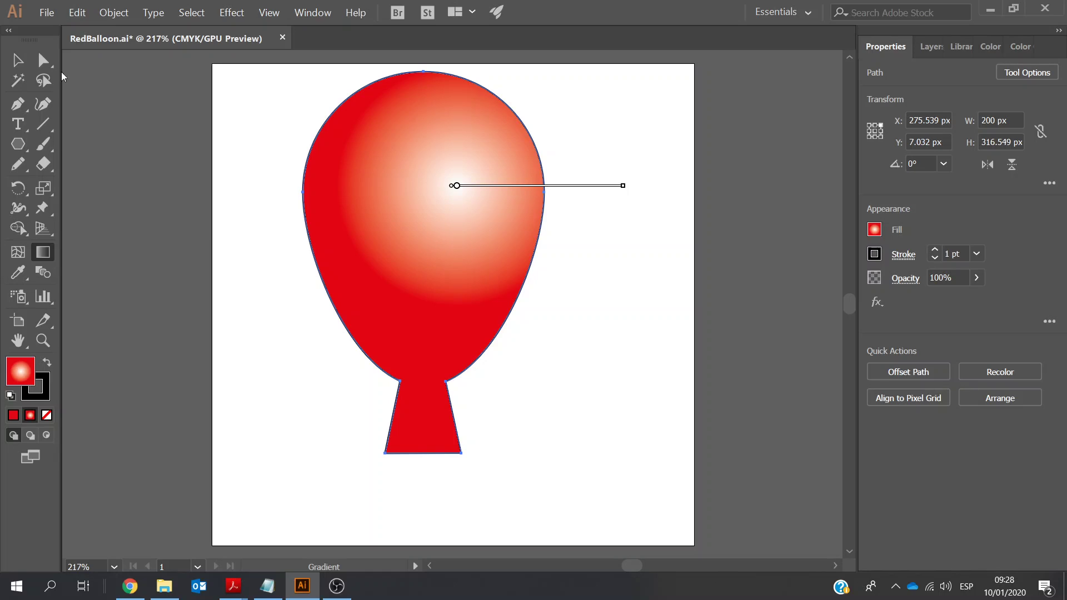
click(17, 59)
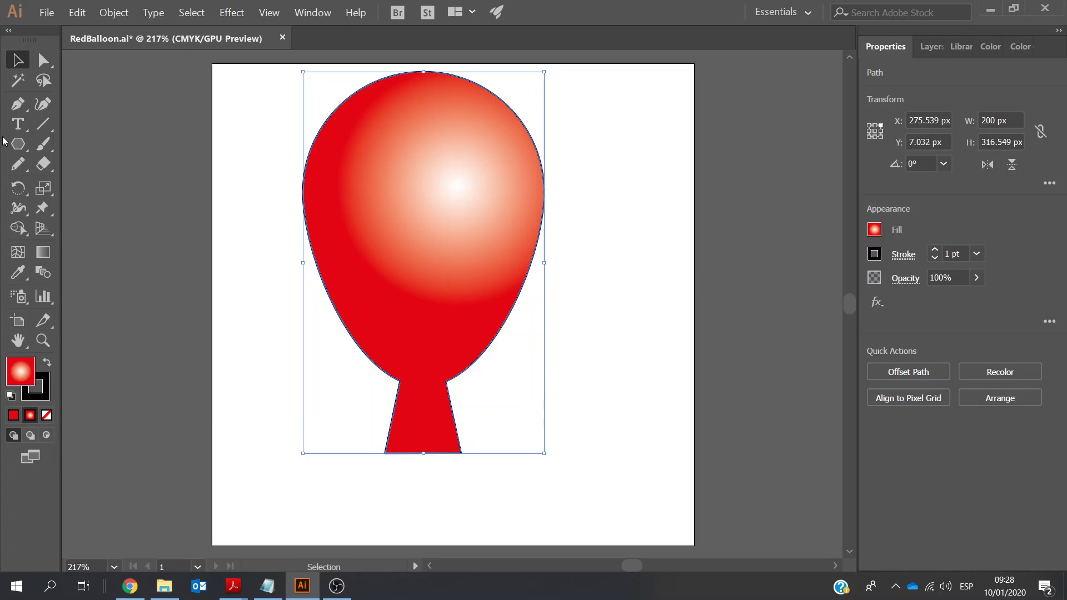
click(255, 189)
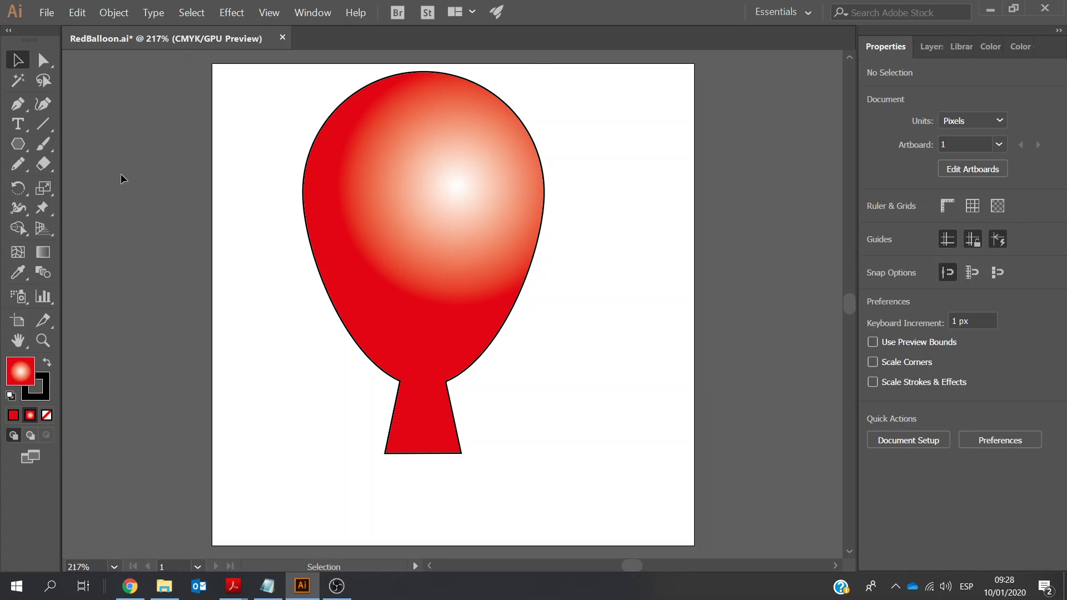
- Draw a narrow closed loop about 25 × 6 px beside the neck with the Pencil tool, plus a separate near-vertical line about 36 px tall
click(17, 165)
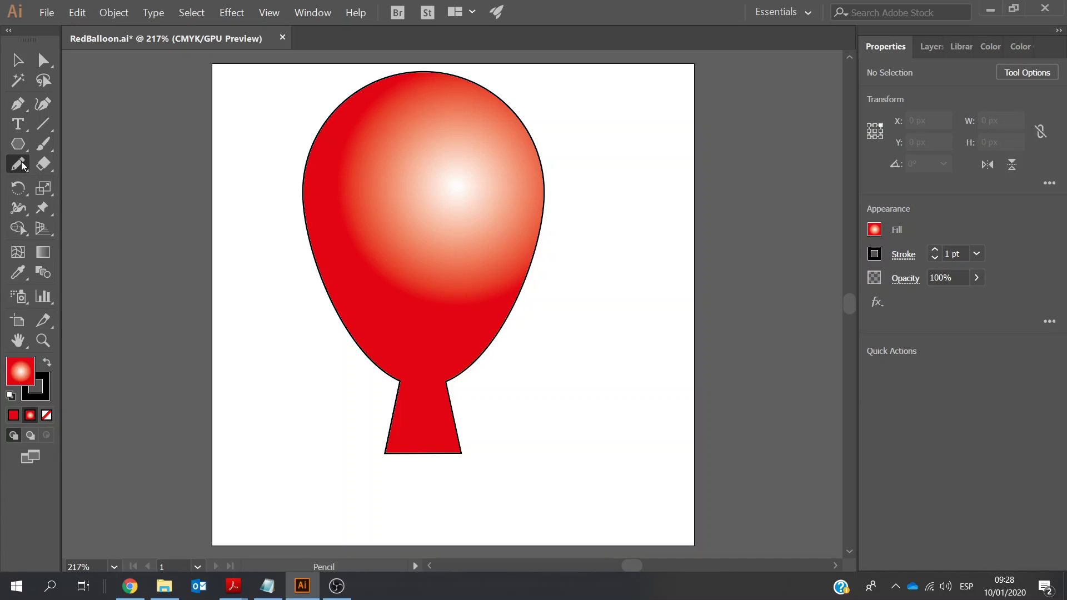
click(20, 165)
click(74, 184)
mouse_move(494, 382)
mouse_down()
mouse_move(528, 384)
mouse_move(498, 383)
mouse_up()
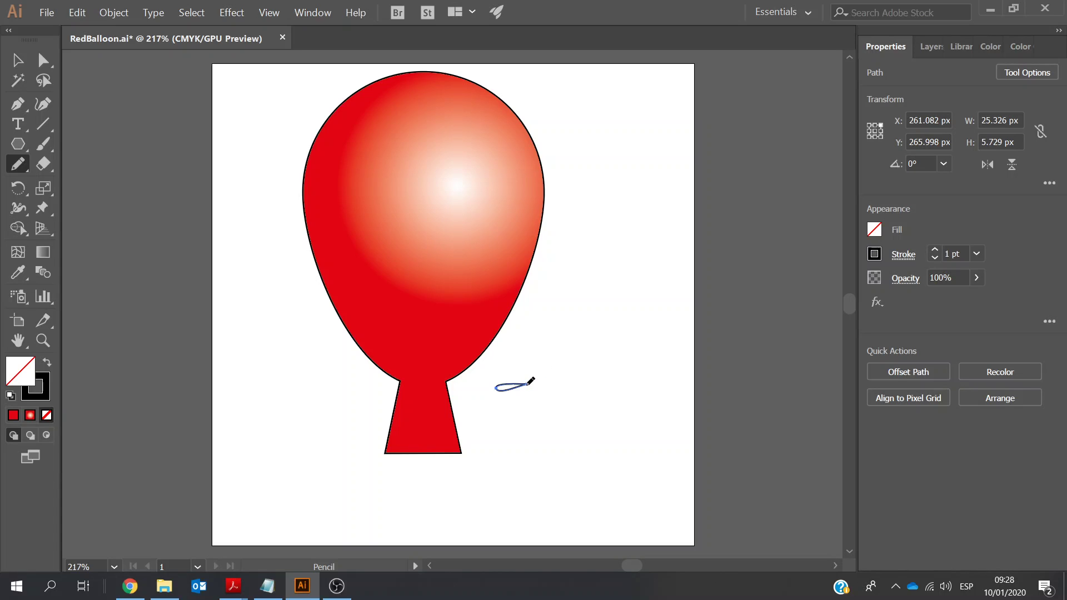
drag(528, 384, 531, 425)
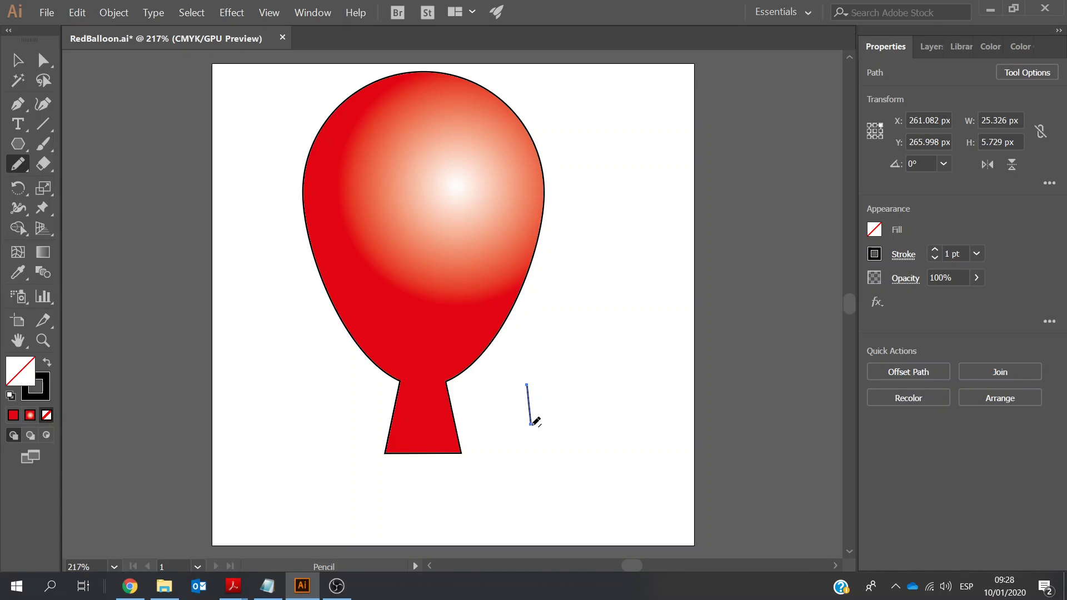
key(ctrl+z)
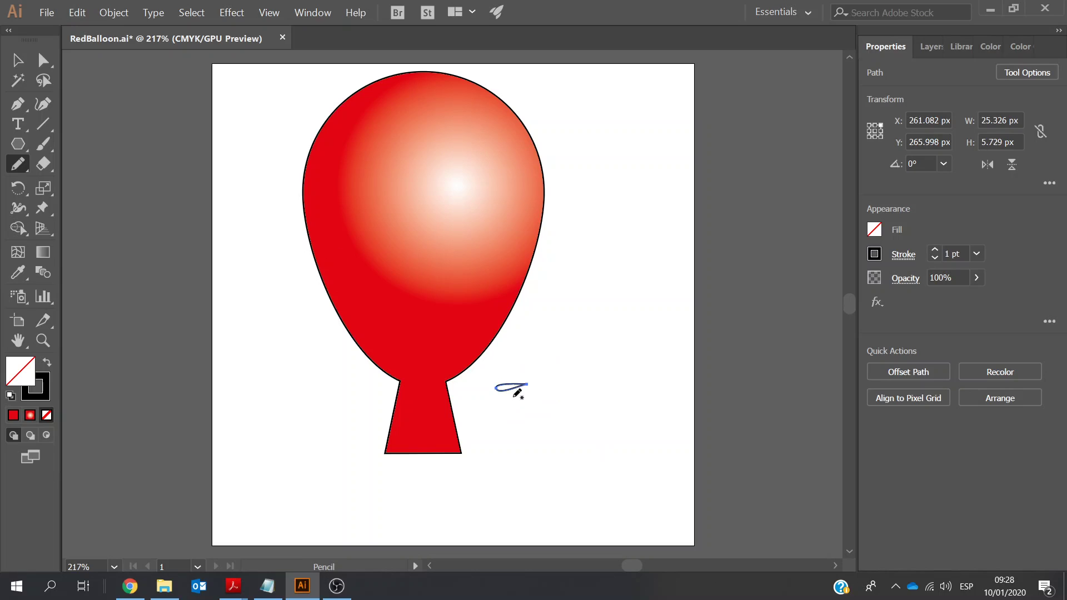
drag(554, 390, 559, 432)
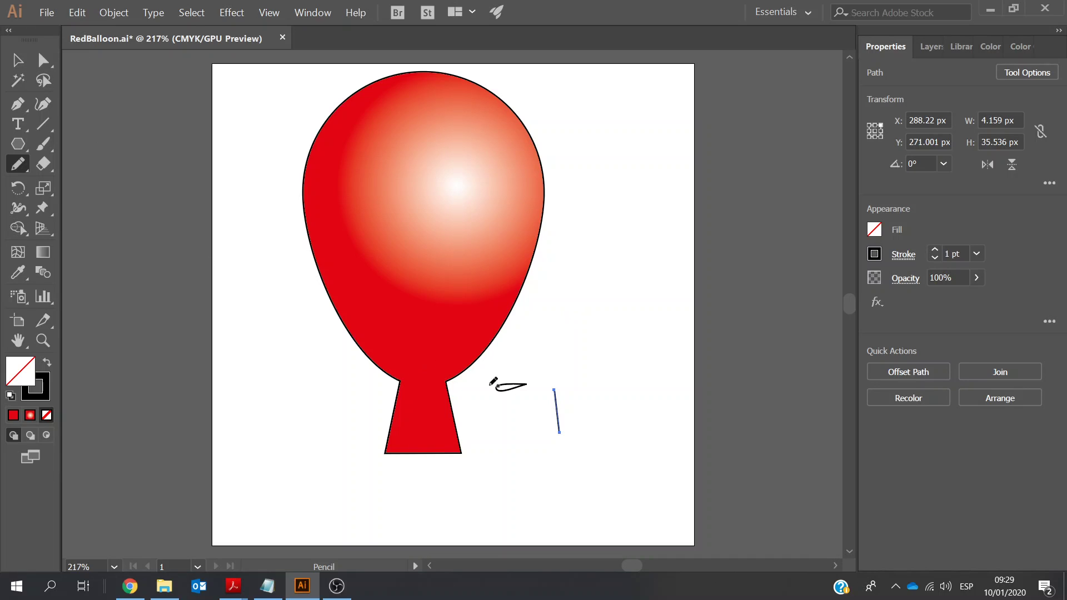
- Fill the narrow hand-drawn loop beside the neck with black
click(17, 60)
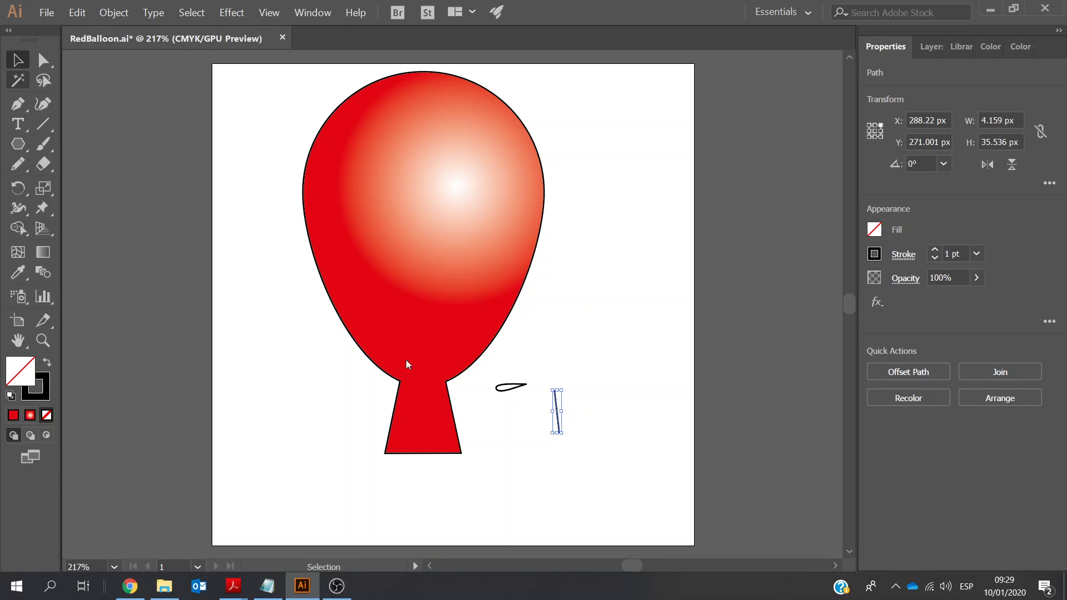
click(505, 388)
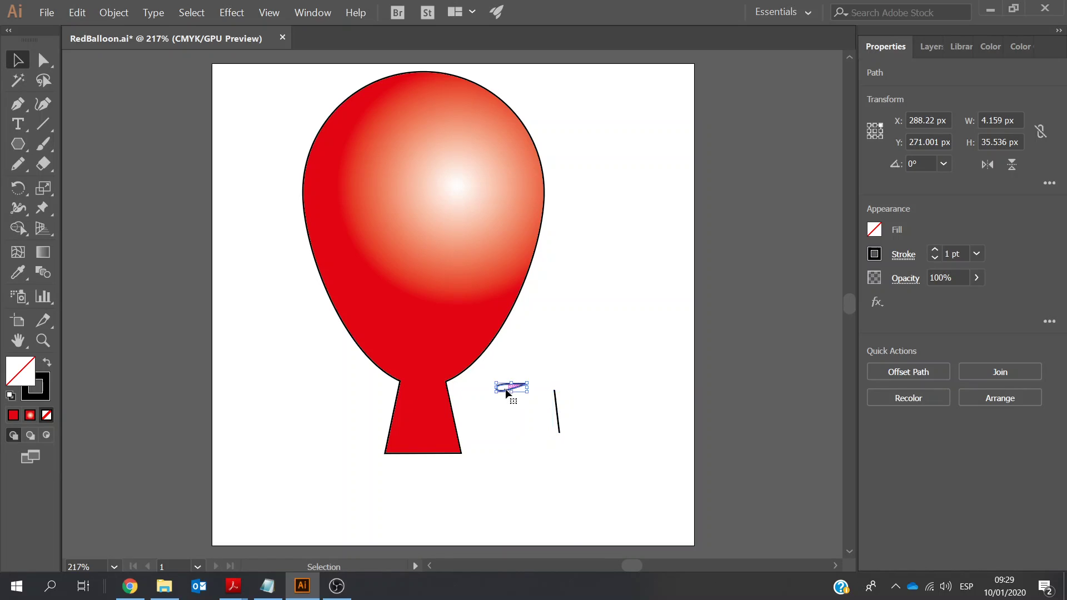
click(873, 230)
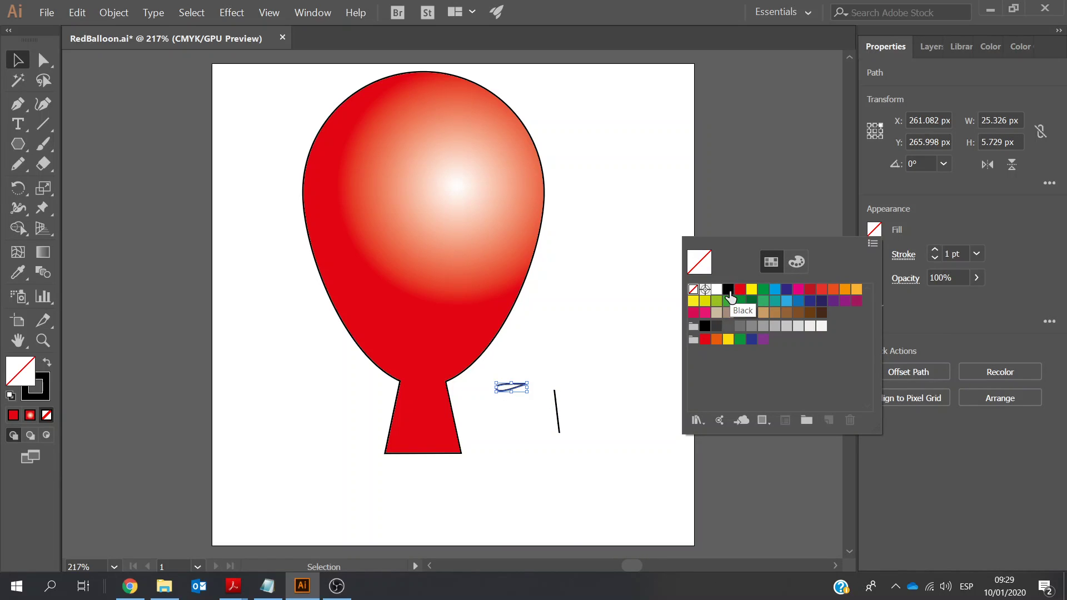
click(728, 290)
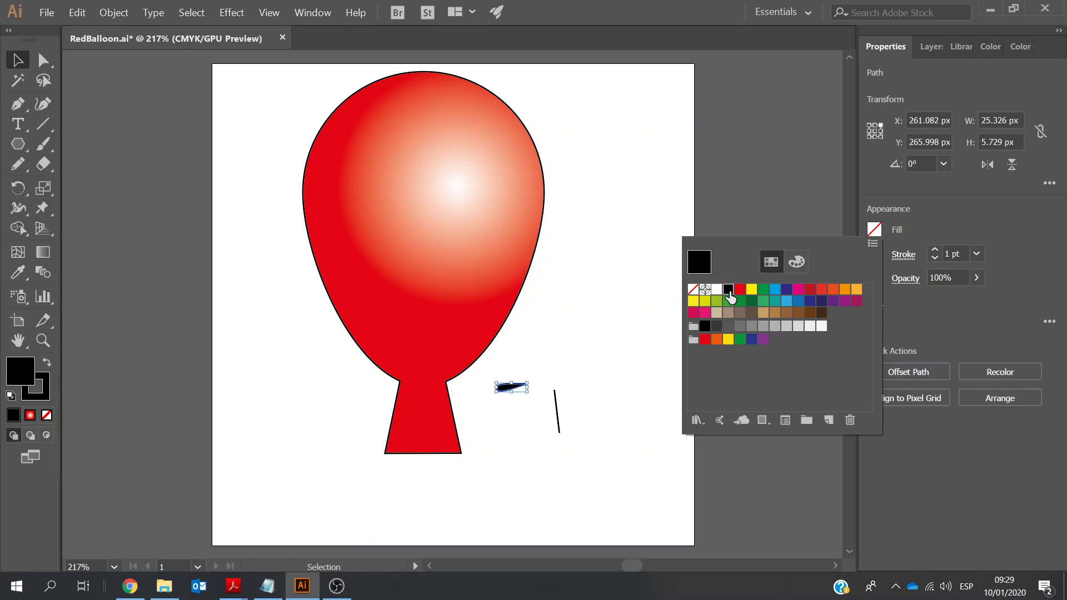
- Move the near-vertical line so its upper end meets the black loop's pointed tip, and group the two paths
click(560, 426)
click(557, 421)
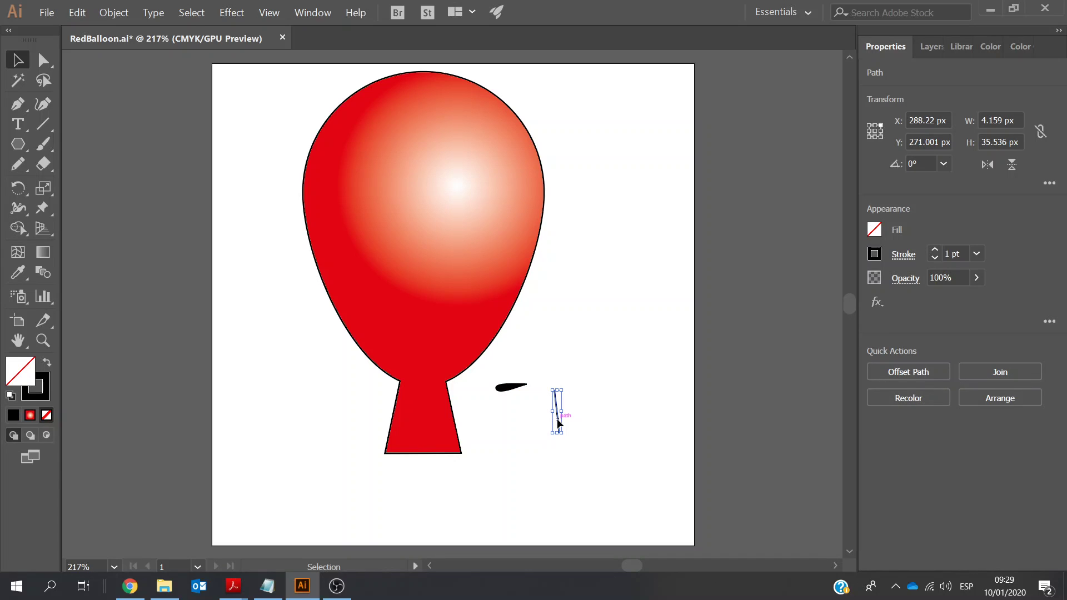
drag(557, 421, 530, 416)
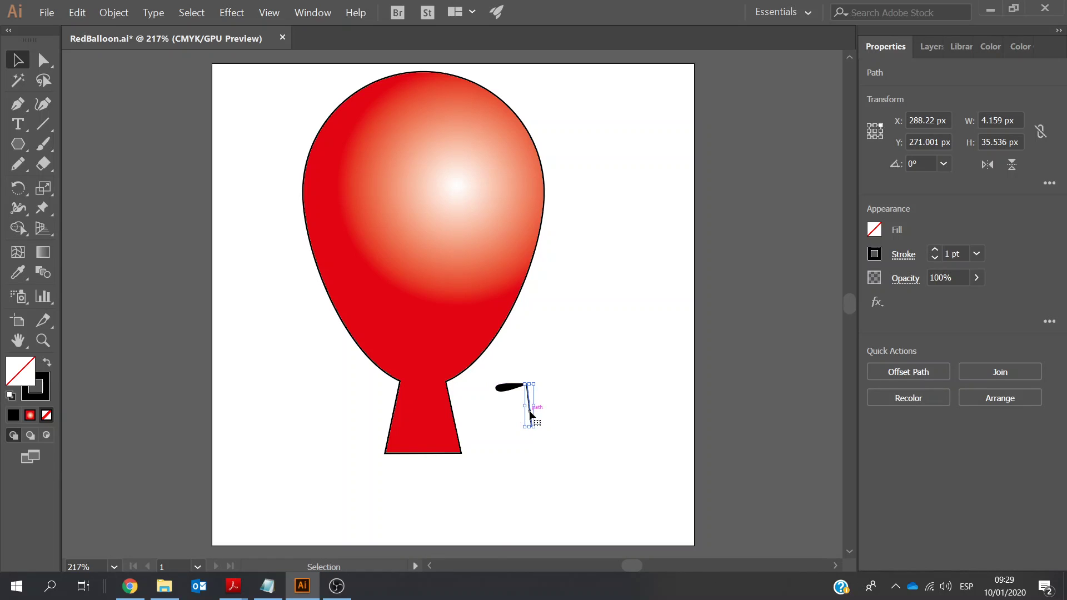
click(555, 459)
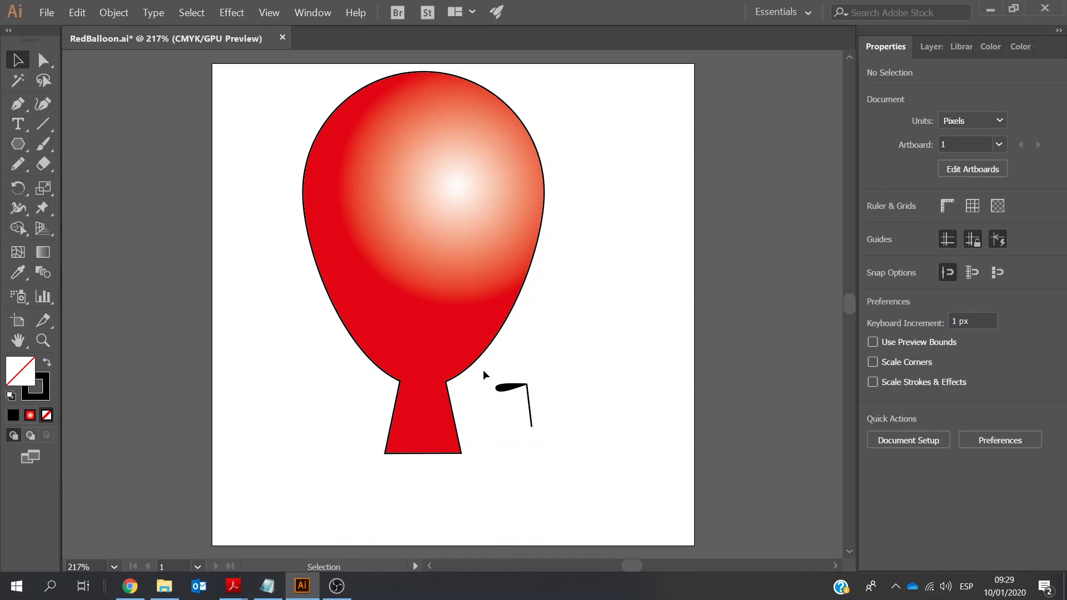
mouse_move(484, 370)
mouse_down()
mouse_move(506, 445)
mouse_move(545, 446)
mouse_up()
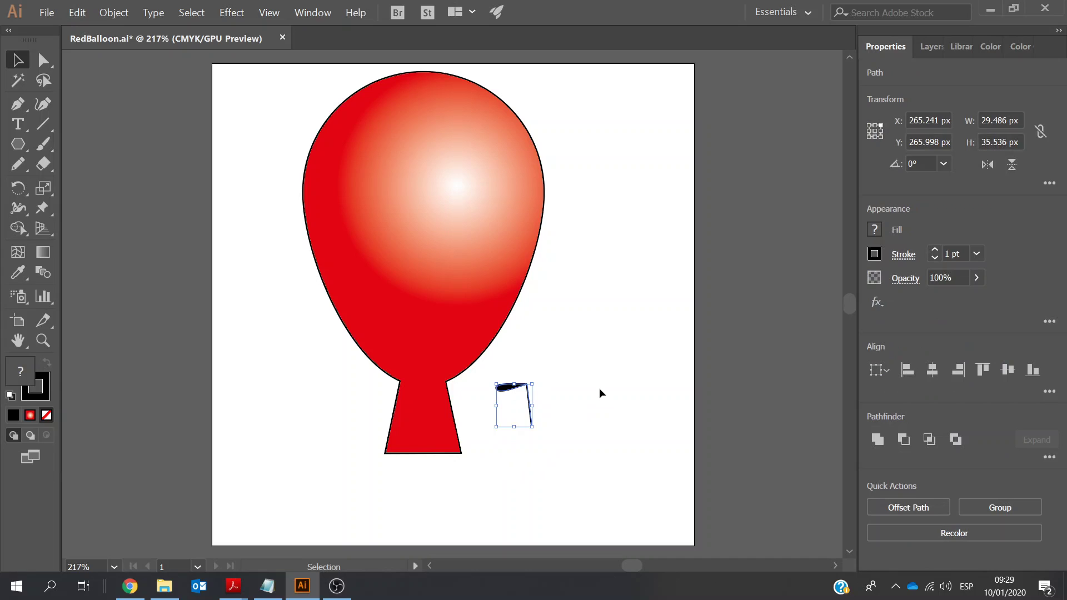
click(999, 508)
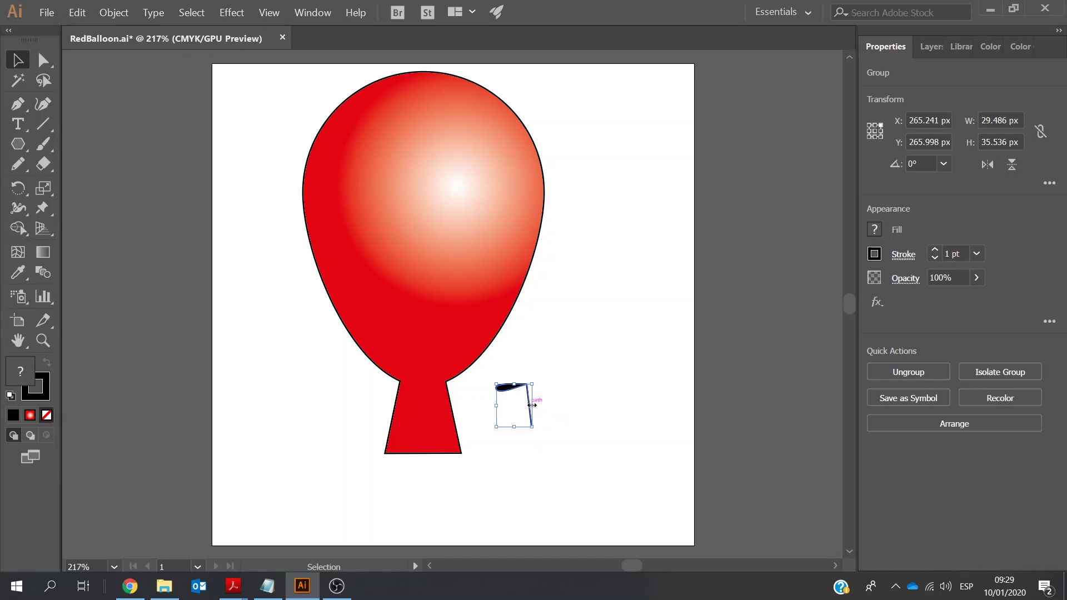
- Enlarge the string group to about 60 × 72 px and place its loop across the top of the balloon's neck
drag(532, 406, 524, 460)
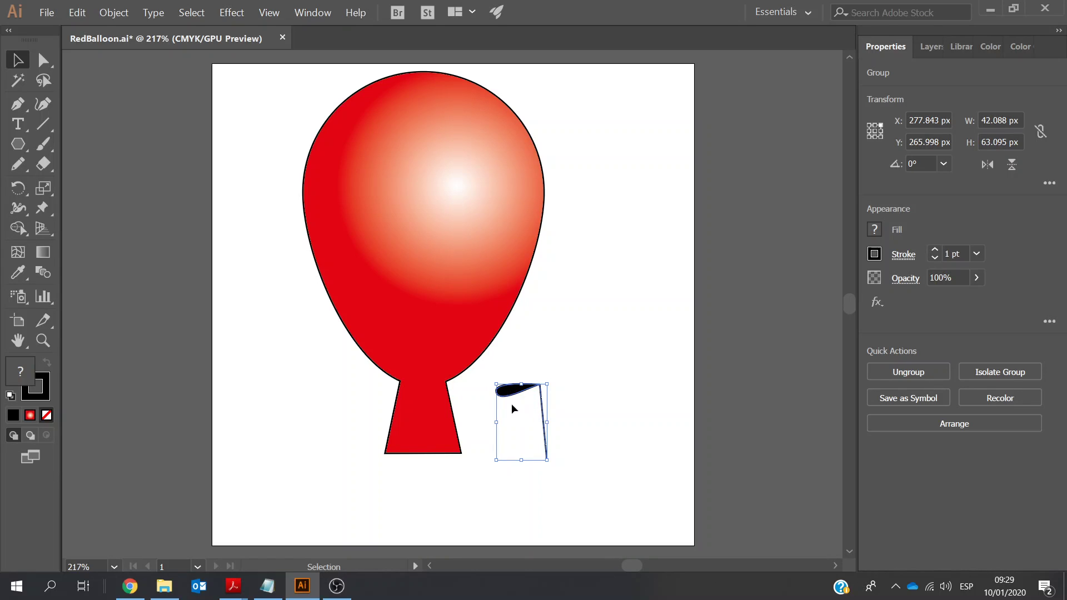
drag(511, 403, 471, 414)
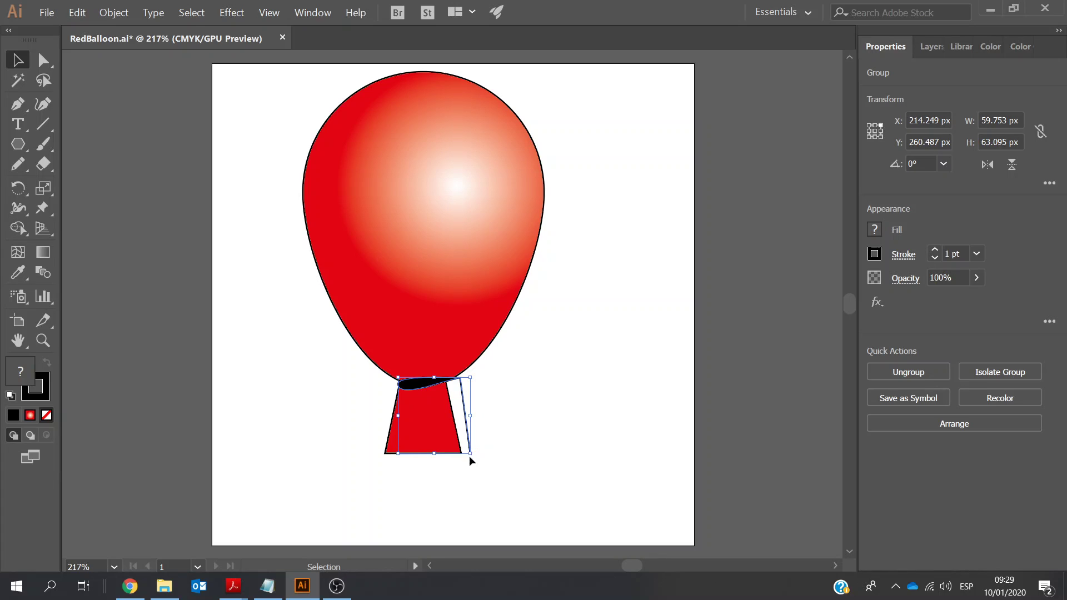
drag(469, 456, 470, 463)
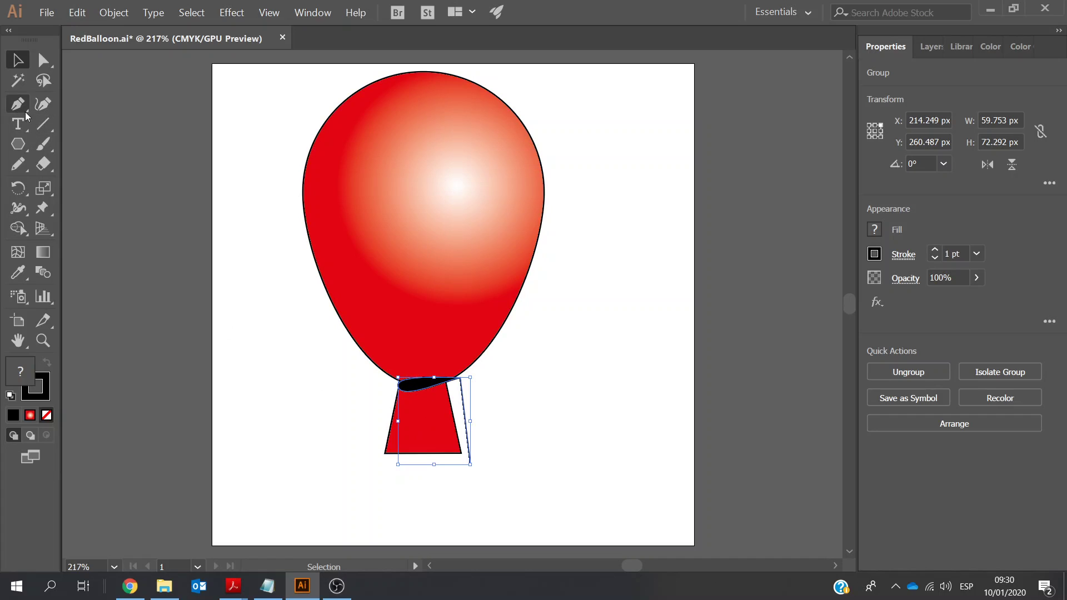
- Reshape the black loop into a slim ellipse about 51 × 9 px with the Curvature tool and group it with the line
click(43, 104)
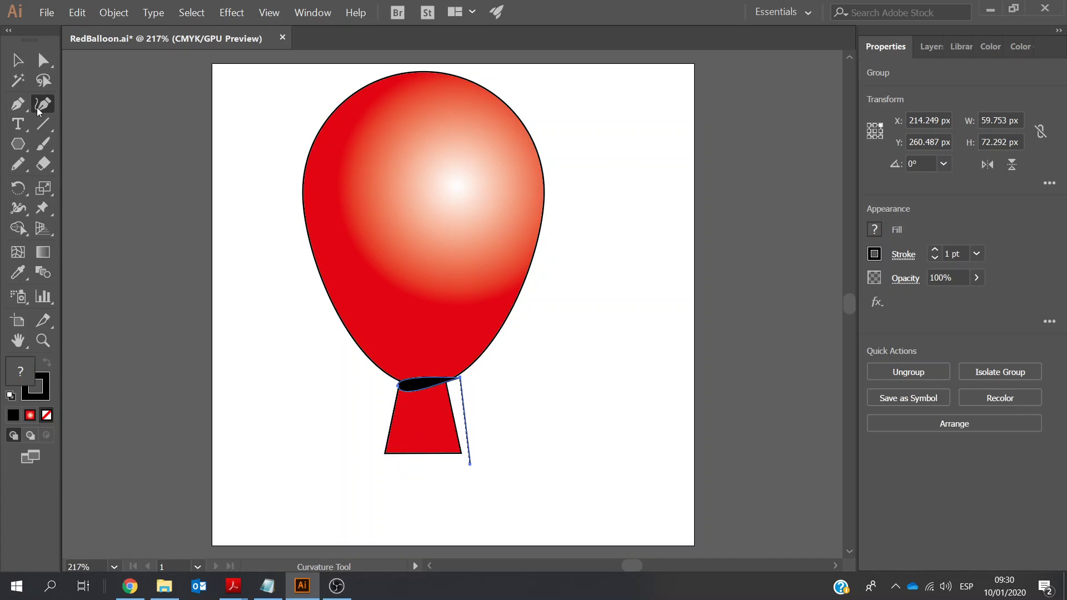
click(416, 391)
drag(418, 392, 409, 383)
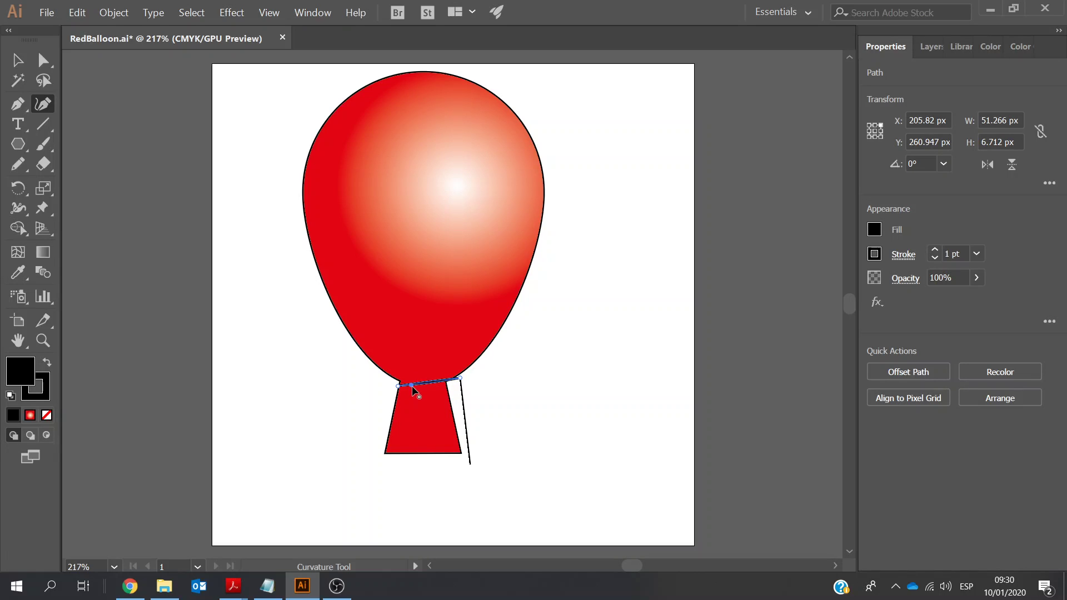
drag(410, 385, 416, 387)
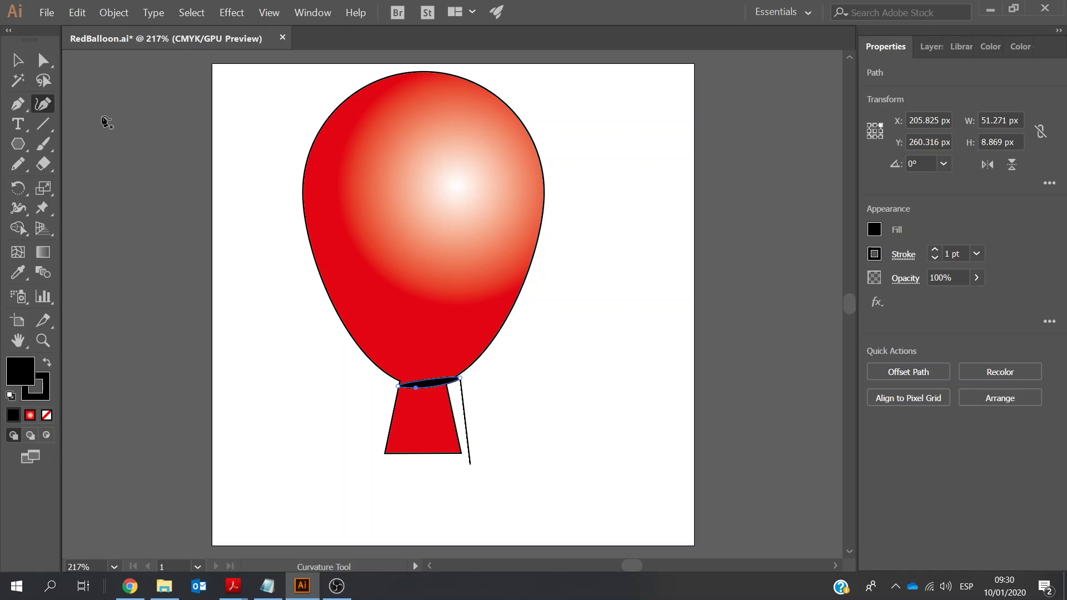
click(18, 60)
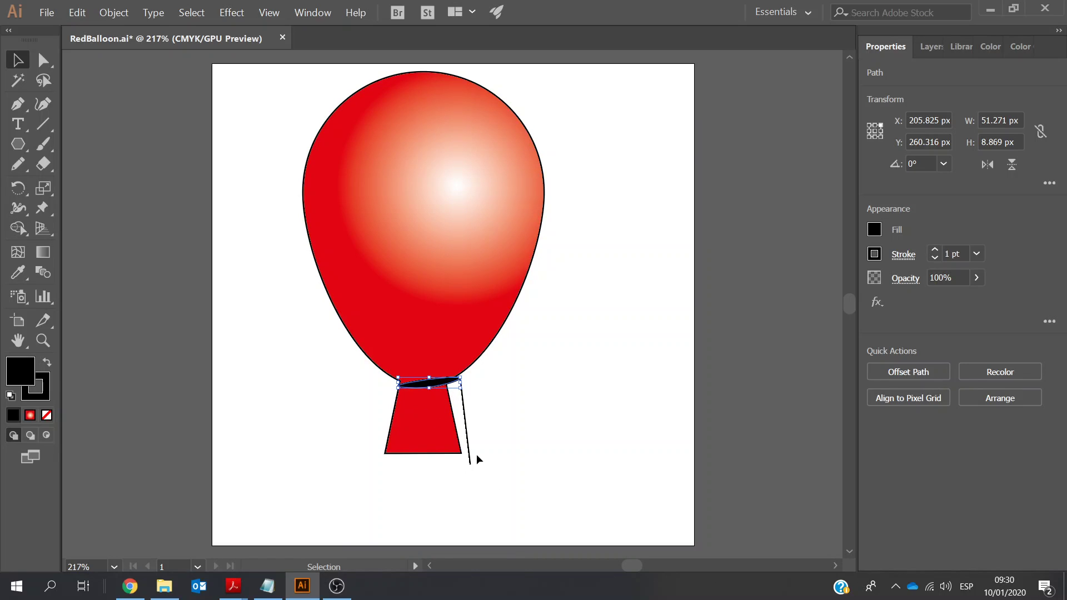
shift+click(466, 431)
key(ctrl+g)
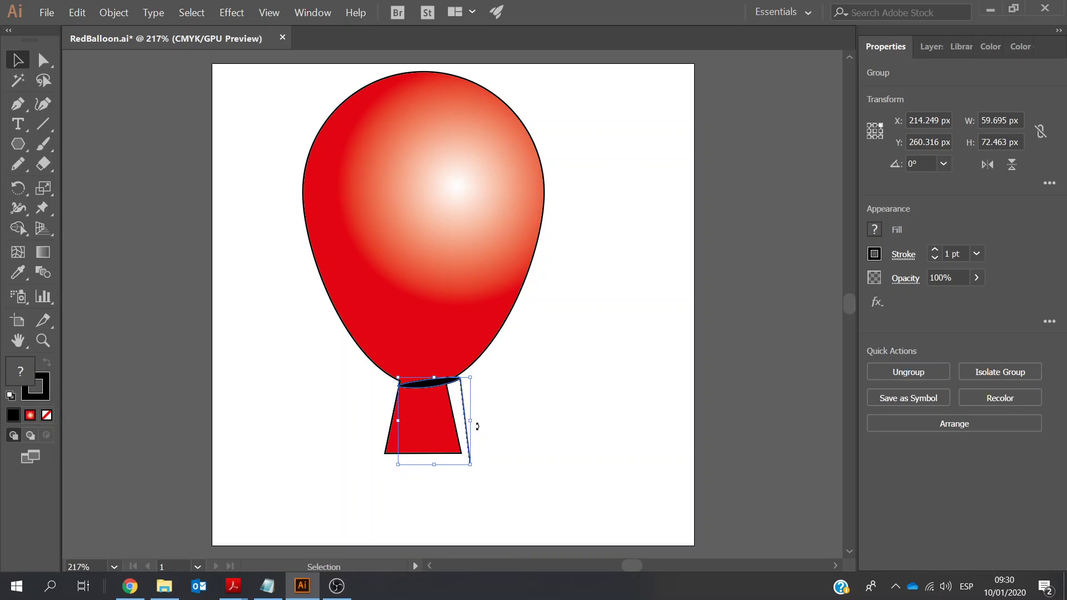
- Bend the hanging line's middle outward, away from the neck, into a curve about 11 px wide, and deselect it
click(43, 104)
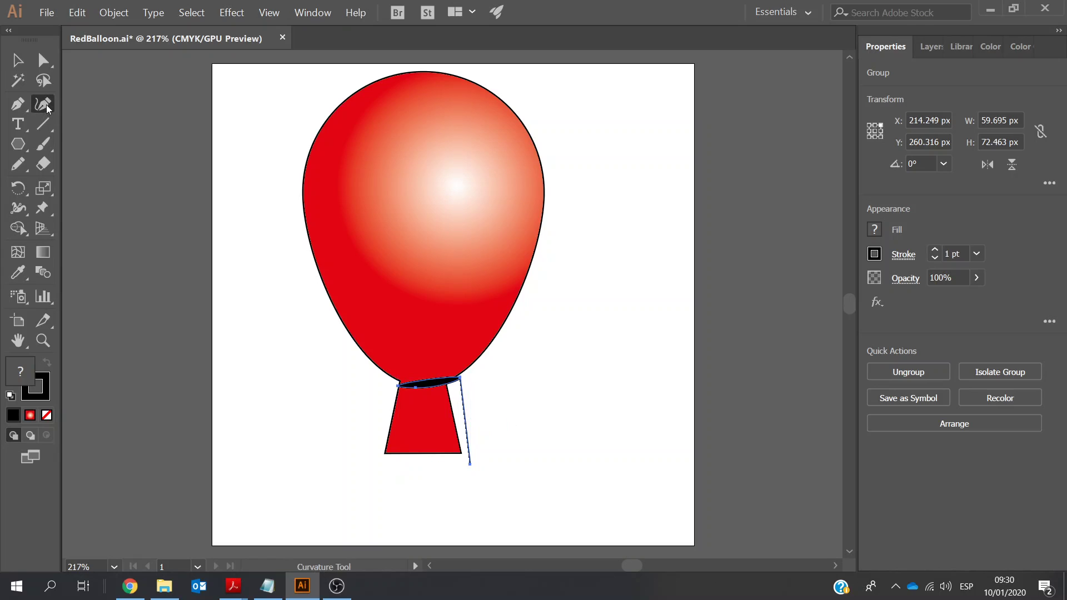
click(468, 428)
click(467, 428)
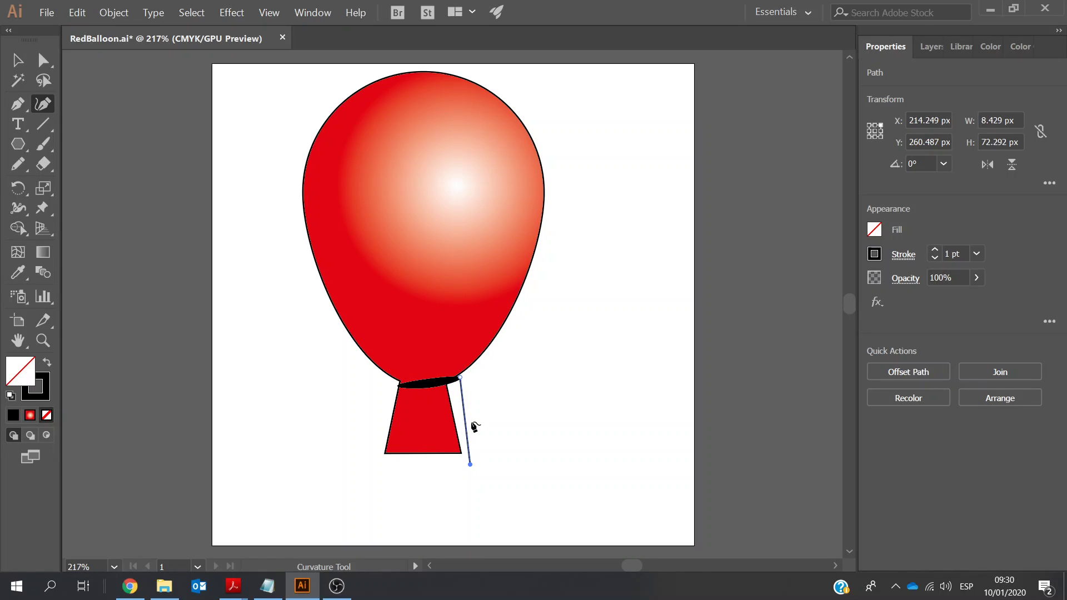
drag(466, 423, 474, 423)
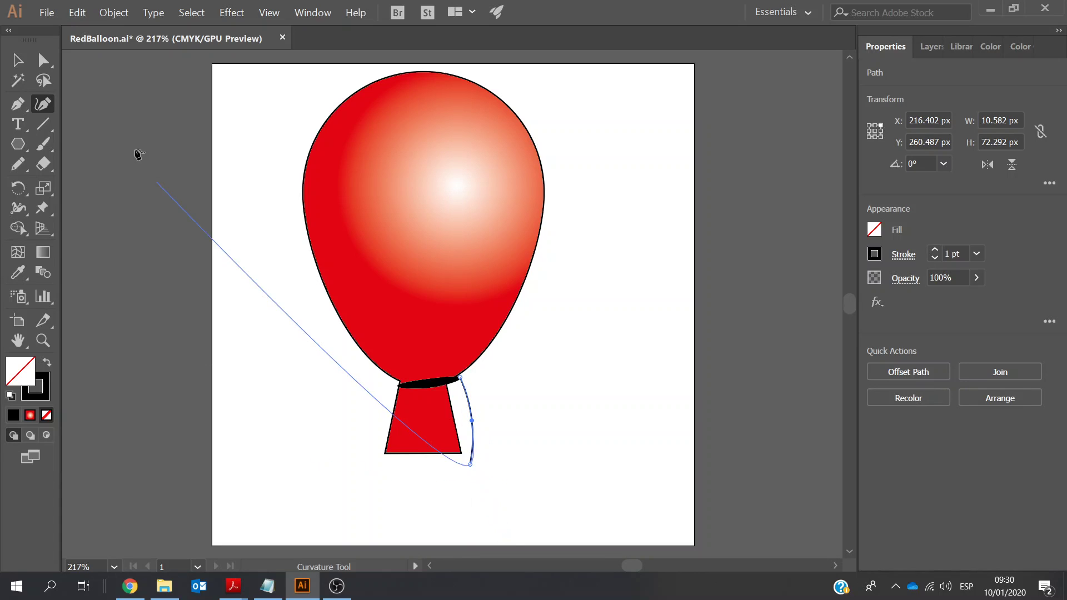
click(20, 62)
click(561, 410)
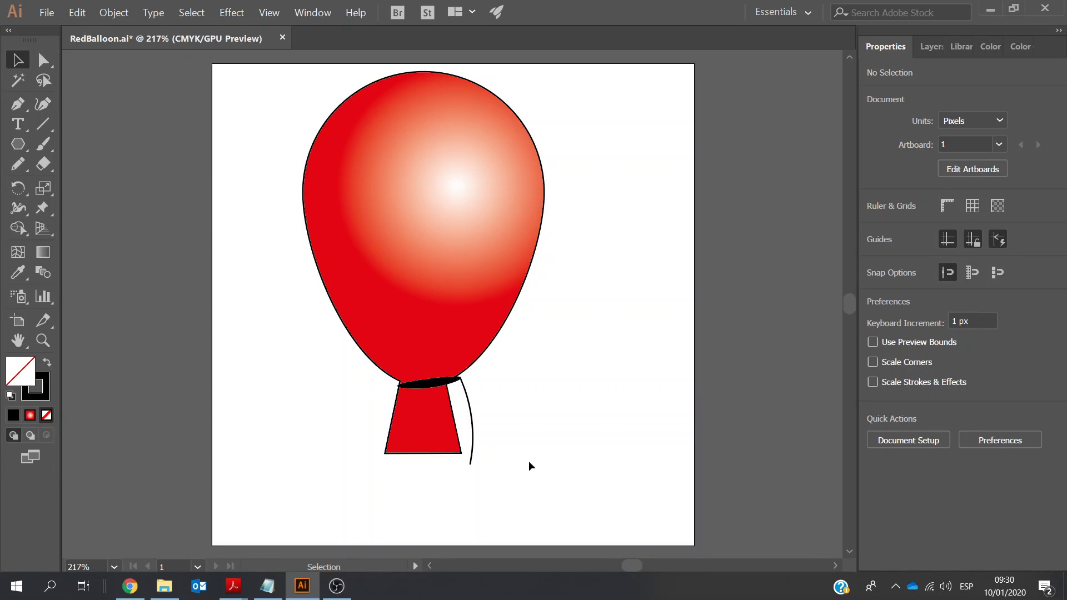
- Rotate the string group slightly clockwise to 356.58° and nudge it left to X 213.759 px, Y 261.241 px
click(469, 405)
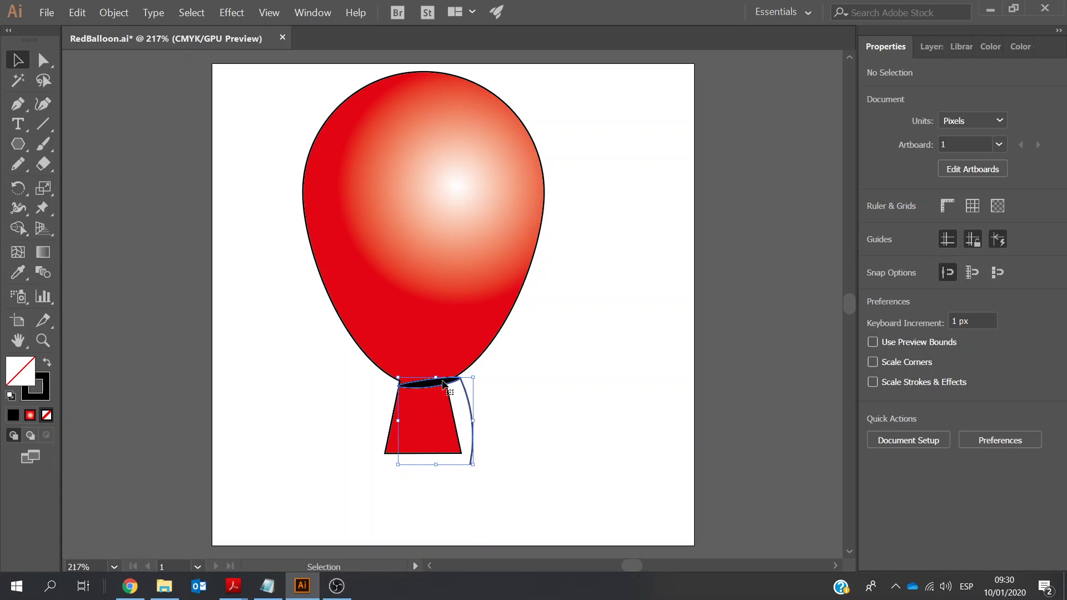
drag(477, 374, 481, 377)
key(Left)
key(Left)
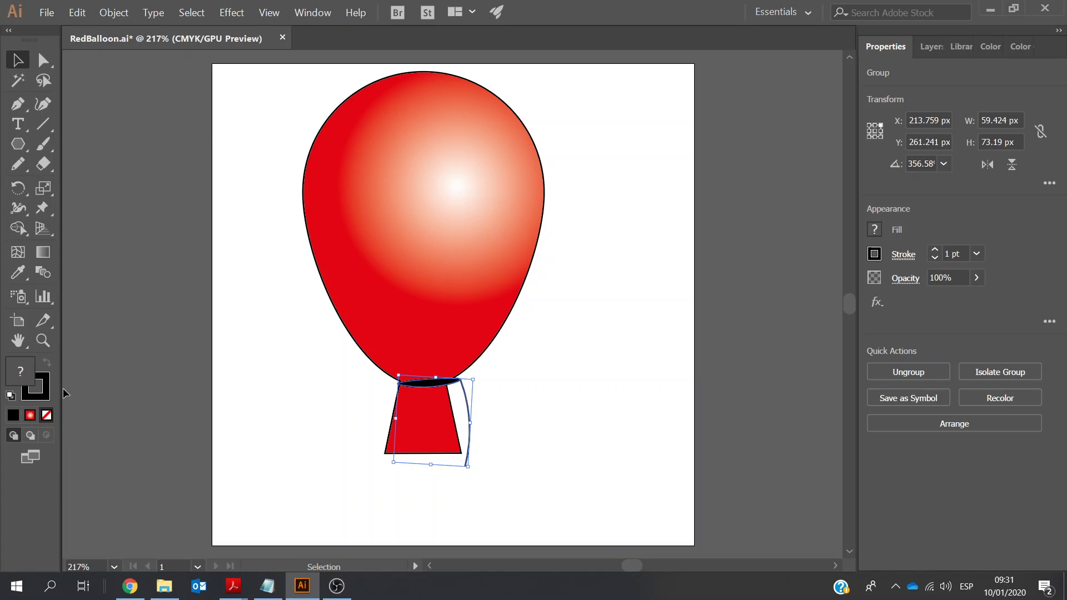
click(42, 340)
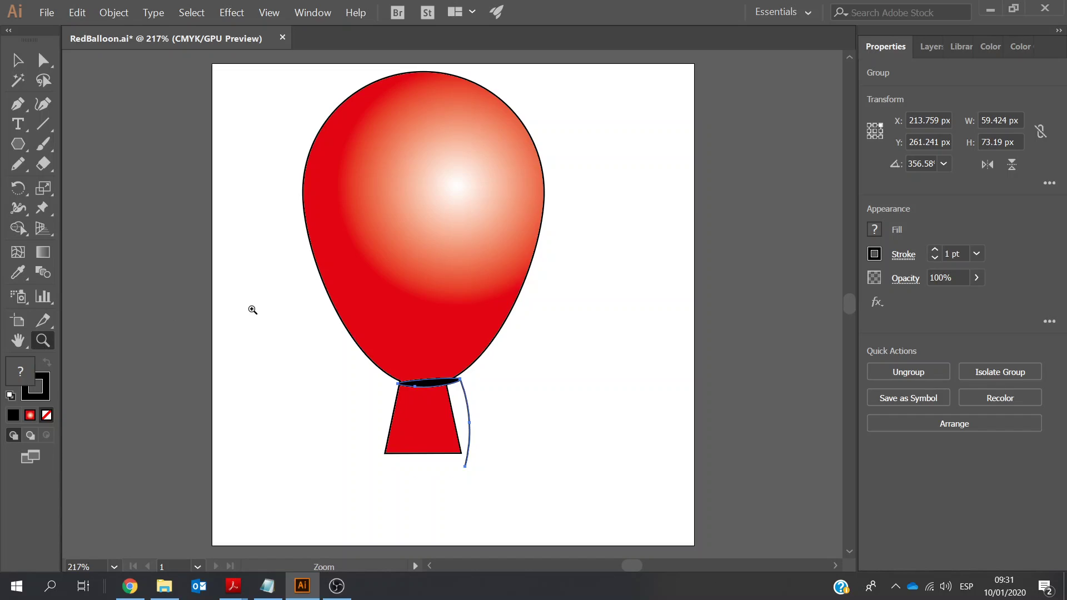
- Deselect the string group and inspect the whole balloon at 200% zoom
click(252, 309)
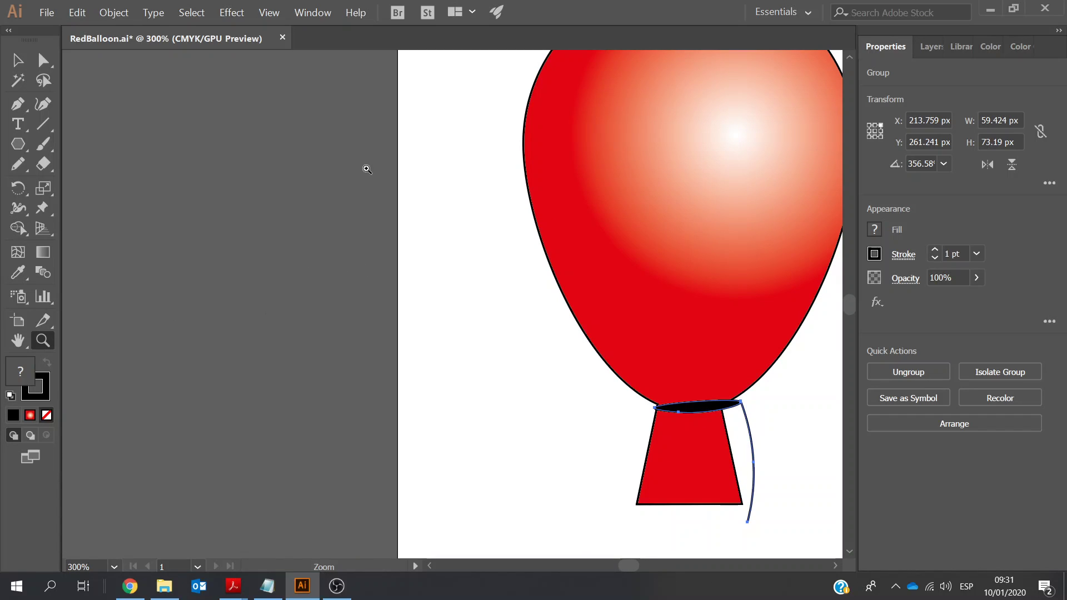
click(269, 13)
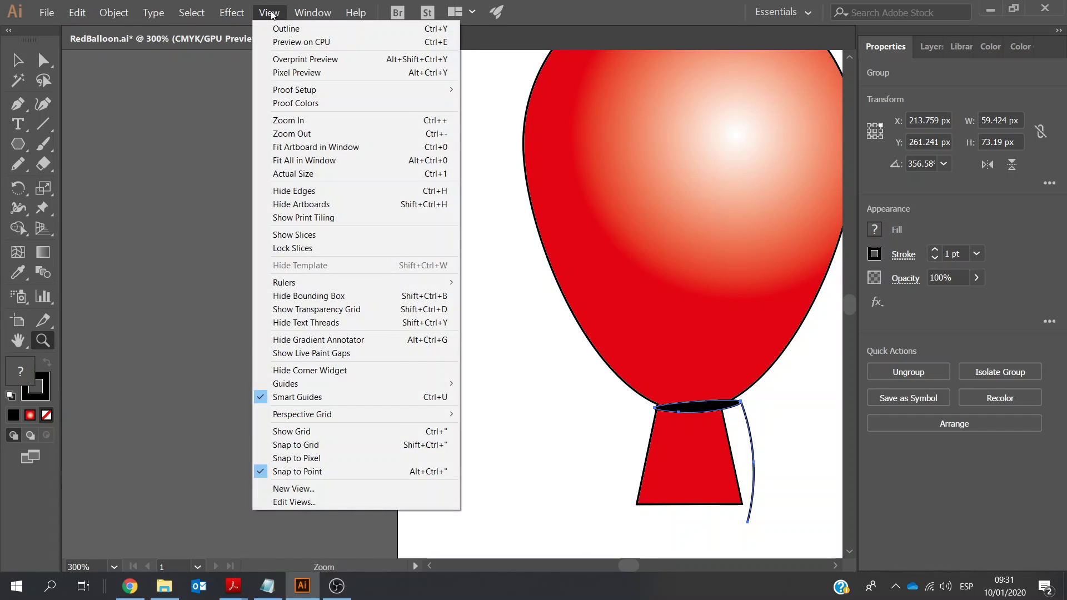
click(281, 148)
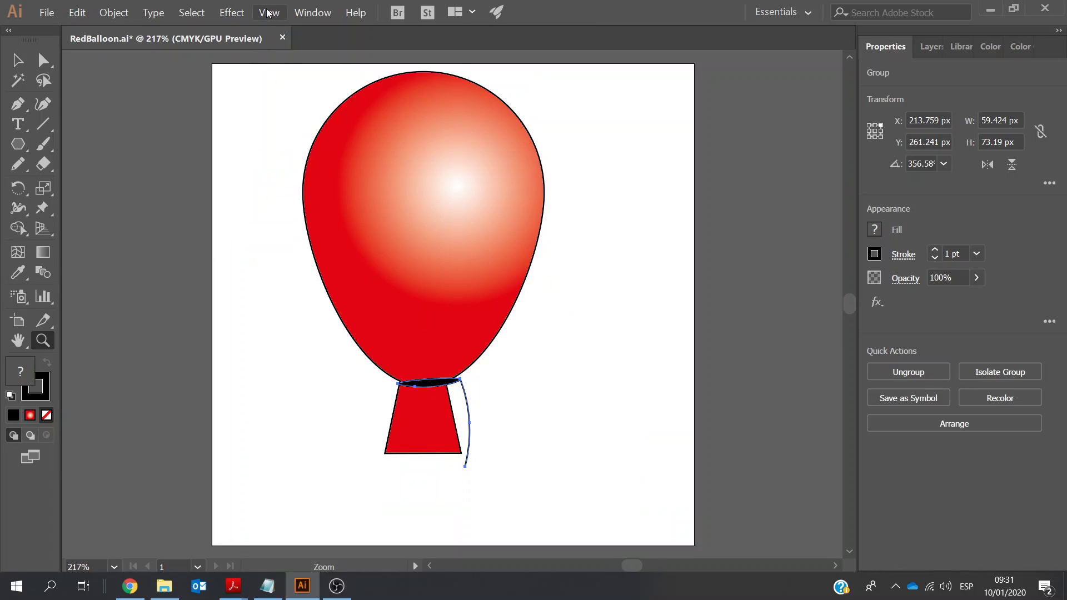
click(268, 13)
click(288, 134)
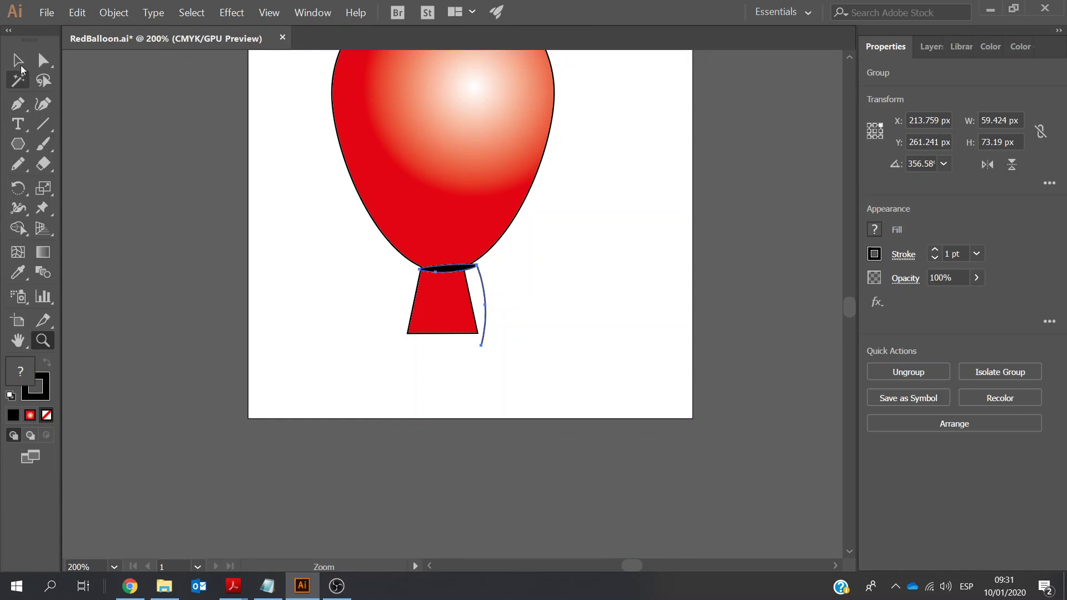
click(18, 62)
click(284, 293)
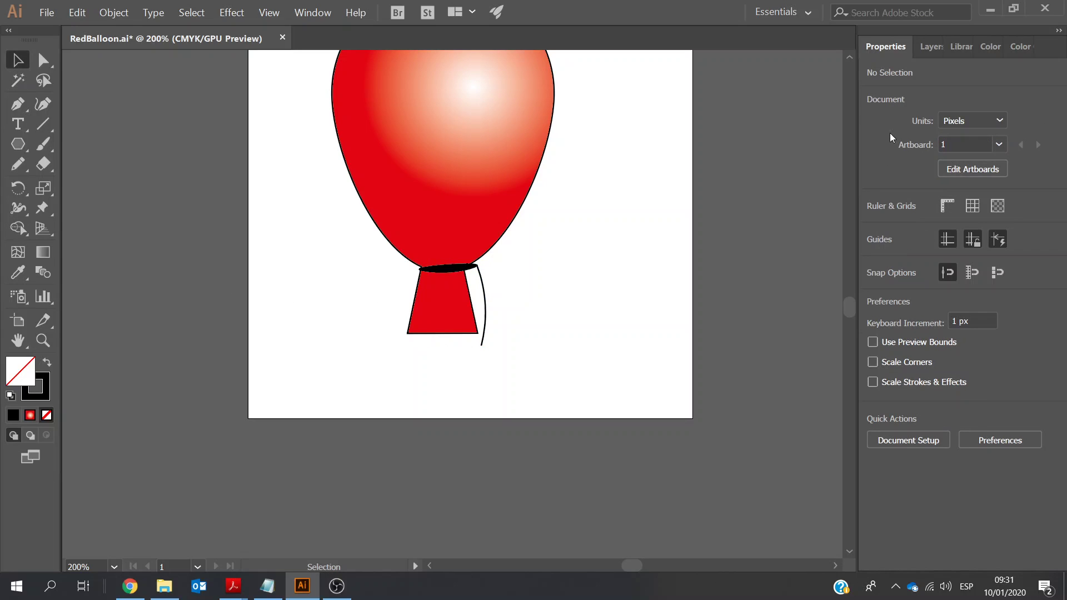
click(849, 58)
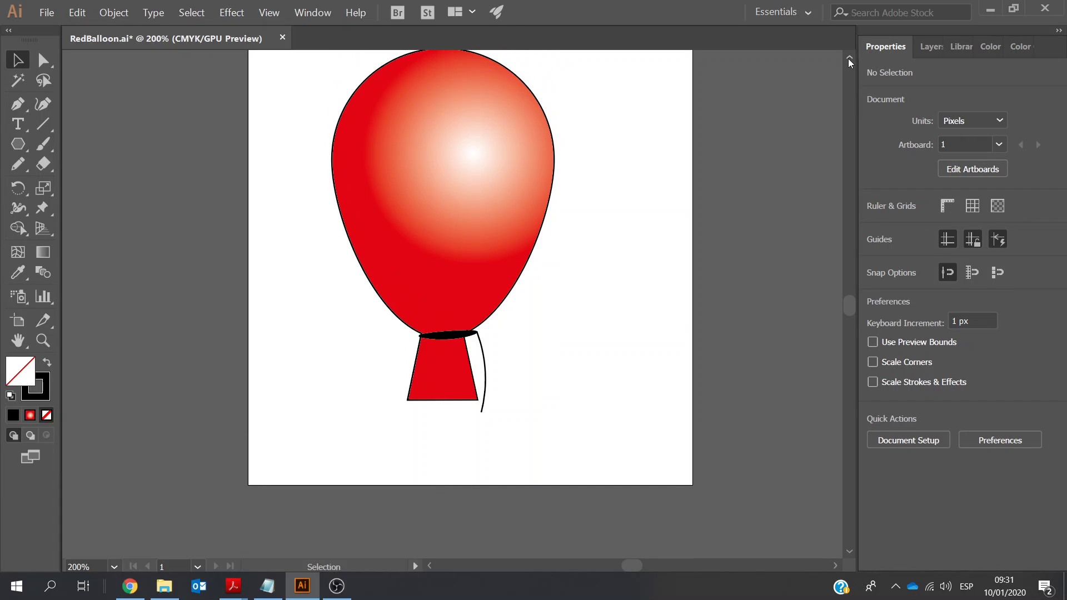
click(849, 58)
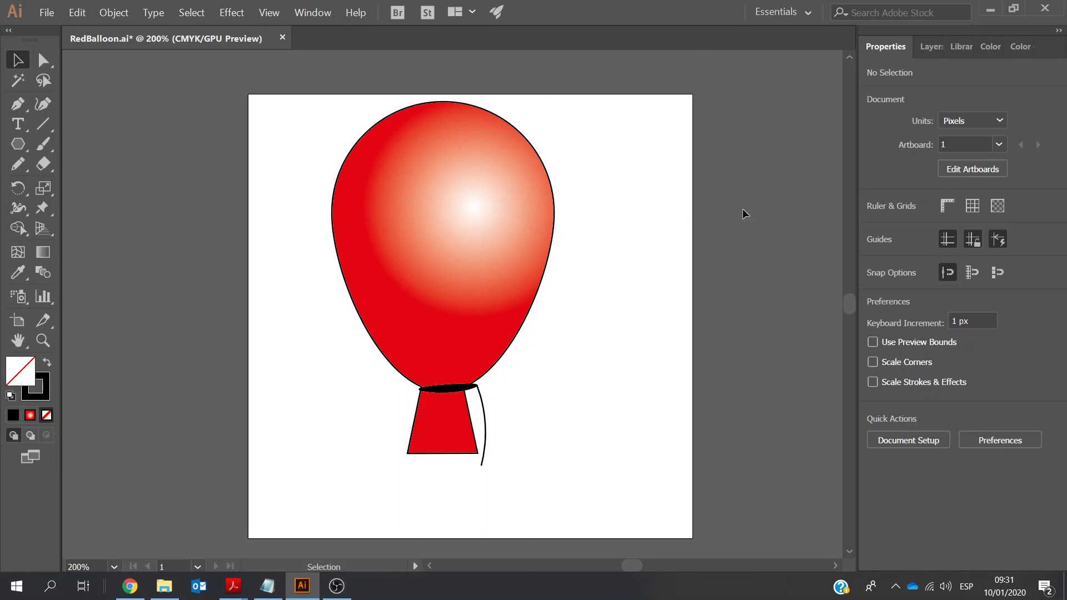
- Group the balloon and its string into one object and save the RedBalloon document
key(ctrl+a)
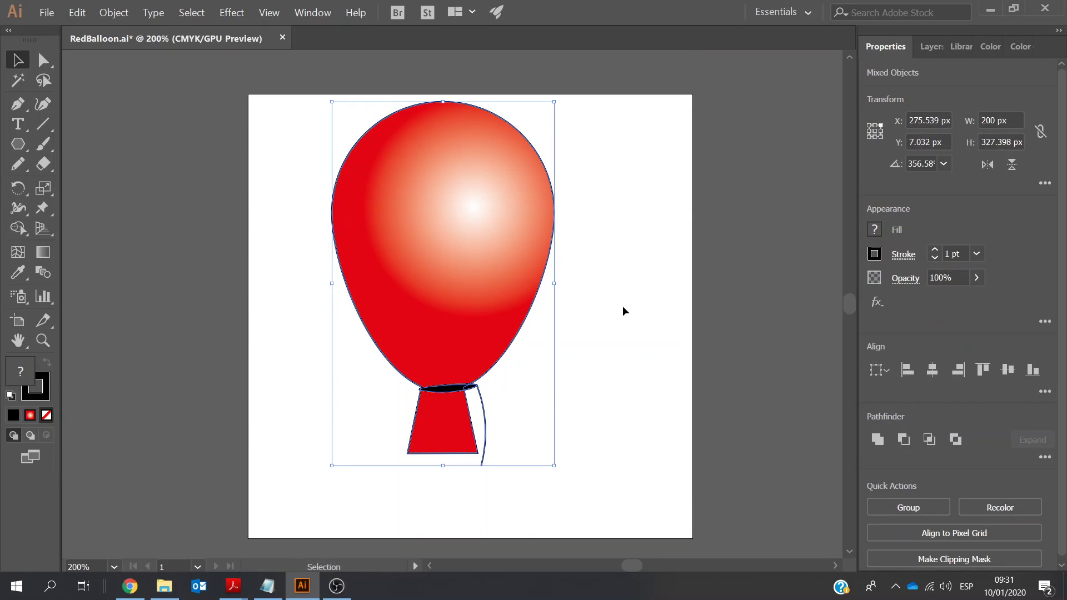
click(905, 508)
click(590, 295)
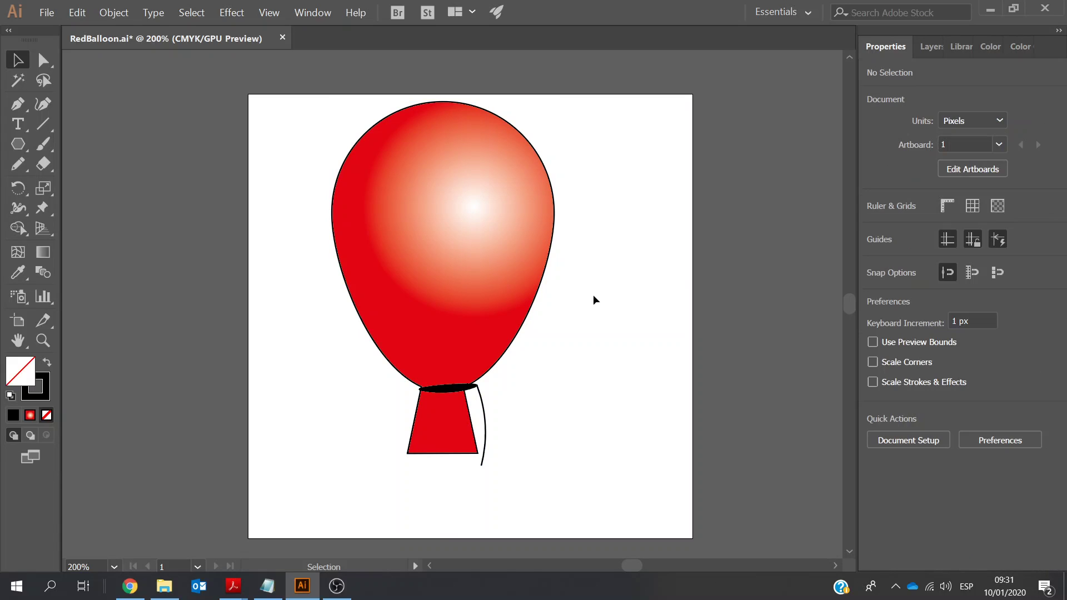
click(46, 12)
click(44, 111)
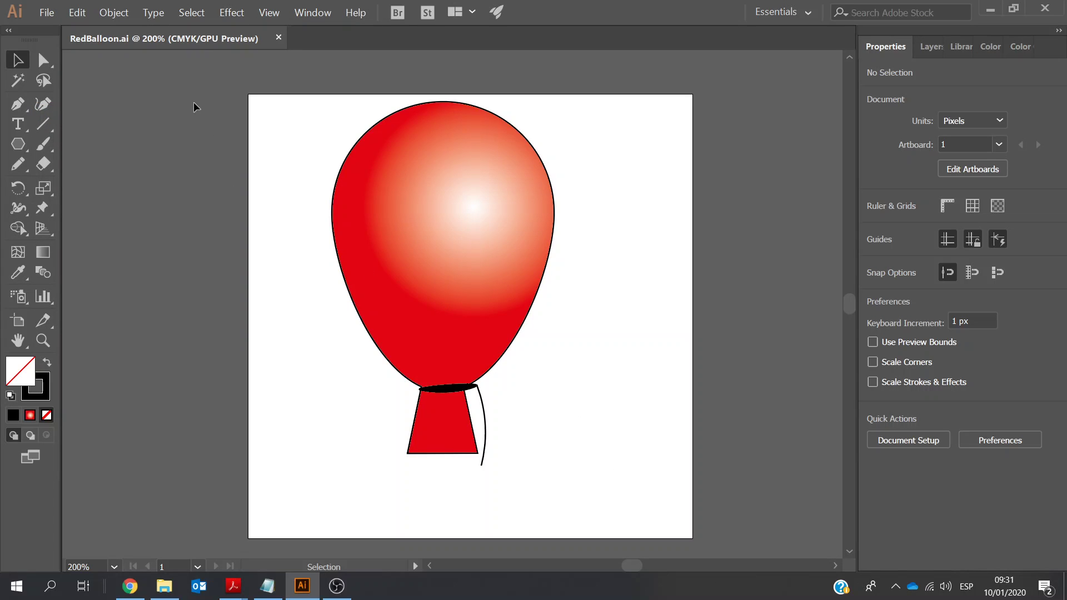
- Create two new blank 400 × 400 px documents
click(46, 12)
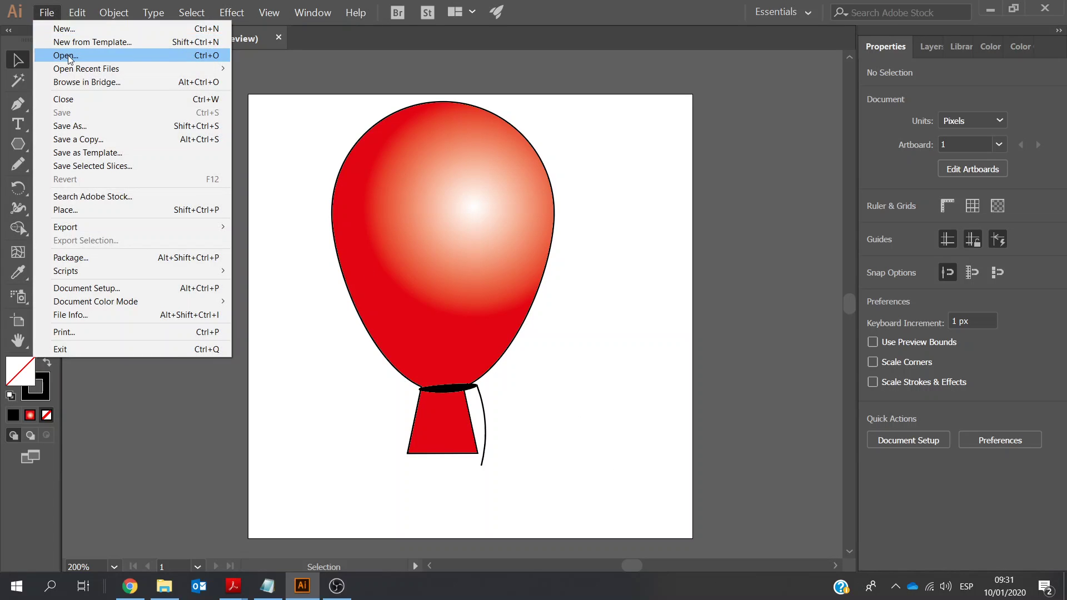
click(62, 28)
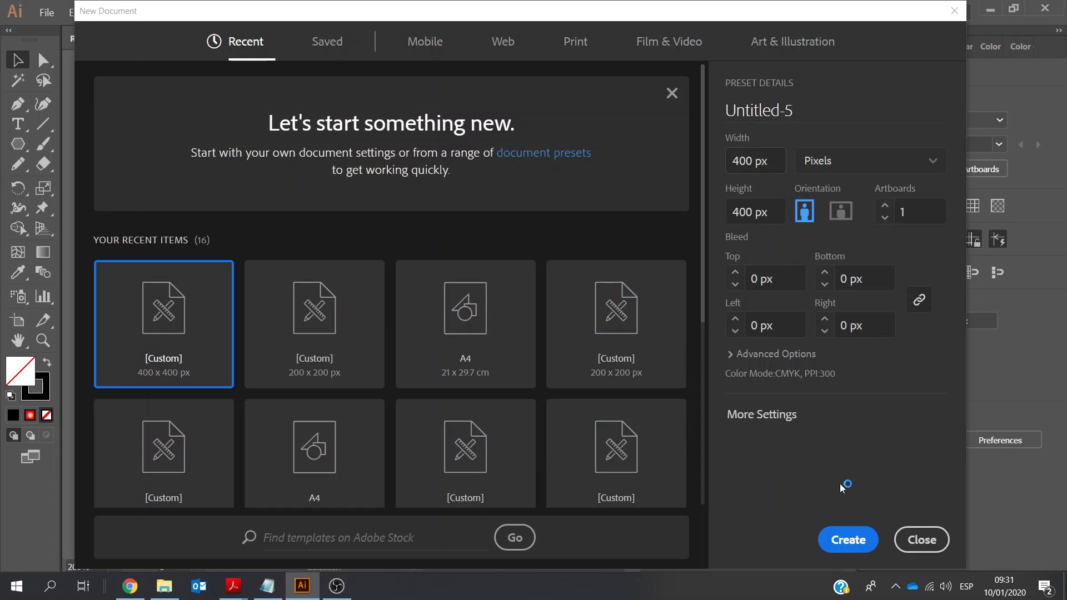
click(848, 537)
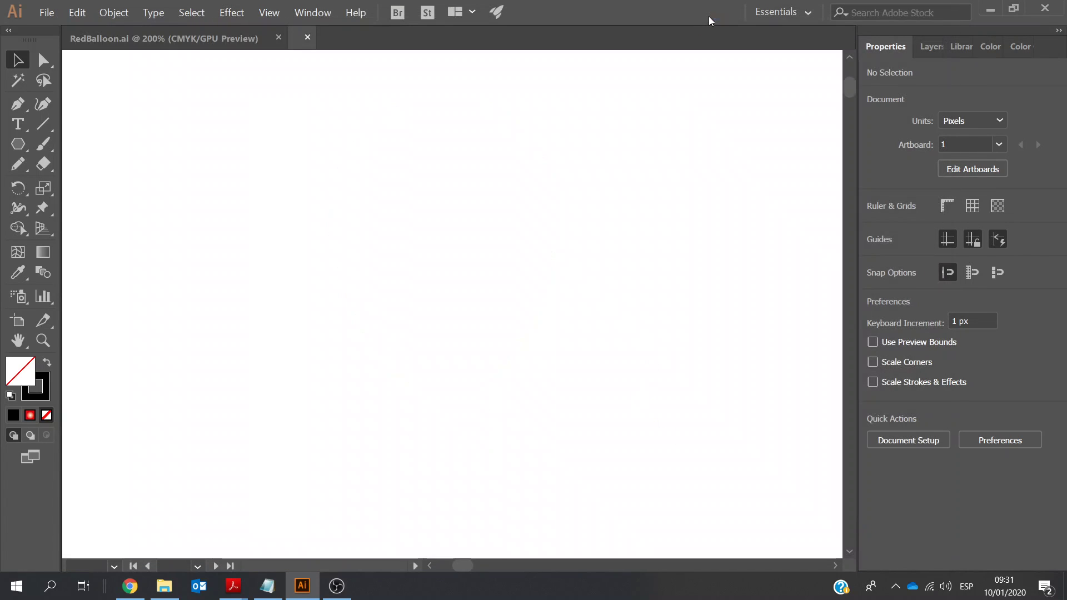
click(44, 12)
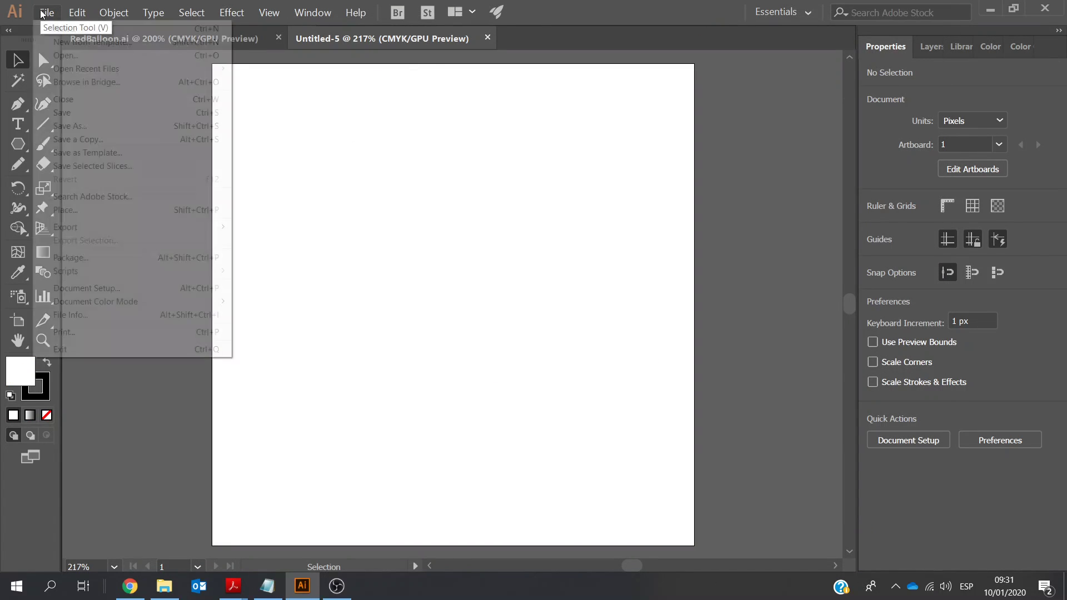
click(44, 12)
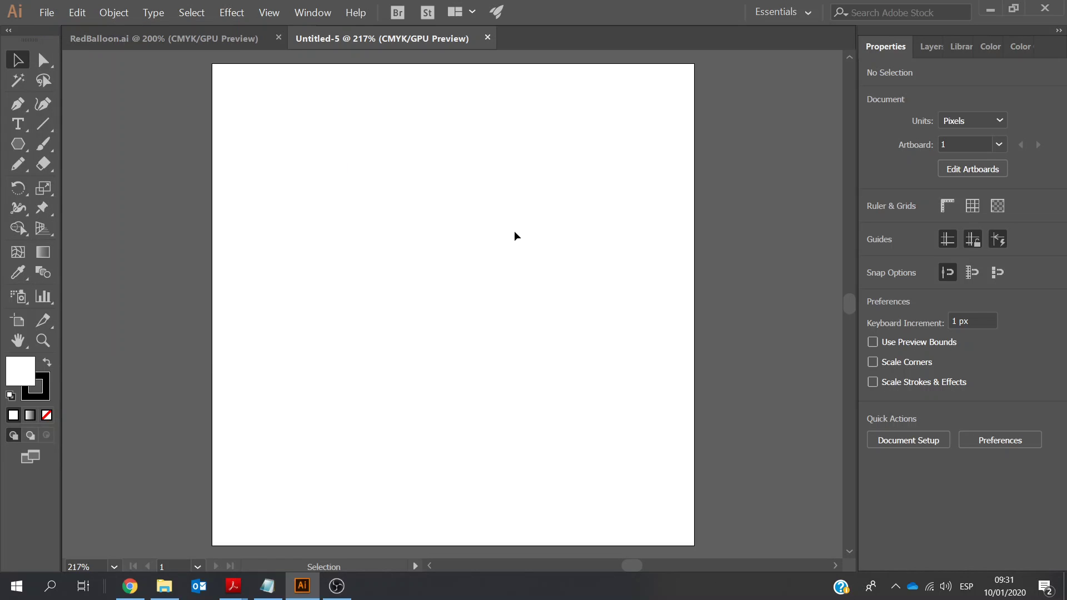
key(ctrl+n)
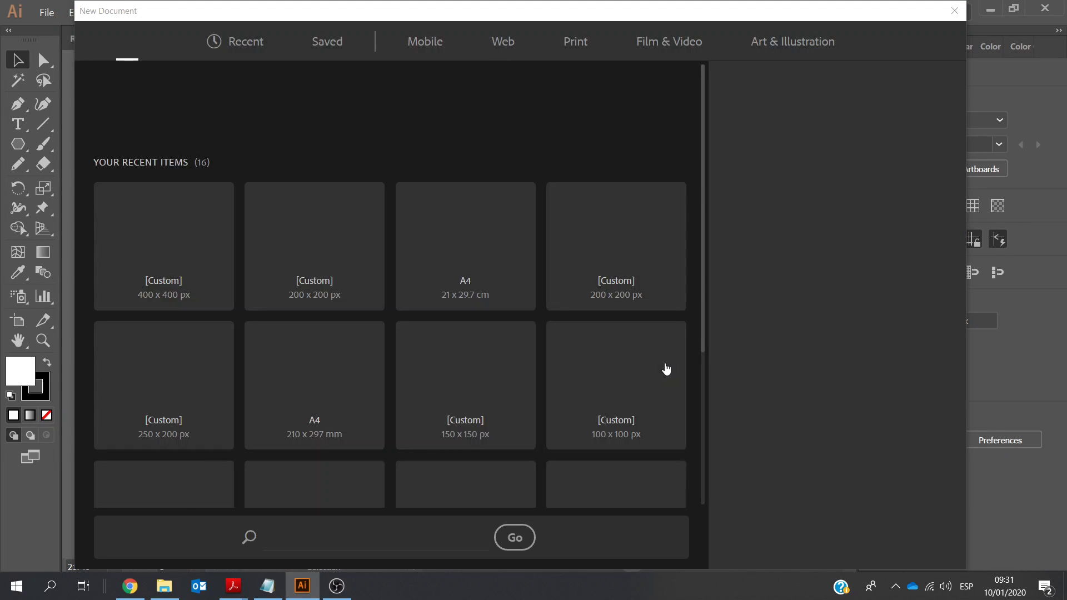
click(843, 537)
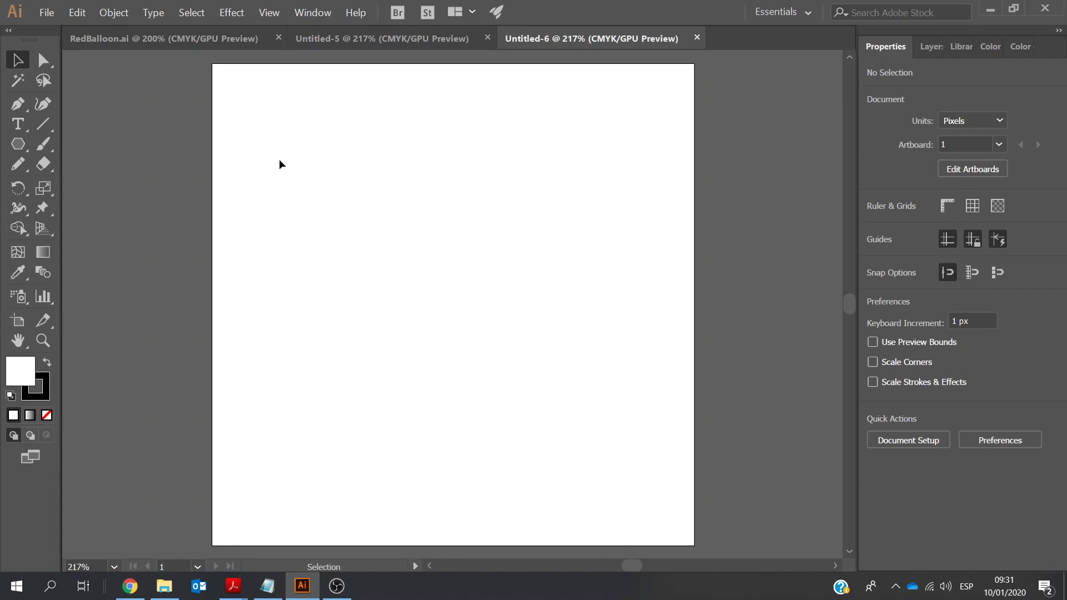
- Save the first blank document as GreenBalloon in Adobe Illustrator format, using the Illustrator CC version
click(365, 41)
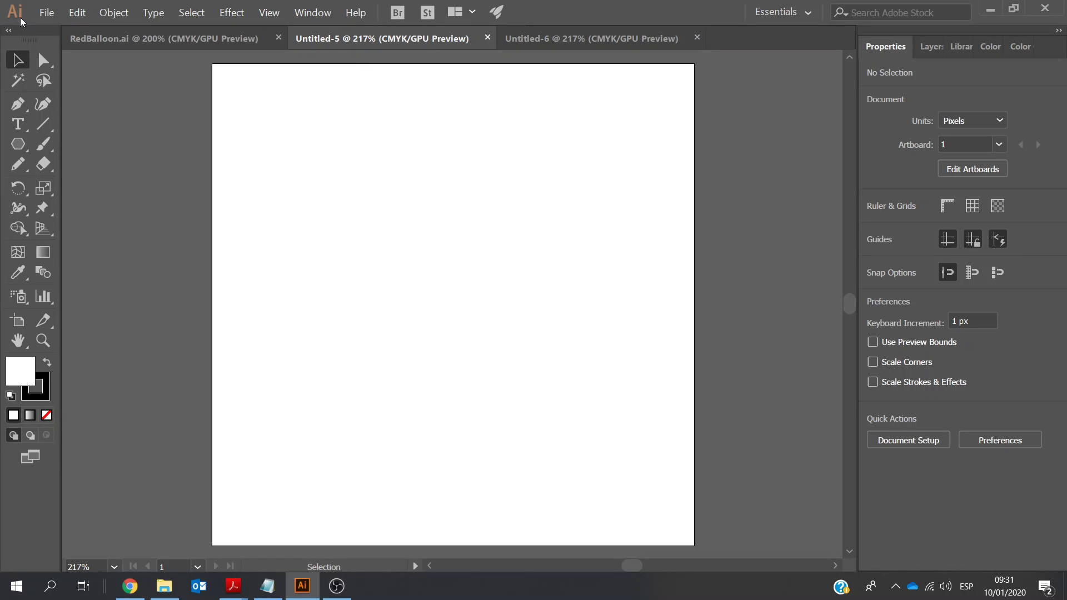
click(46, 12)
click(78, 126)
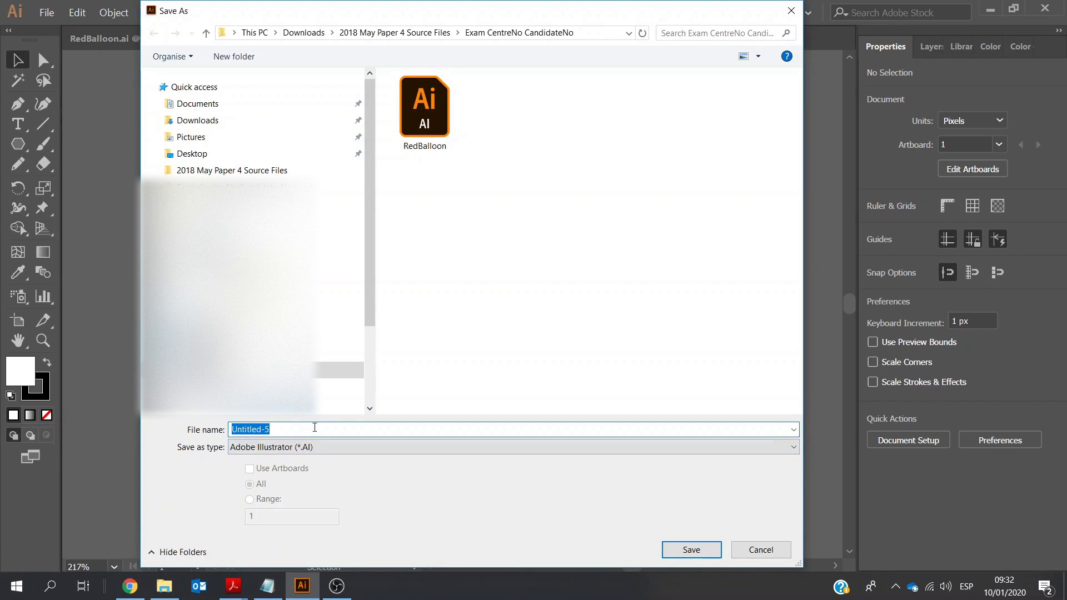
text(GreenBalloon)
click(703, 549)
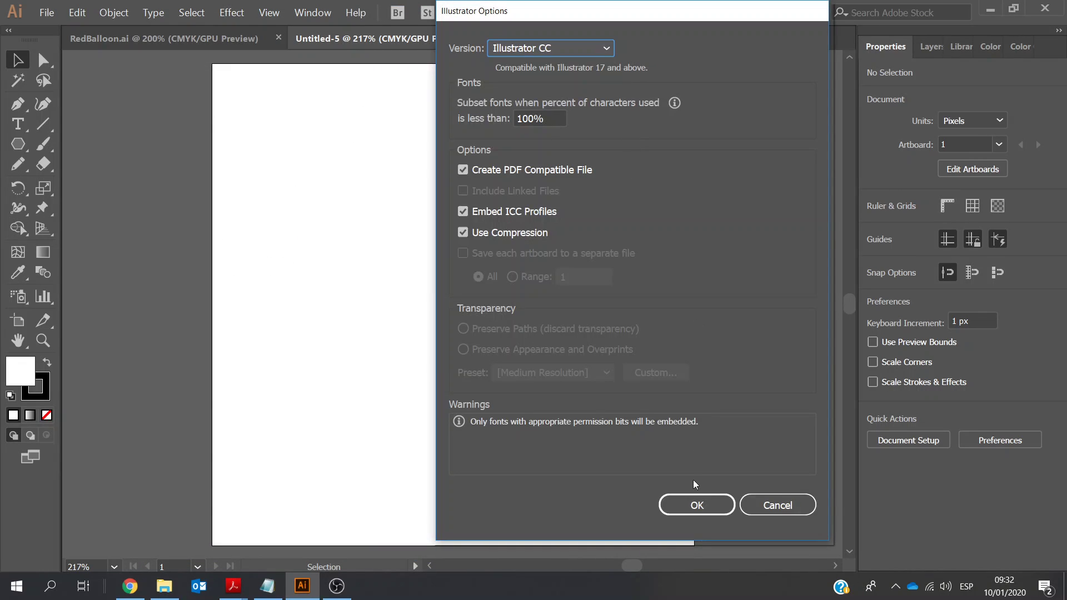
click(698, 500)
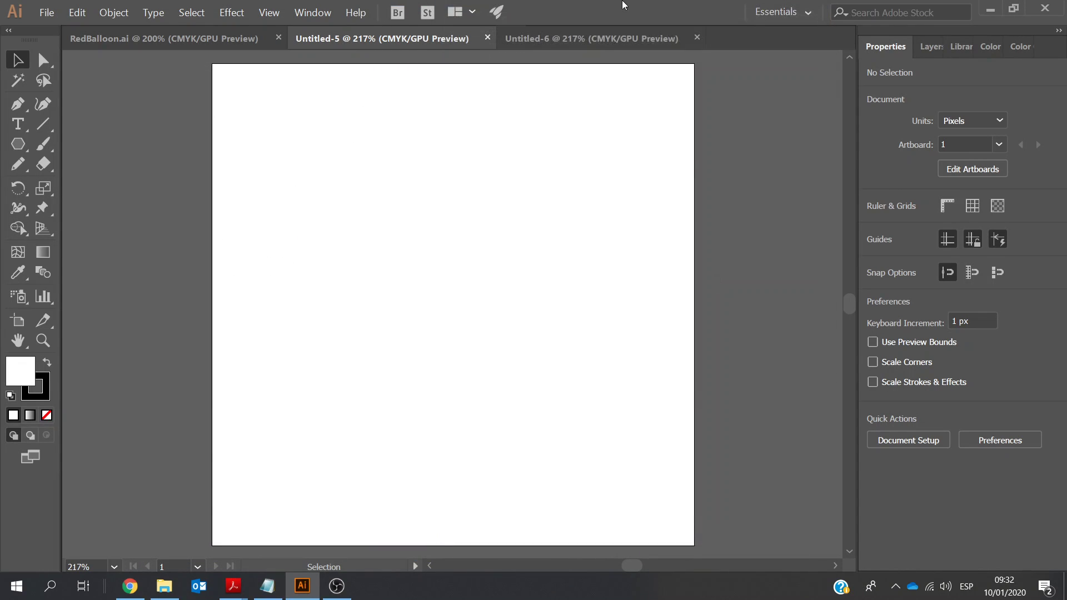
- Save the second blank document as BlueBalloon in Adobe Illustrator format, using the Illustrator CC version
click(591, 35)
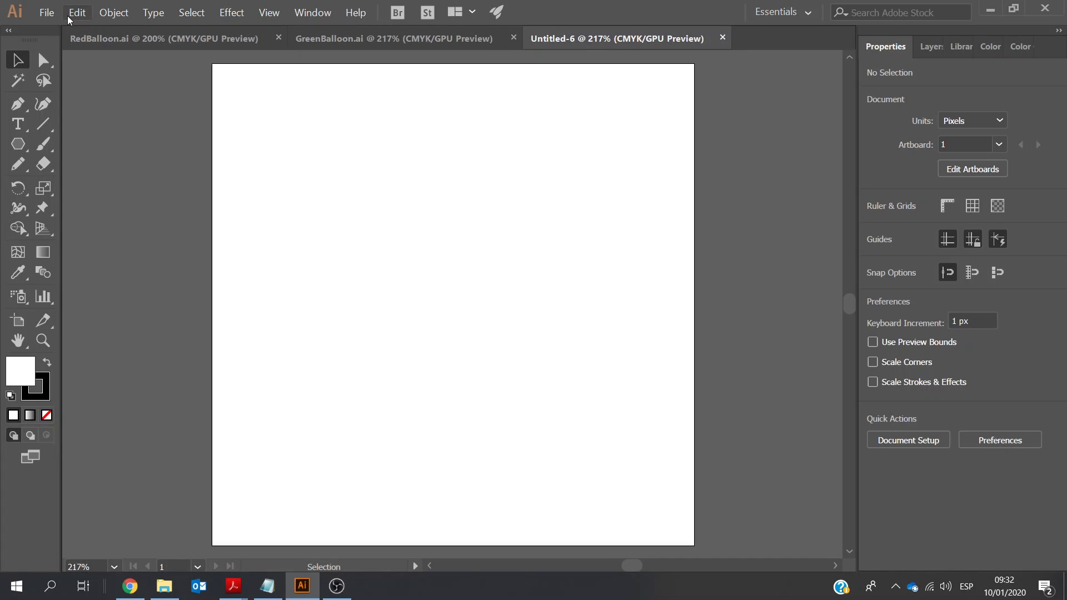
click(47, 12)
click(73, 126)
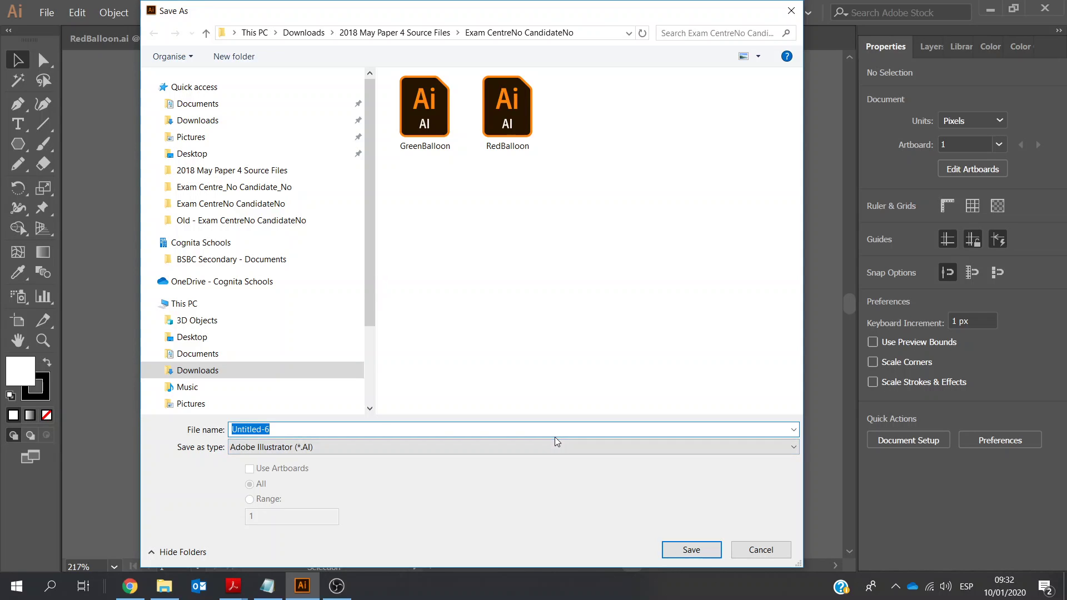
text(BlueBalloon)
click(689, 552)
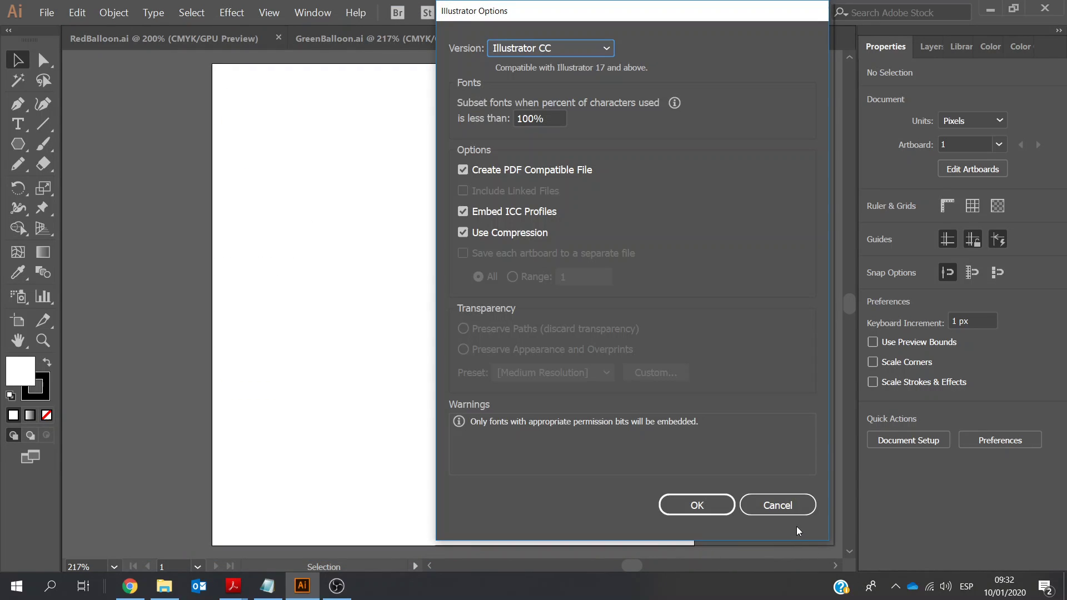
click(693, 505)
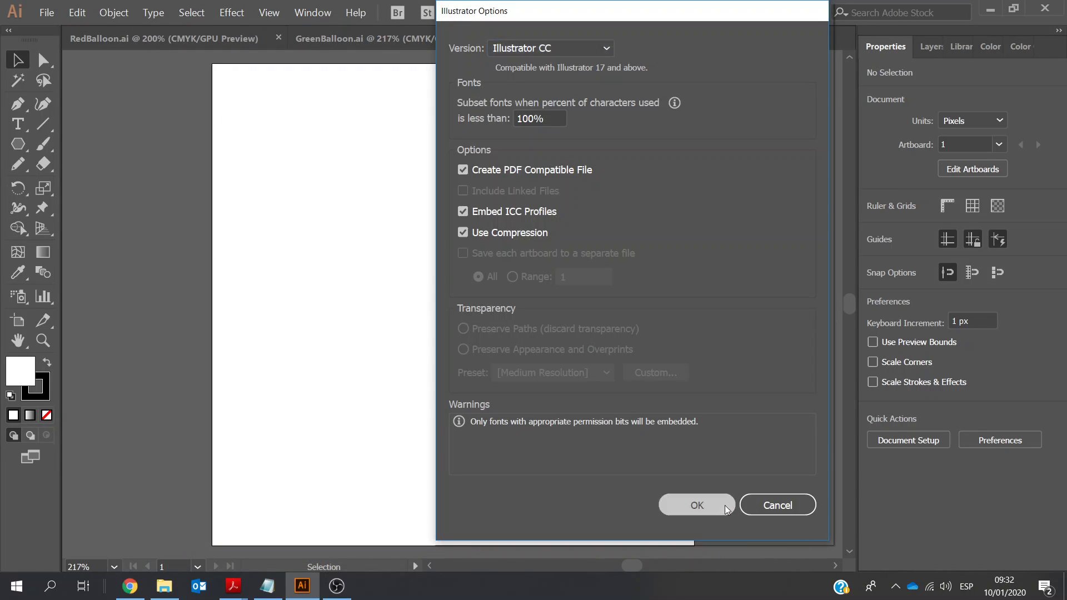
- Copy the grouped balloon from RedBalloon, paste it into the GreenBalloon document and deselect it
click(175, 40)
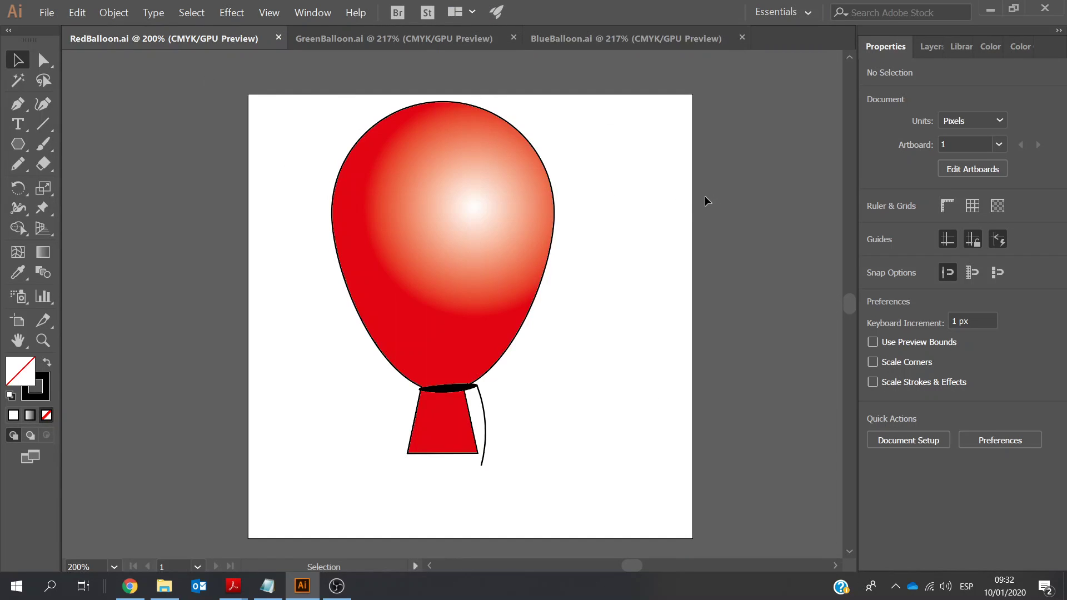
key(ctrl+a)
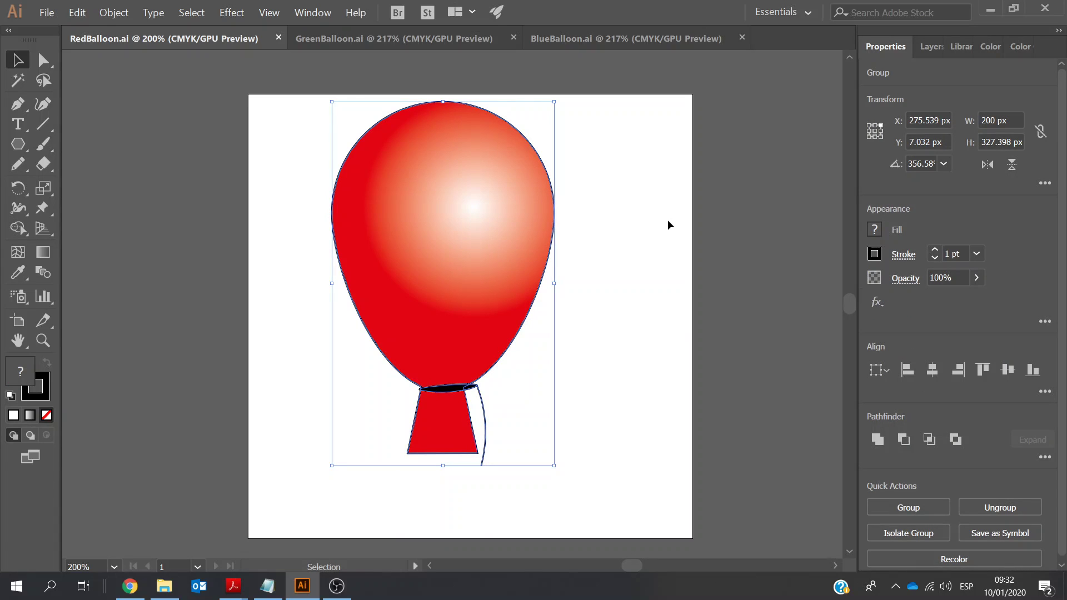
key(ctrl+c)
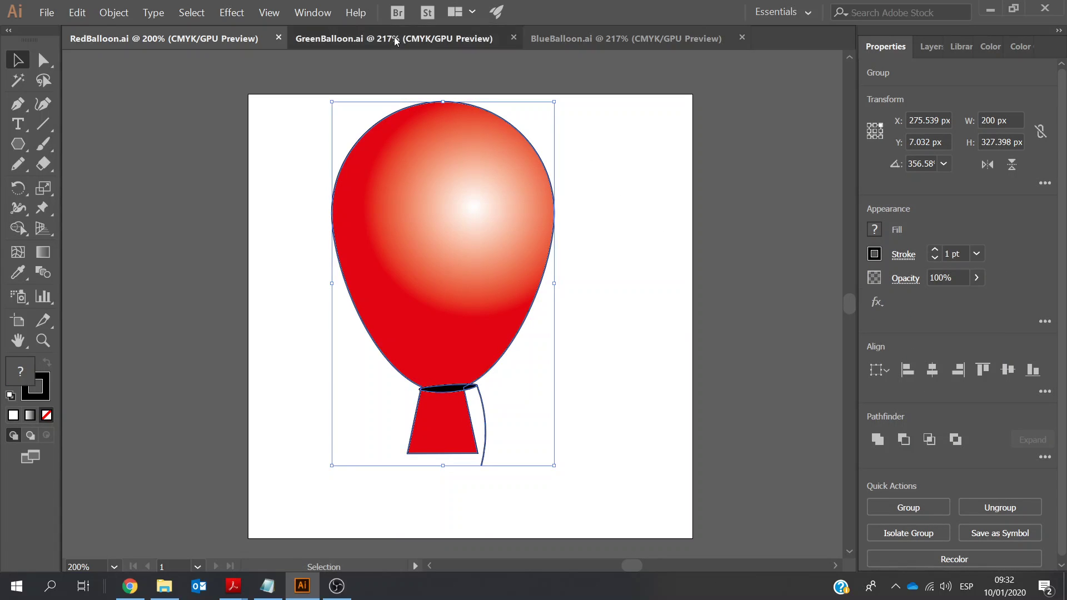
click(394, 37)
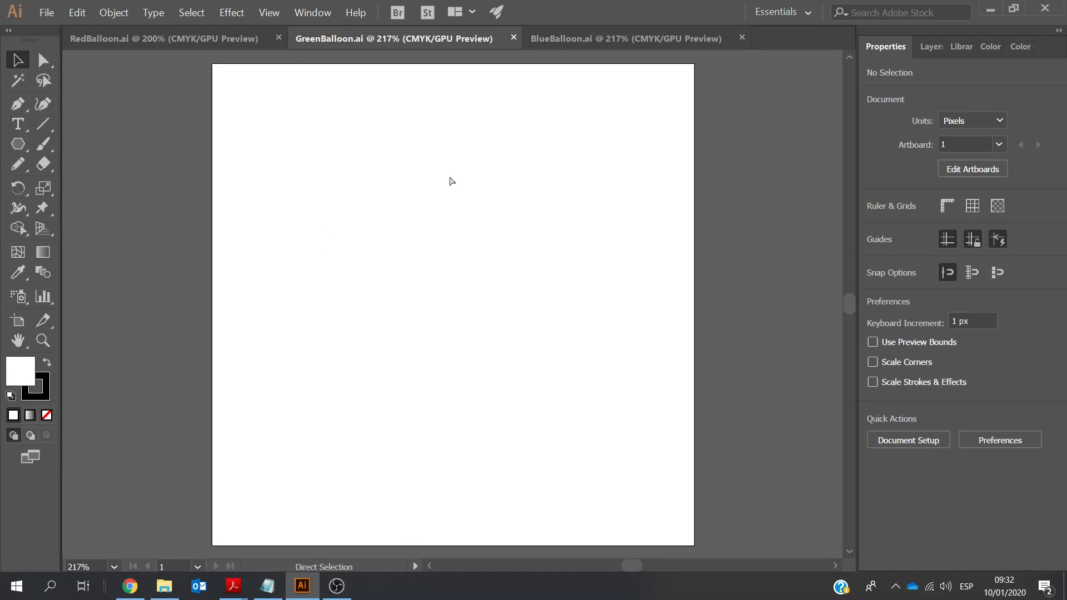
key(ctrl+v)
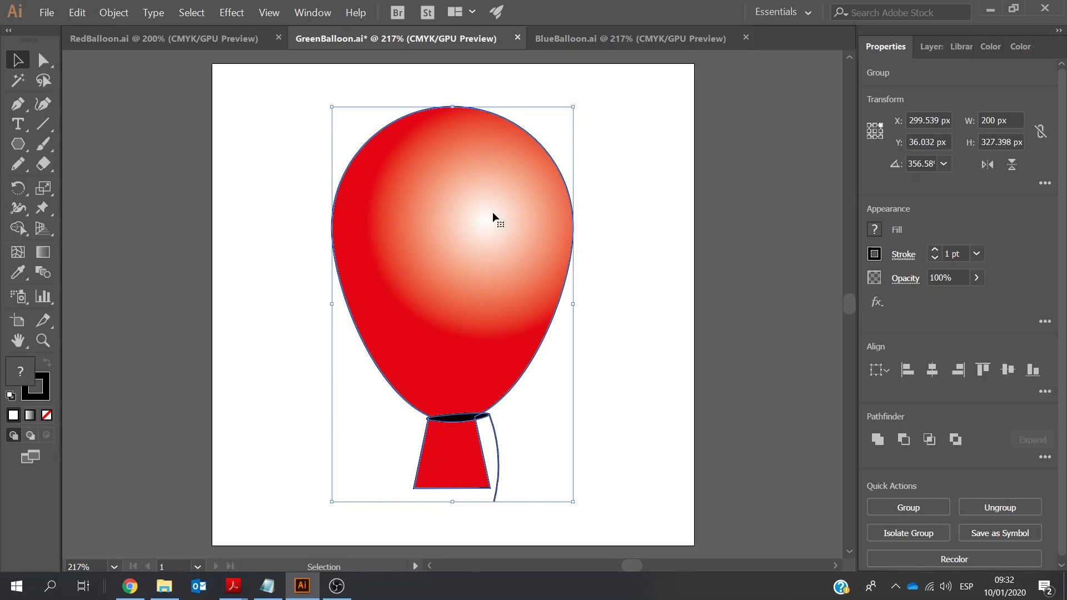
click(634, 292)
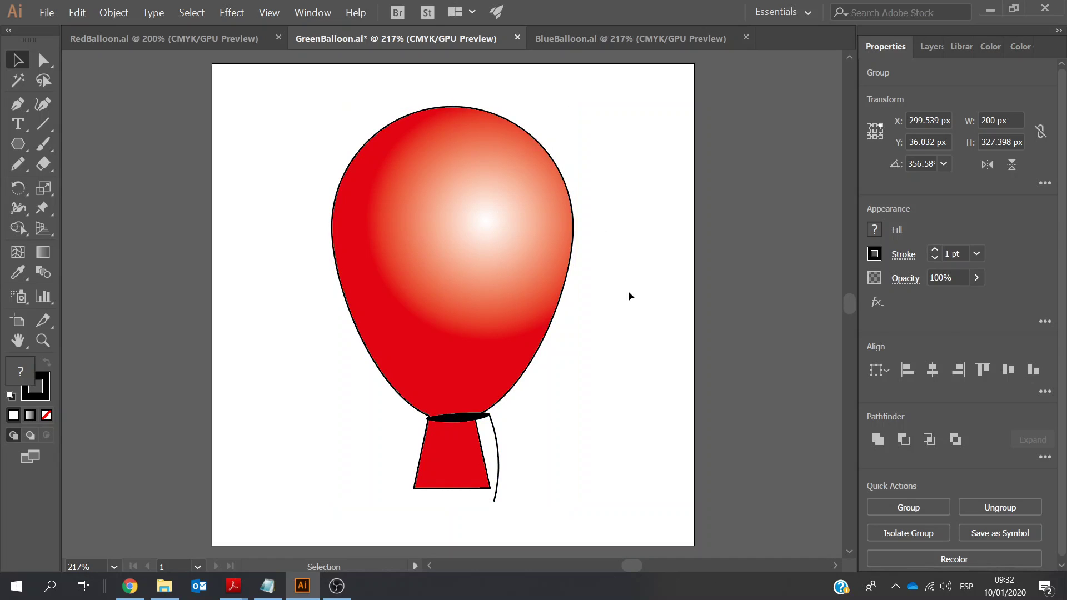
- Fill the grouped balloon with a linear gradient and set its end colour stop to the green swatch
click(452, 237)
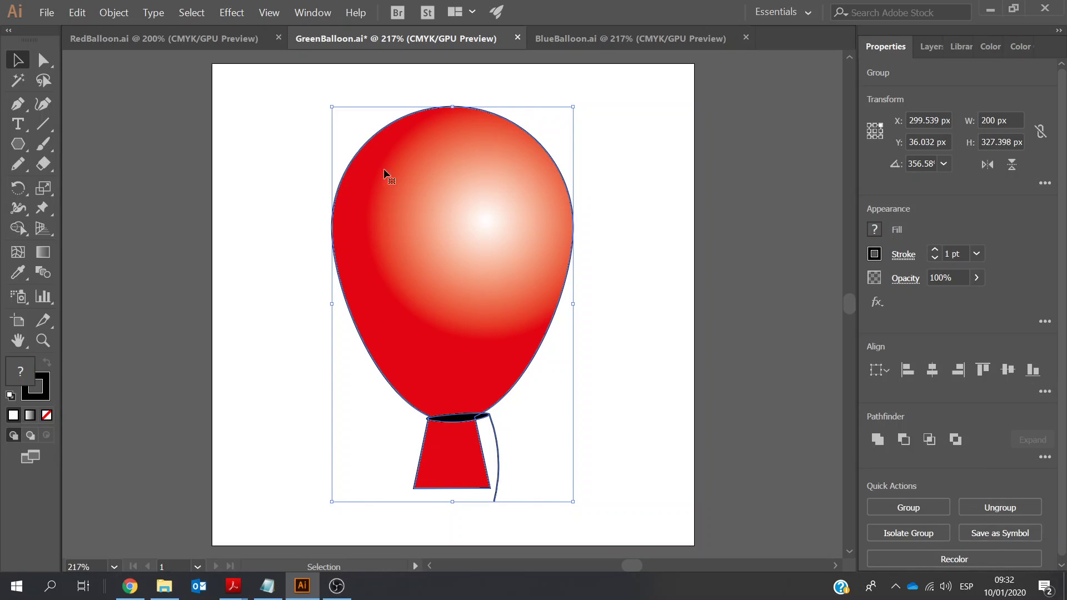
double_click(41, 253)
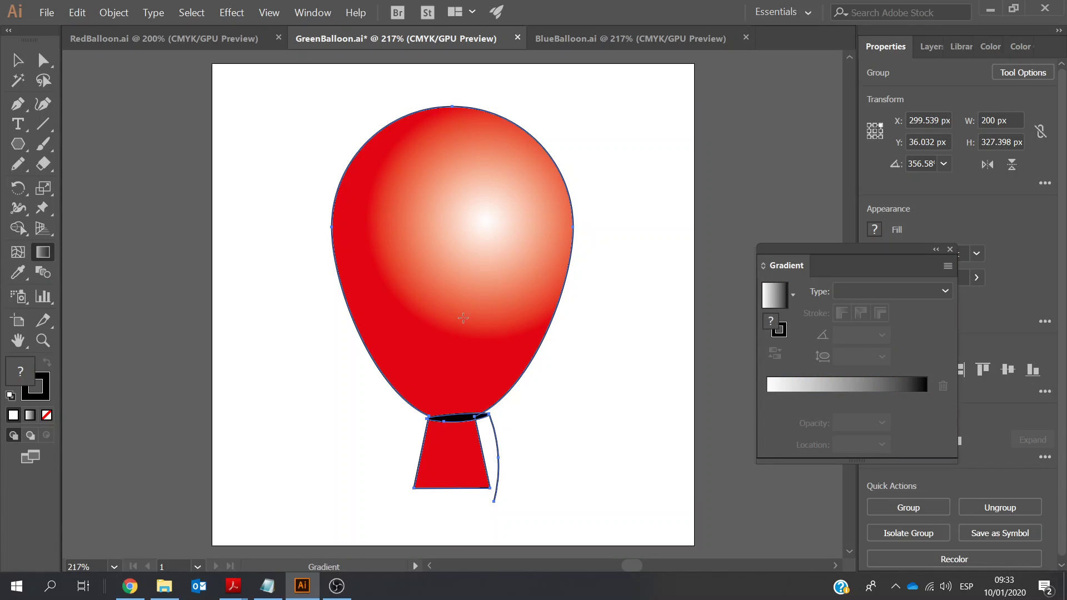
click(919, 385)
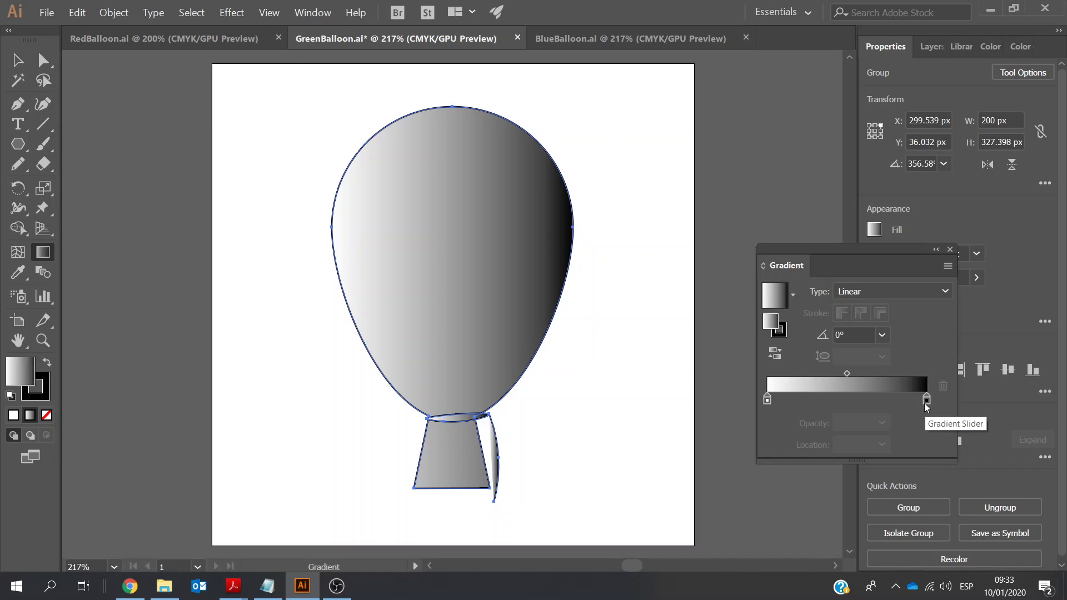
double_click(926, 401)
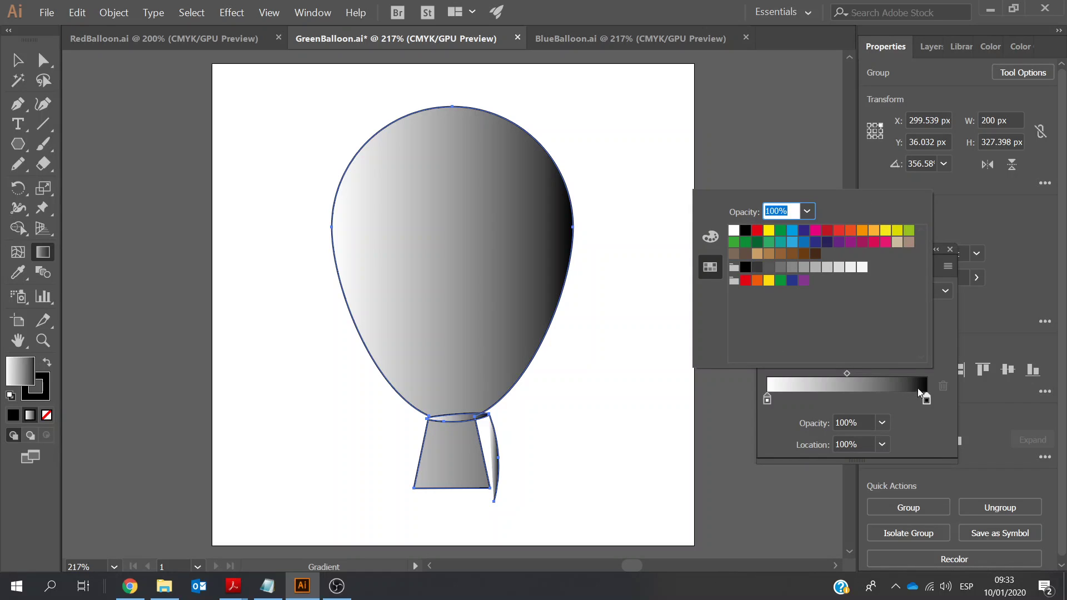
click(780, 231)
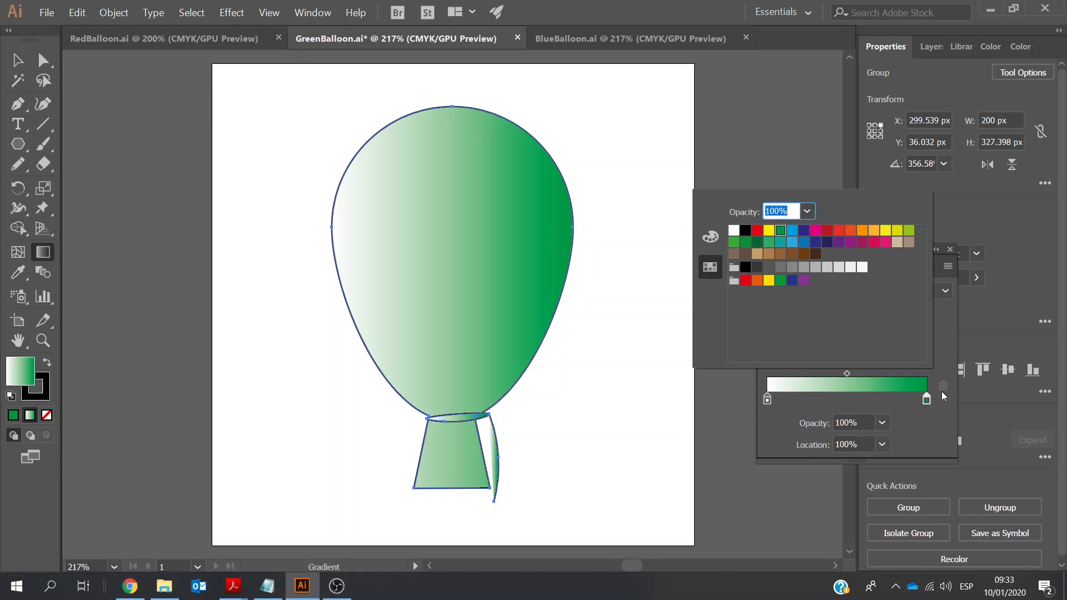
click(947, 423)
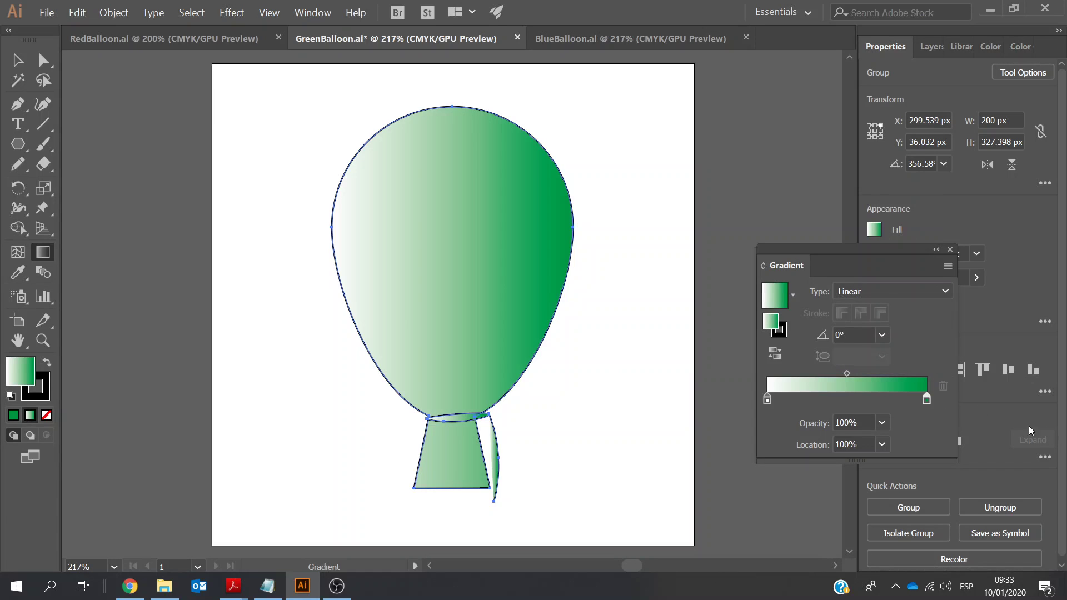
- Change the balloon's white-to-green gradient type to Radial and deselect the balloon
drag(285, 305, 283, 293)
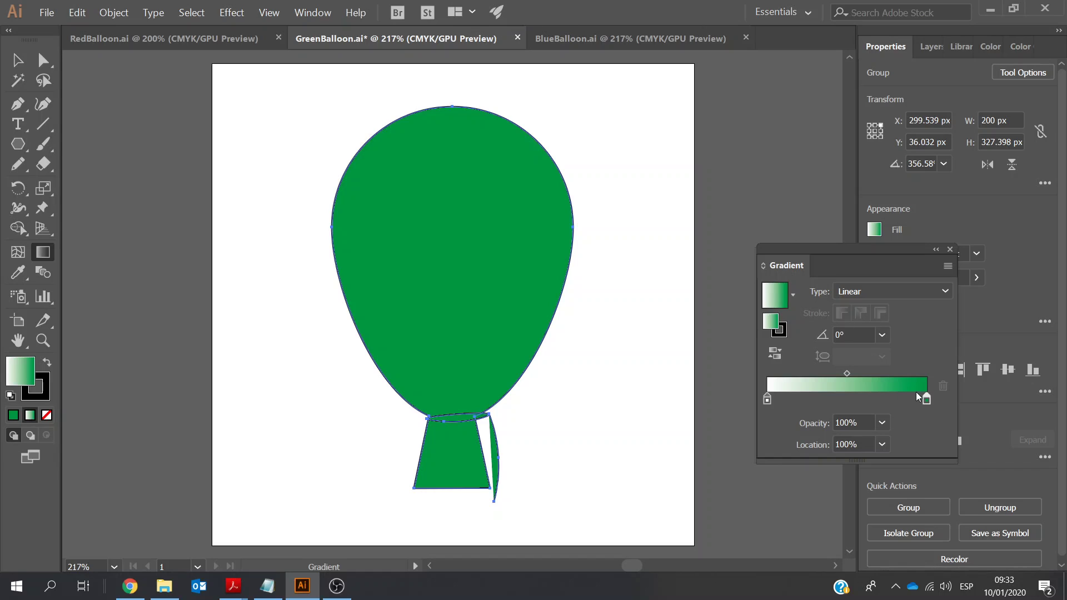
click(945, 292)
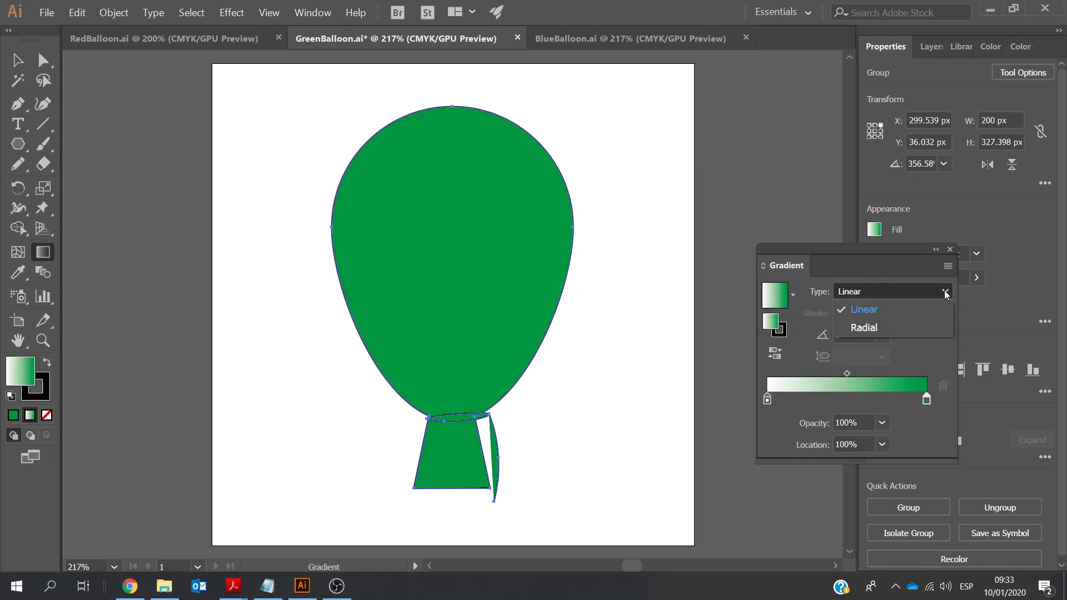
click(916, 326)
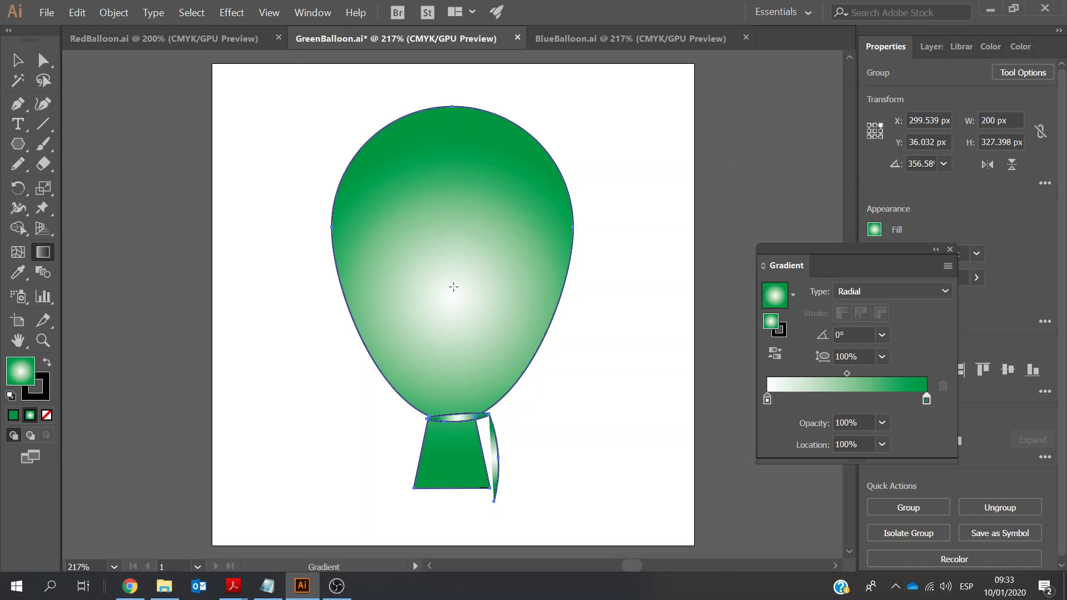
click(949, 249)
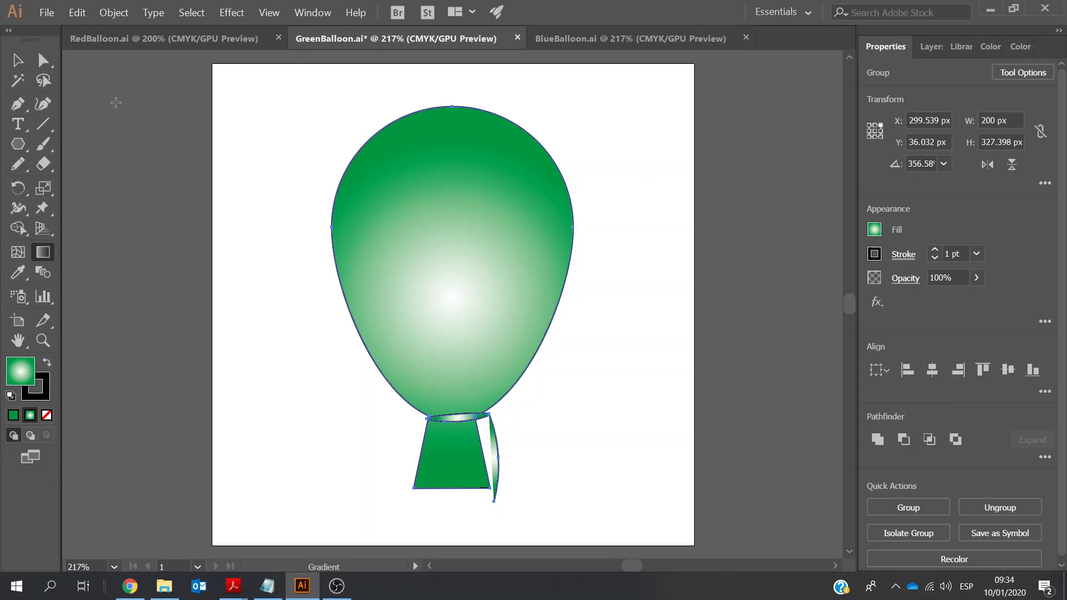
click(17, 60)
click(269, 166)
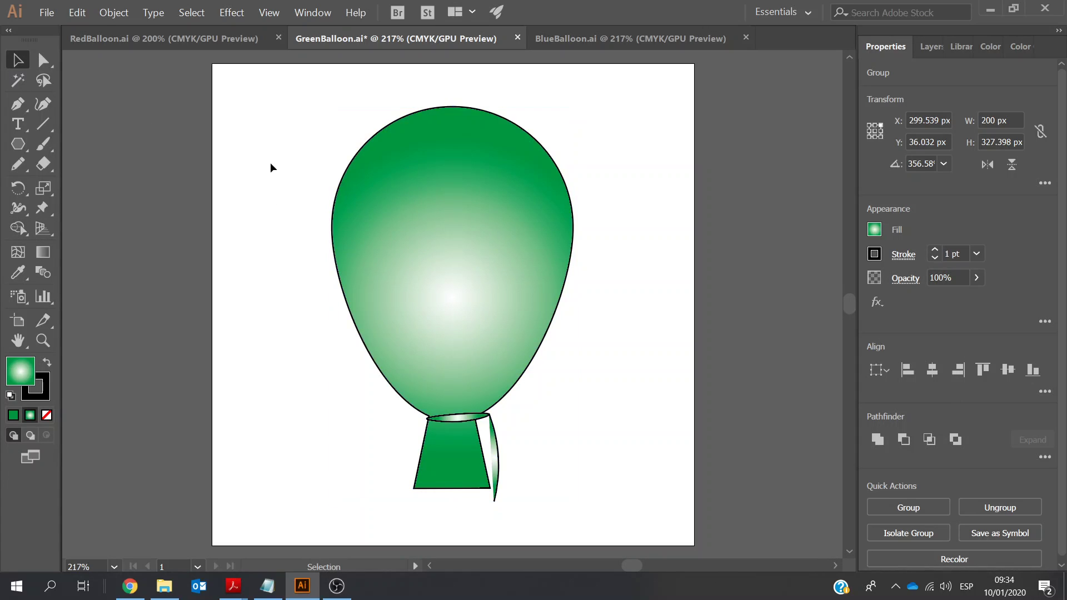
- Move the balloon body's radial gradient centre to its upper-right part and shrink the white highlight using the Gradient tool
click(52, 252)
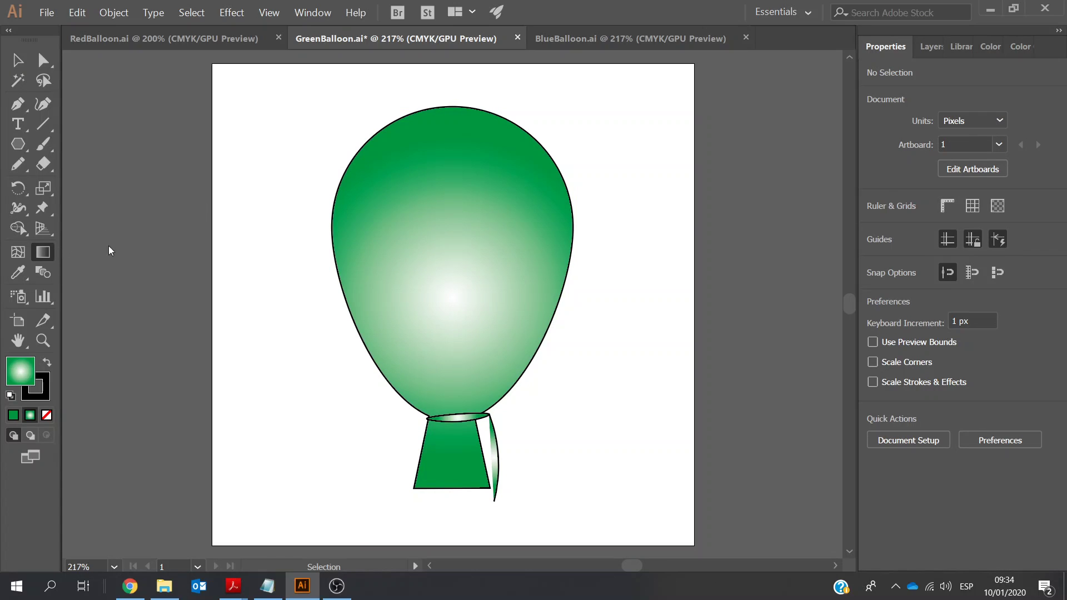
click(438, 217)
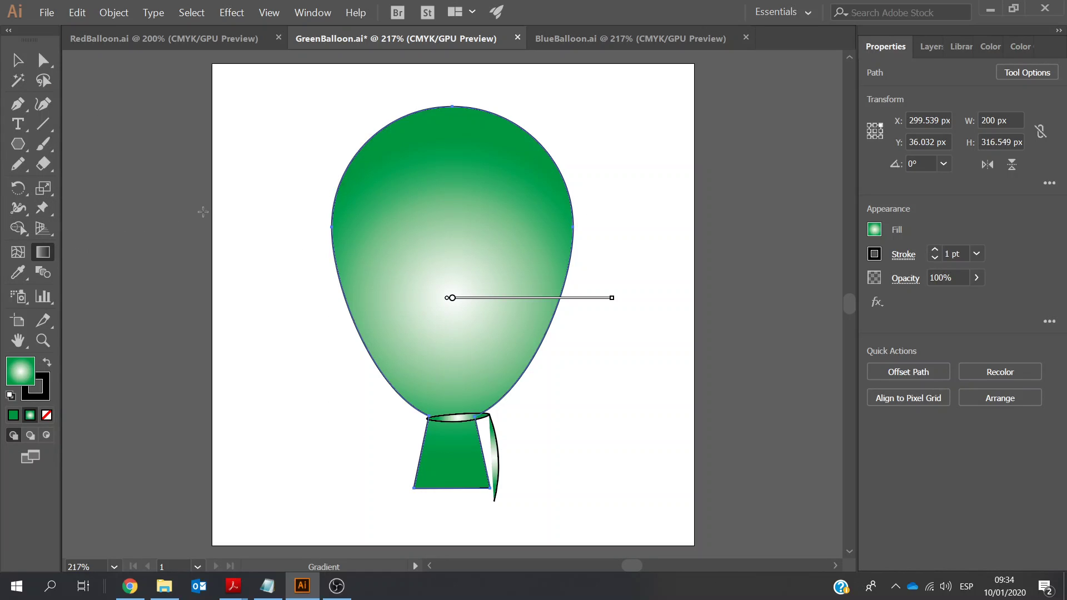
mouse_move(496, 304)
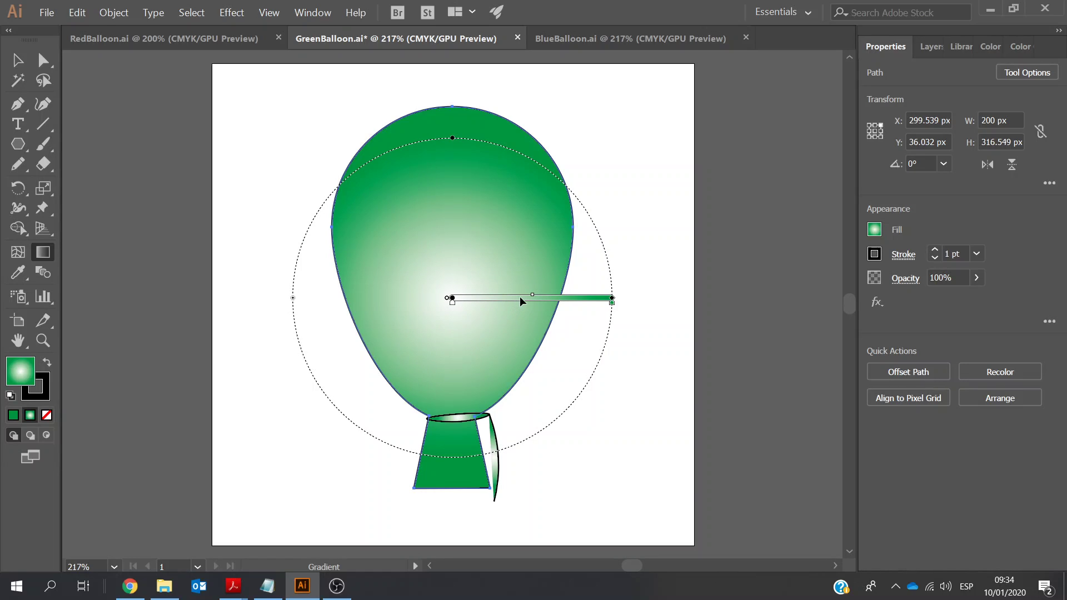
drag(520, 297, 555, 216)
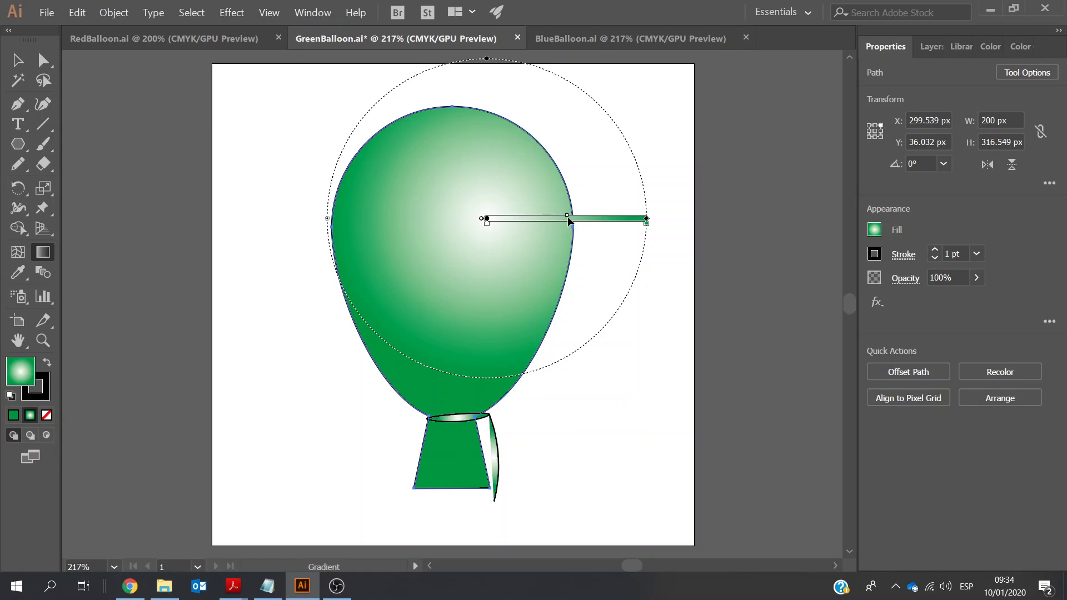
mouse_move(646, 221)
drag(646, 226, 605, 227)
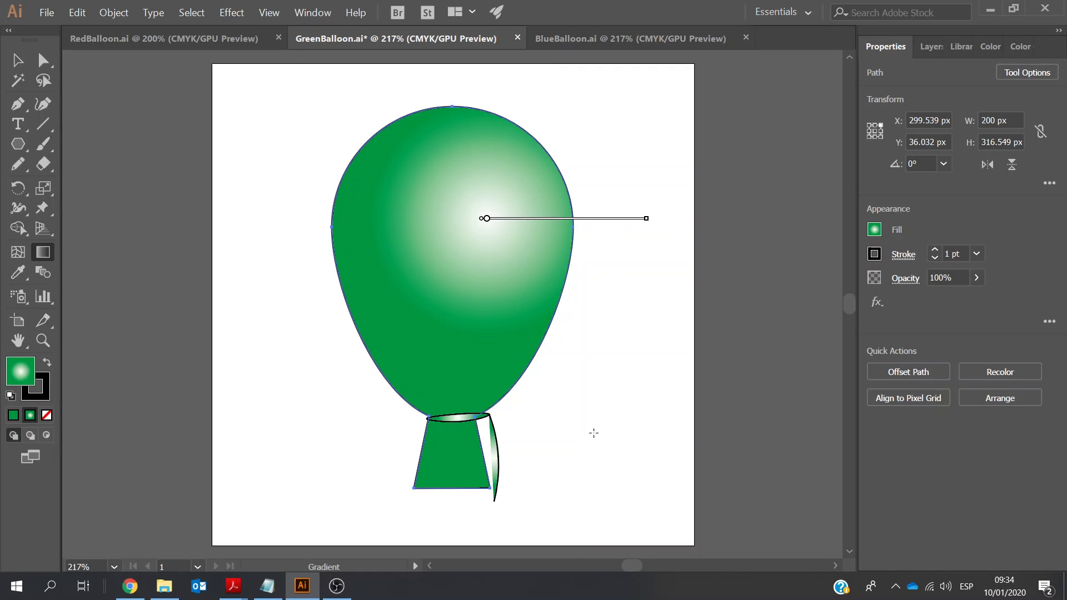
- Select the whole green balloon and ungroup it
key(v)
click(477, 429)
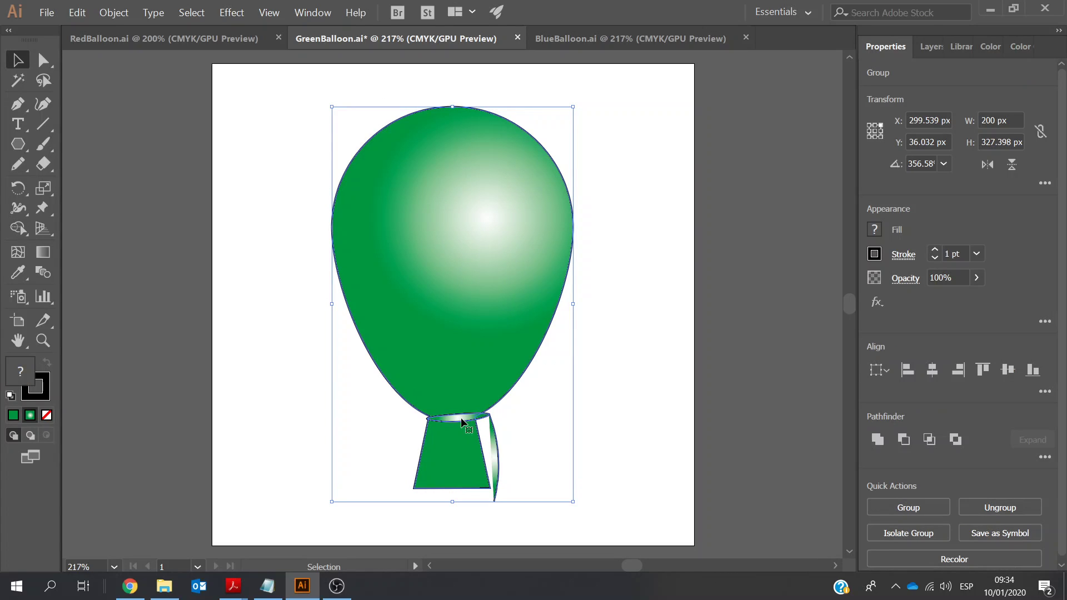
click(1000, 507)
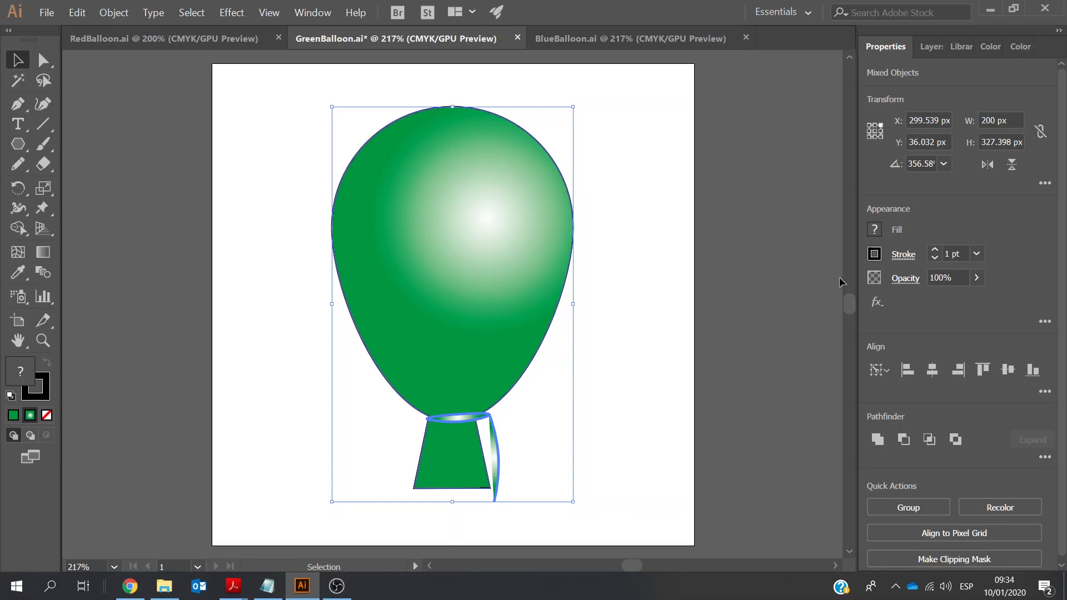
- Try to fill all the ungrouped balloon pieces with black, and undo that fill
click(874, 228)
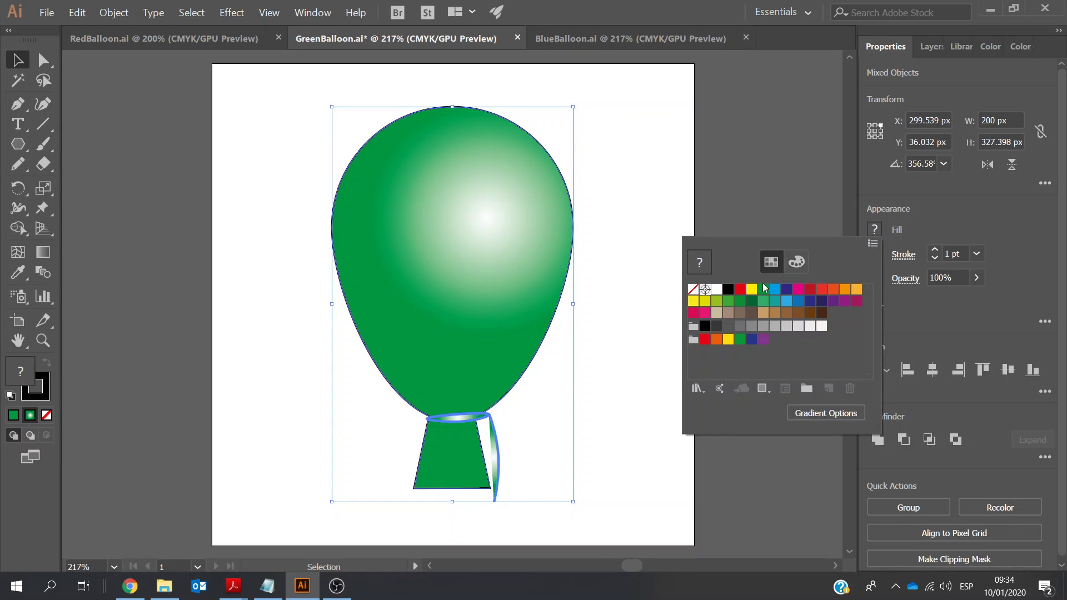
click(728, 291)
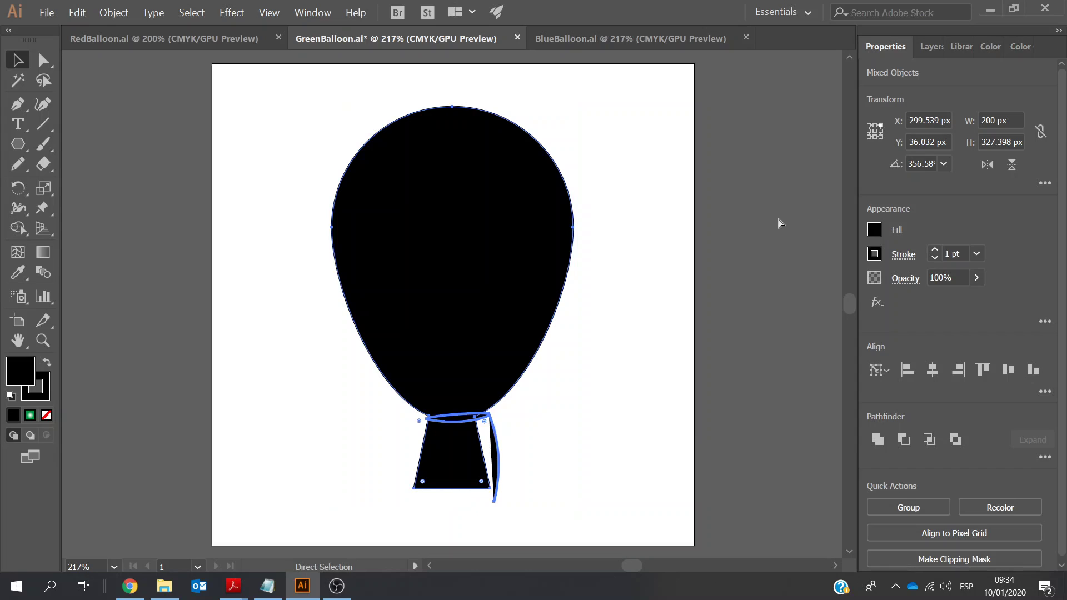
key(ctrl+z)
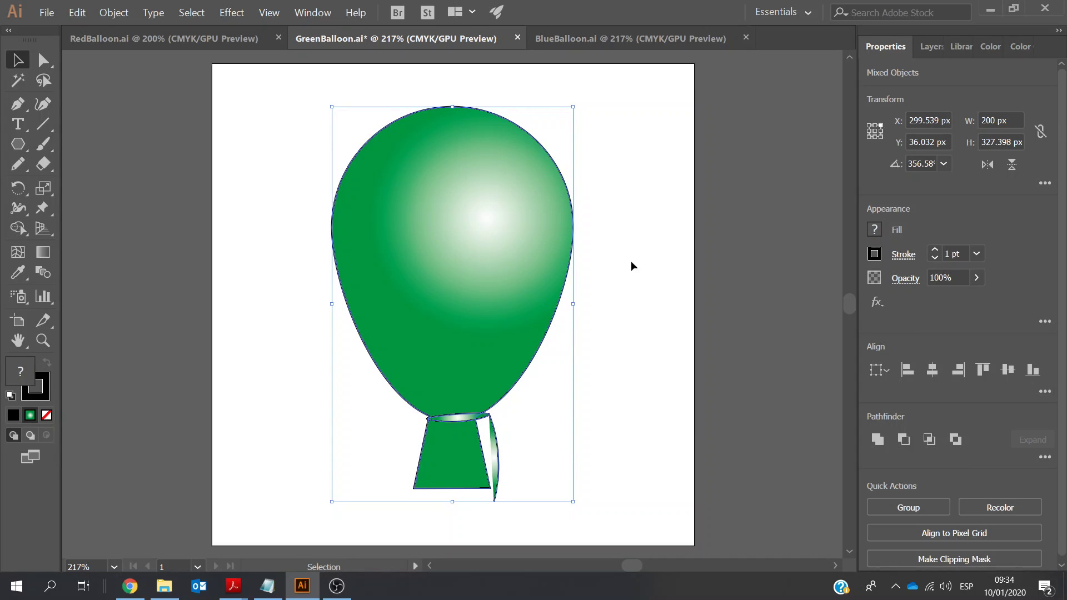
- Select only the knot and string group, move it about 64 px right of the balloon's neck and fill it with black
click(628, 266)
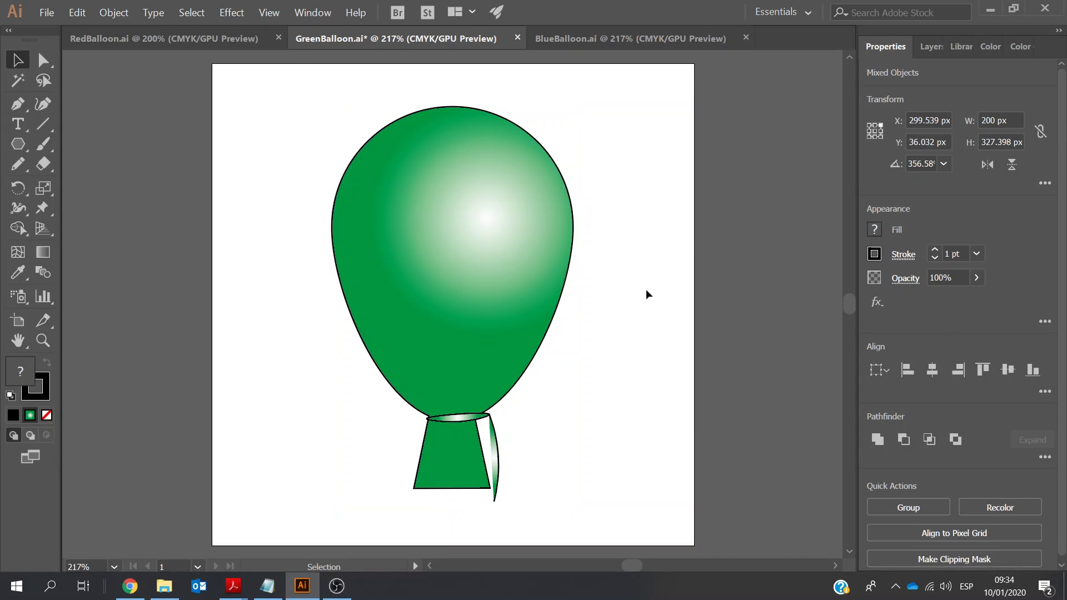
click(477, 421)
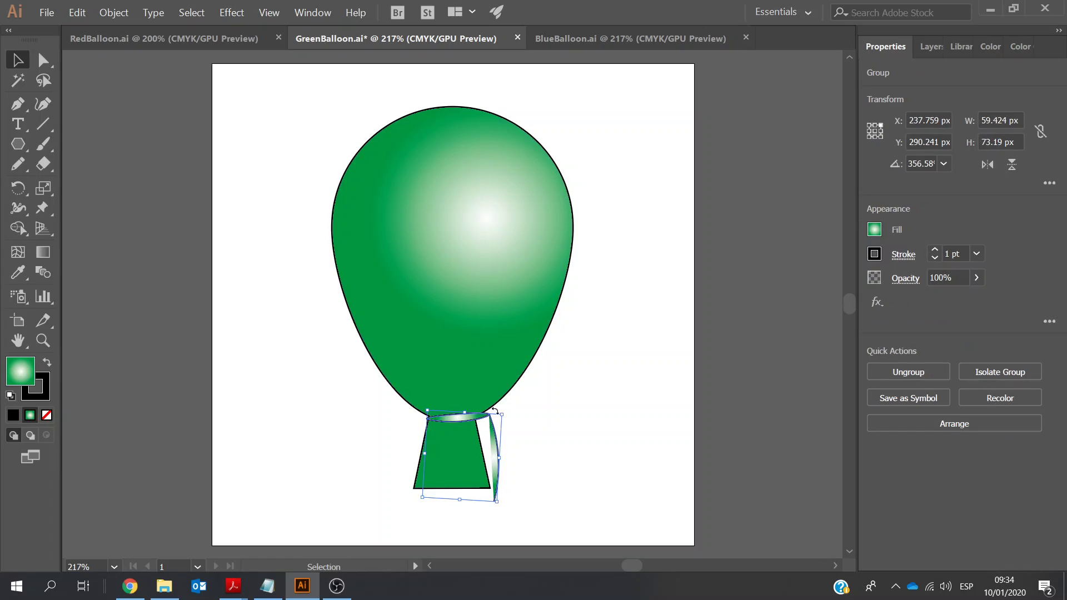
drag(448, 414, 526, 414)
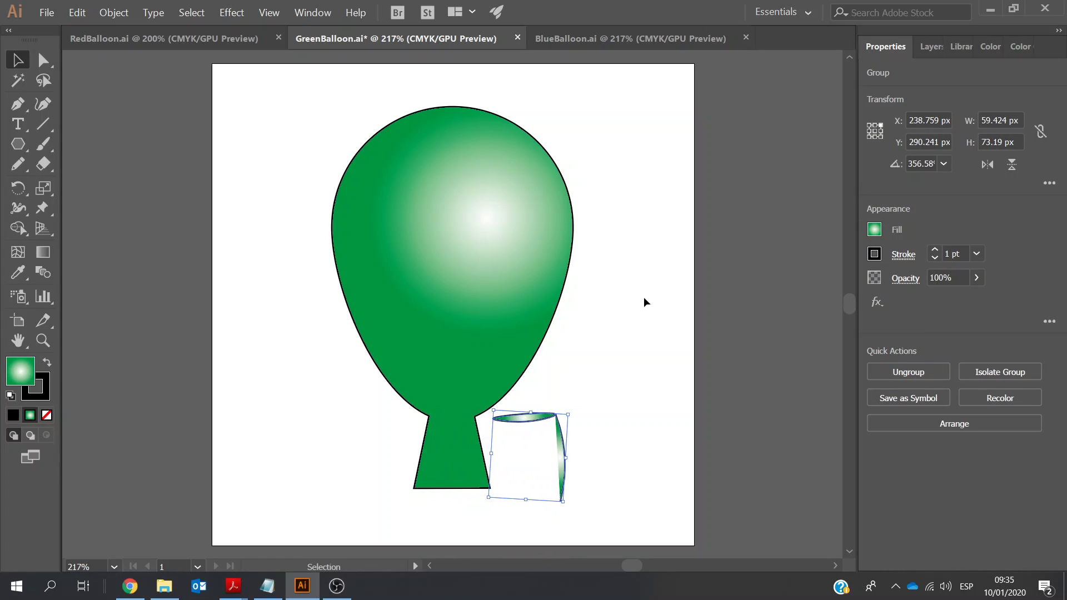
click(874, 231)
click(728, 290)
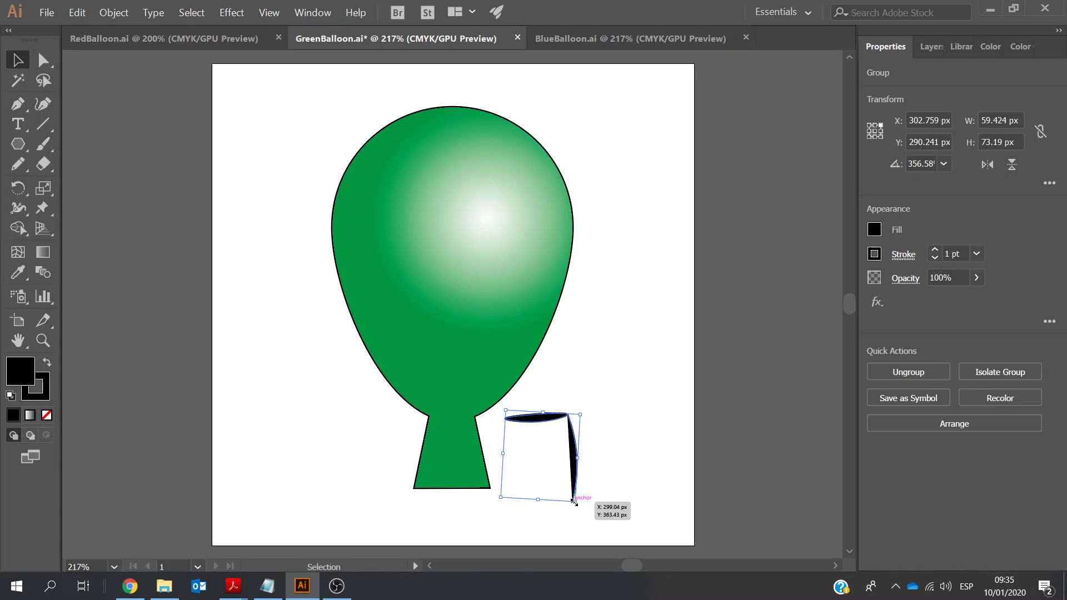
- Try to widen the knot and string group slightly, undo back through its black fill and redo the fill
drag(574, 502, 579, 501)
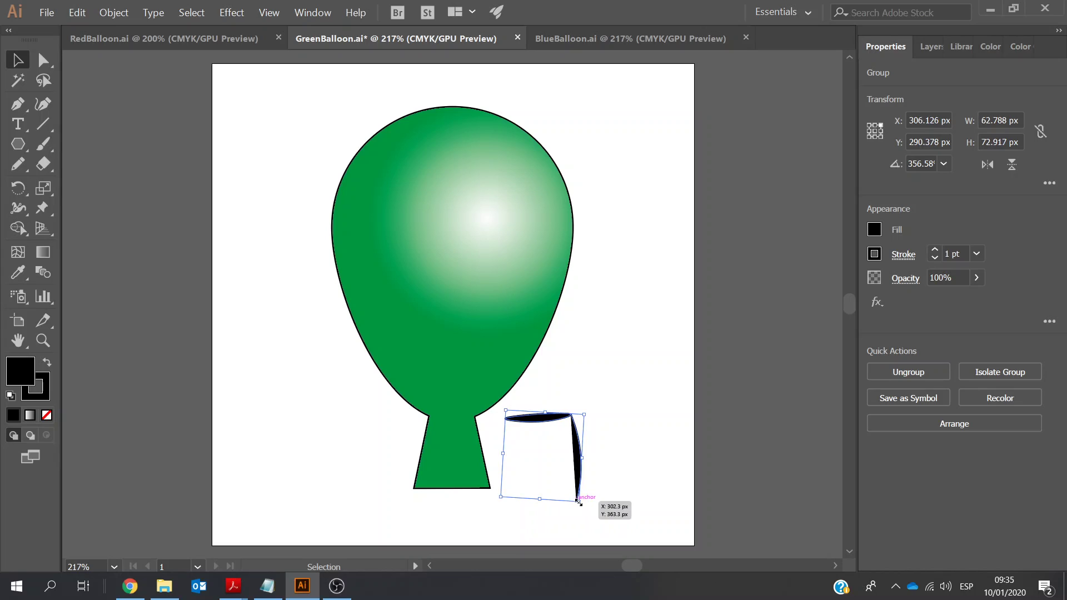
click(43, 113)
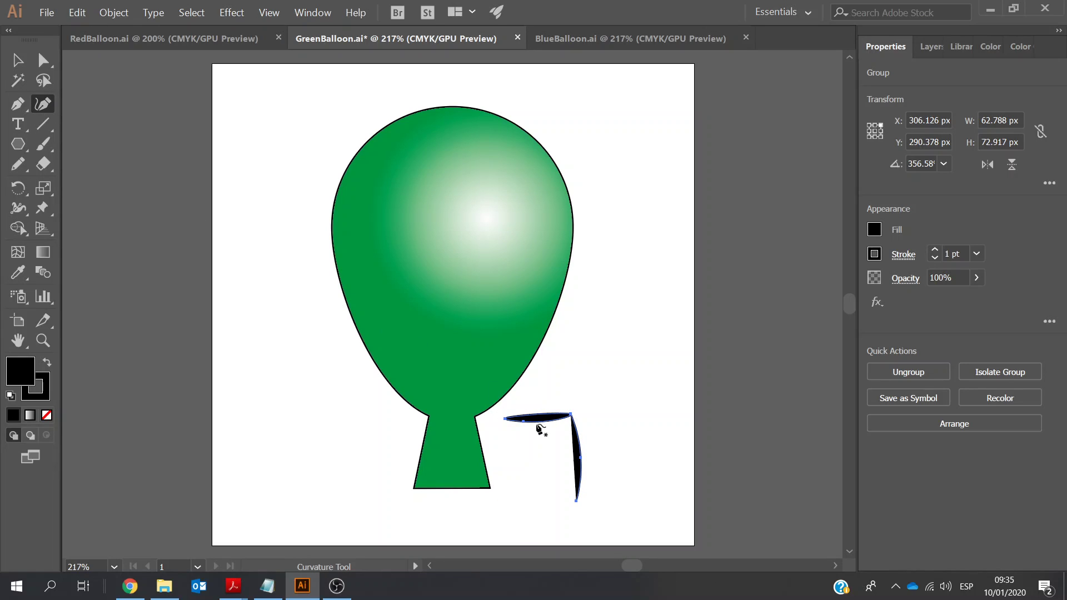
click(576, 502)
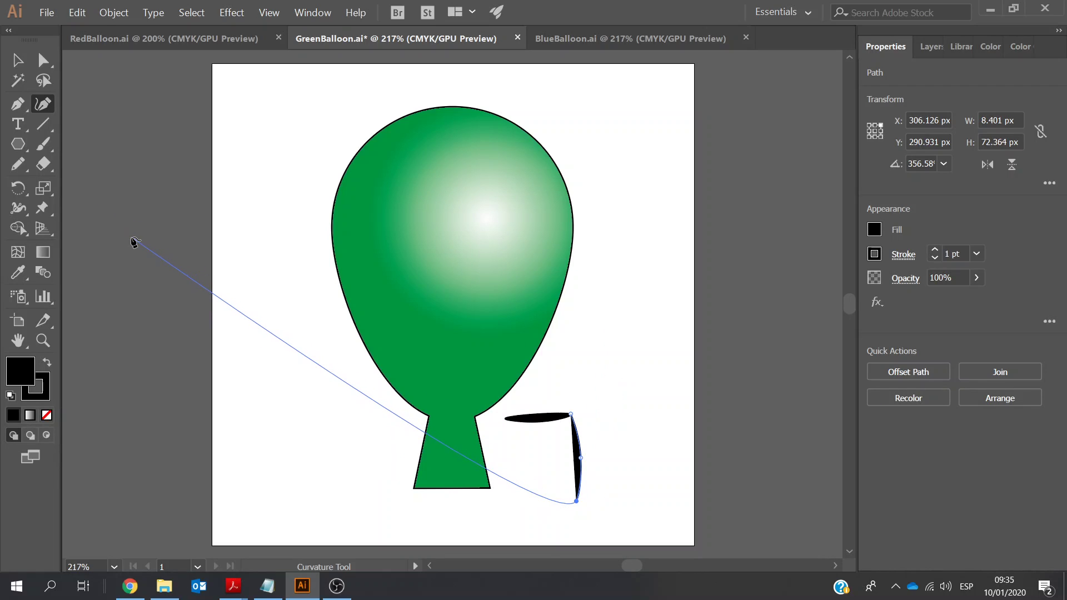
key(ctrl)
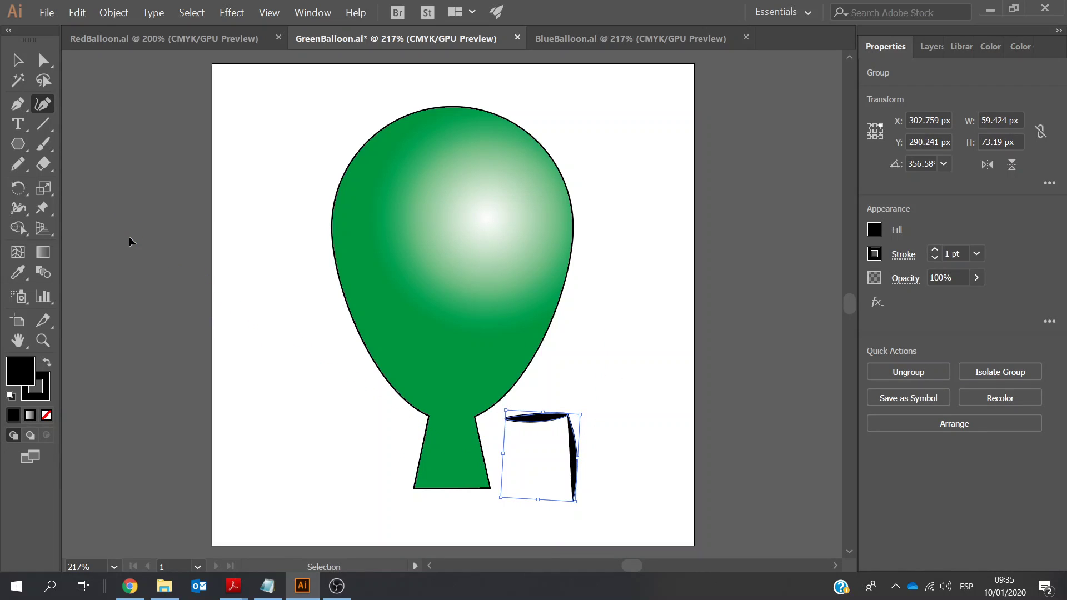
key(.)
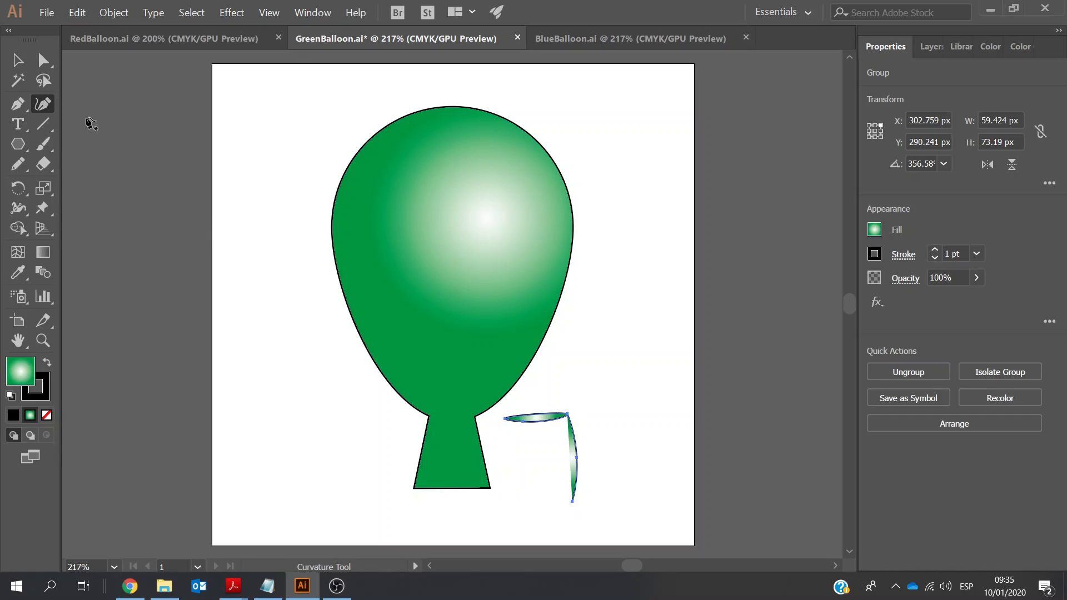
click(84, 14)
click(118, 42)
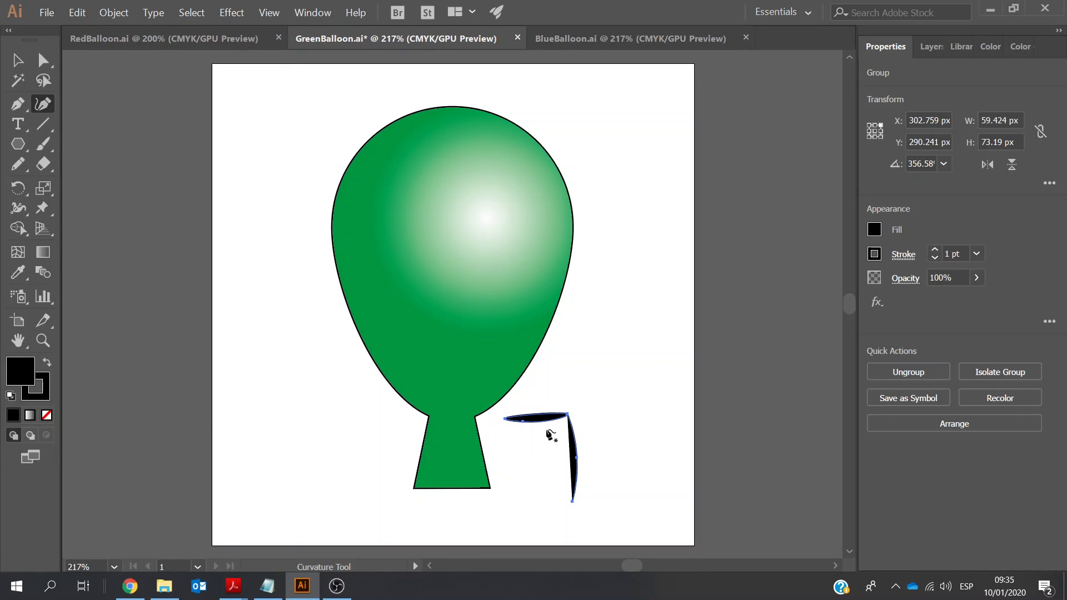
- Shift the string's lower end point slightly to the right with the Curvature tool to slim its shape, and deselect it
click(572, 502)
click(575, 503)
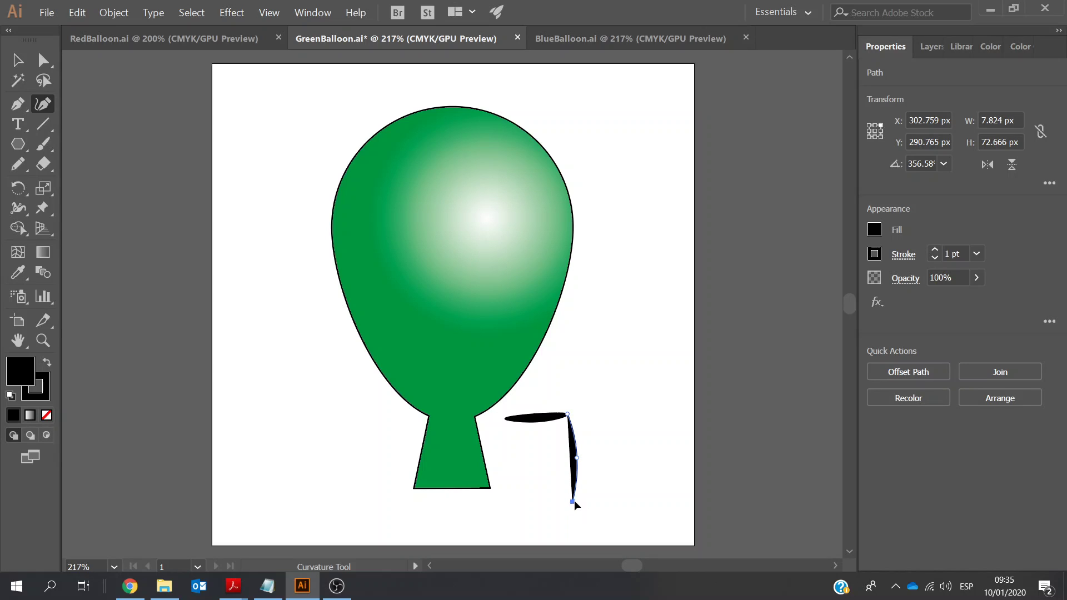
drag(578, 500, 577, 500)
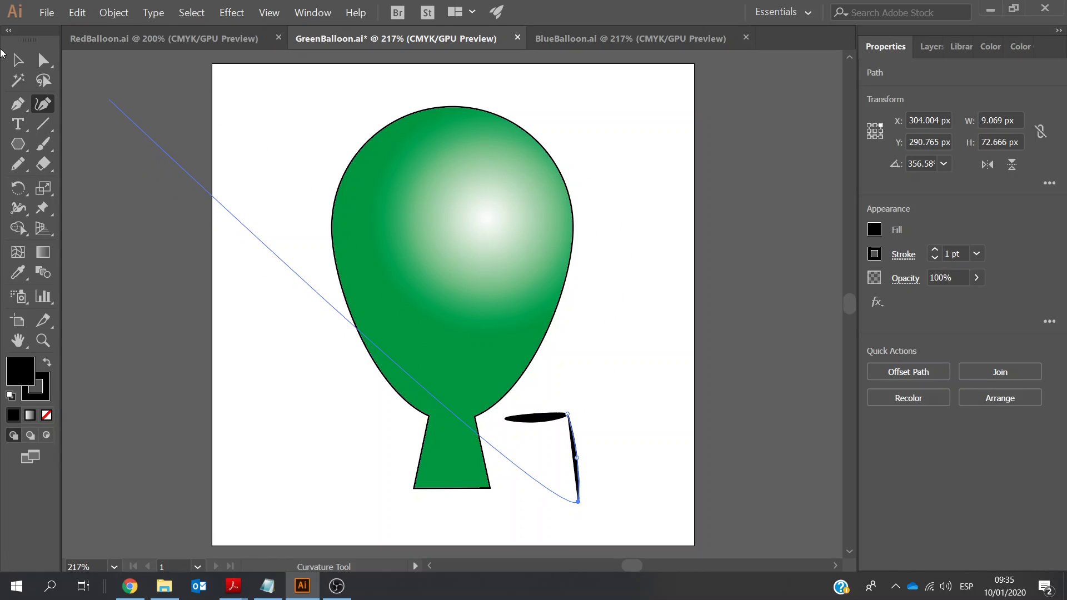
click(17, 60)
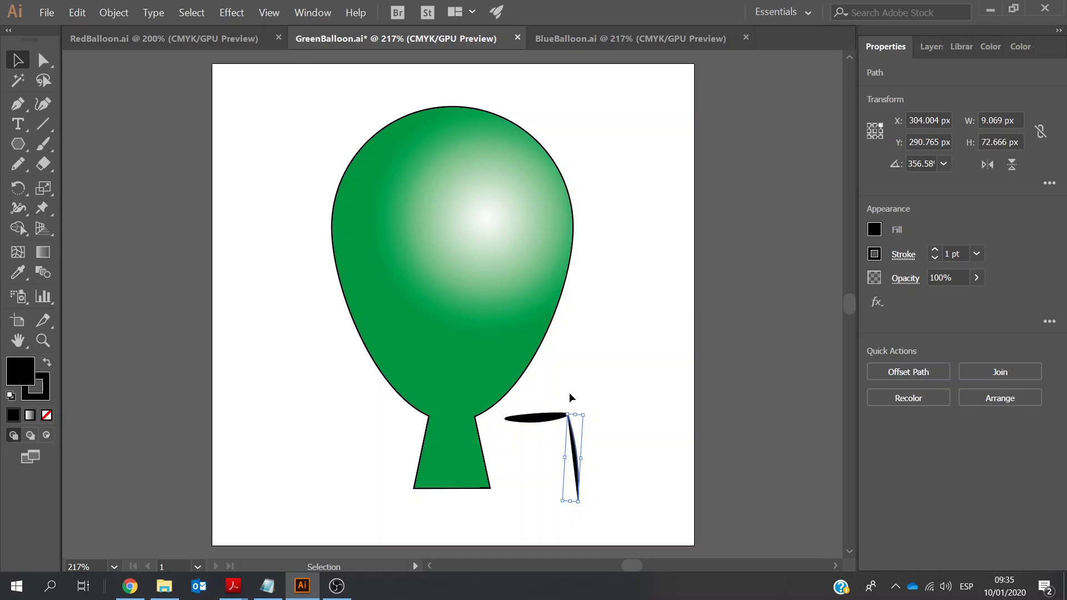
click(677, 311)
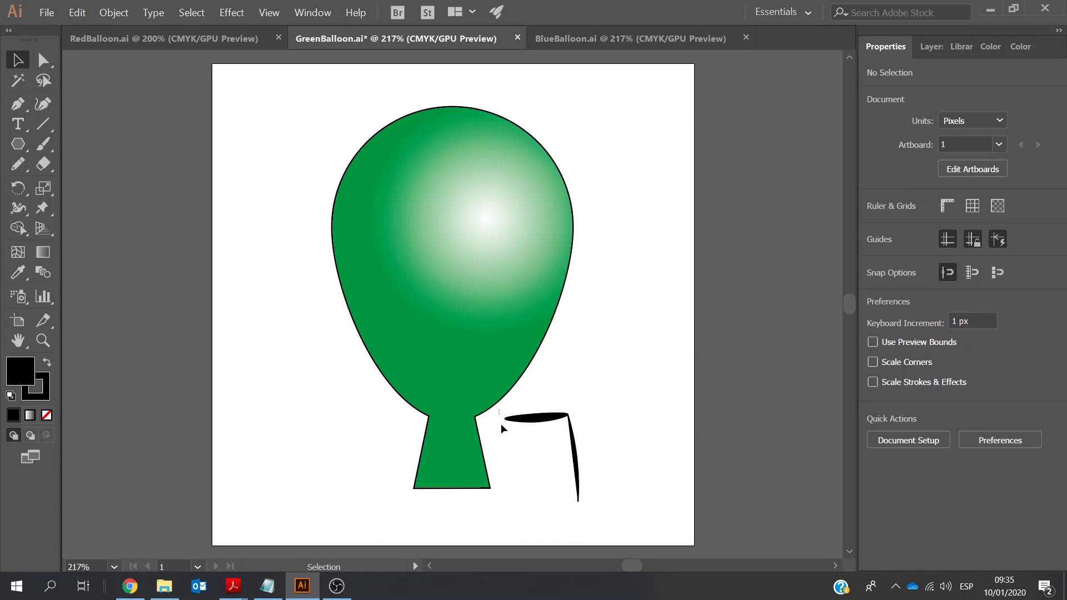
- Move the black knot and string group back onto the green balloon's neck and save GreenBalloon
mouse_move(501, 424)
mouse_down()
mouse_move(586, 505)
mouse_move(610, 506)
mouse_up()
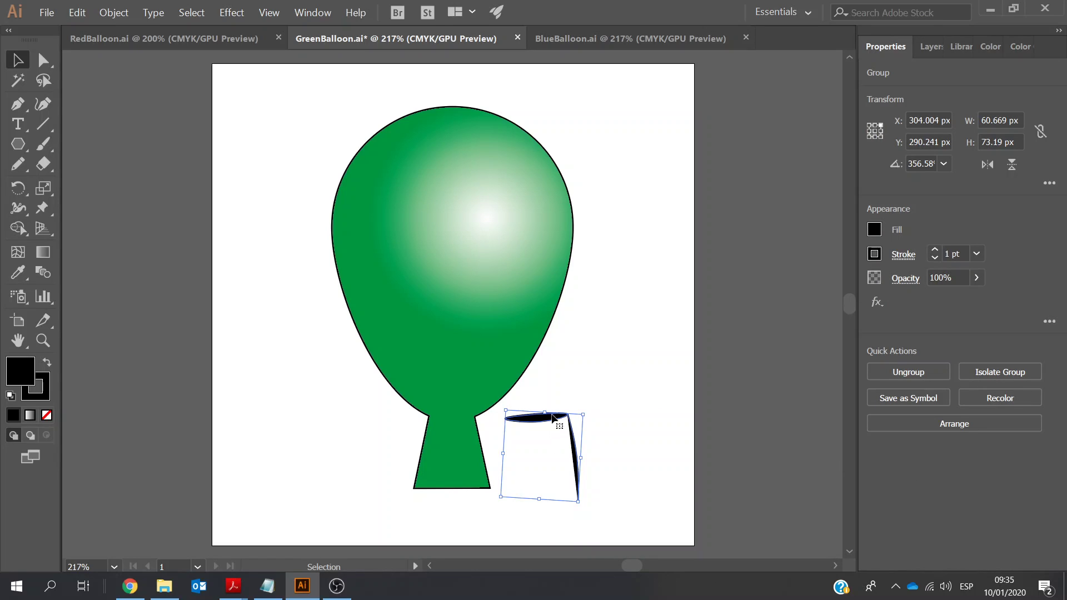
drag(553, 418, 475, 422)
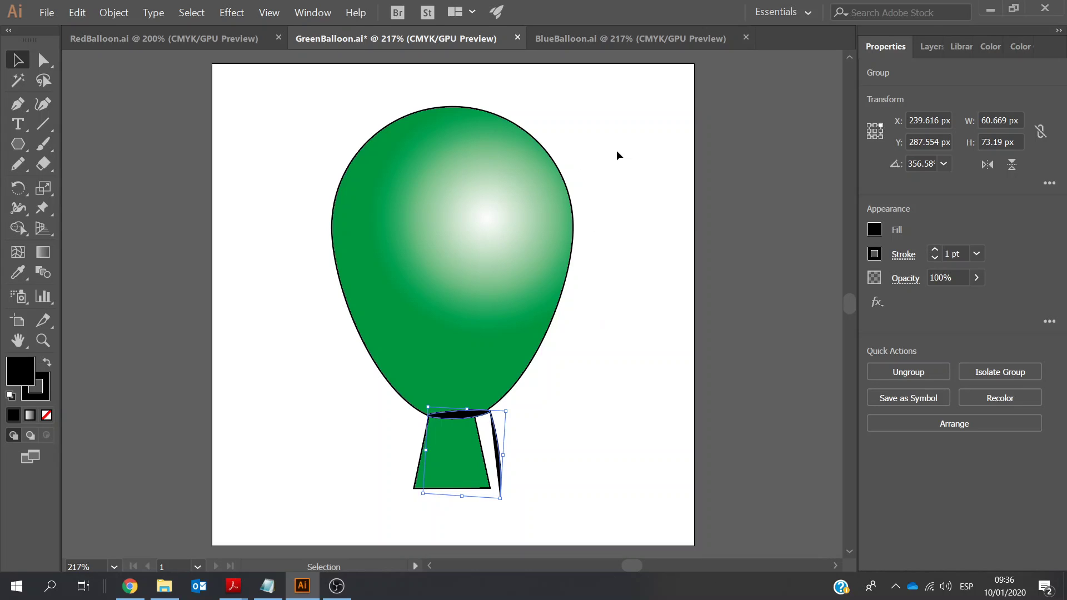
click(53, 12)
click(67, 113)
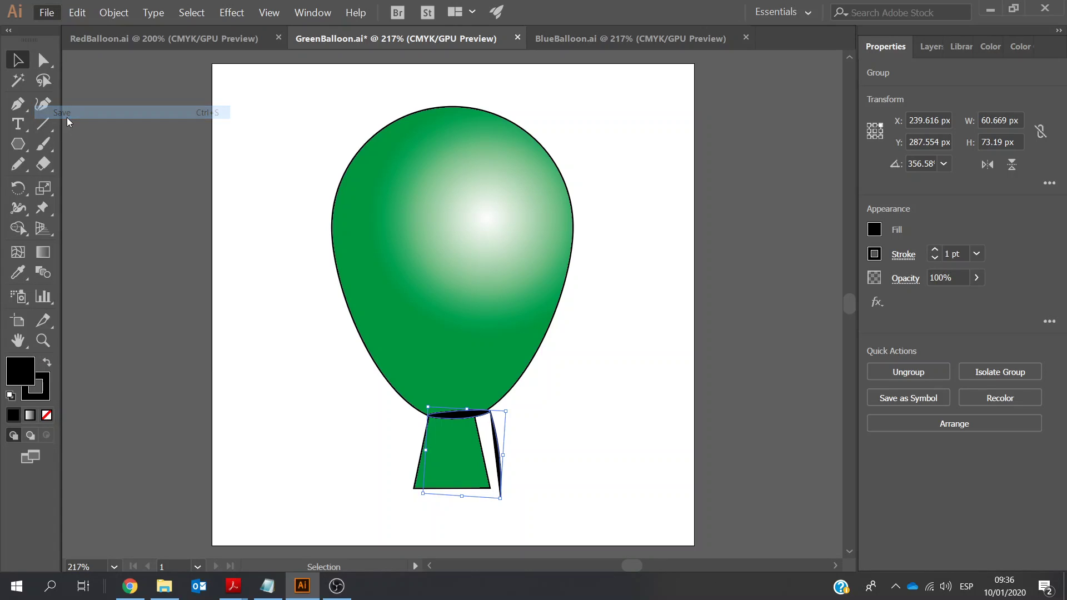
- Copy the grouped red balloon from RedBalloon.ai, paste it onto the empty BlueBalloon.ai artboard, and deselect it
click(641, 34)
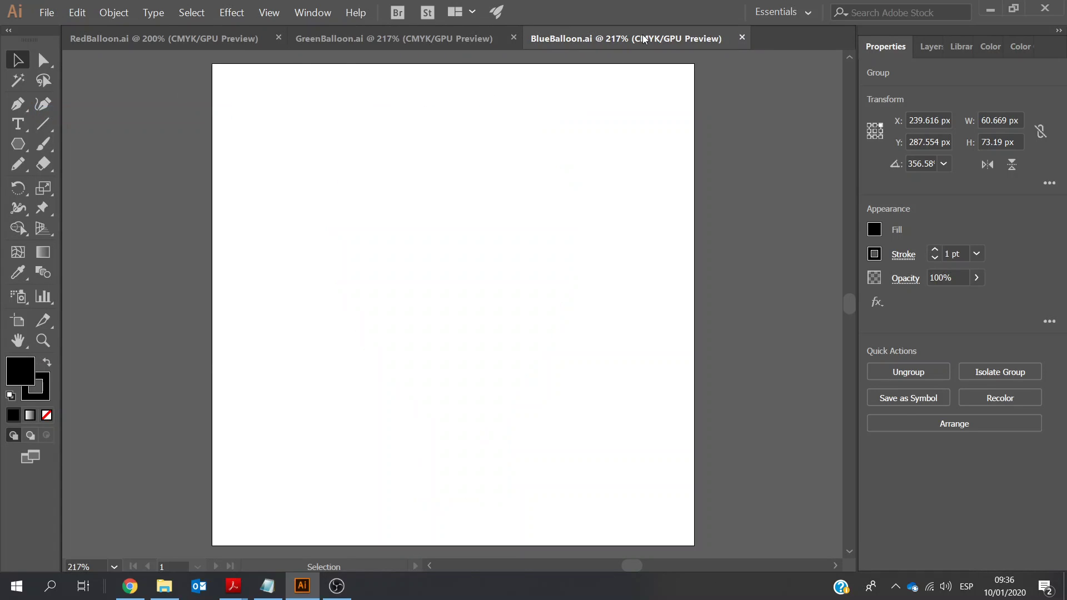
click(167, 35)
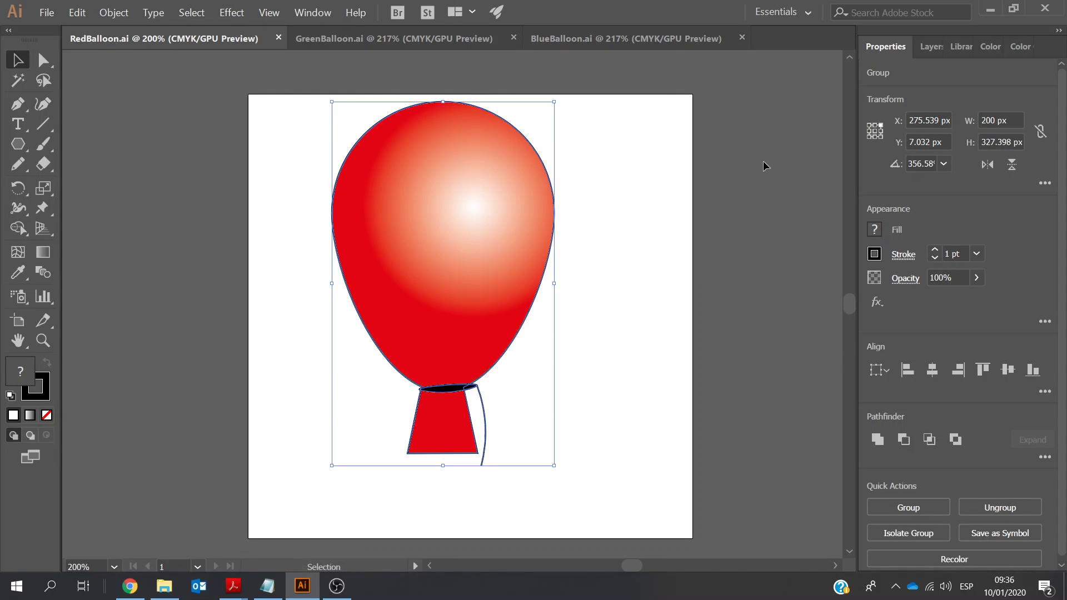
click(633, 31)
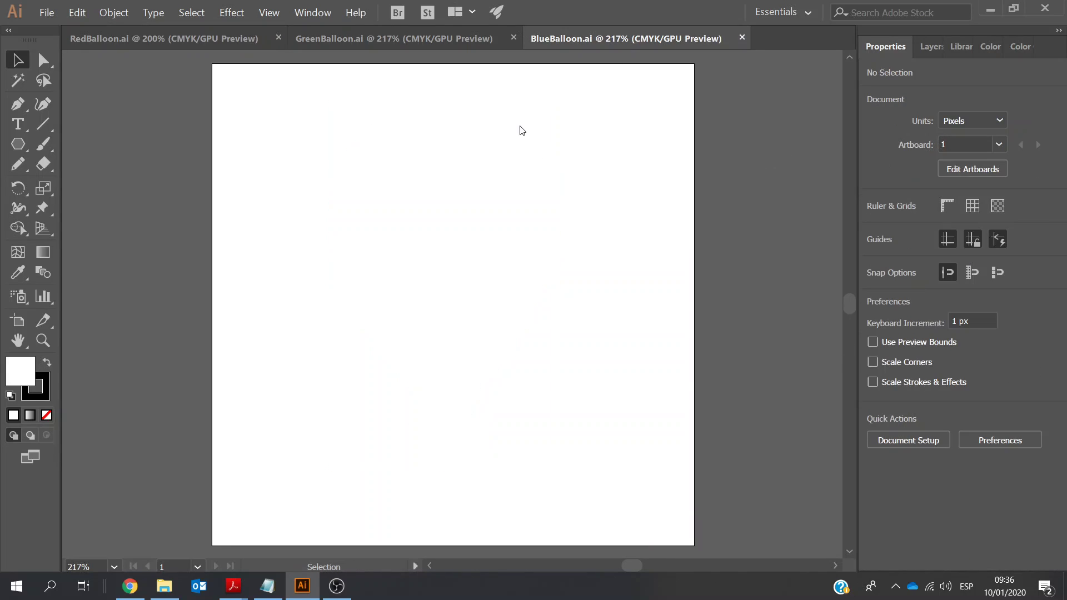
key(a)
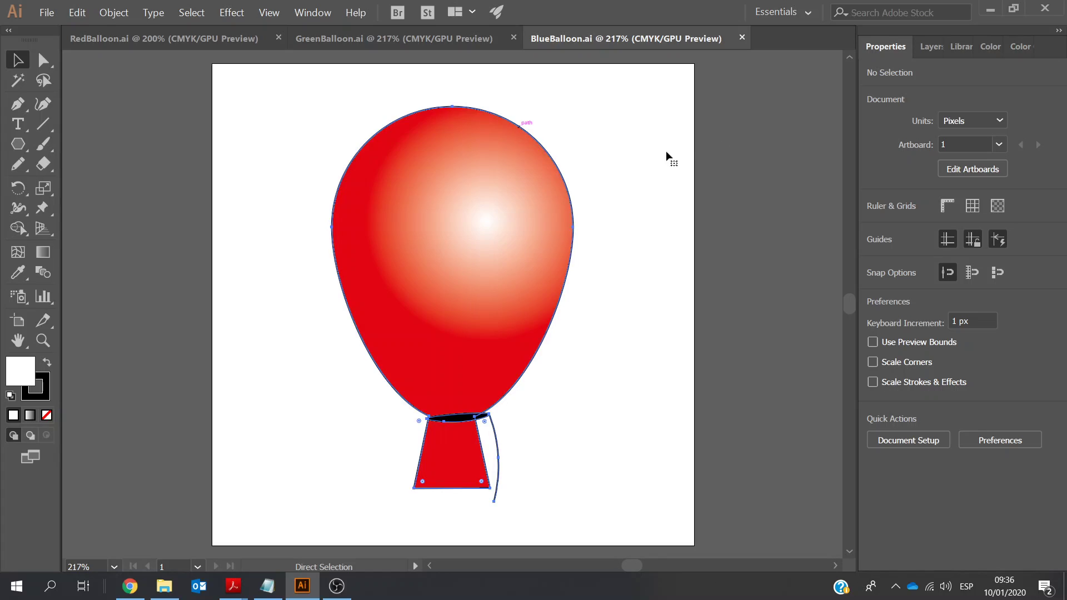
key(v)
key(ctrl+a)
click(632, 152)
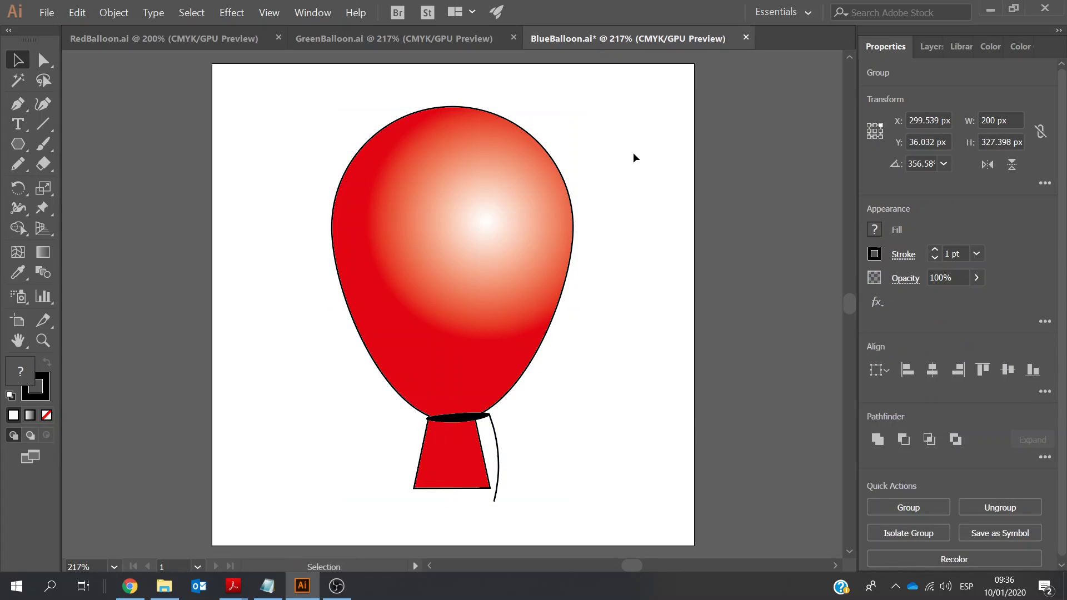
- Ungroup the pasted balloon to separate its body from the knot and string group
click(475, 180)
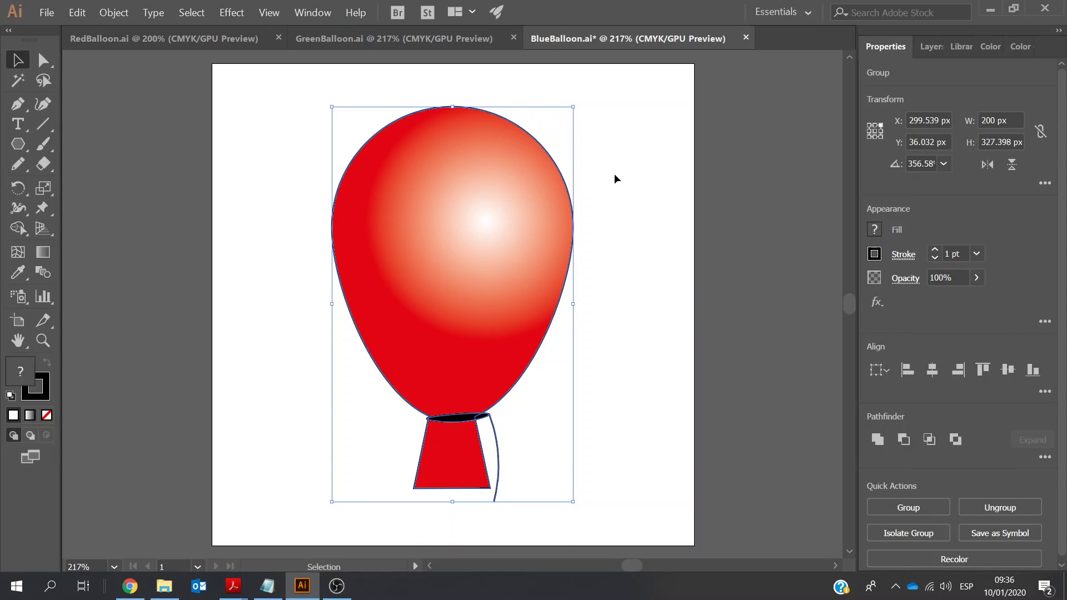
click(1003, 512)
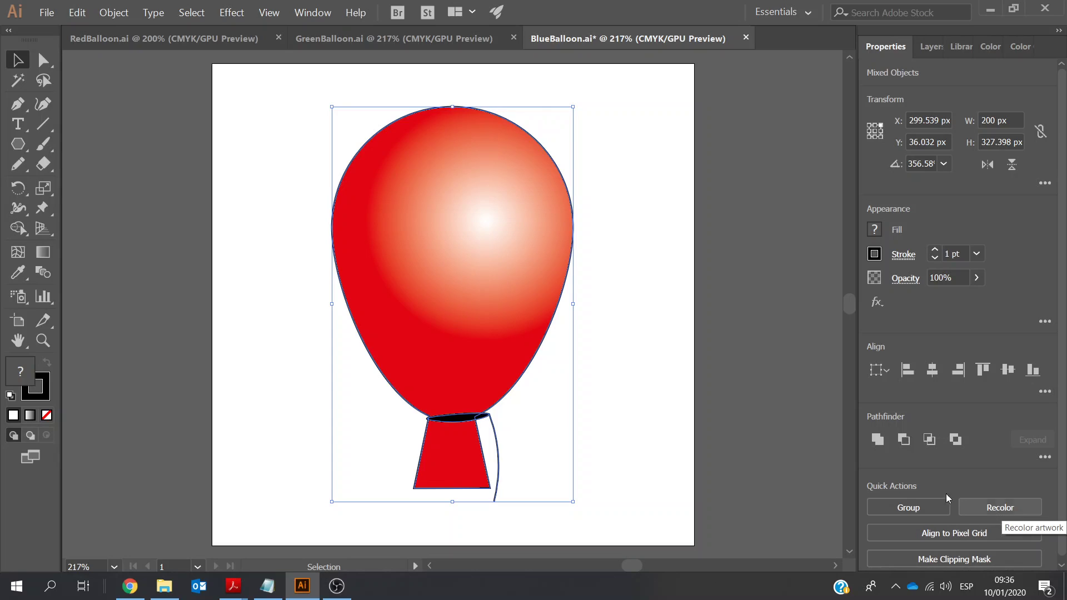
click(606, 301)
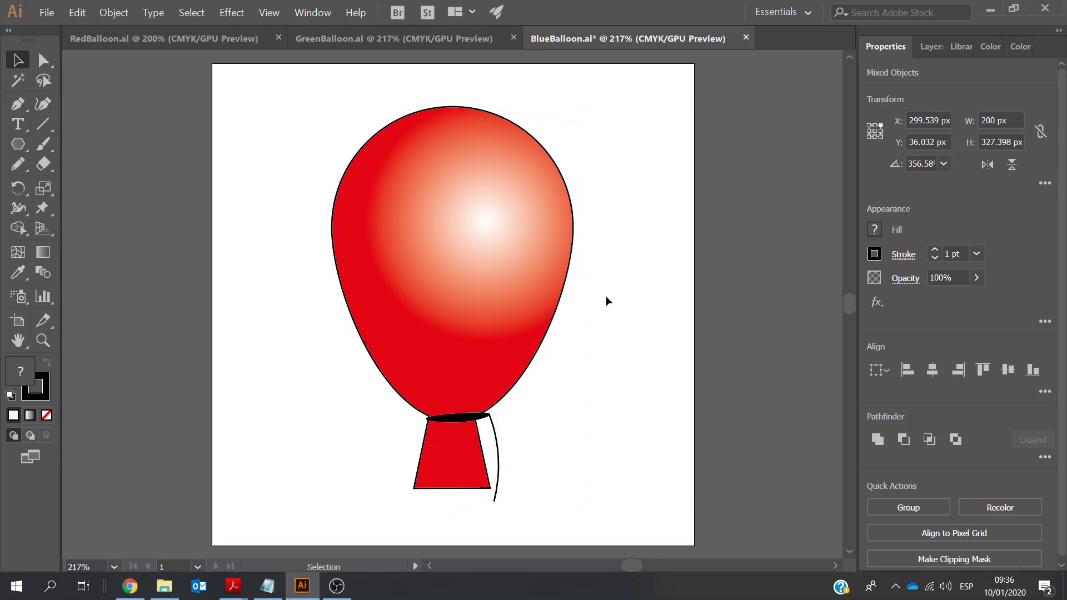
click(478, 165)
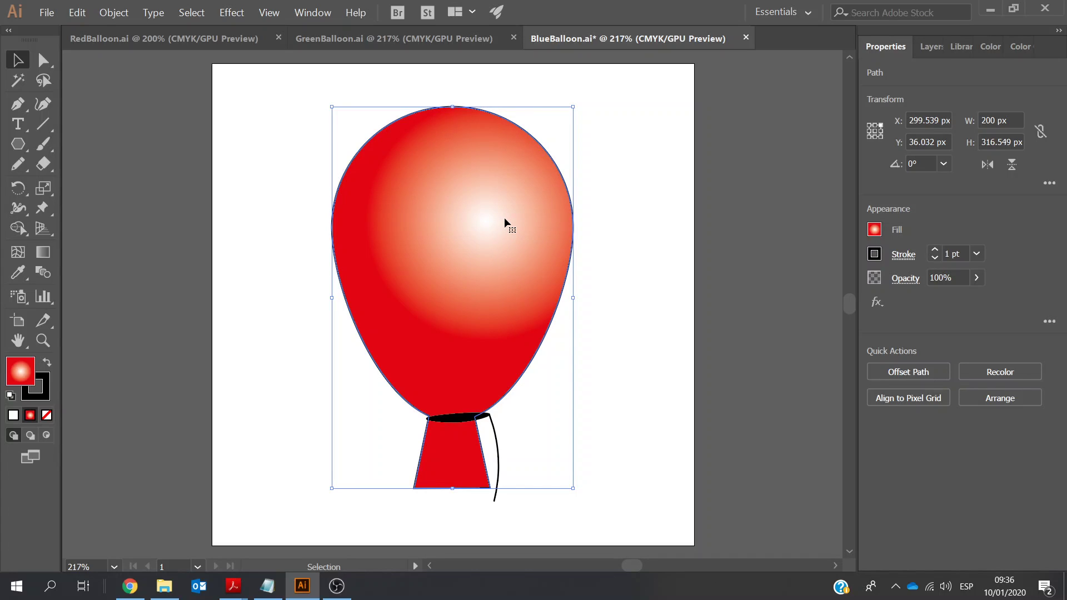
- Shift the knot and string group about 75 px to the right, clear of the balloon's neck
click(458, 426)
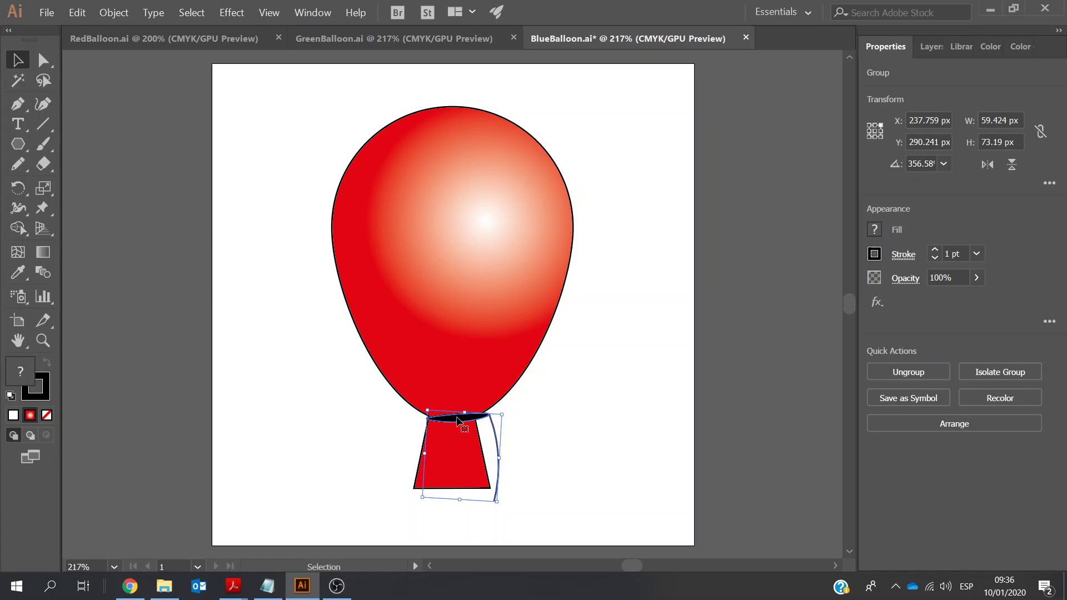
key(Right)
key(Right)
key(Right)
key(Right)
key(Right)
key(Right)
key(Right)
key(Right)
key(Right)
key(Right)
key(Right)
key(Right)
key(Right)
key(Right)
key(Right)
key(Right)
key(Right)
key(Right)
key(Right)
key(Right)
key(Right)
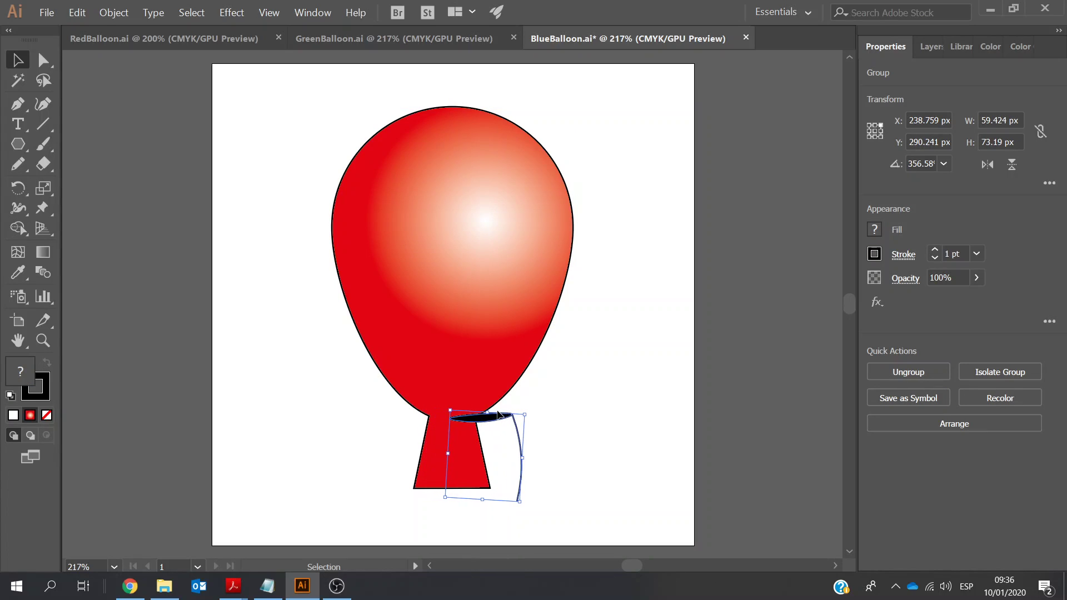
key(Right)
key(Right)
key(Right)
key(Right)
key(Right)
key(Right)
key(Right)
key(Right)
key(Right)
key(Right)
key(Right)
key(Right)
key(Right)
key(Right)
key(Right)
key(Right)
key(Right)
key(Right)
key(Right)
key(Right)
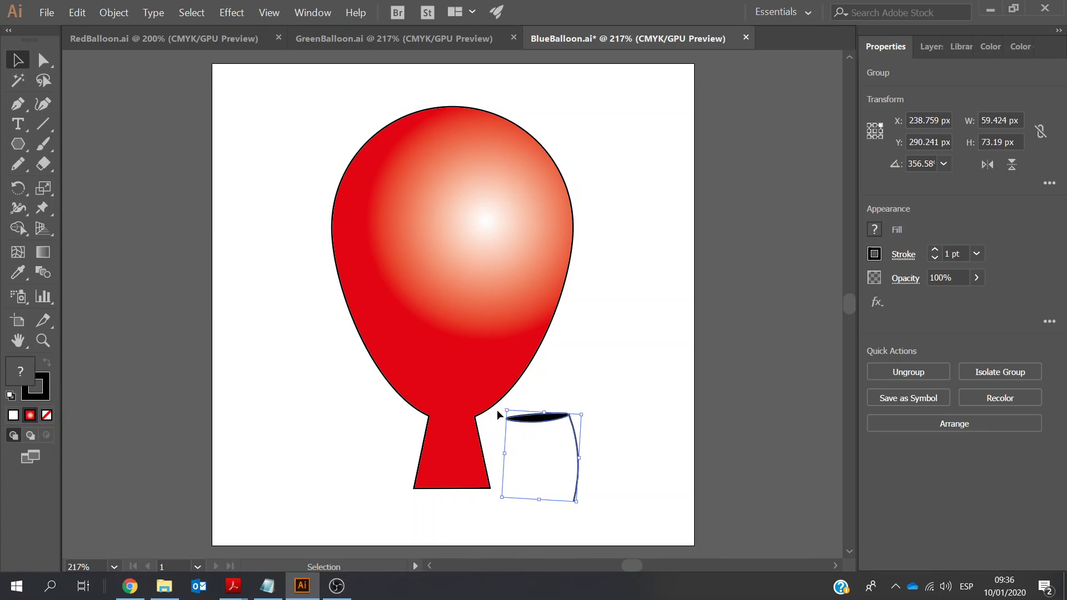
- Fill the balloon's body with the solid dark blue swatch and deselect it
click(437, 217)
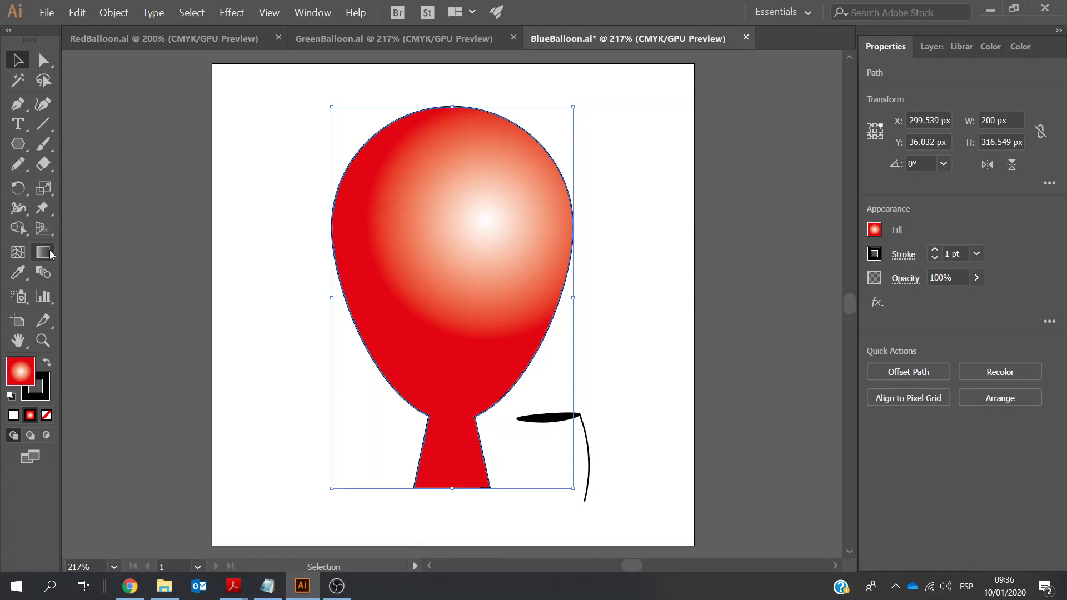
click(238, 123)
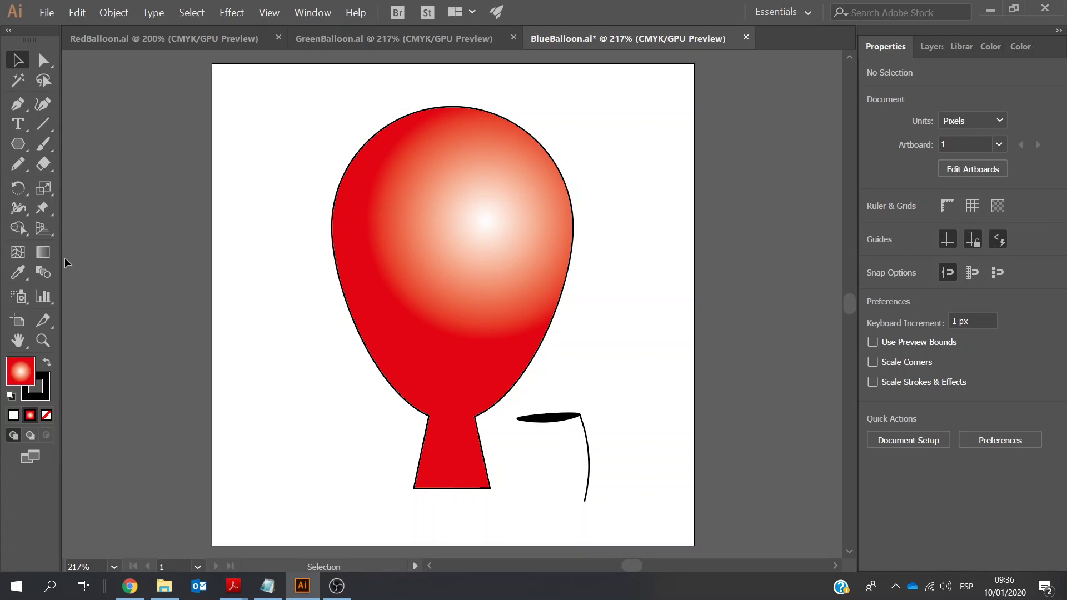
click(43, 252)
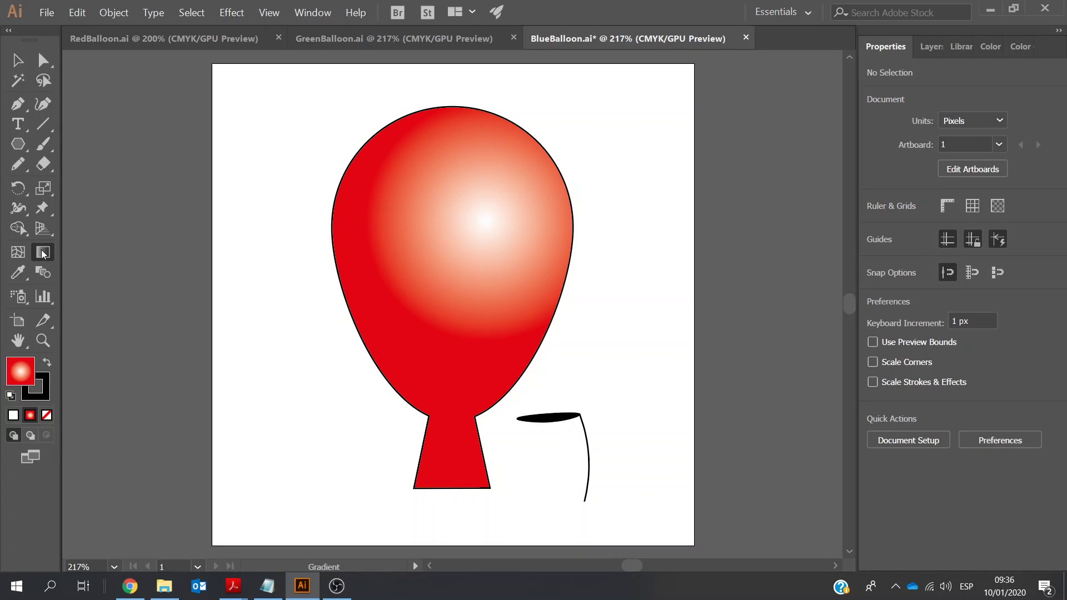
click(425, 212)
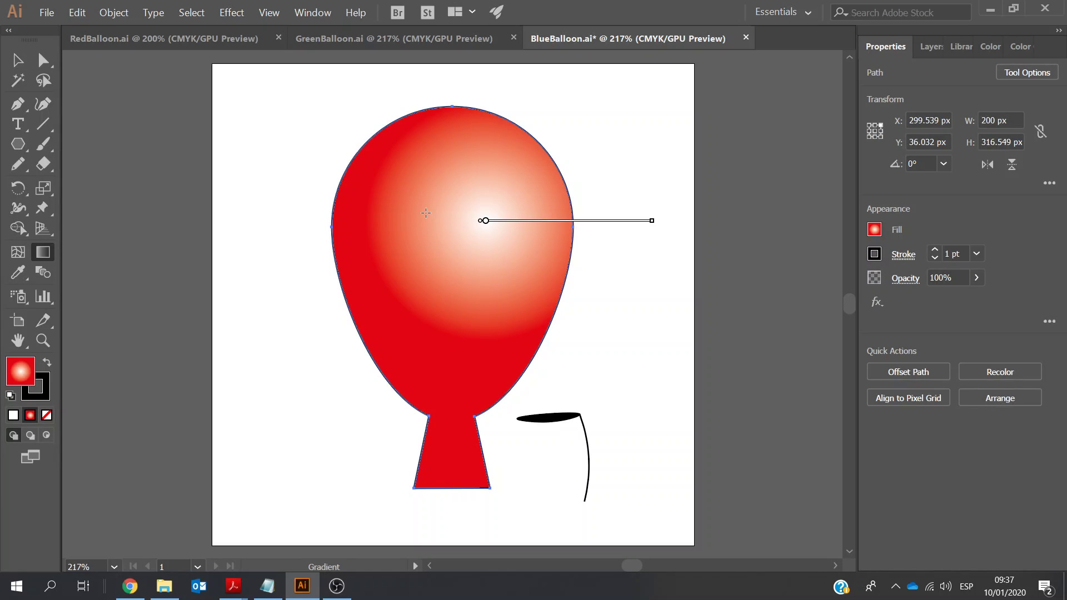
mouse_move(435, 211)
click(875, 233)
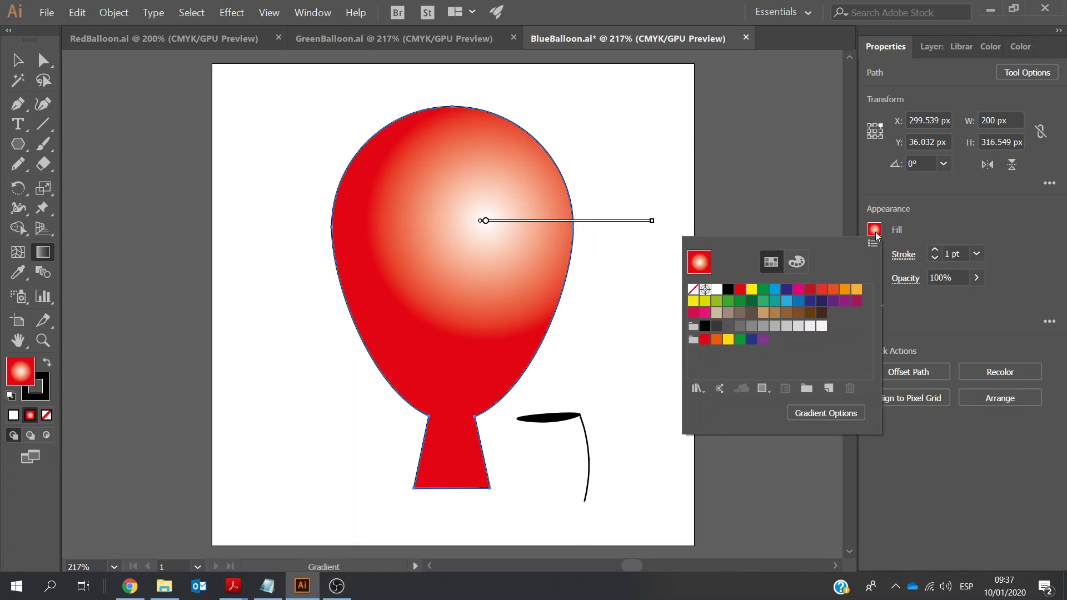
click(786, 288)
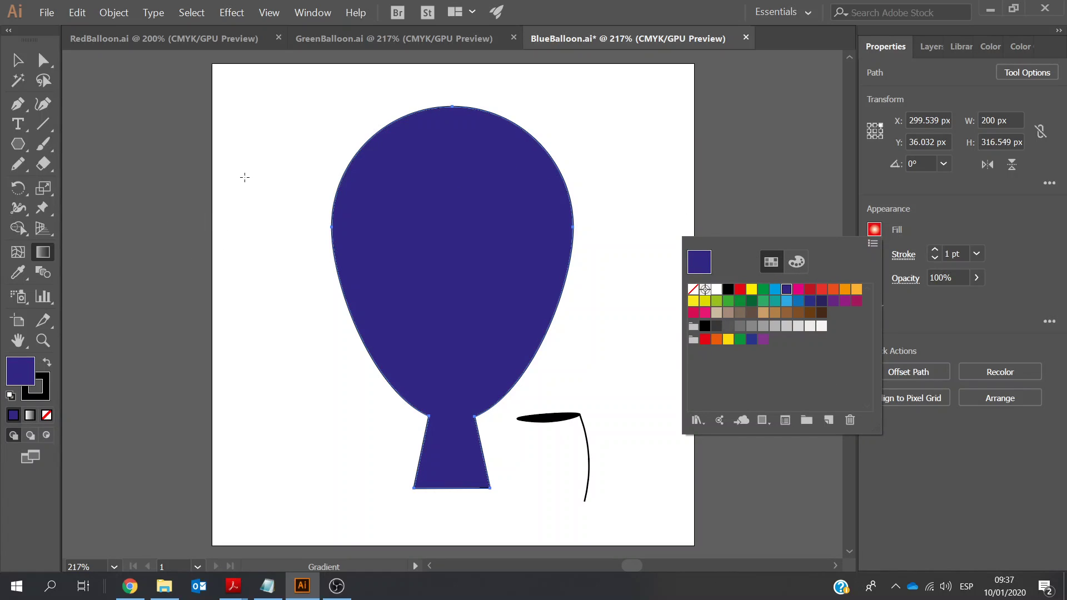
click(234, 131)
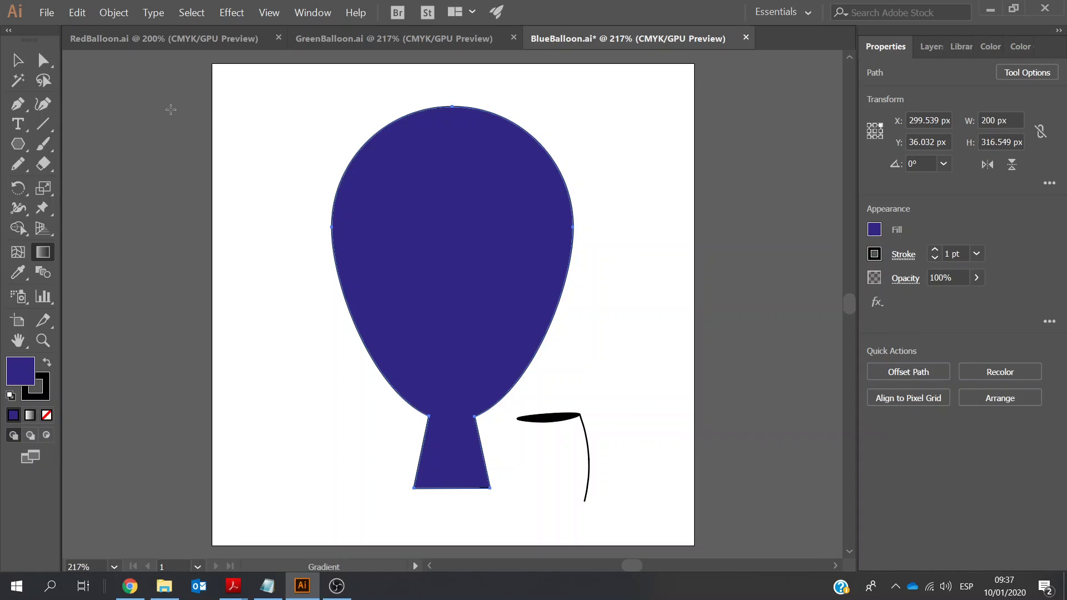
key(v)
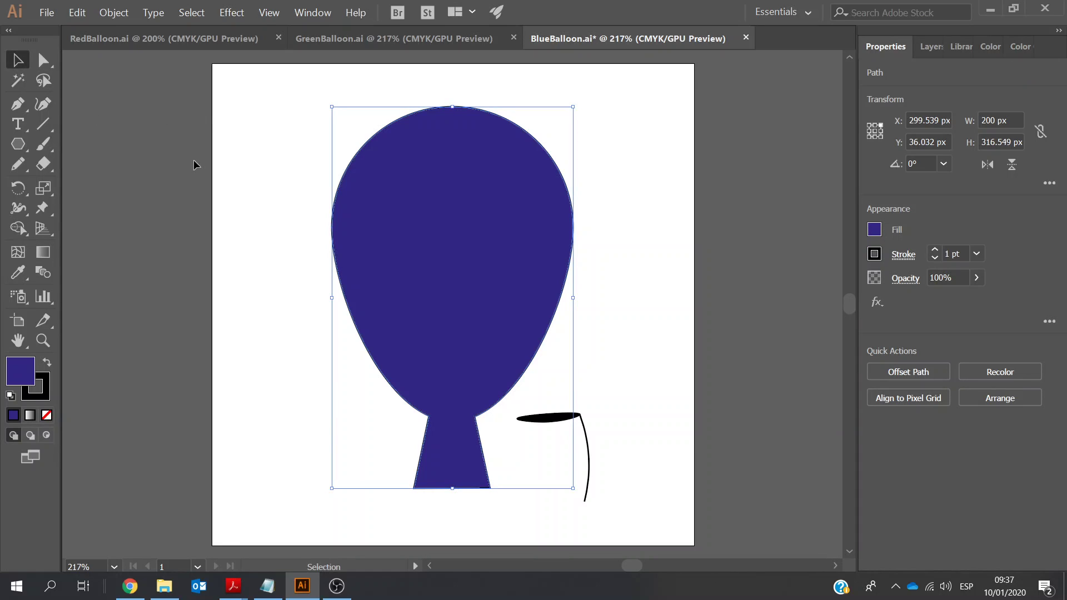
click(236, 153)
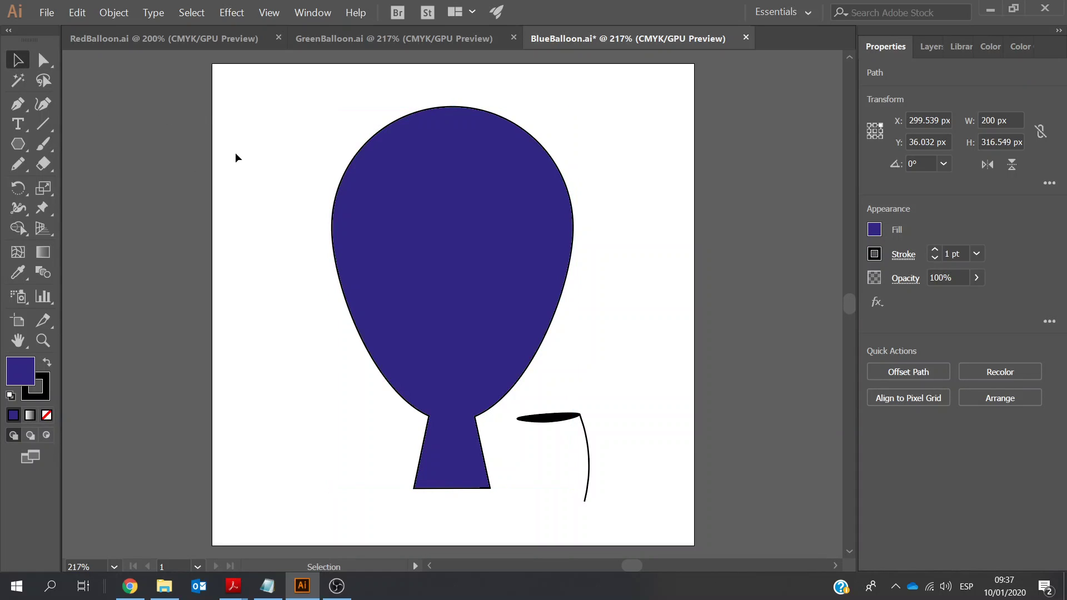
- Apply a gradient running from white to the dark blue swatch to the balloon's body and set its type to Radial
click(43, 253)
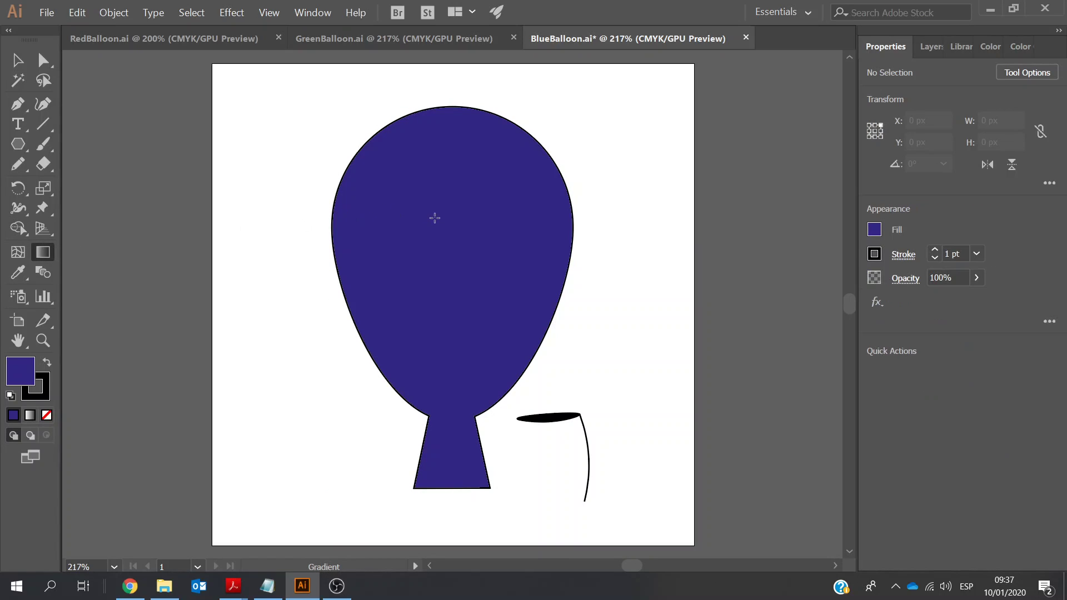
click(434, 218)
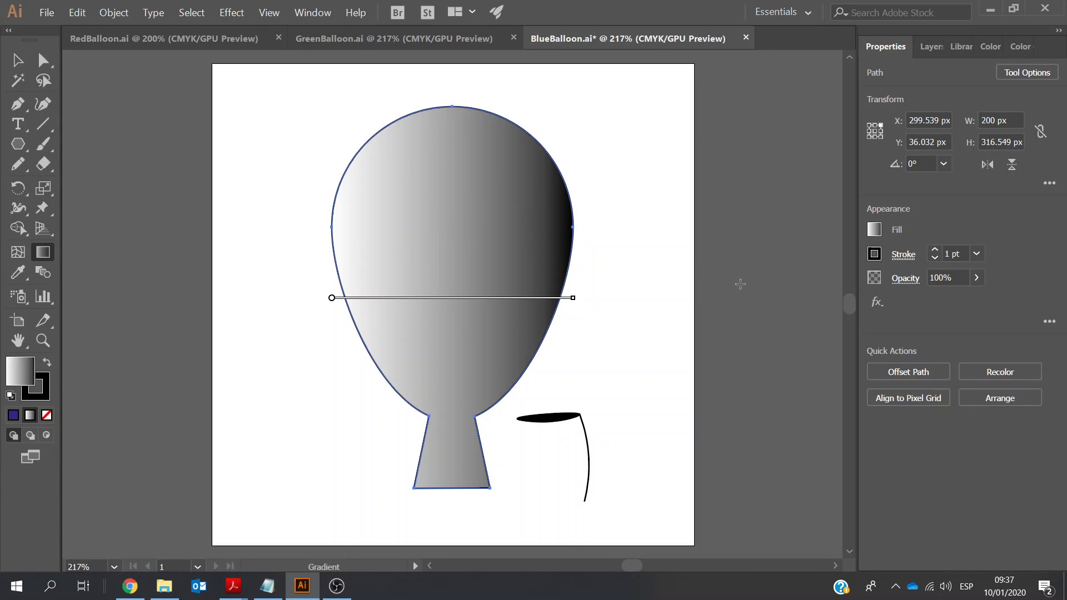
click(873, 230)
click(825, 412)
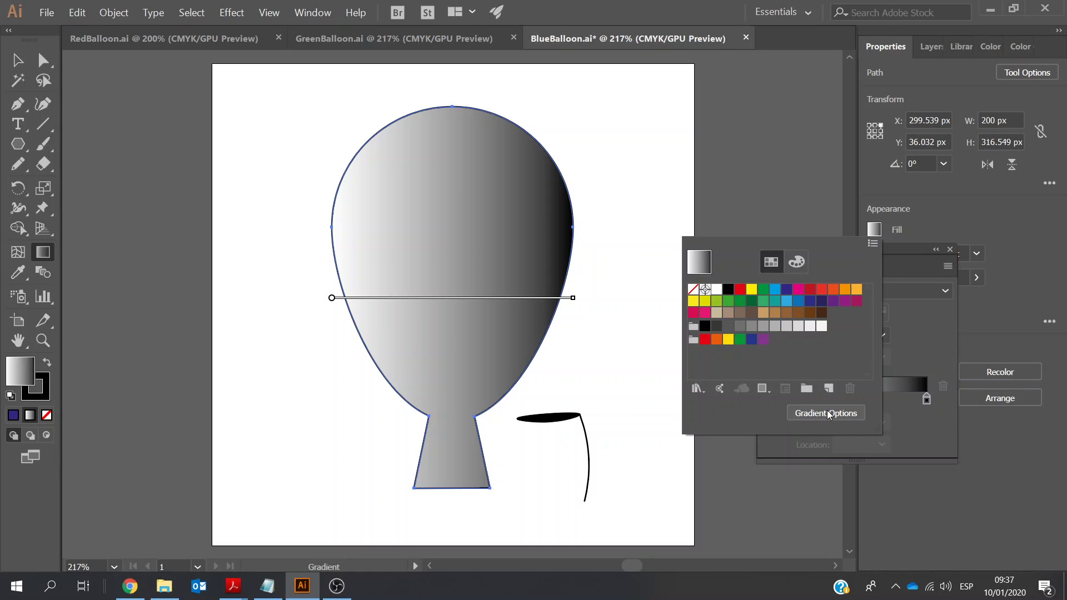
click(938, 439)
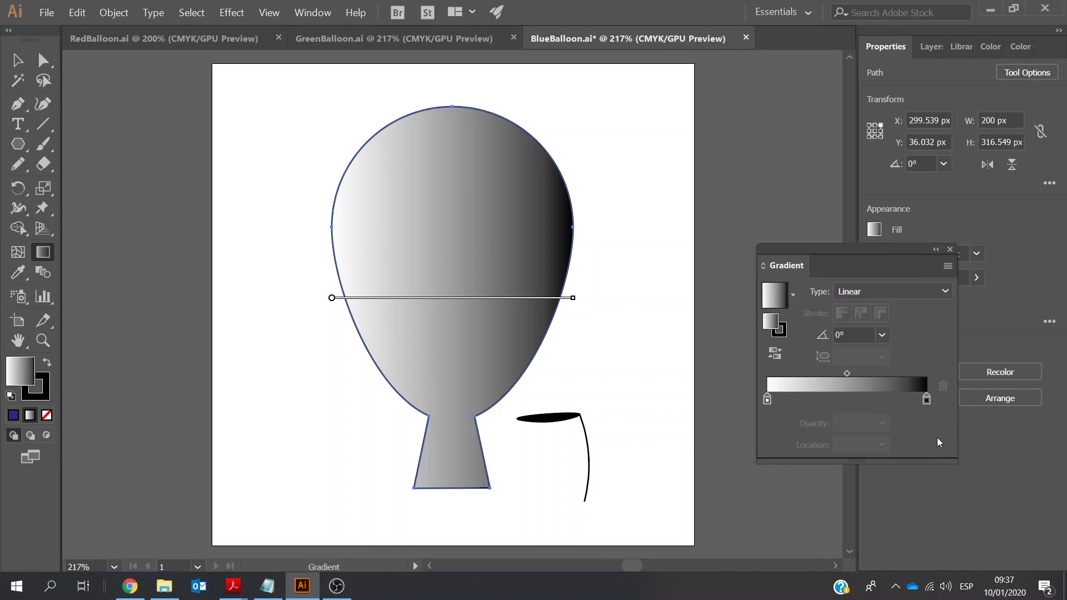
click(926, 400)
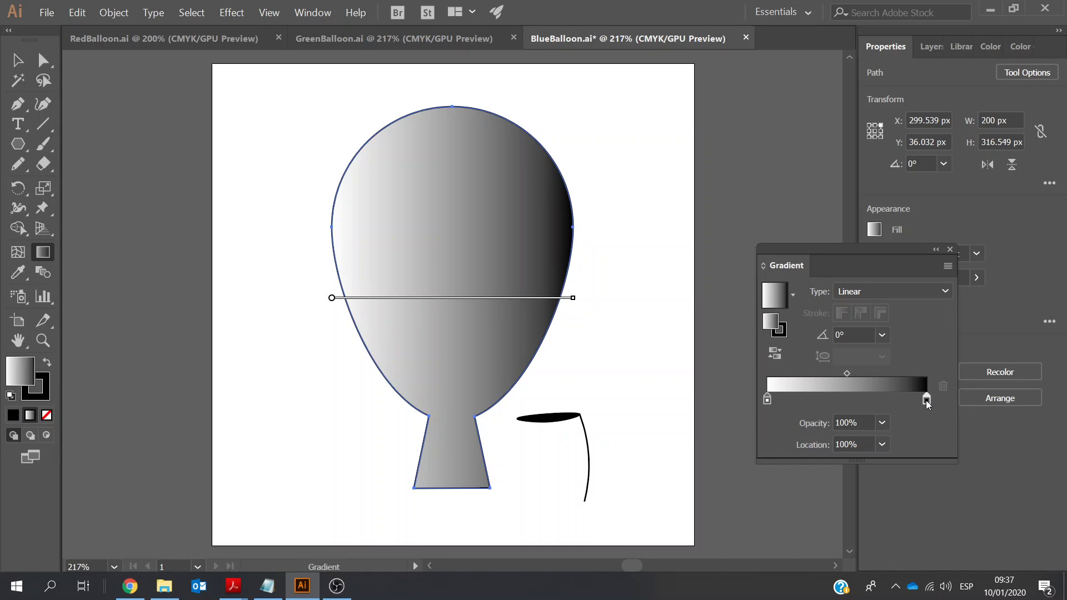
double_click(926, 400)
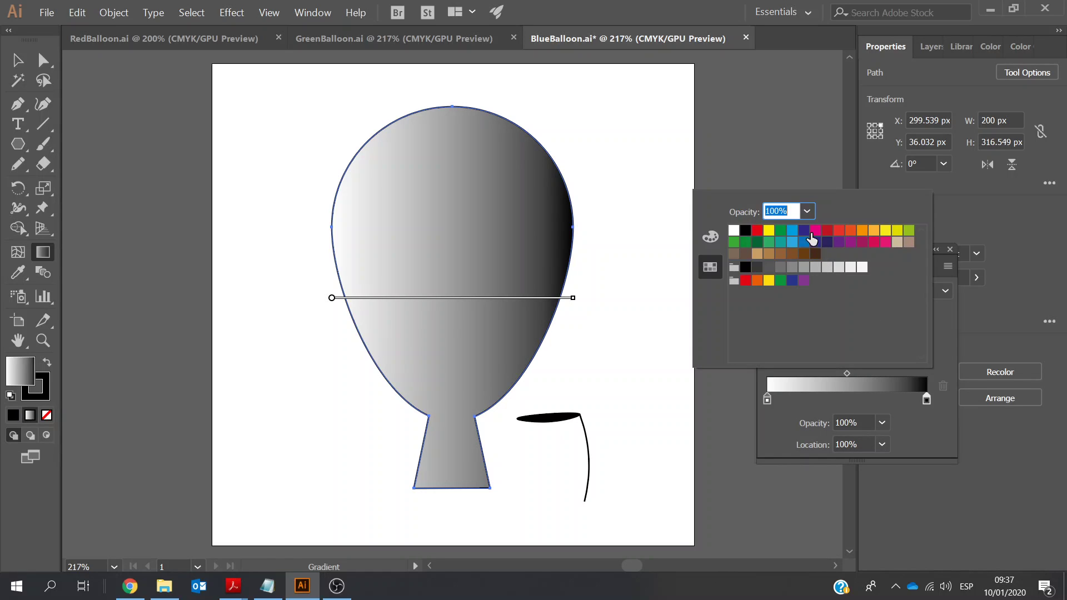
click(804, 231)
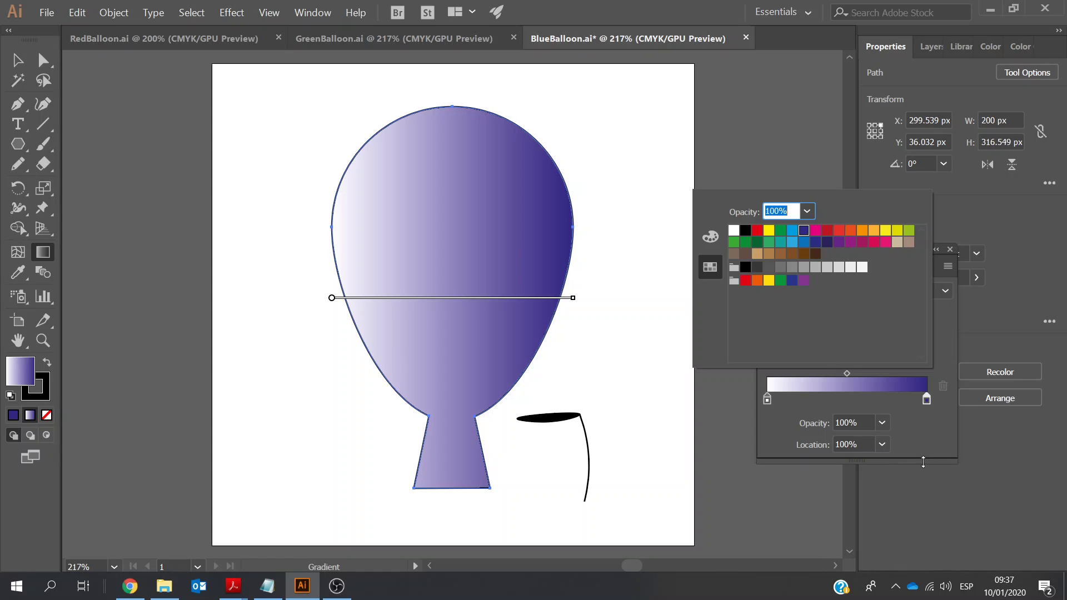
click(927, 437)
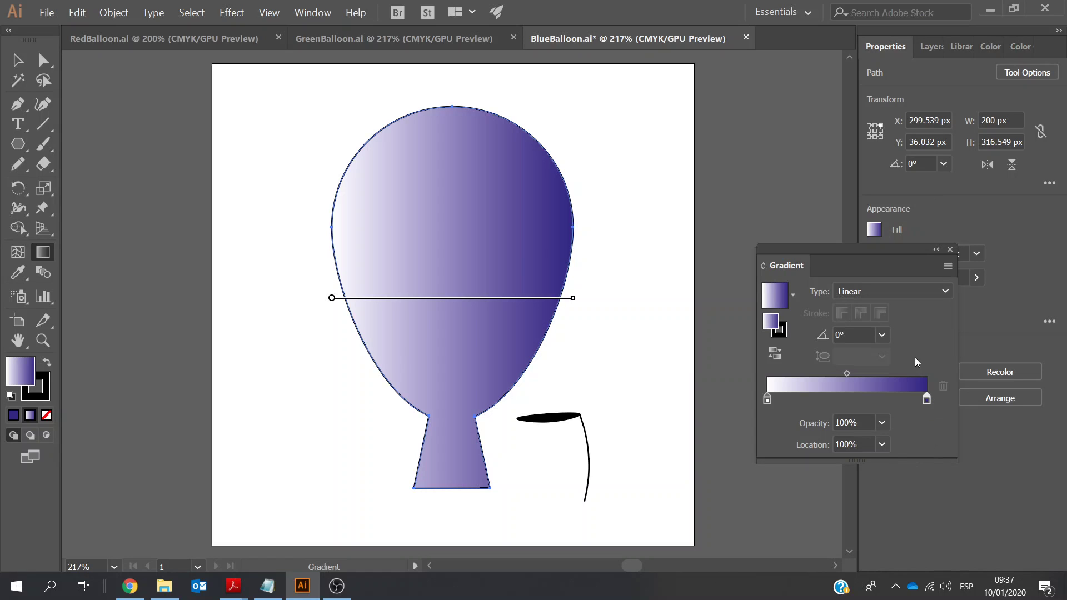
click(944, 290)
click(931, 325)
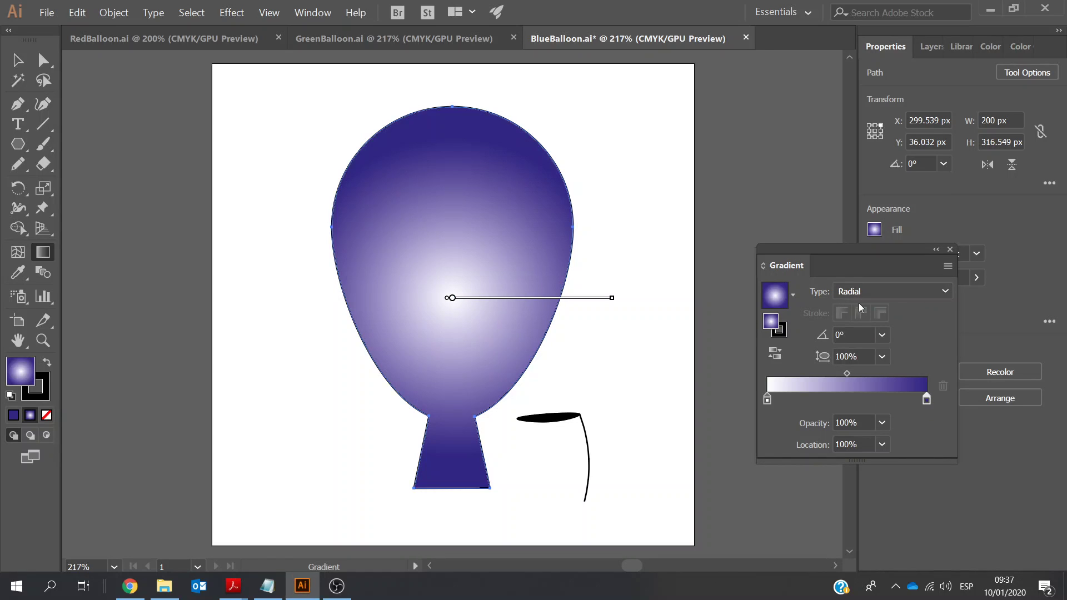
- Move the radial gradient's white centre to the upper right of the balloon's body and shift its dark blue stop inward
mouse_move(525, 295)
mouse_down()
mouse_move(527, 242)
mouse_move(571, 203)
mouse_move(568, 212)
mouse_up()
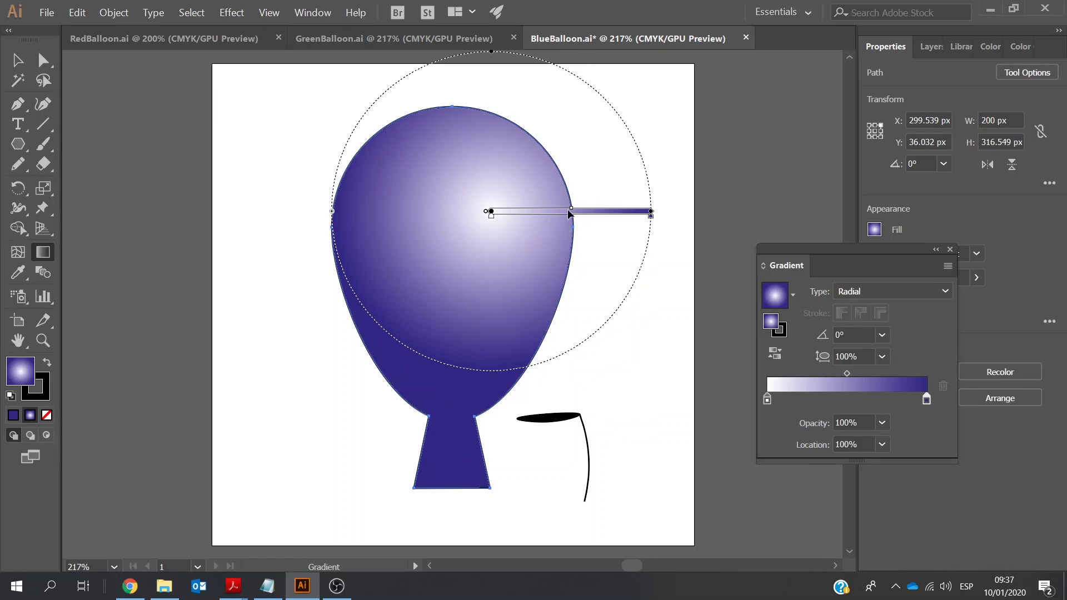
mouse_move(650, 221)
drag(649, 223, 617, 218)
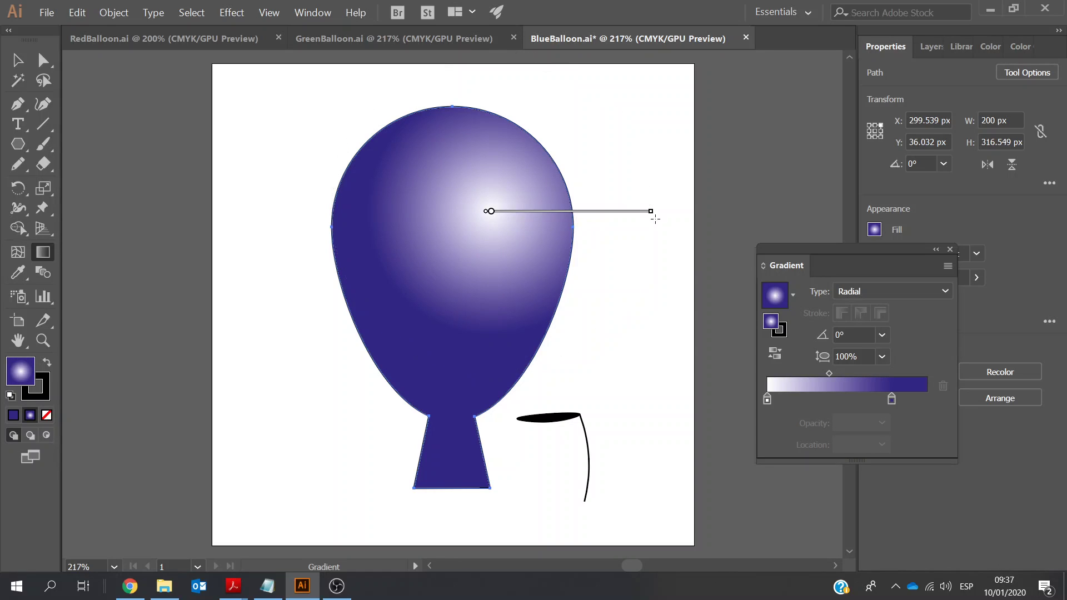
- Shift the radial gradient's dark blue stop slightly closer to its white centre on the balloon's body, and deselect the balloon
mouse_move(615, 219)
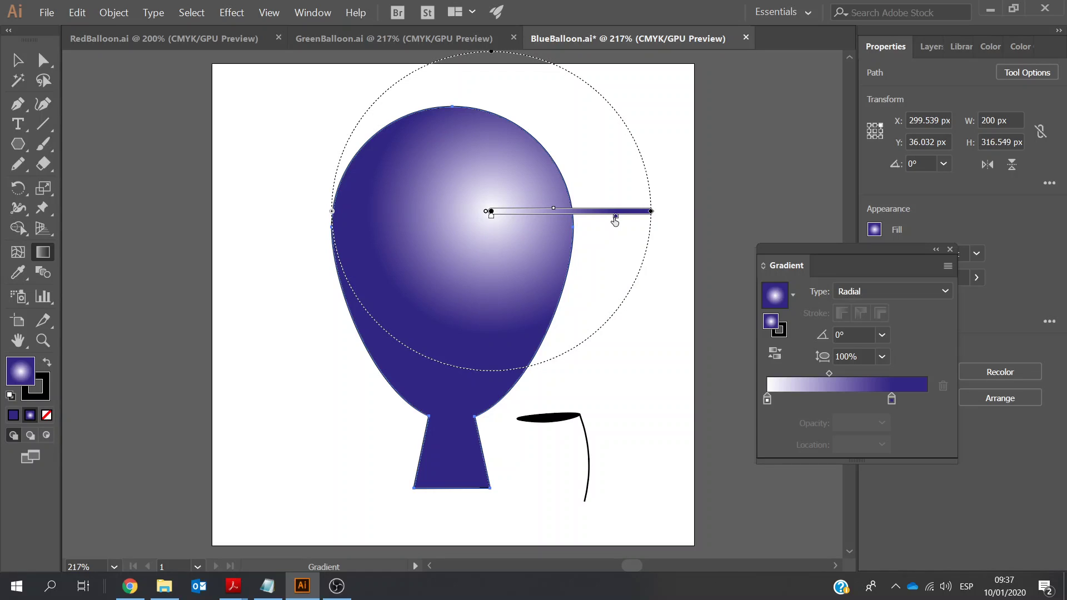
drag(614, 221, 607, 220)
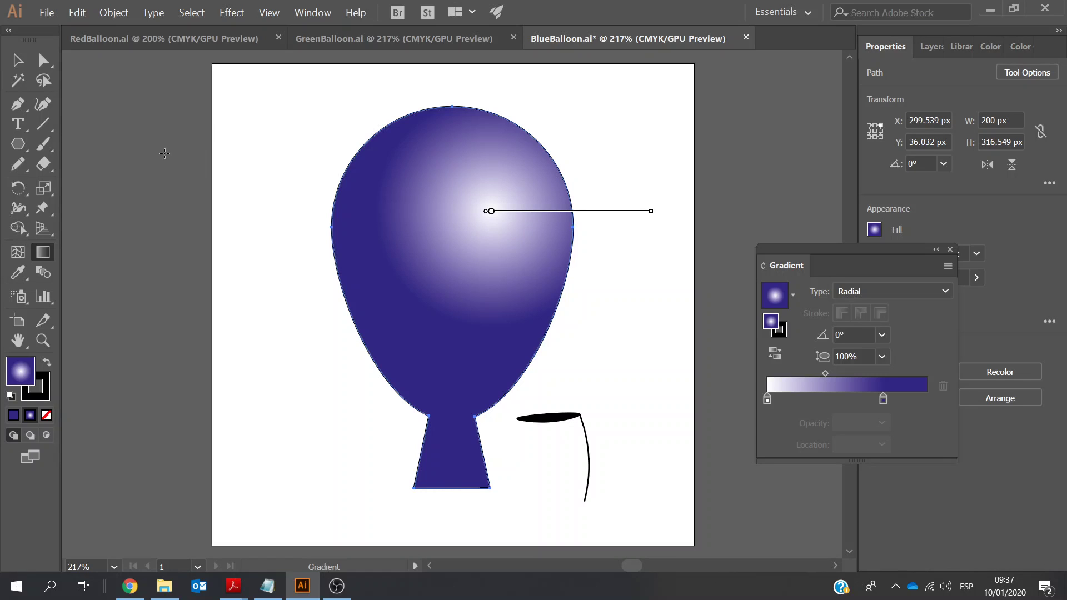
drag(334, 183, 648, 238)
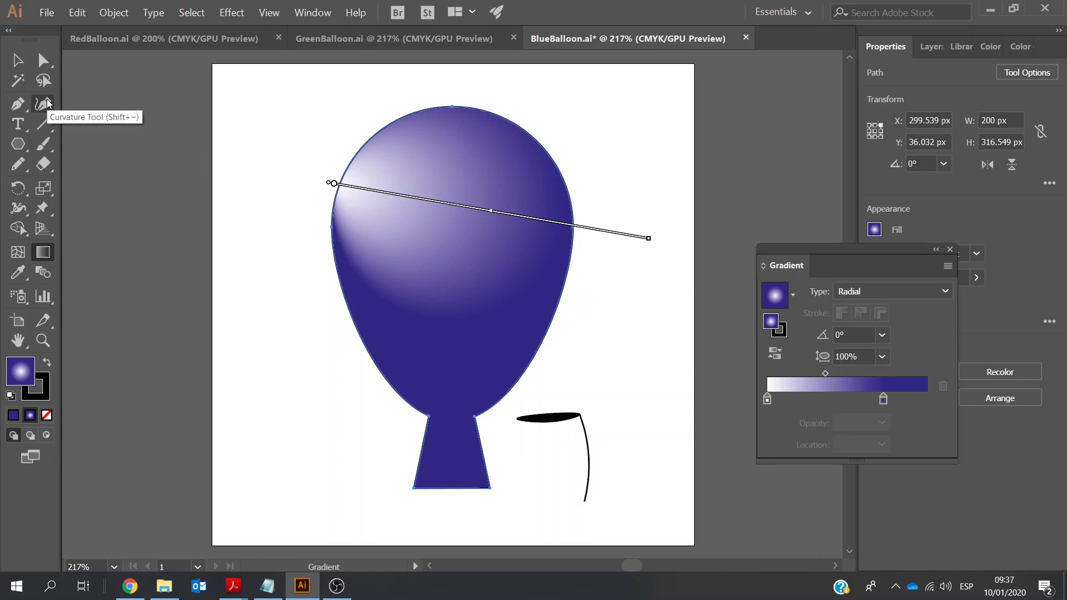
key(ctrl+z)
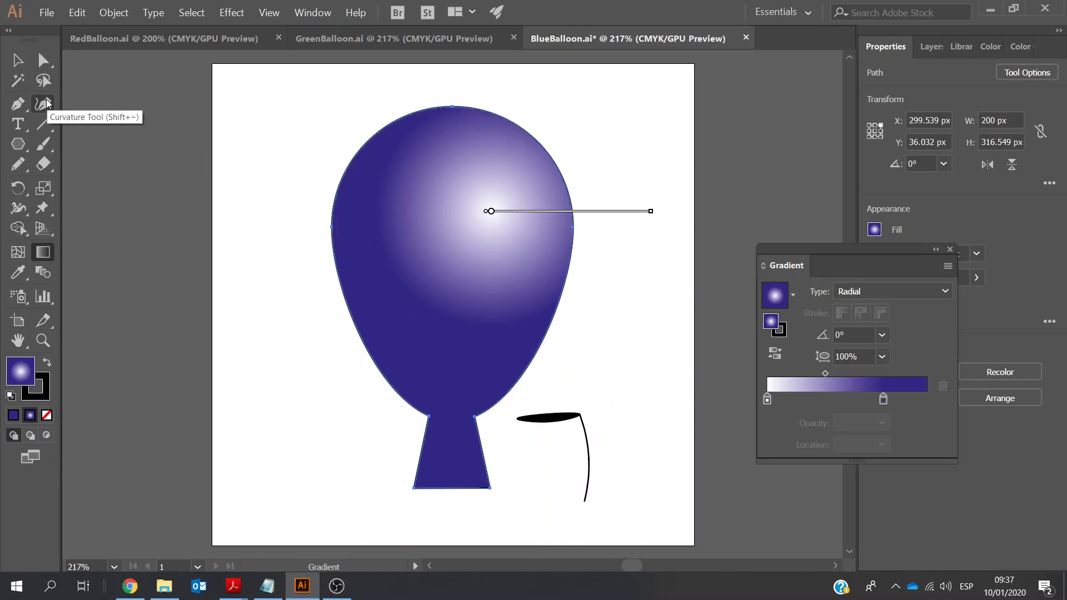
click(16, 62)
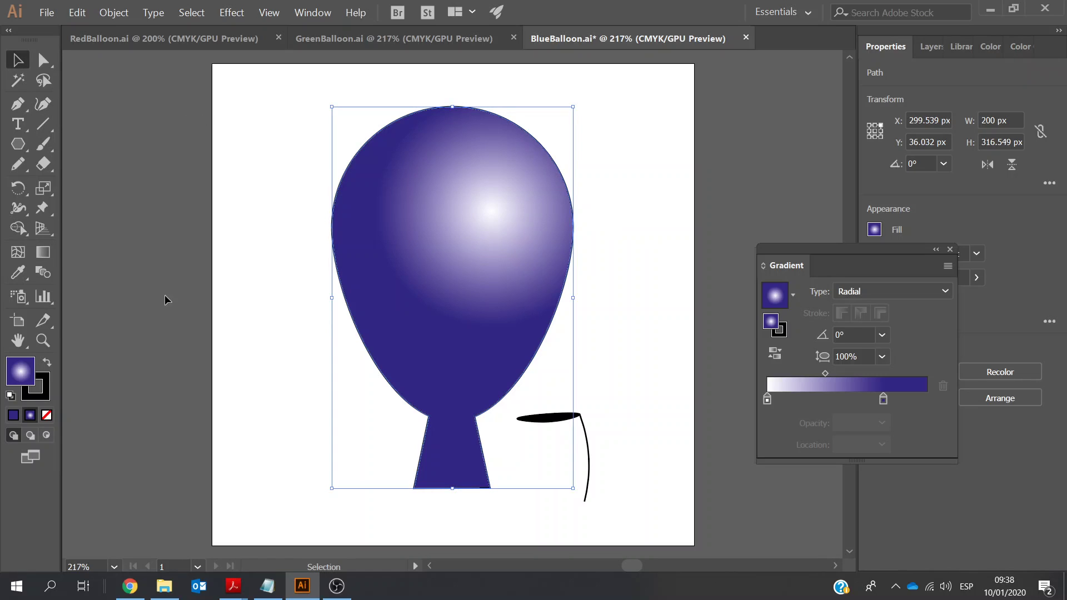
click(247, 223)
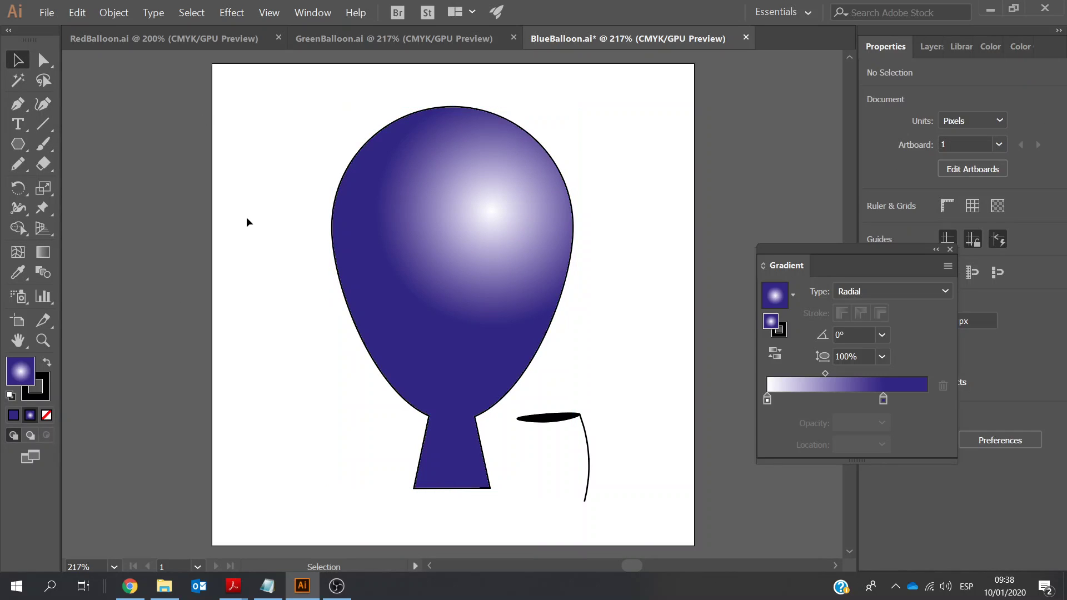
- Nudge the black knot-and-string group onto the top of the blue balloon's neck, at about X 236.8 px, Y 287.2 px
click(562, 424)
key(Left)
key(Left)
key(Left)
key(Left)
key(Left)
key(Left)
key(Left)
key(Left)
key(Left)
key(Left)
key(Left)
key(Left)
key(Left)
key(Left)
key(Left)
key(Left)
key(Left)
key(Left)
key(Left)
key(Left)
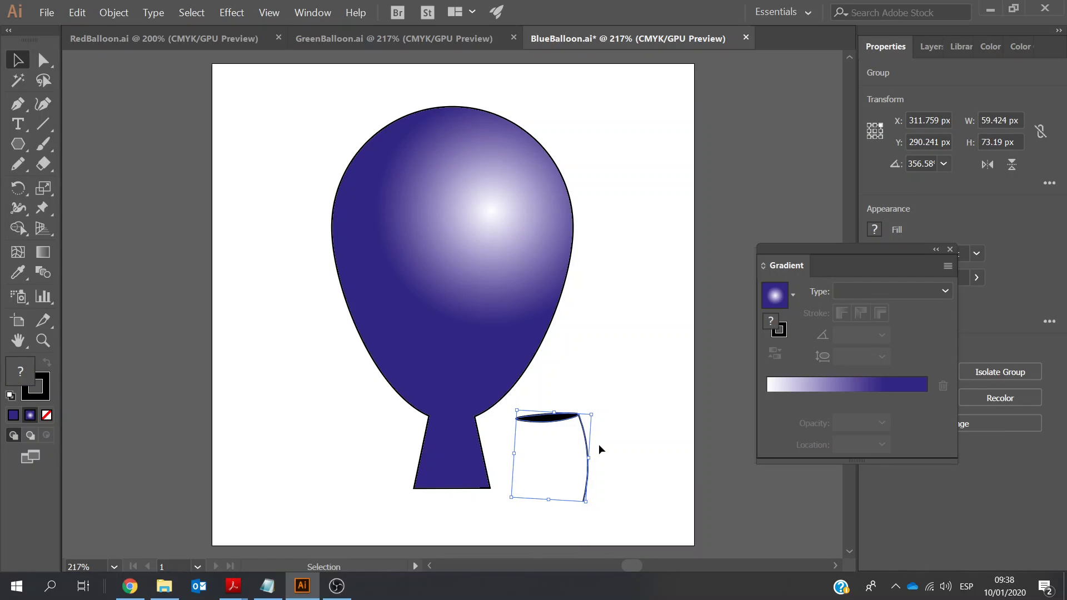
key(Left)
key(Left)
key(Left)
key(Left)
key(Left)
key(Left)
key(Left)
key(Left)
key(Left)
key(Left)
key(Left)
key(Left)
key(Left)
key(Left)
key(Left)
key(Left)
key(Left)
key(Left)
key(Left)
key(Left)
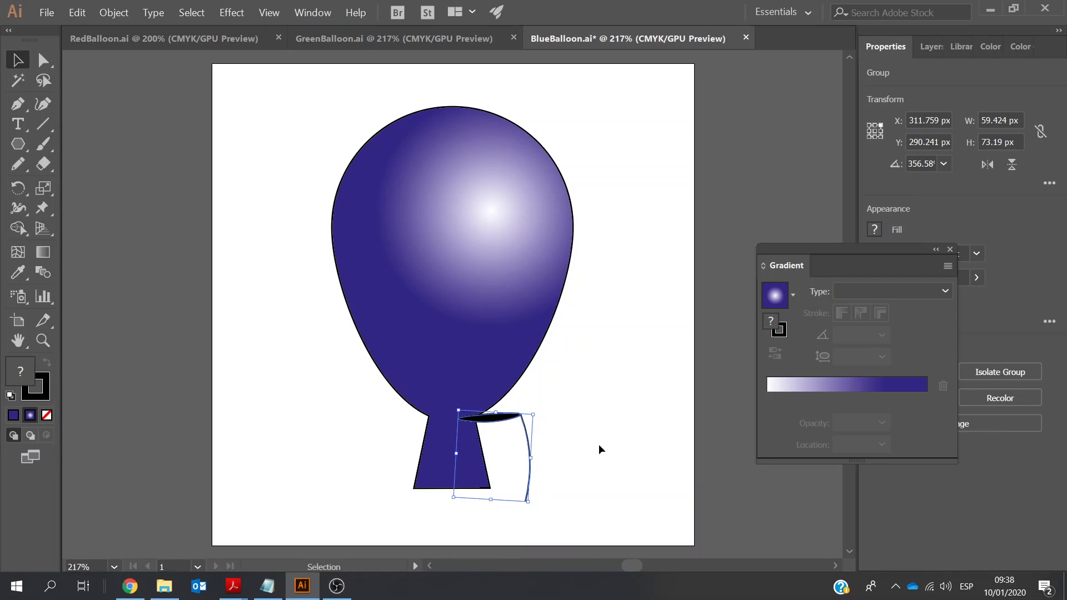
key(Left)
key(Left)
key(Left)
key(Left)
key(Left)
key(Left)
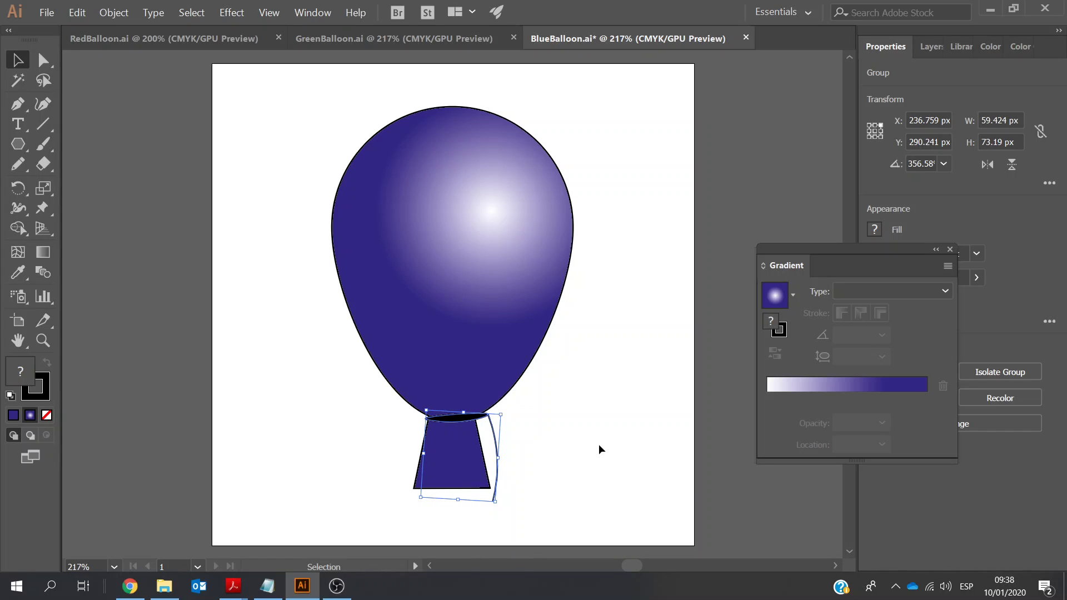
key(Right)
key(Down)
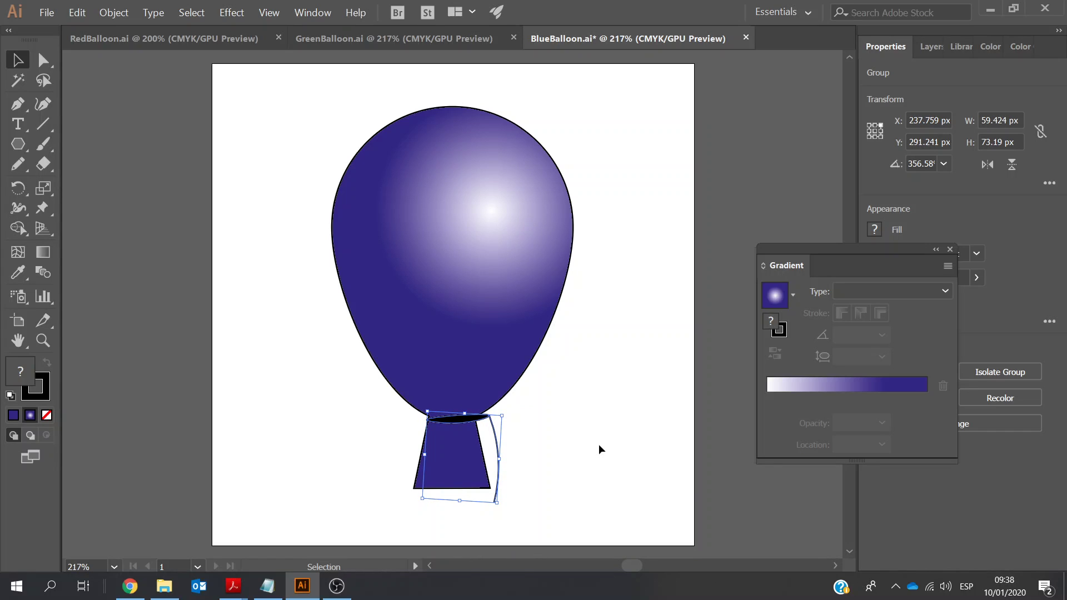
key(Left)
key(Up)
key(Up)
key(Up)
key(Up)
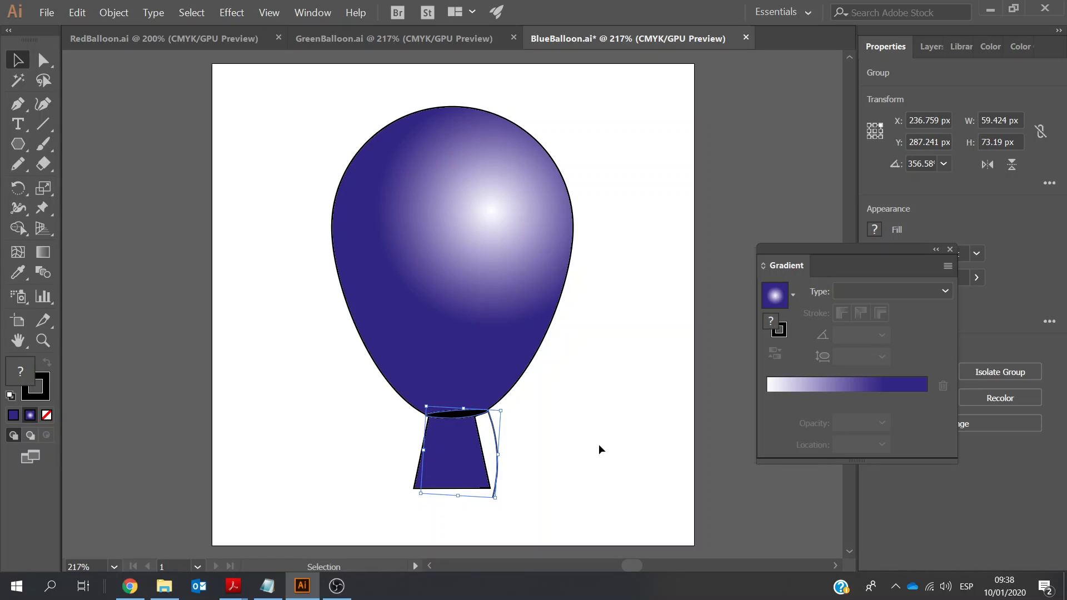
click(580, 114)
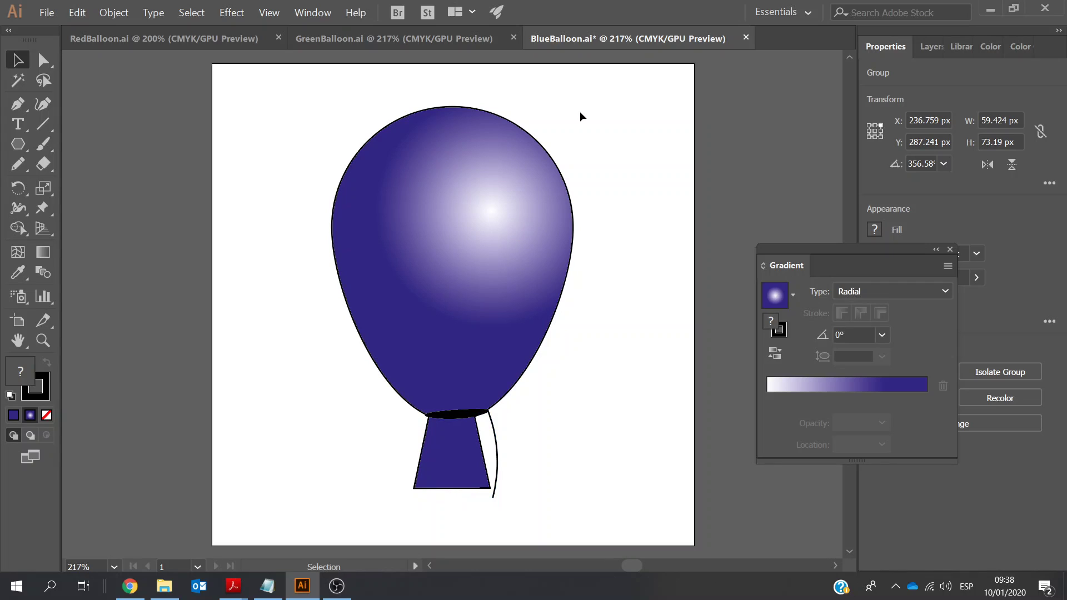
- Close the gradient settings and group all parts of the blue balloon into one object
click(950, 249)
key(ctrl+a)
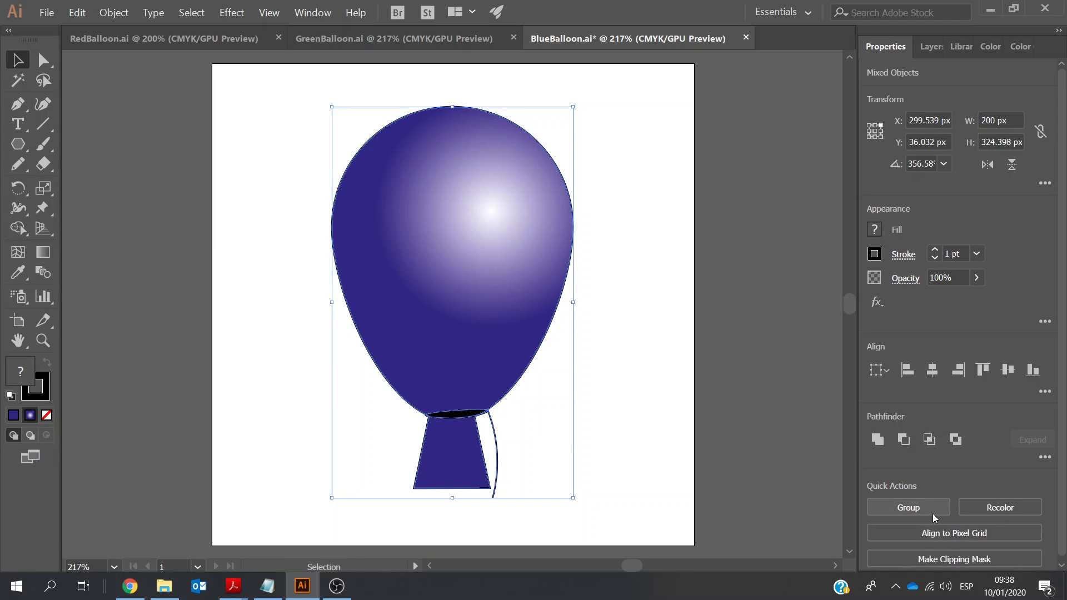
click(937, 508)
- Group all parts of the green balloon in GreenBalloon.ai and save the file
click(345, 41)
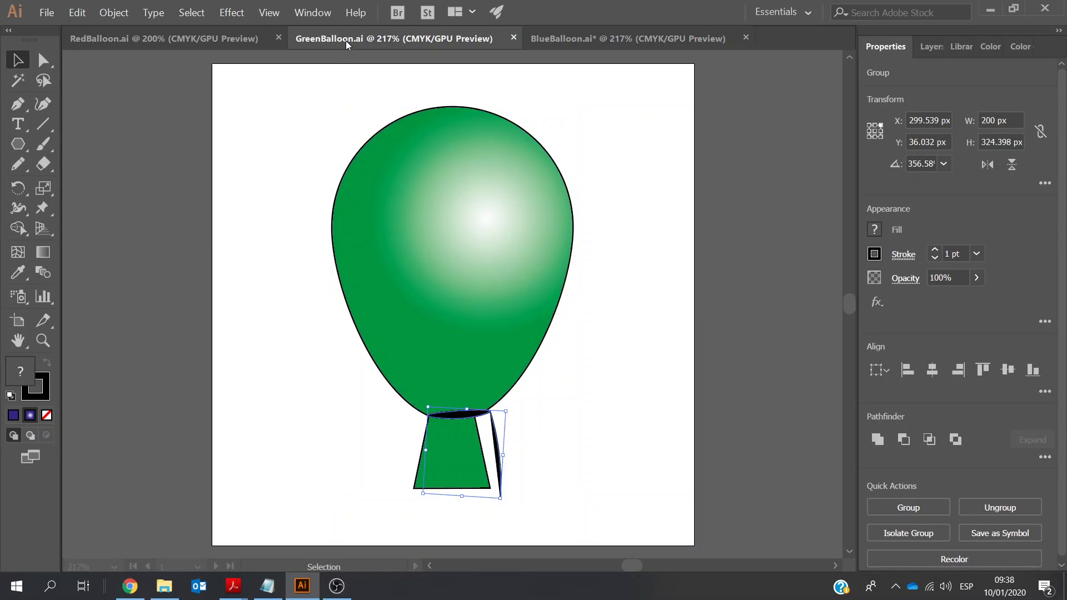
click(711, 328)
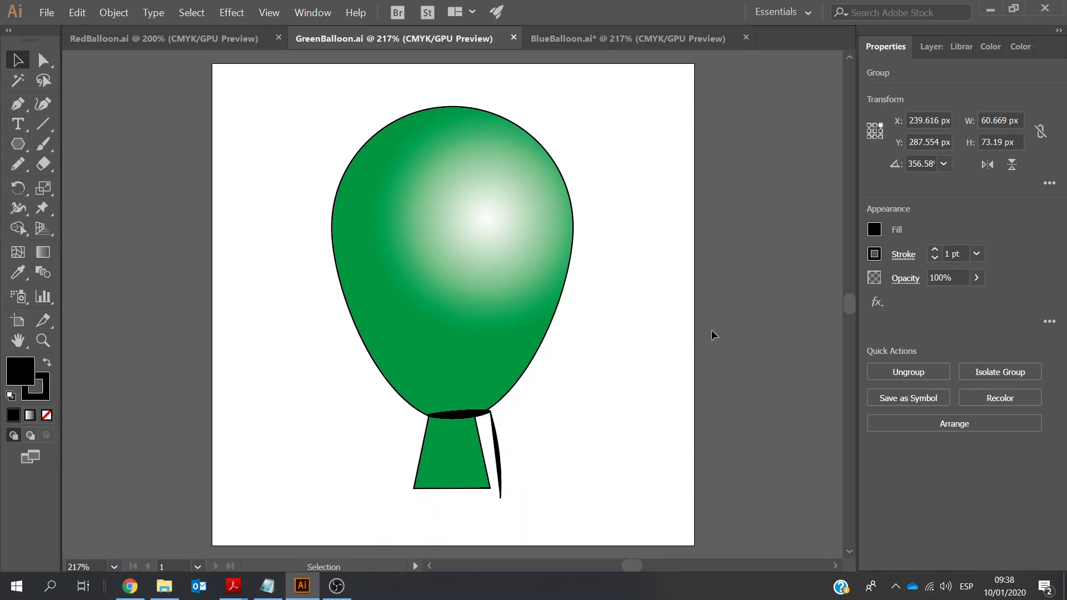
key(a)
key(ctrl+a)
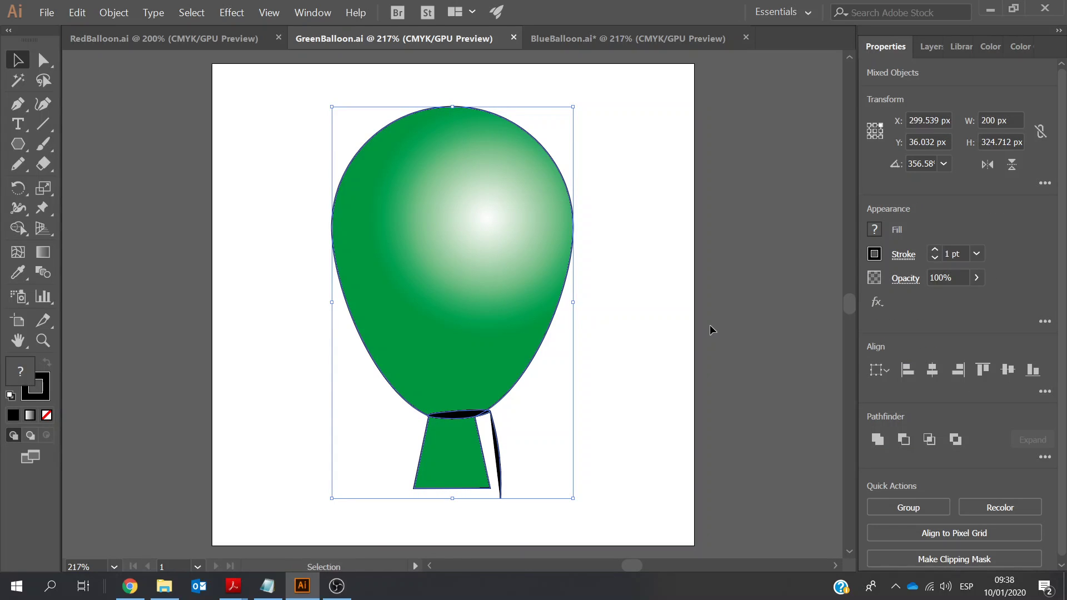
click(915, 507)
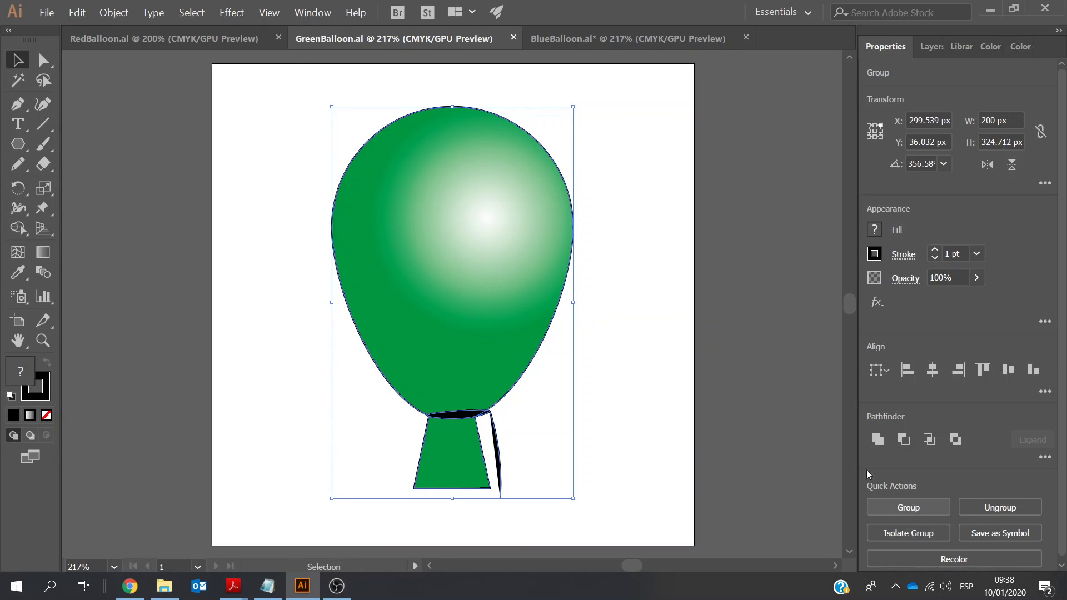
click(56, 14)
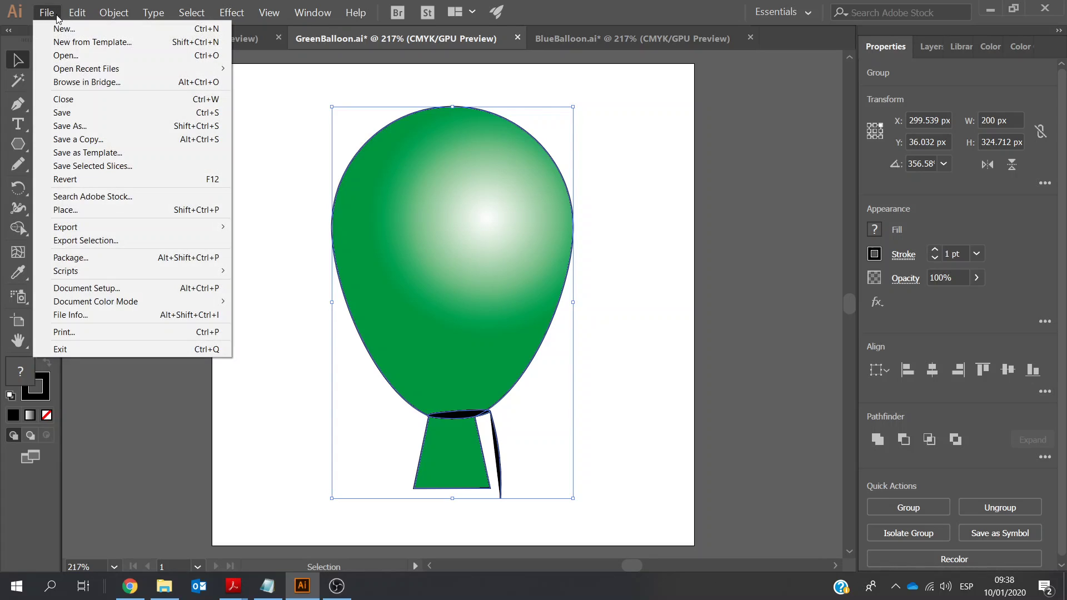
click(62, 112)
- Save the grouped blue balloon in BlueBalloon.ai
click(589, 43)
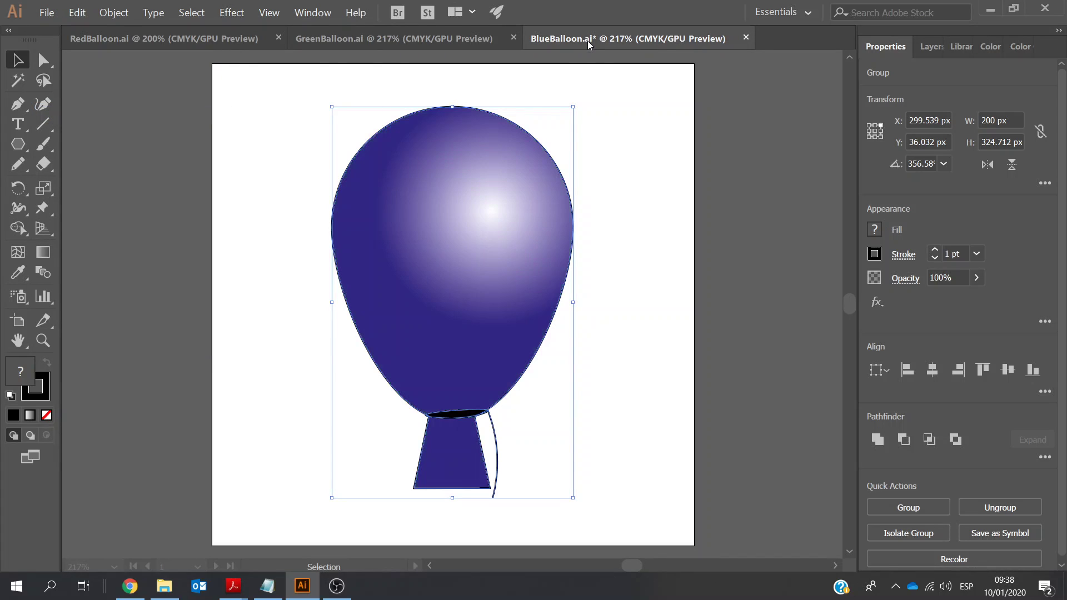
click(47, 13)
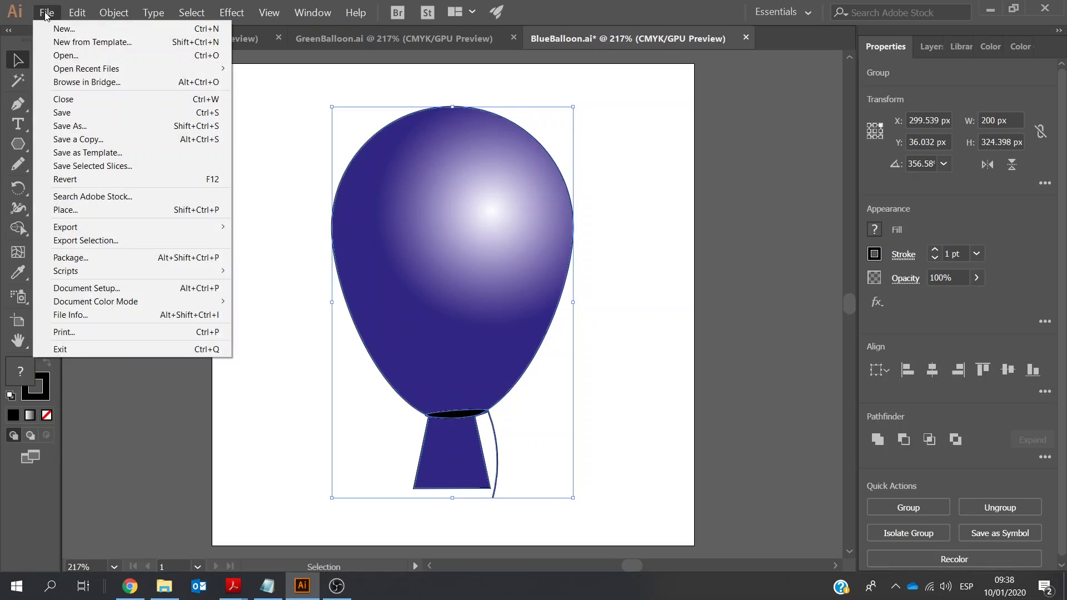
click(58, 113)
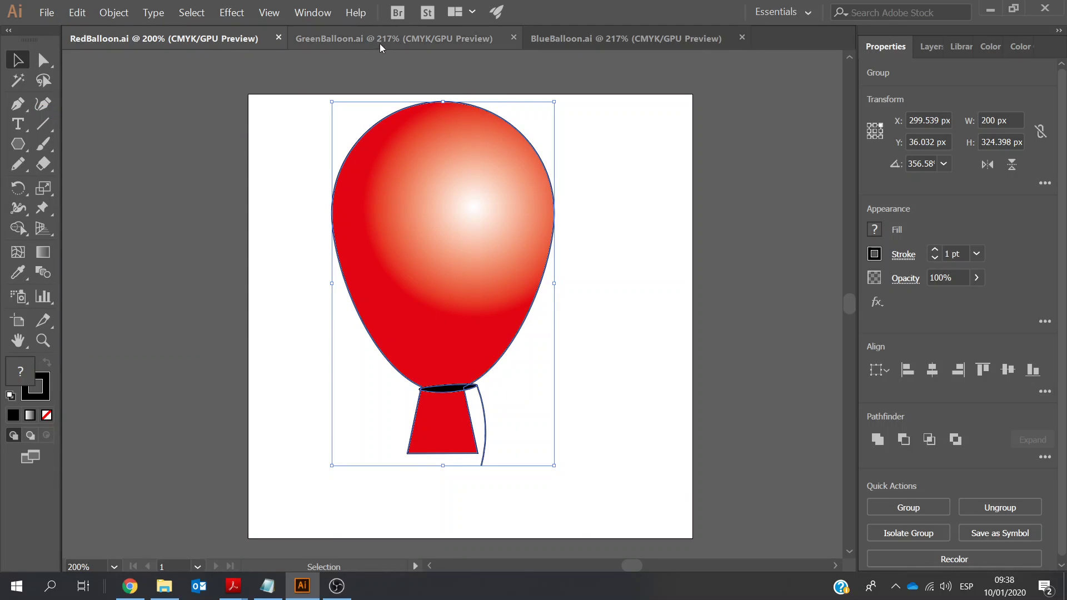
- Save the red balloon document as the SVG file RedBalloon in the Exam CentreNo CandidateNo folder, using the SVG 1.1 profile
click(388, 38)
click(627, 43)
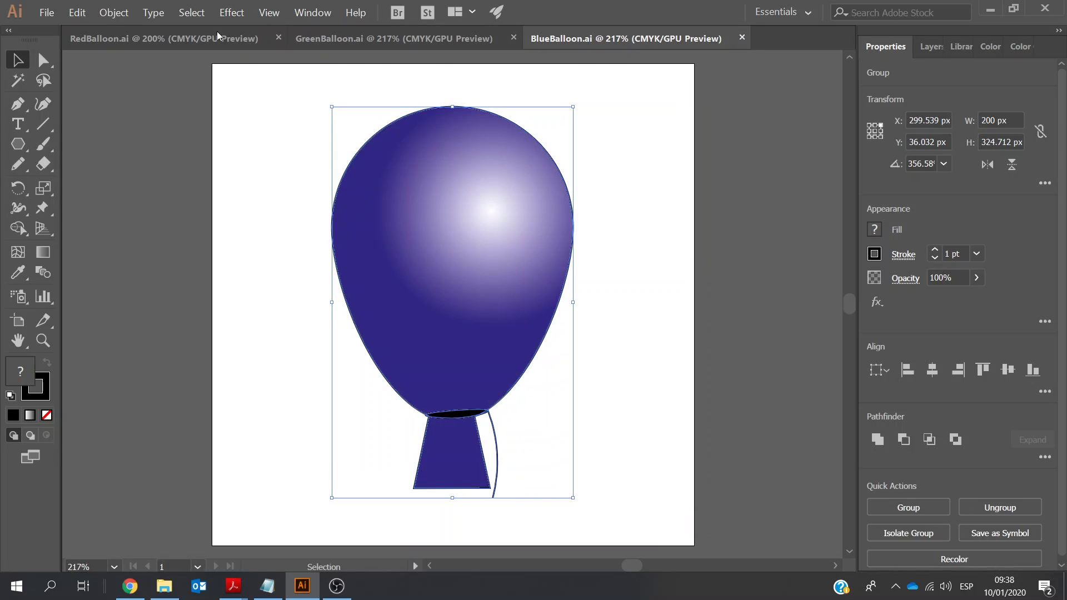
click(189, 41)
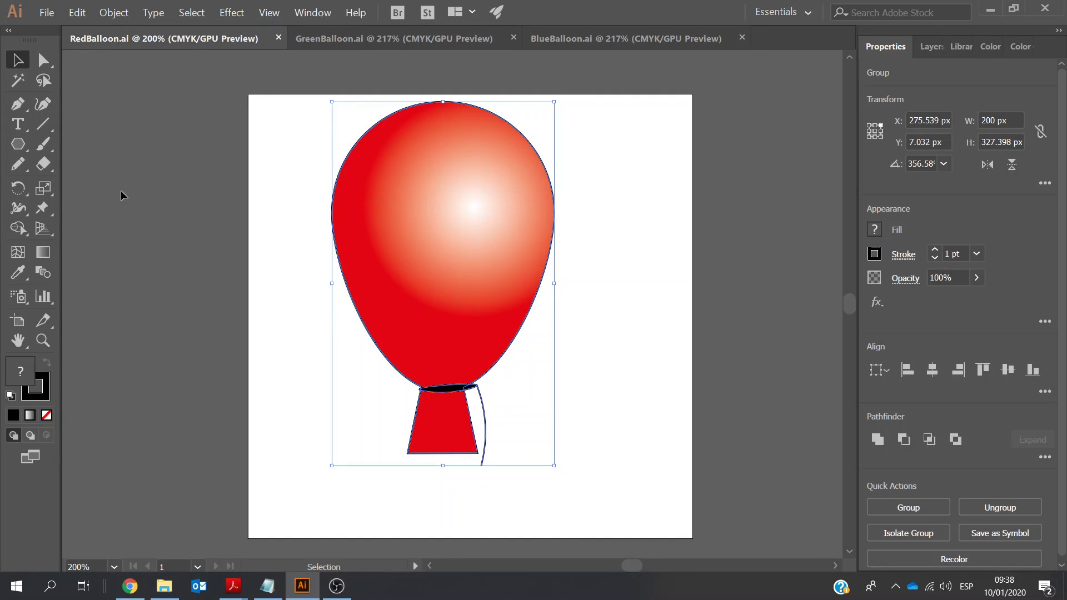
click(47, 15)
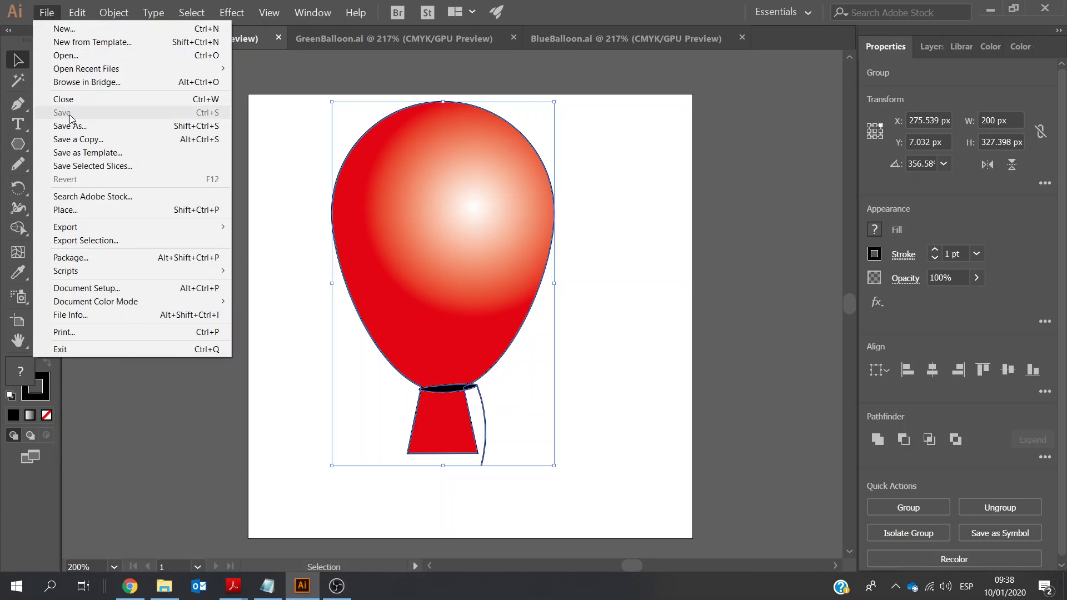
click(77, 128)
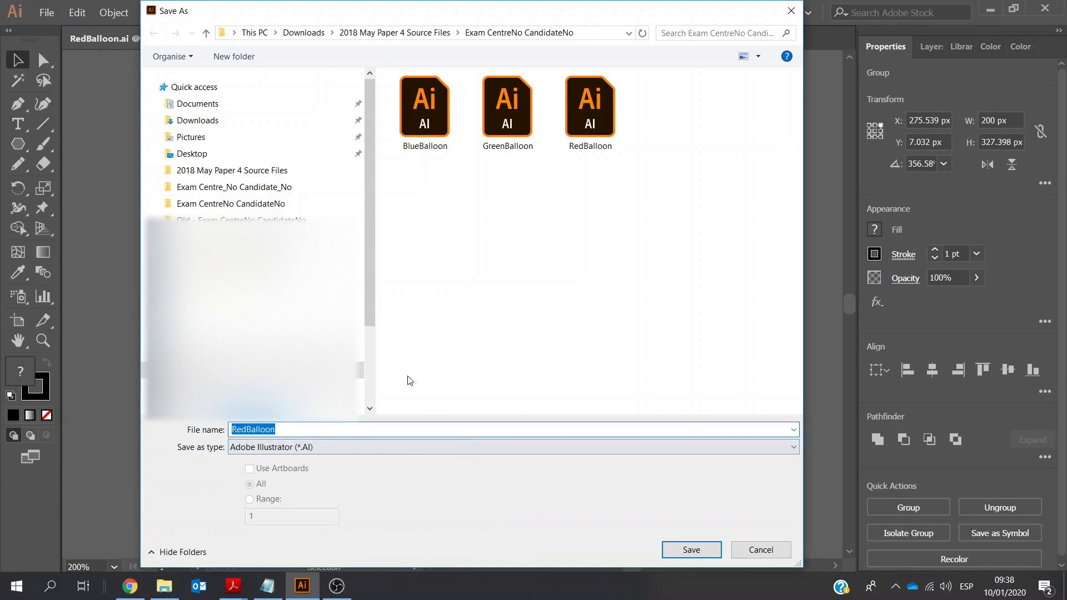
click(419, 449)
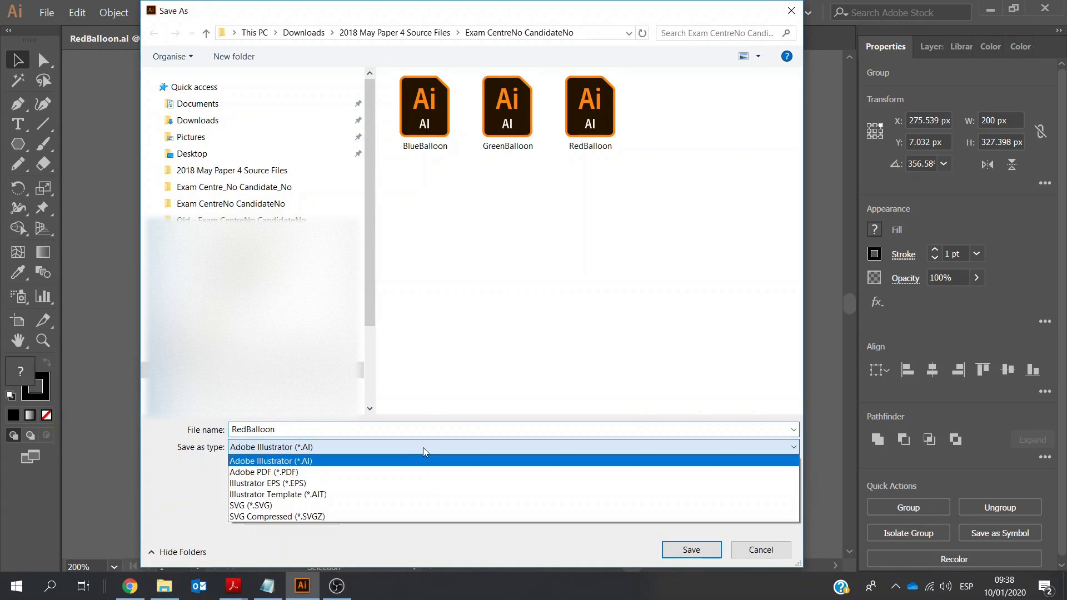
click(421, 505)
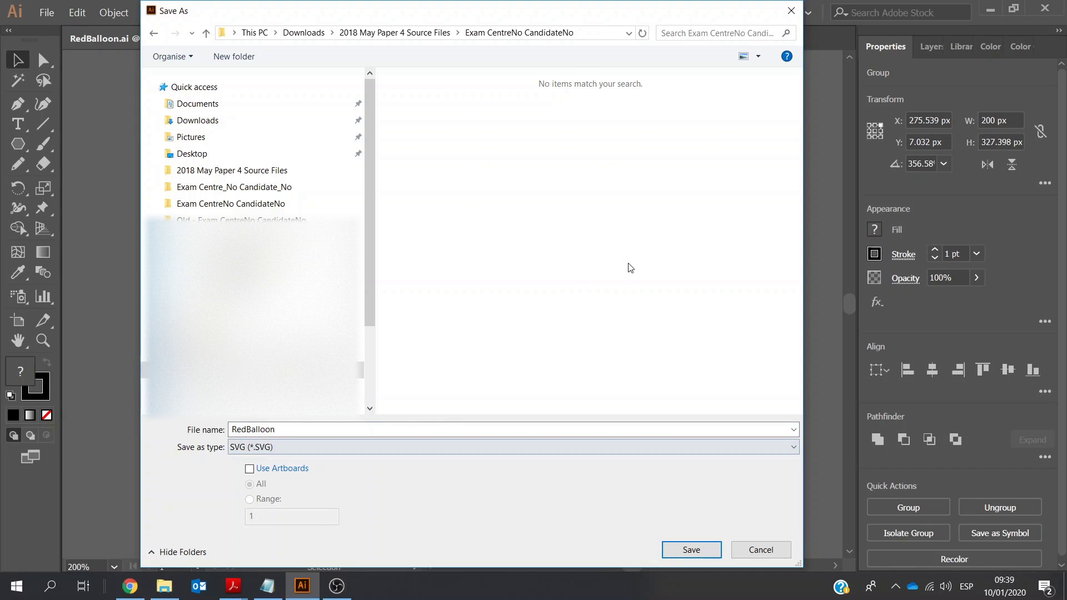
click(688, 550)
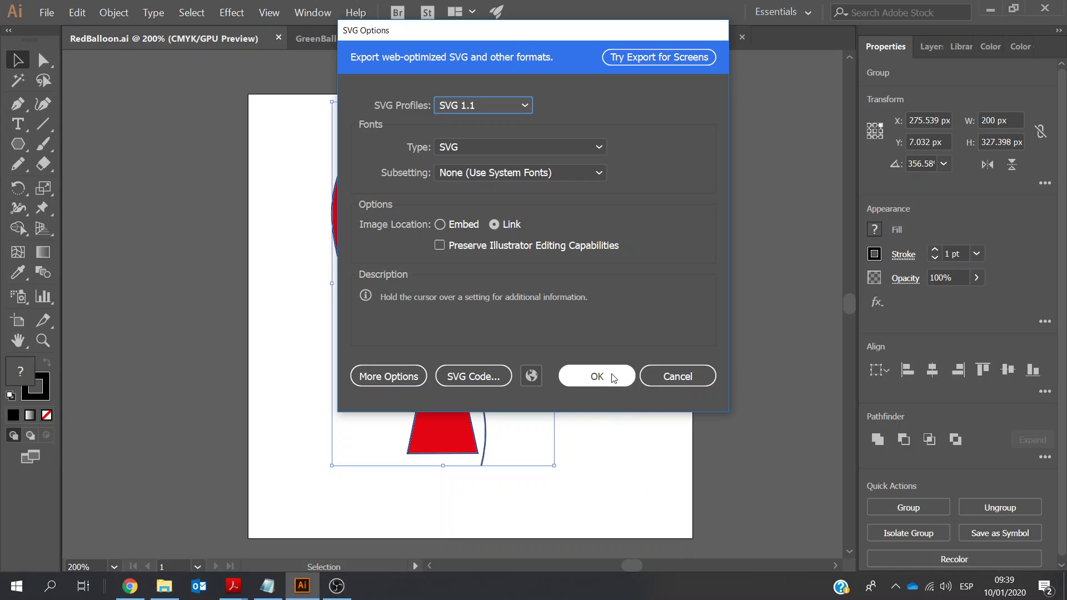
click(611, 376)
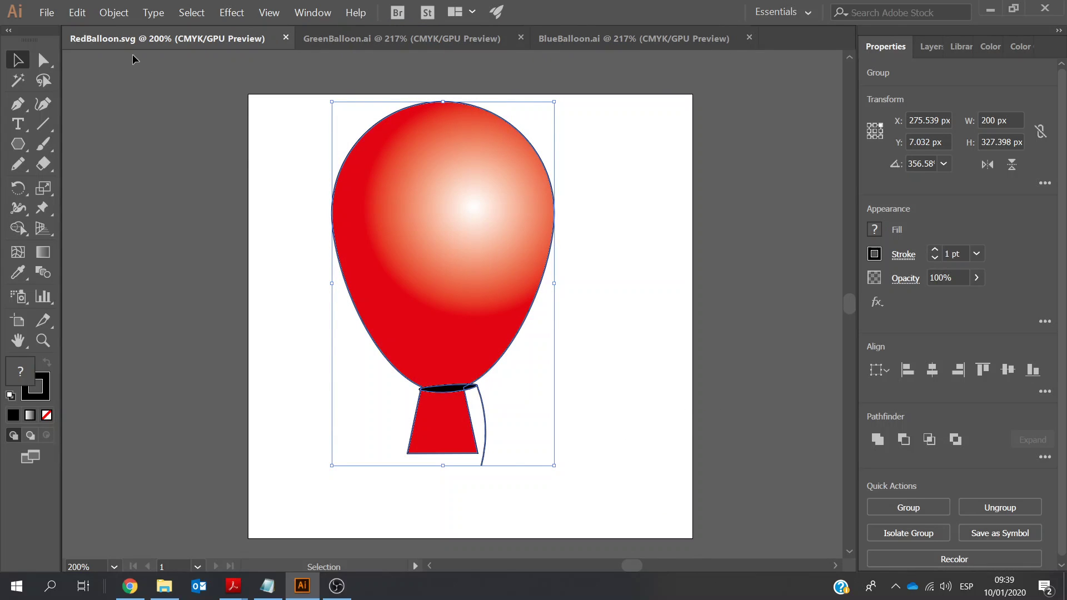
- Save the green balloon document as the SVG file GreenBalloon in the same folder, using the SVG 1.1 profile
click(382, 41)
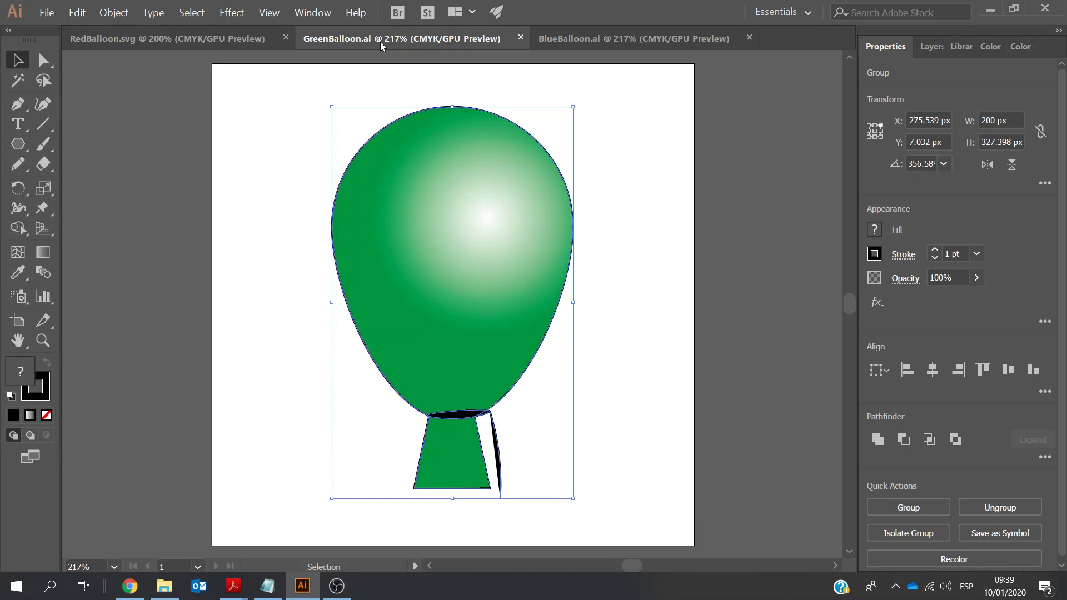
click(49, 15)
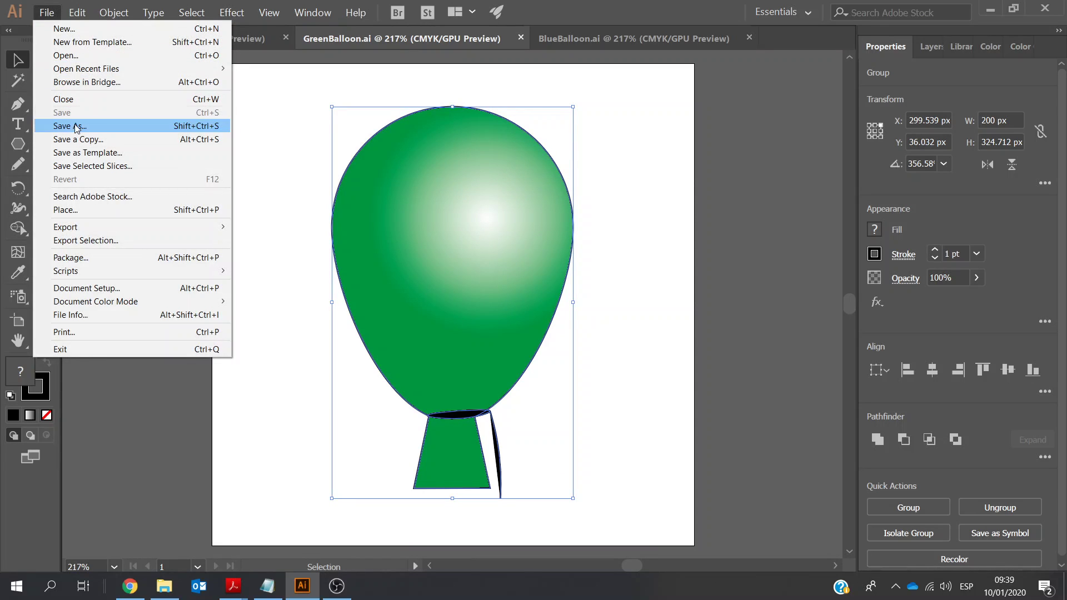
click(77, 127)
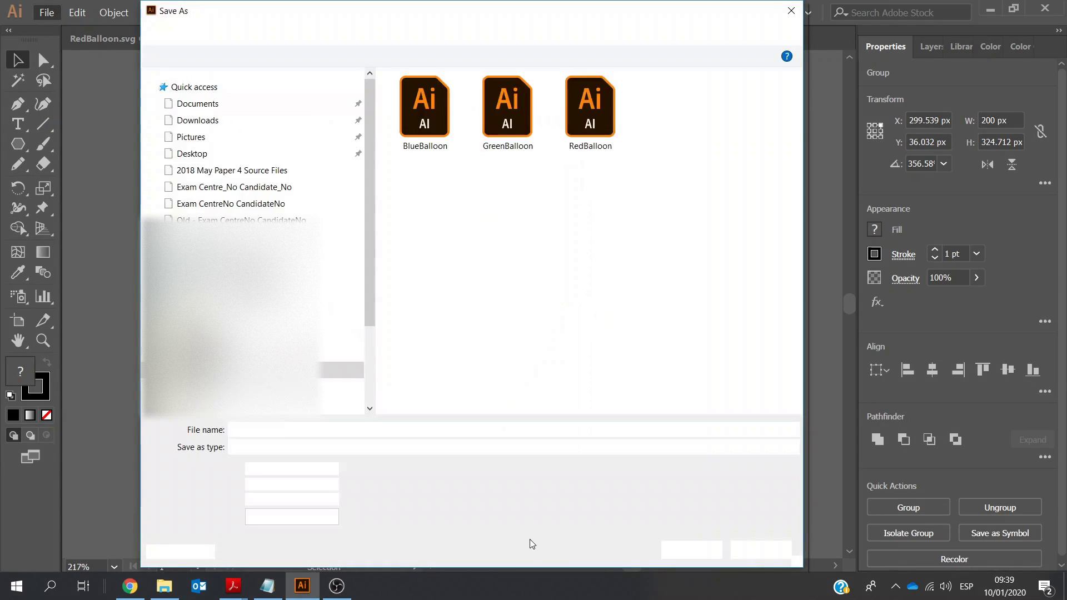
click(507, 447)
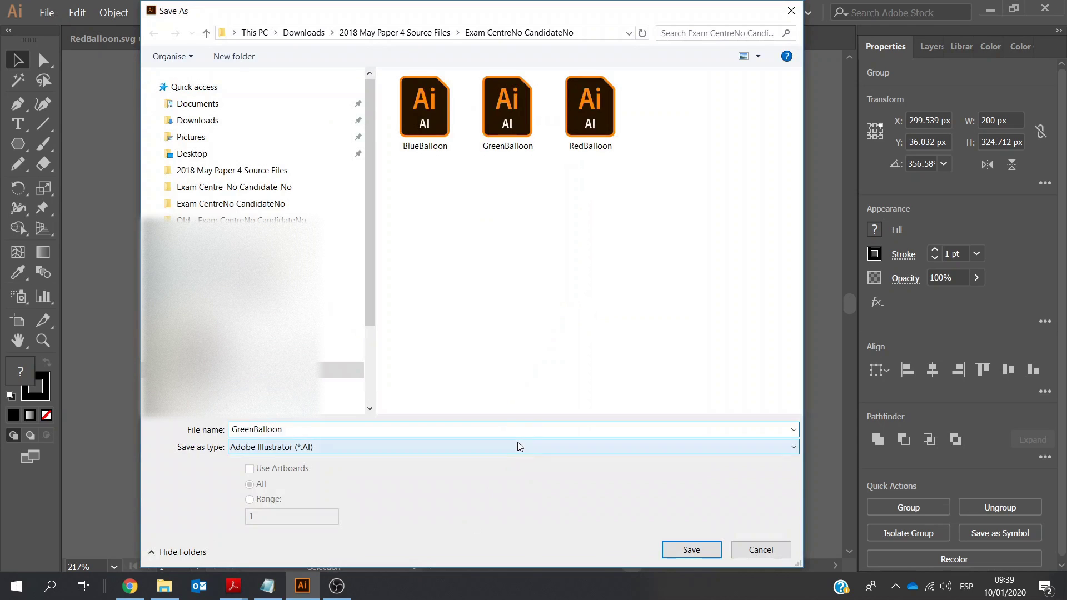
click(503, 507)
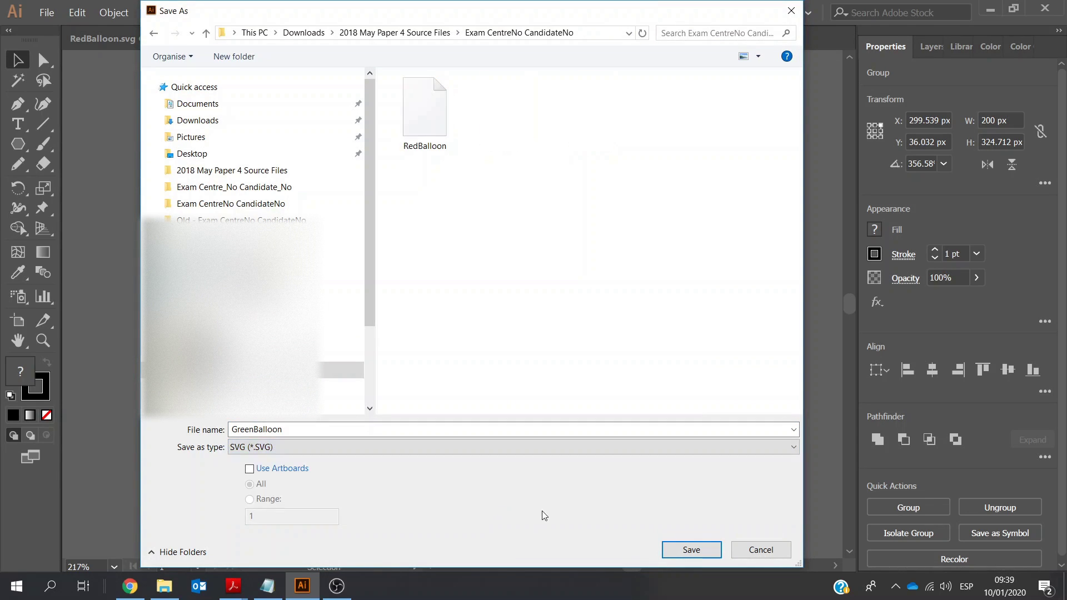
click(685, 548)
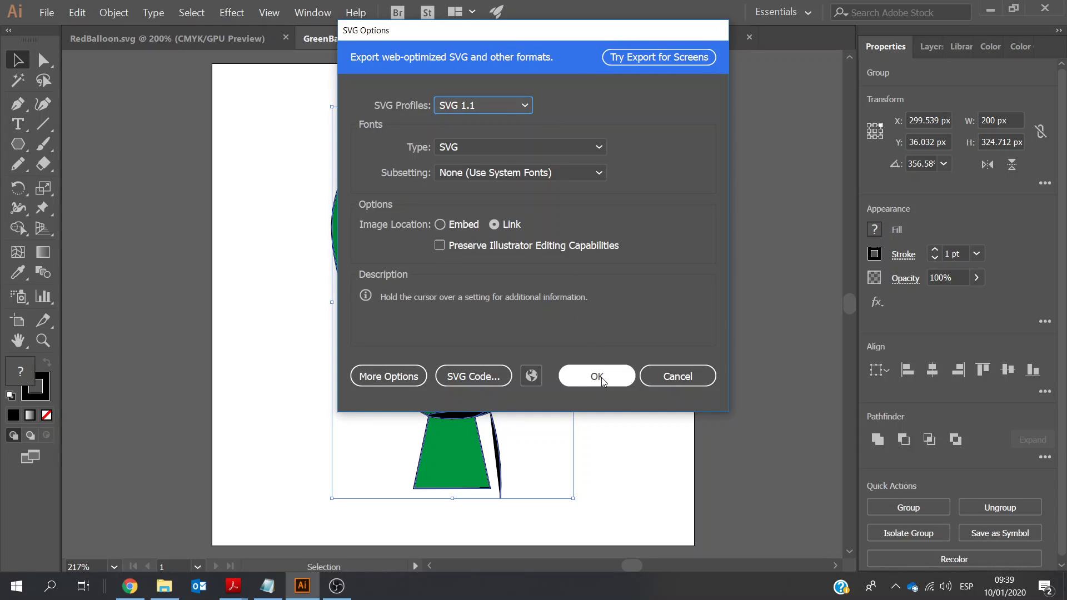
click(602, 378)
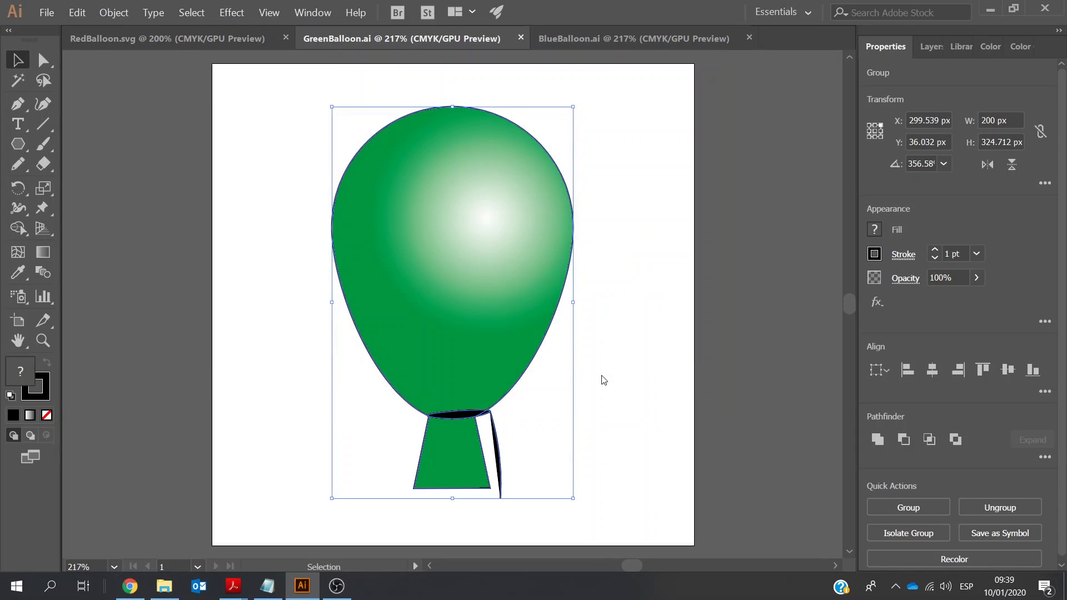
- Save the blue balloon document as the SVG file BlueBalloon in the same folder, using the SVG 1.1 profile
click(639, 38)
click(47, 12)
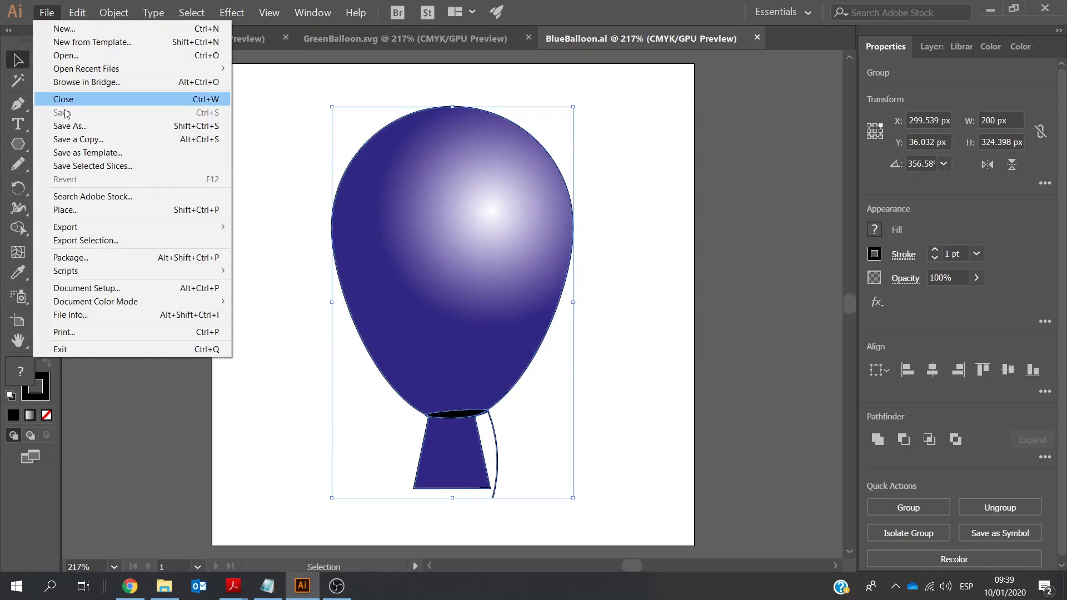
click(69, 126)
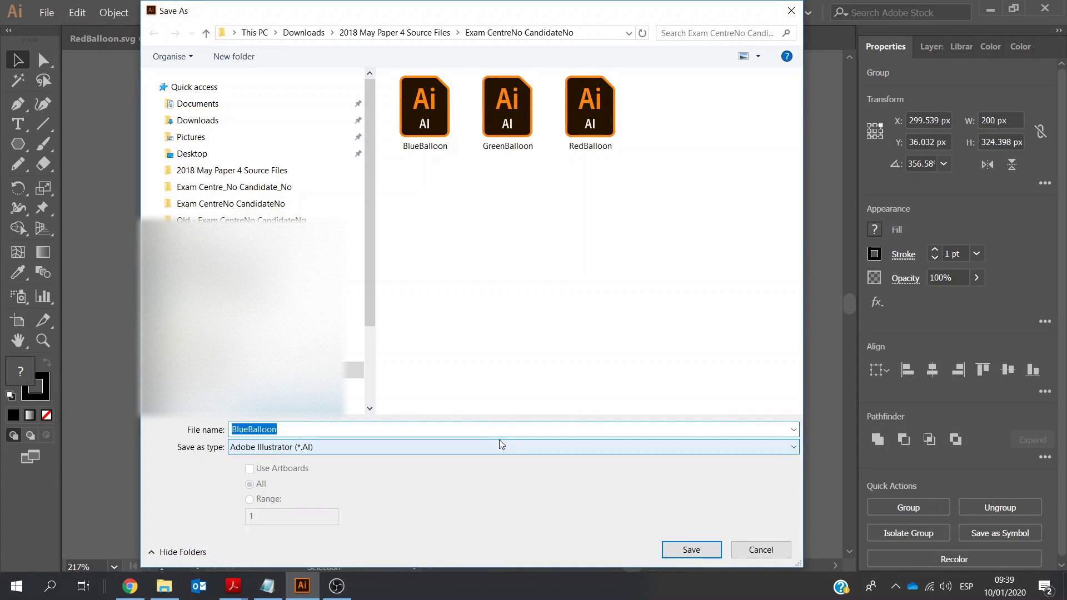
click(498, 447)
click(500, 506)
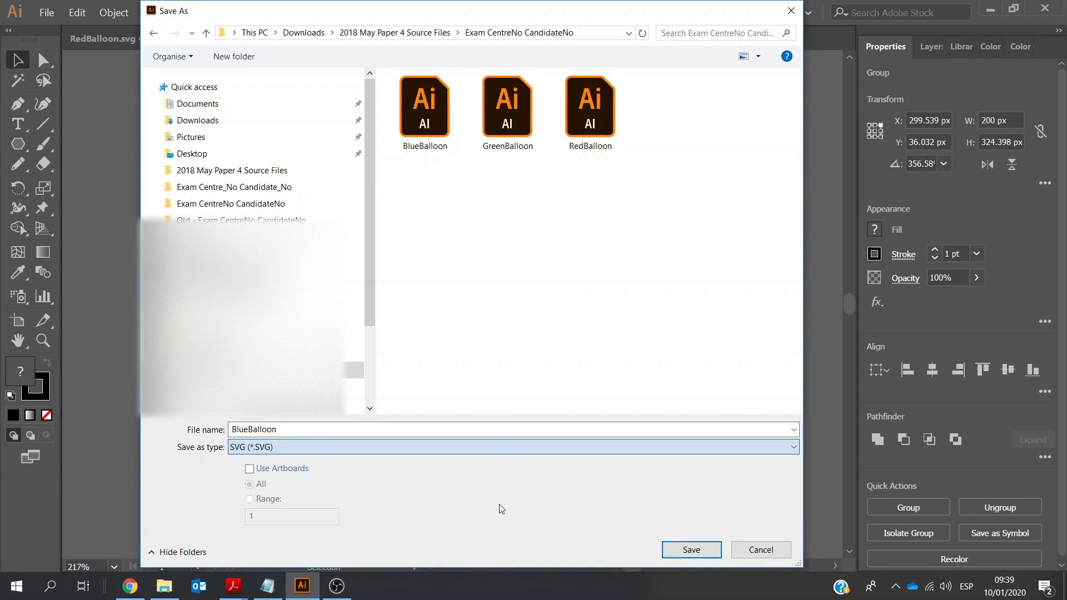
click(701, 552)
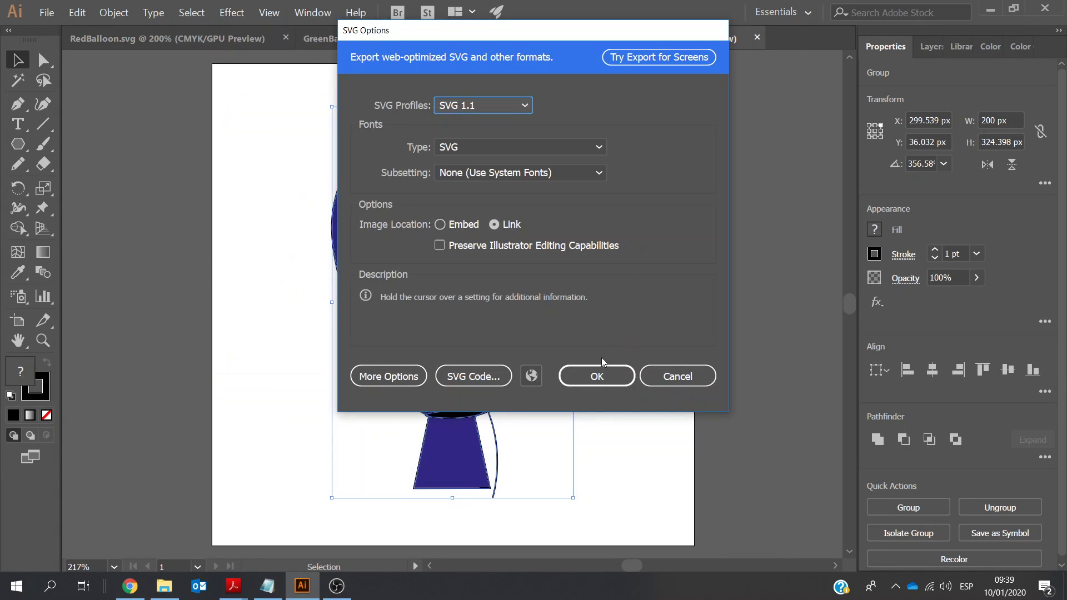
click(601, 381)
click(48, 14)
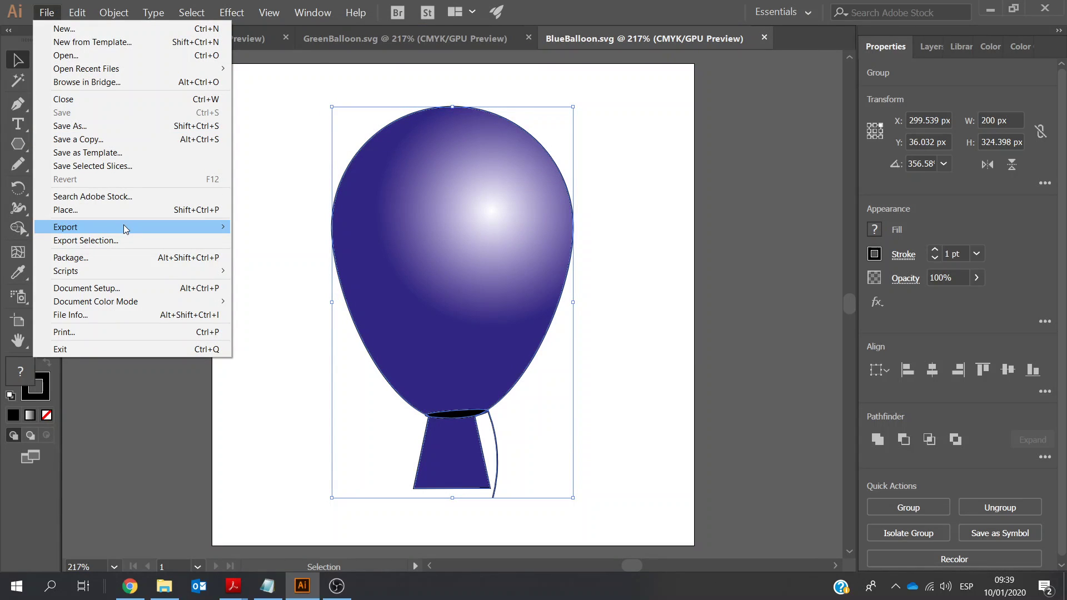
mouse_move(127, 228)
click(247, 241)
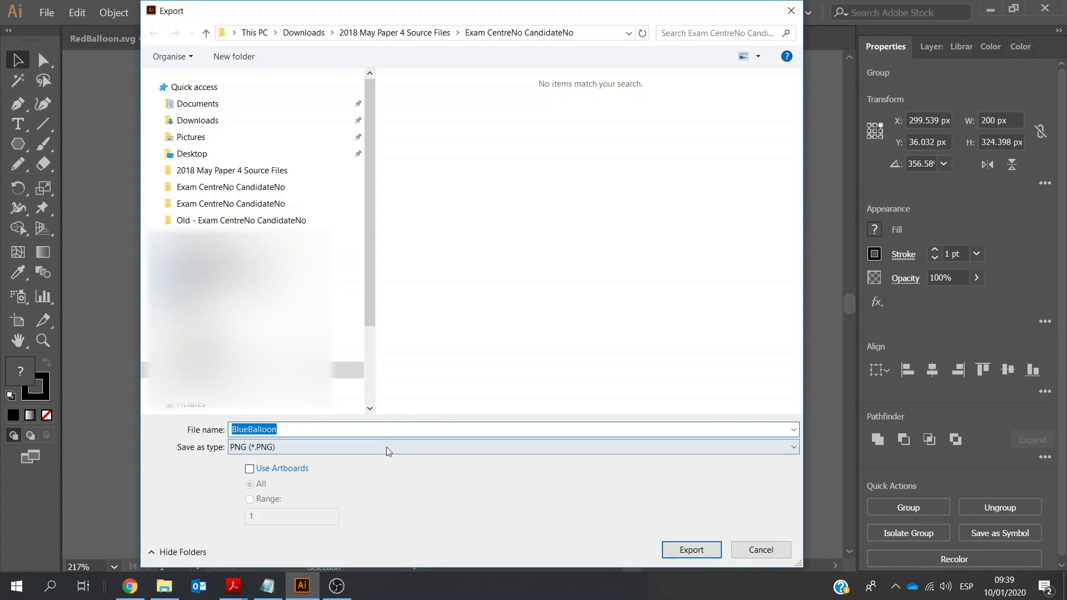
click(389, 444)
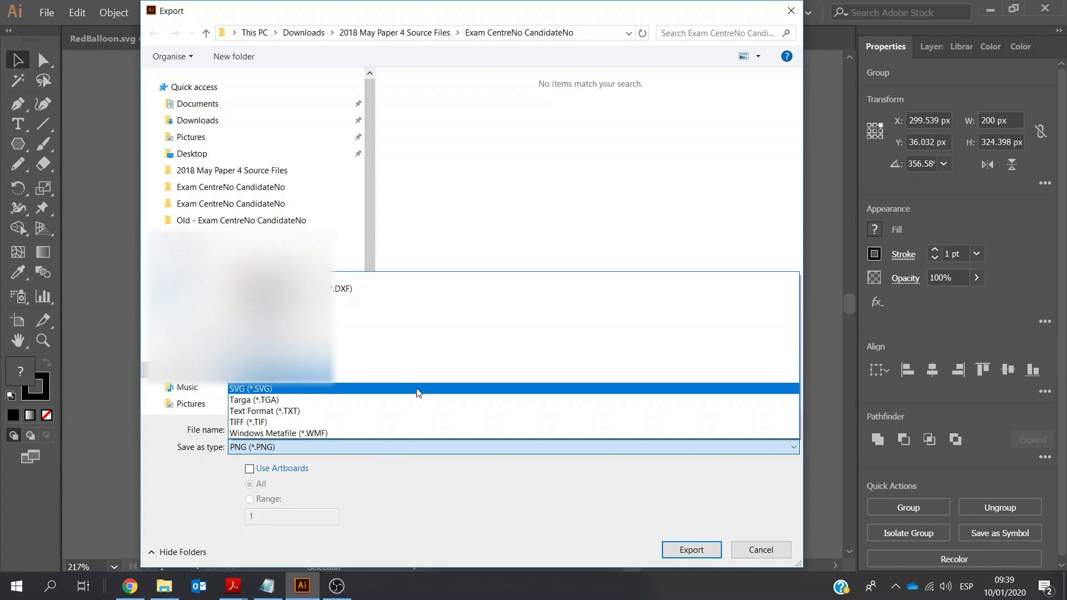
click(760, 553)
click(759, 550)
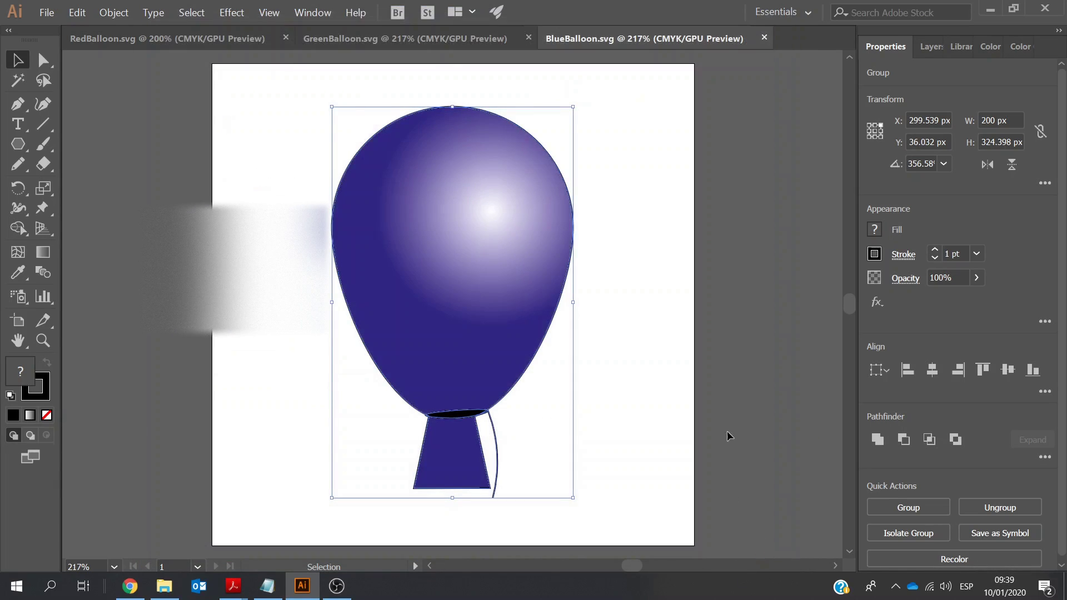
- Switch to 9626_s18_qp_04.pdf in Acrobat Reader and examine tasks (c) and (d) for the three-balloon image and its text
mouse_move(248, 580)
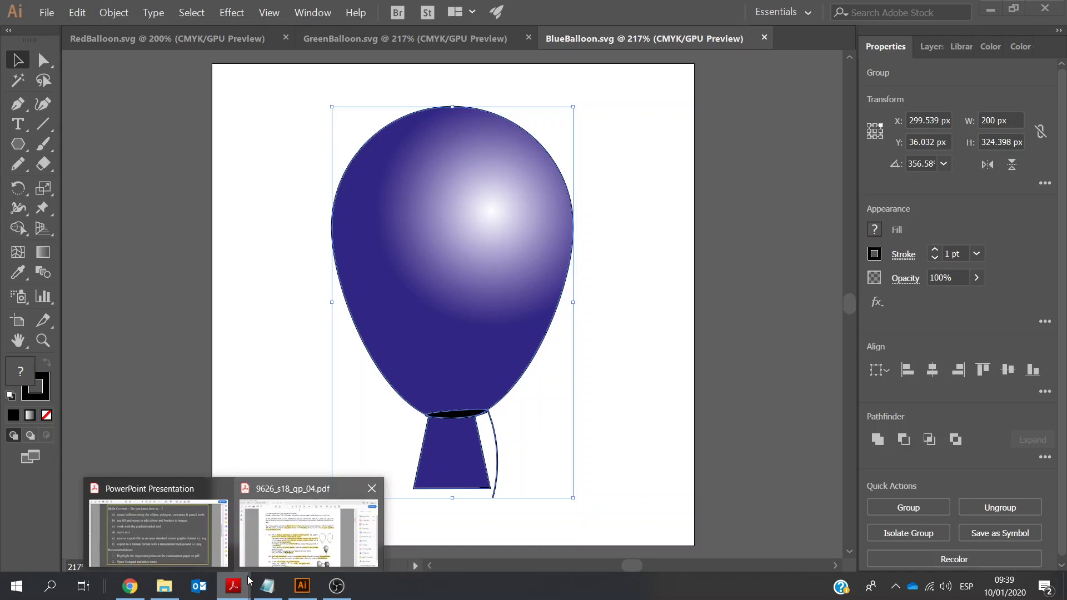
click(314, 547)
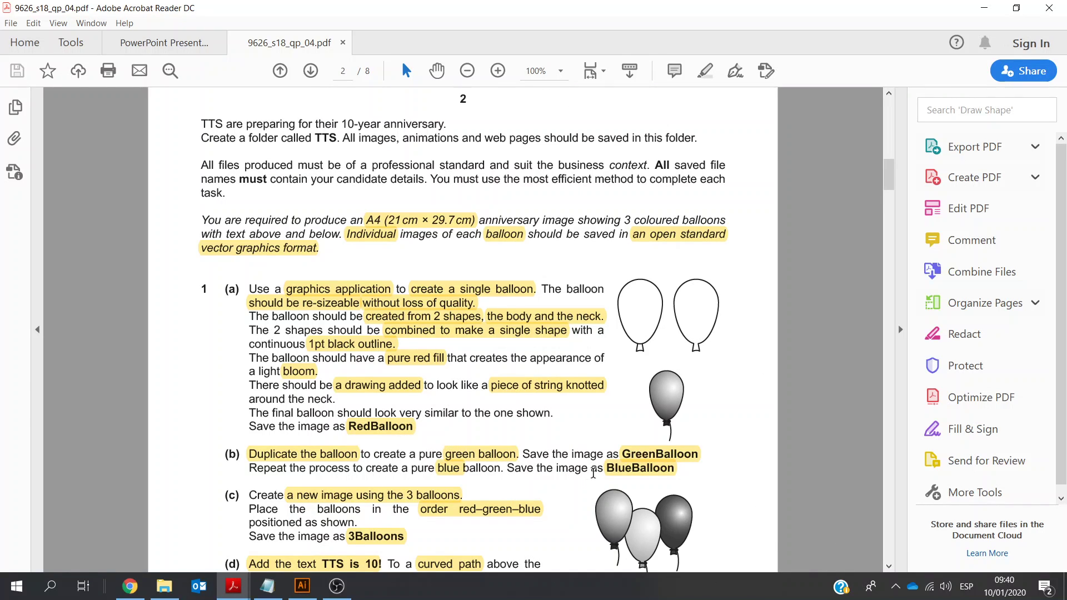
click(889, 566)
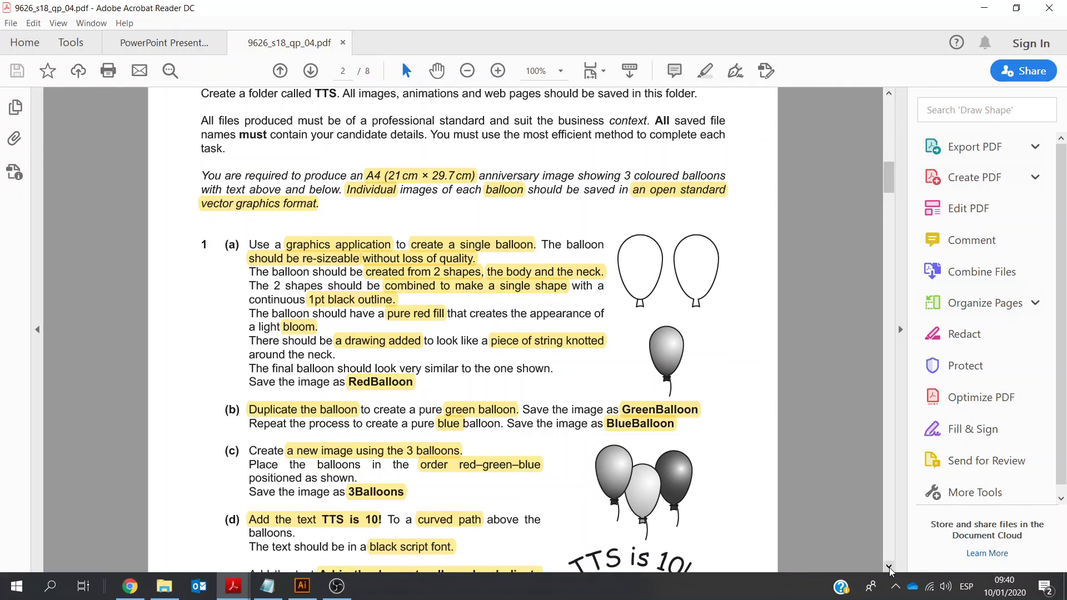
click(888, 566)
click(889, 567)
click(888, 567)
click(889, 566)
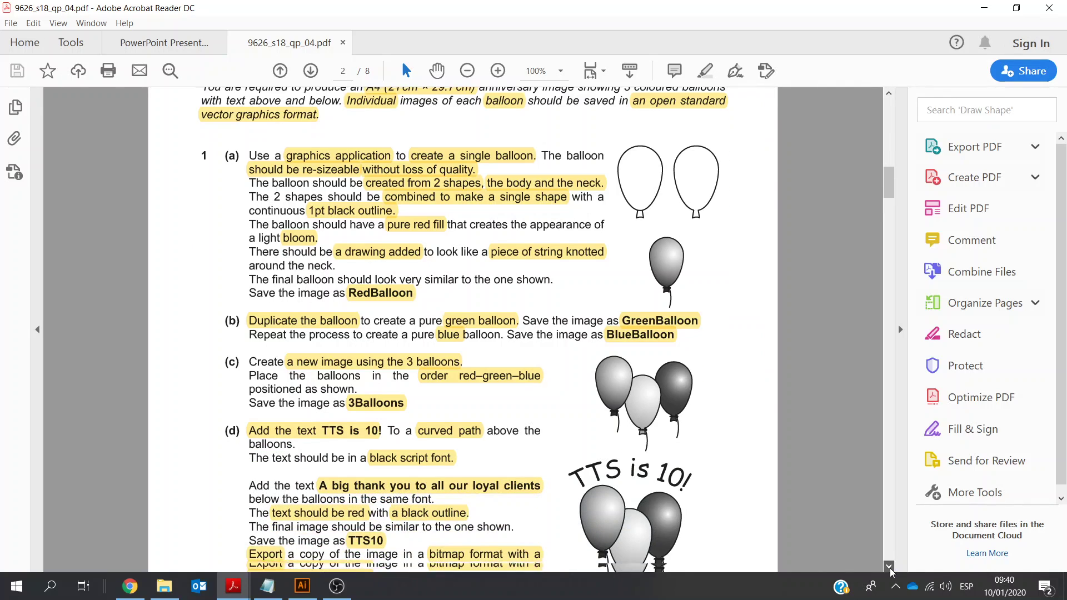
click(888, 566)
click(889, 567)
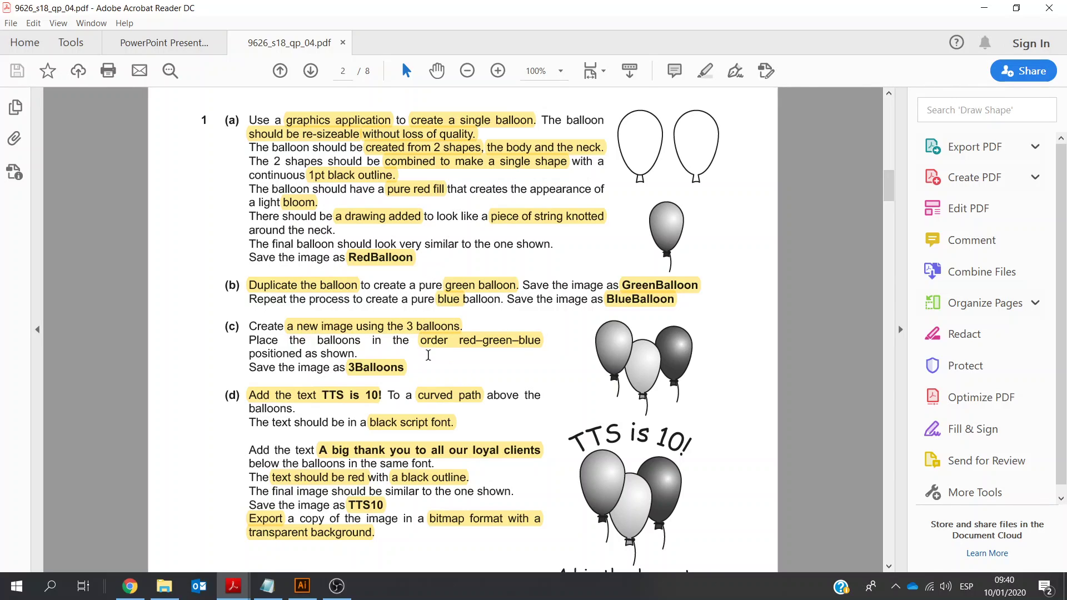
- Switch back to Illustrator and create a new blank 400 x 400 px document for the three-balloon image
click(302, 586)
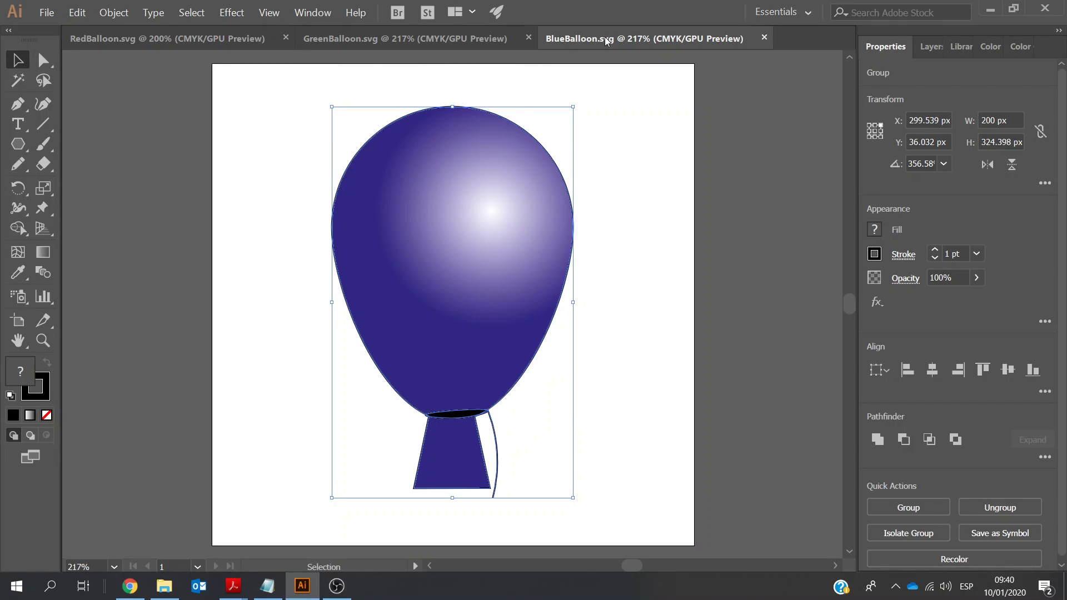
click(46, 12)
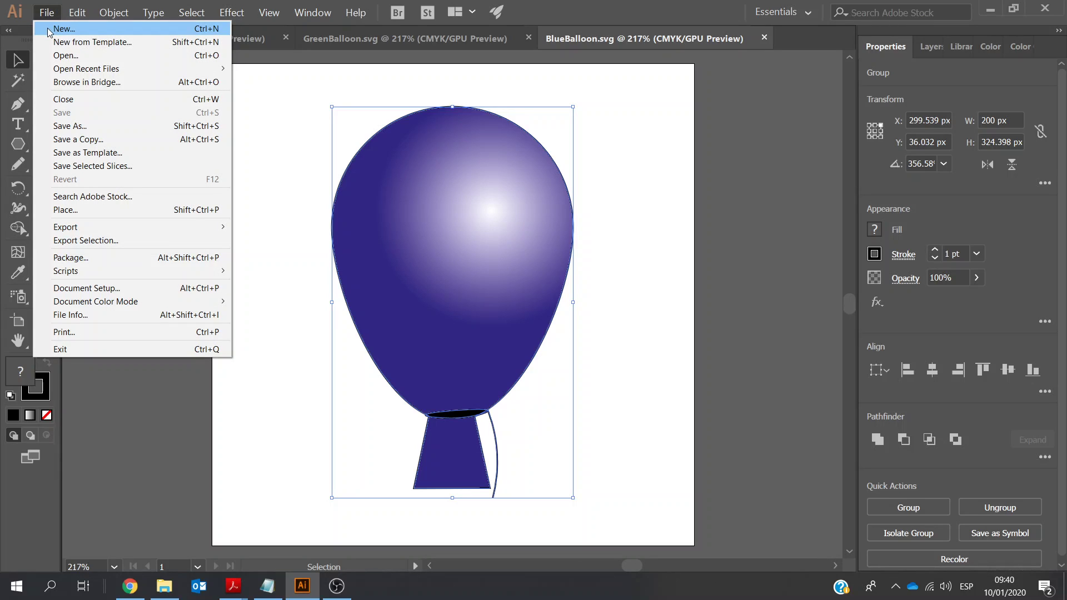
click(52, 29)
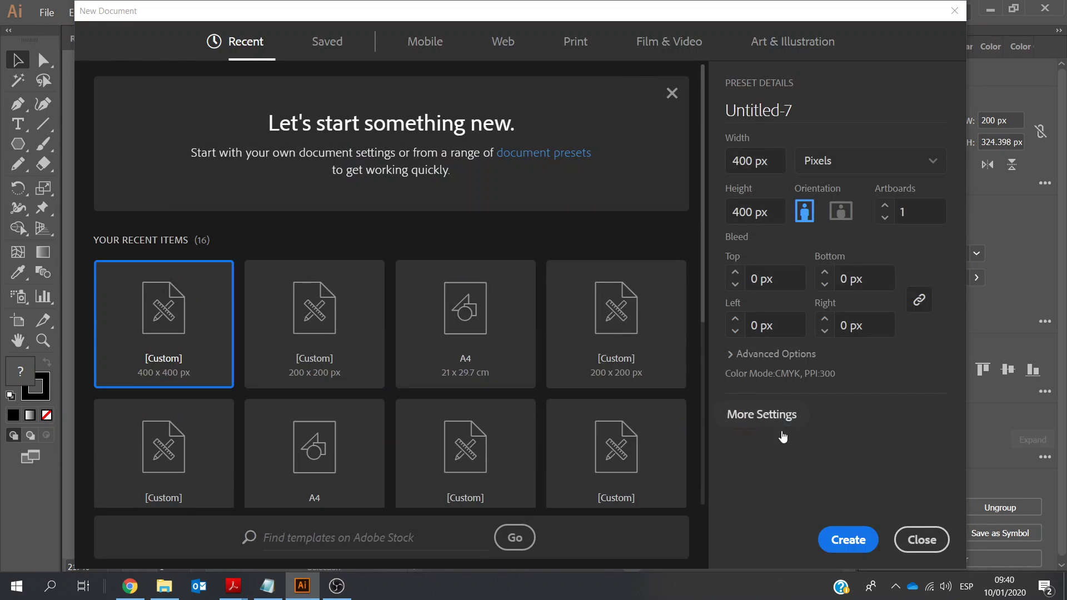
click(840, 540)
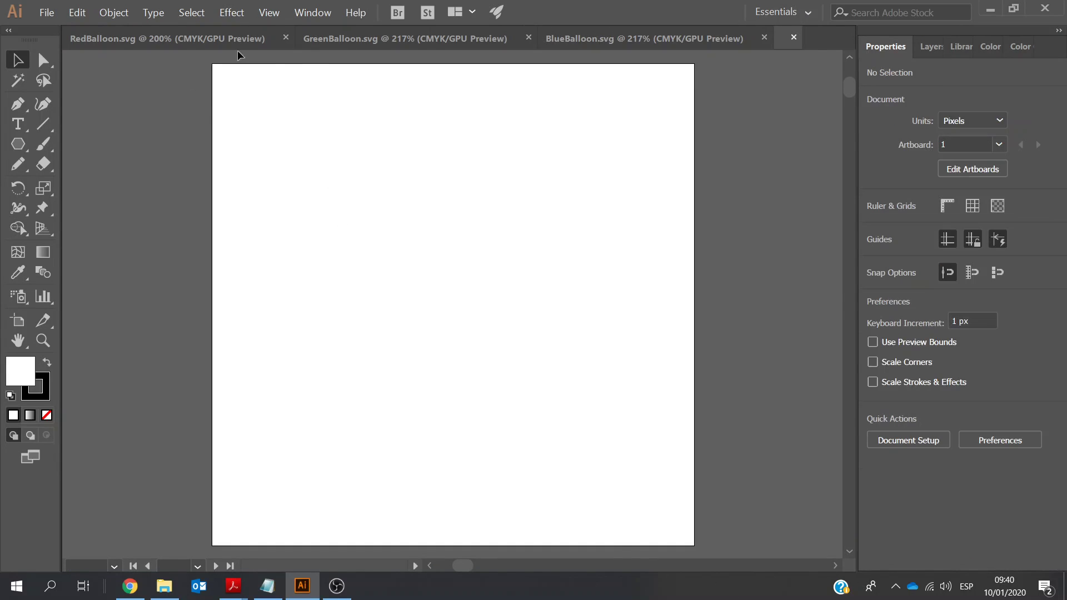
- Copy the red balloon group from RedBalloon.svg and paste it into the new untitled document
click(115, 39)
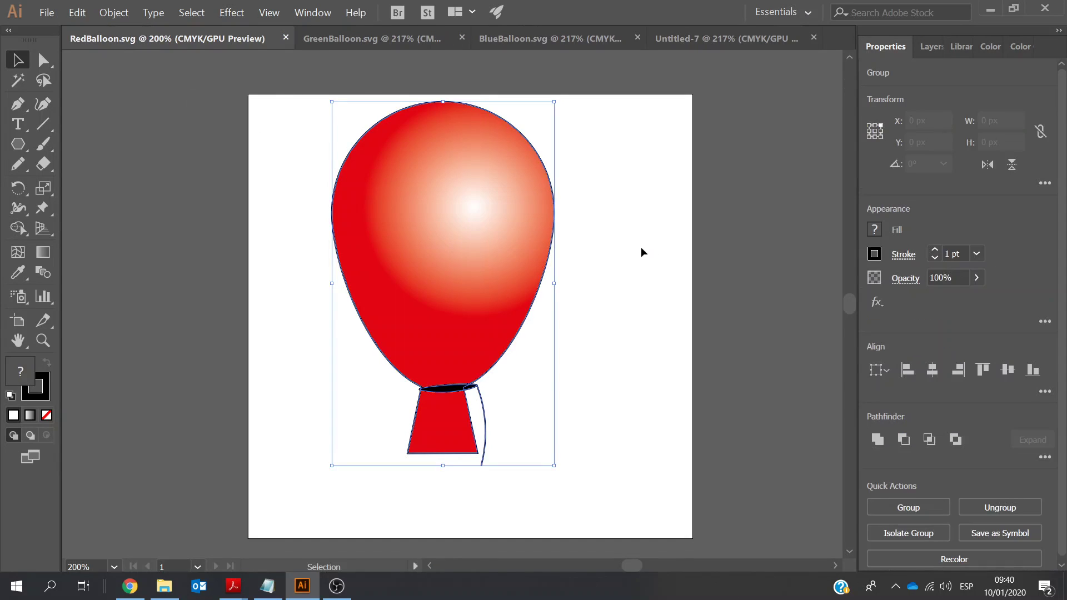
click(691, 38)
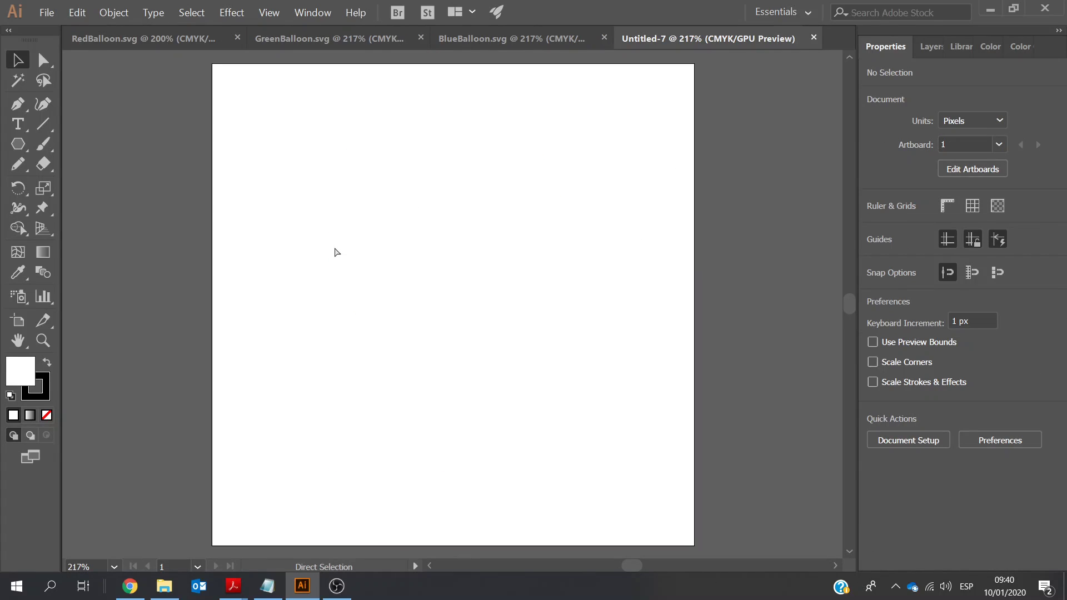
key(ctrl+v)
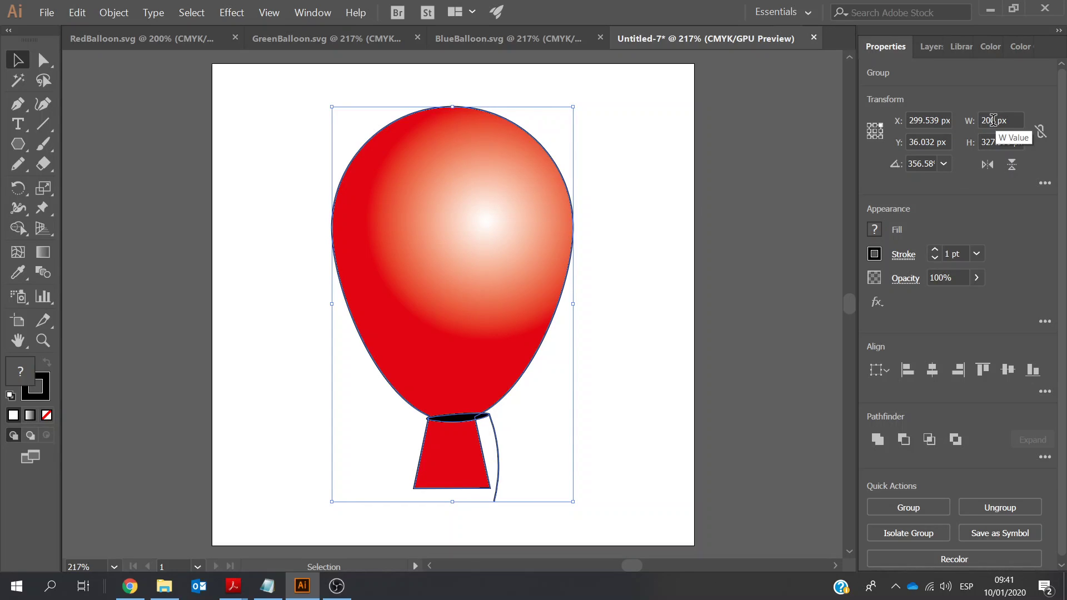
- Scale the red balloon proportionally to 100 px wide and move it to the artboard's left side, at about X 149 px, Y 112 px
click(1041, 133)
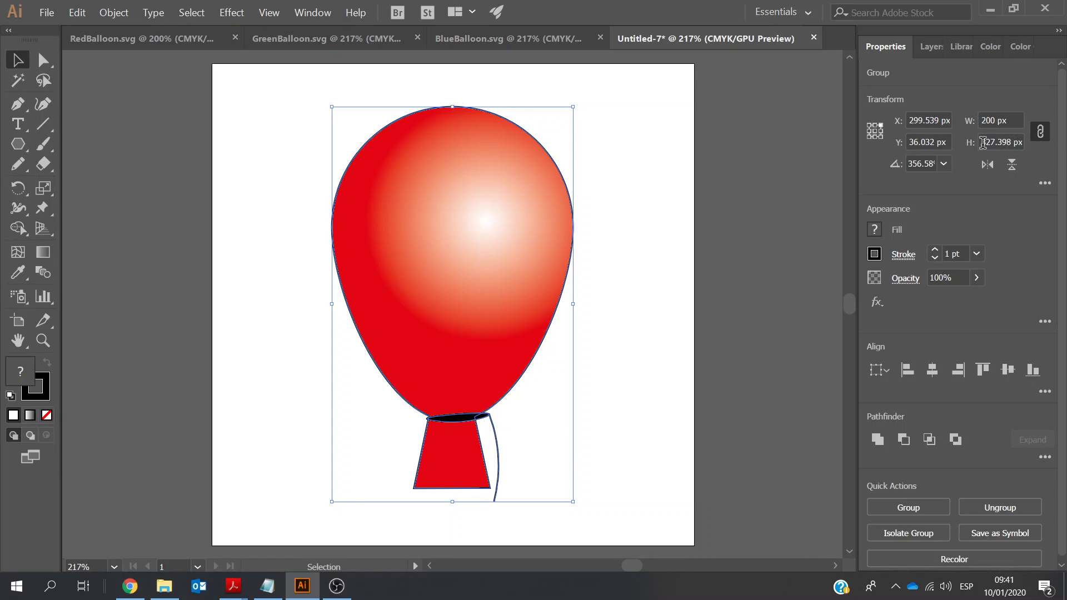
double_click(992, 120)
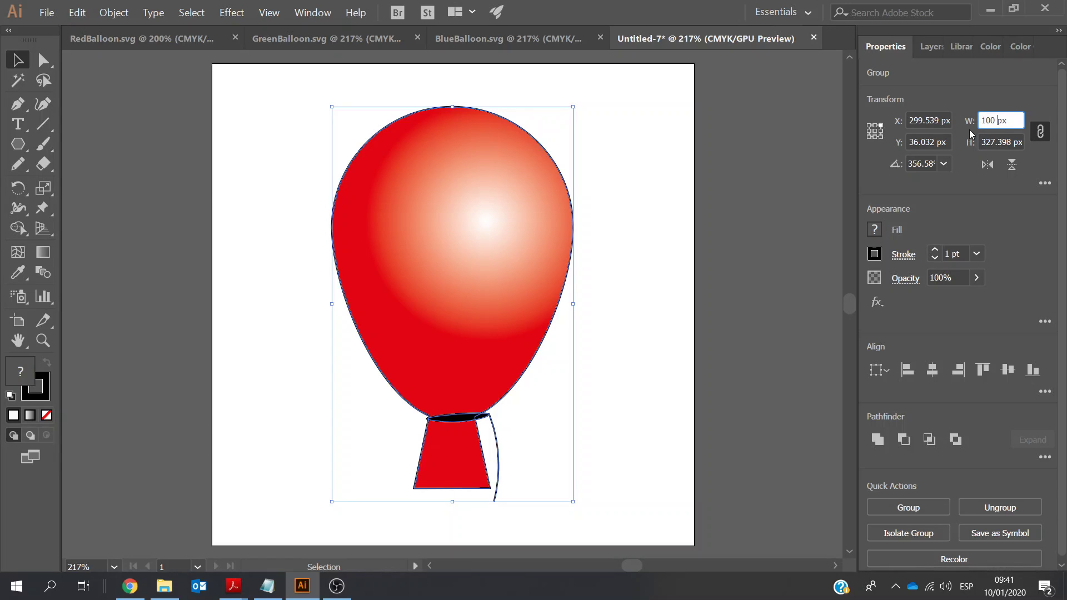
key(Return)
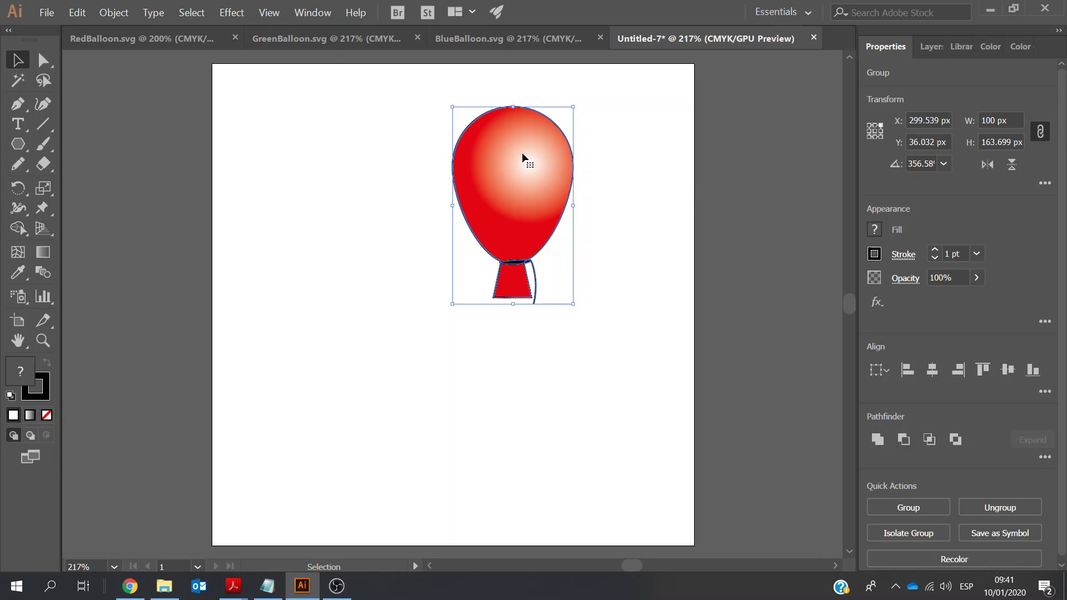
drag(522, 152, 341, 243)
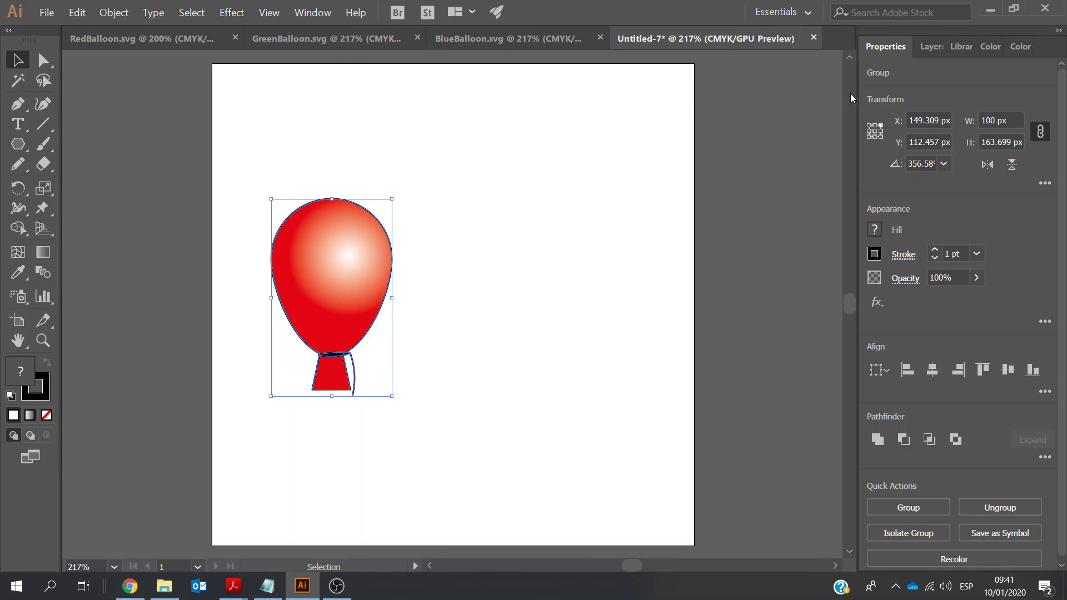
- Copy the green balloon group from GreenBalloon.svg and paste it into the untitled document with the red balloon
double_click(998, 121)
drag(999, 120, 974, 122)
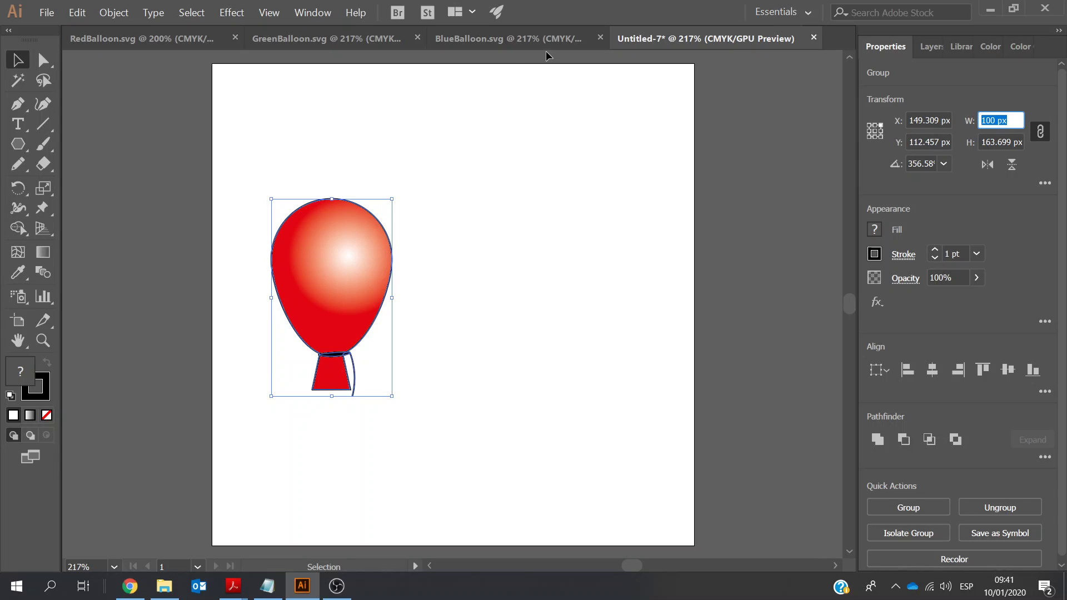
click(500, 38)
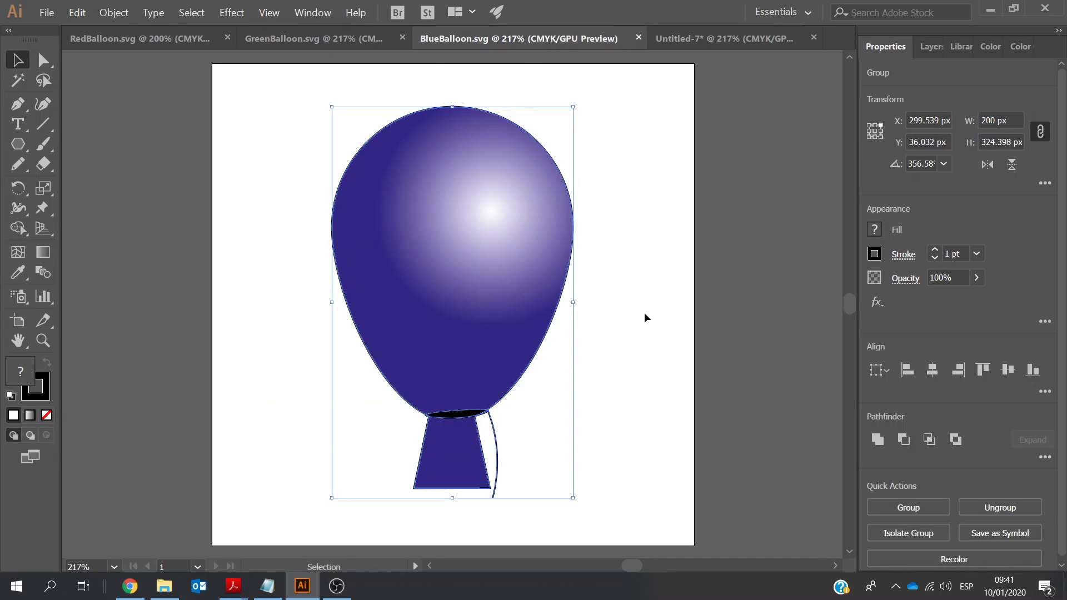
click(320, 40)
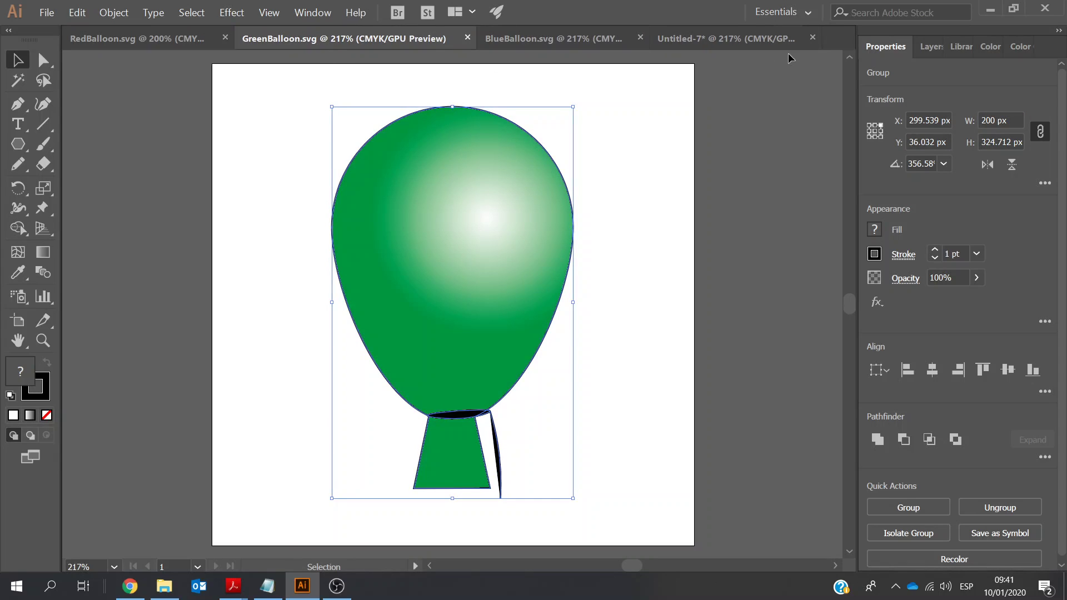
click(732, 41)
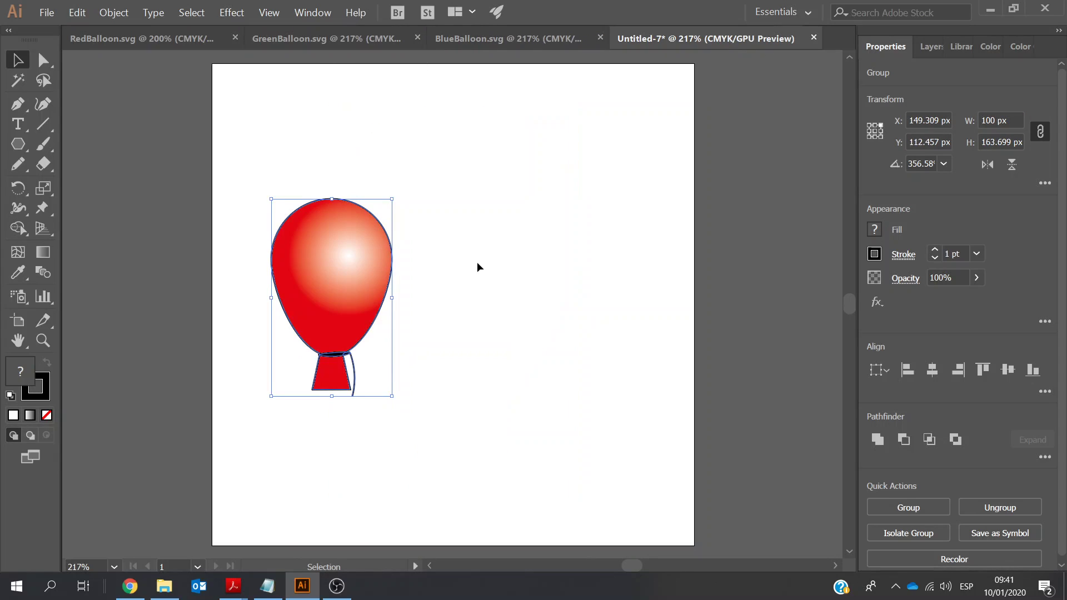
click(494, 280)
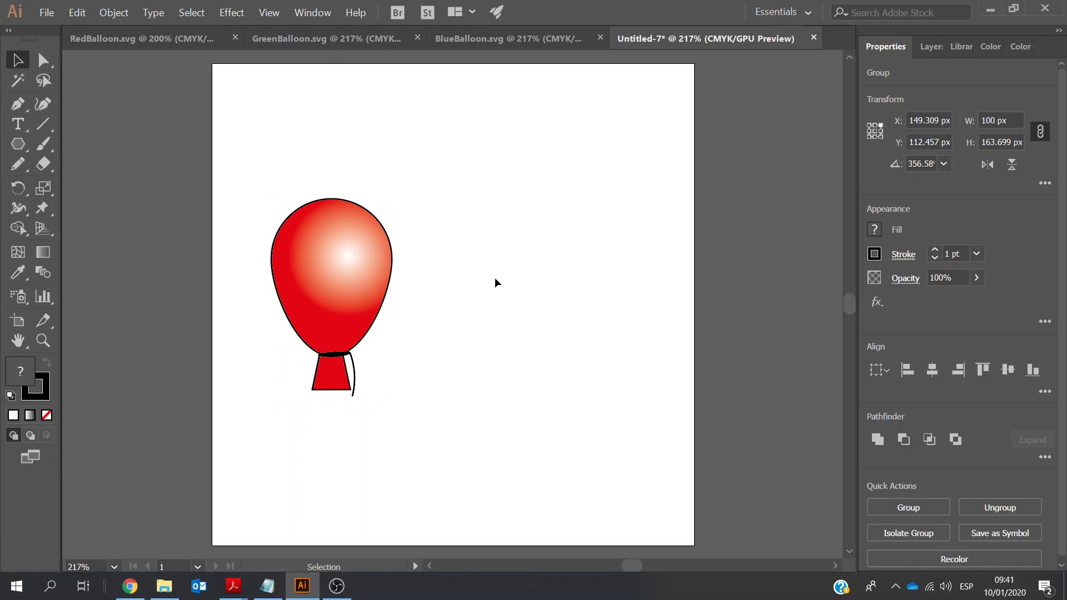
key(ctrl+v)
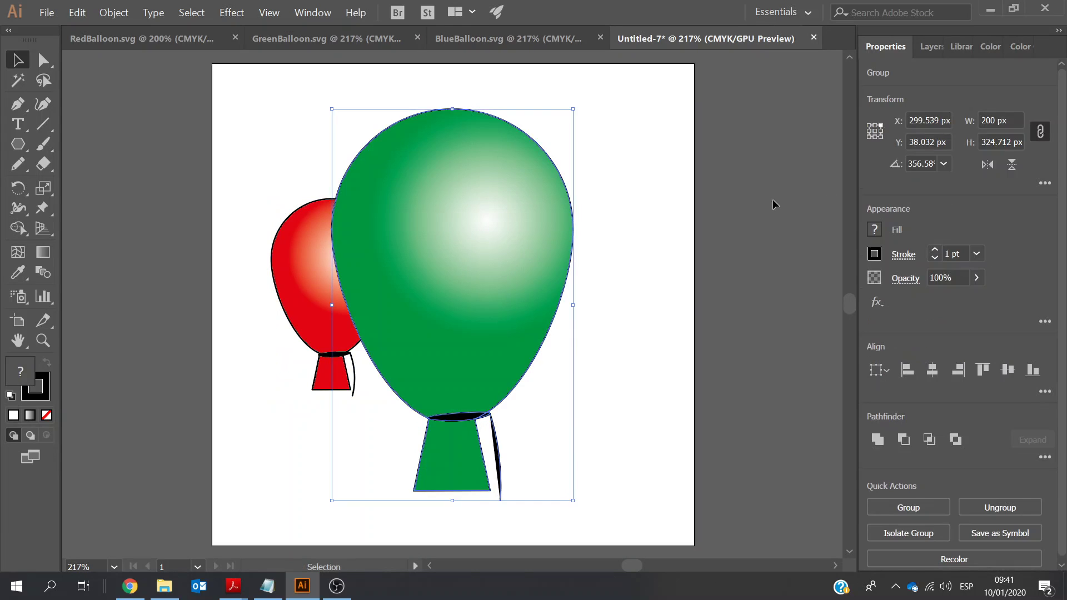
- Set the pasted green balloon's width to 100 px, keeping its proportions
click(984, 121)
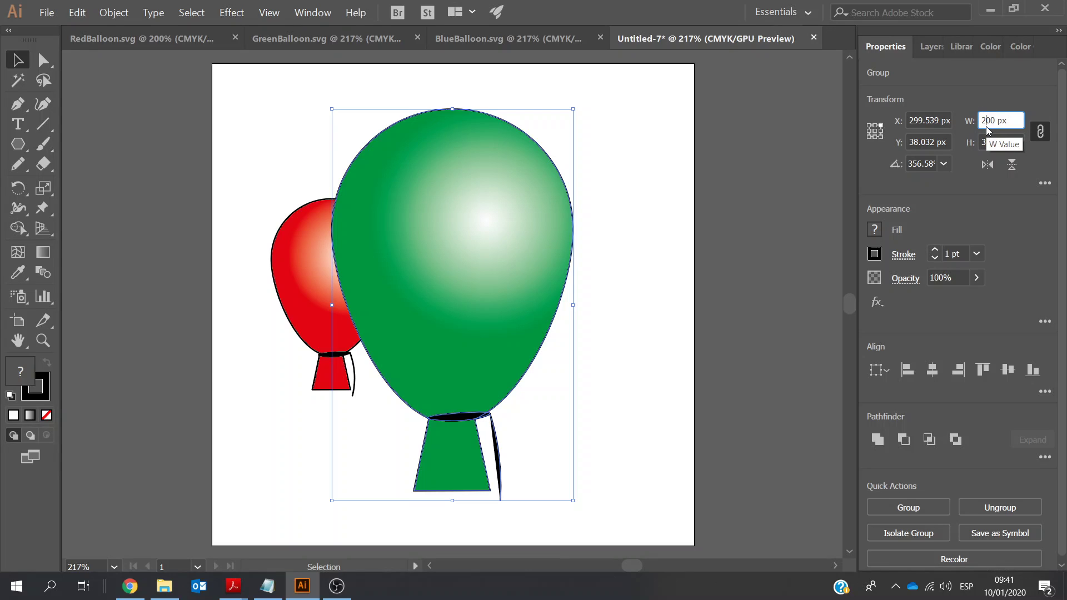
key(BackSpace)
text(1)
key(Return)
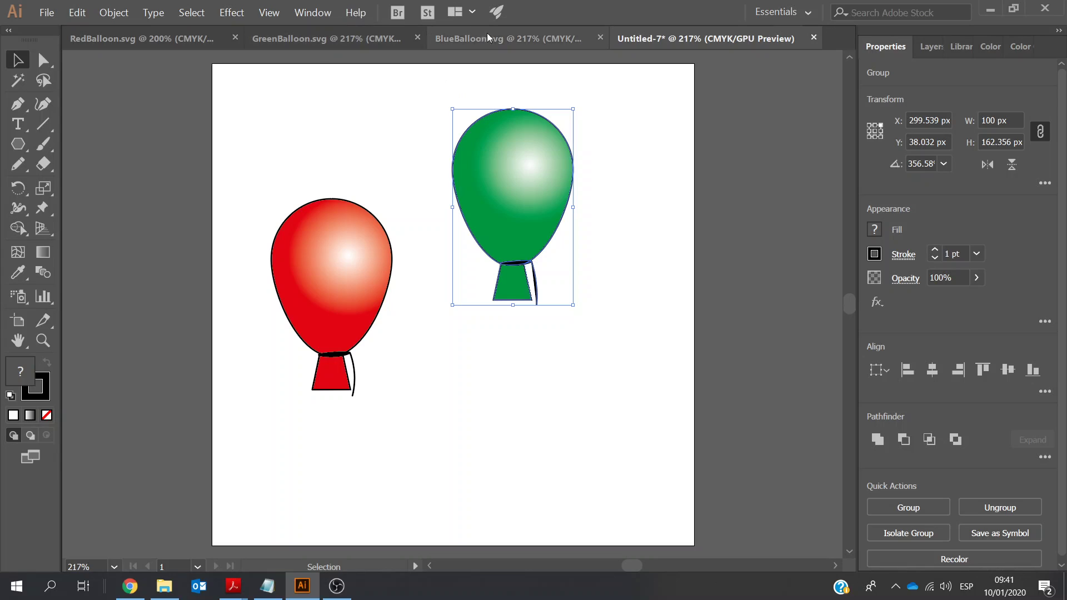
- Copy the blue balloon group from BlueBalloon.svg and paste it into the untitled document with the other two balloons
click(504, 37)
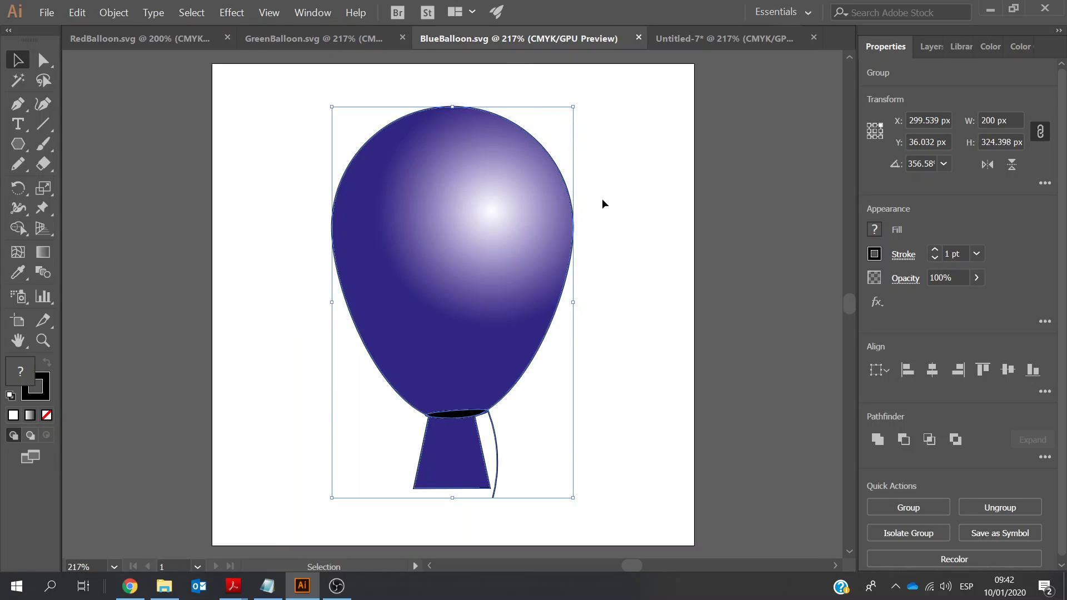
key(ctrl)
click(728, 37)
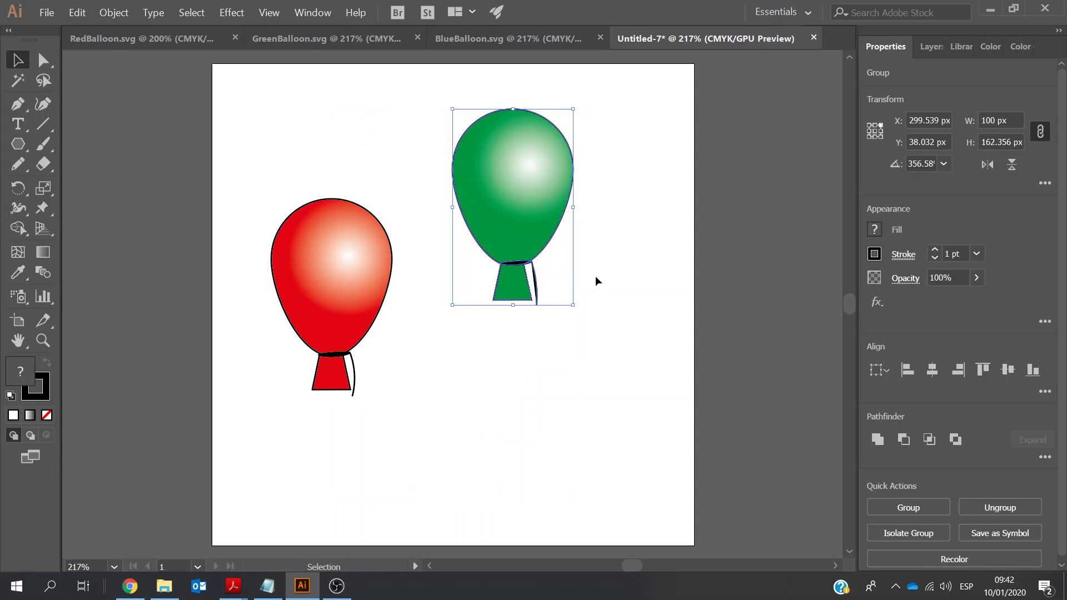
click(590, 411)
key(ctrl)
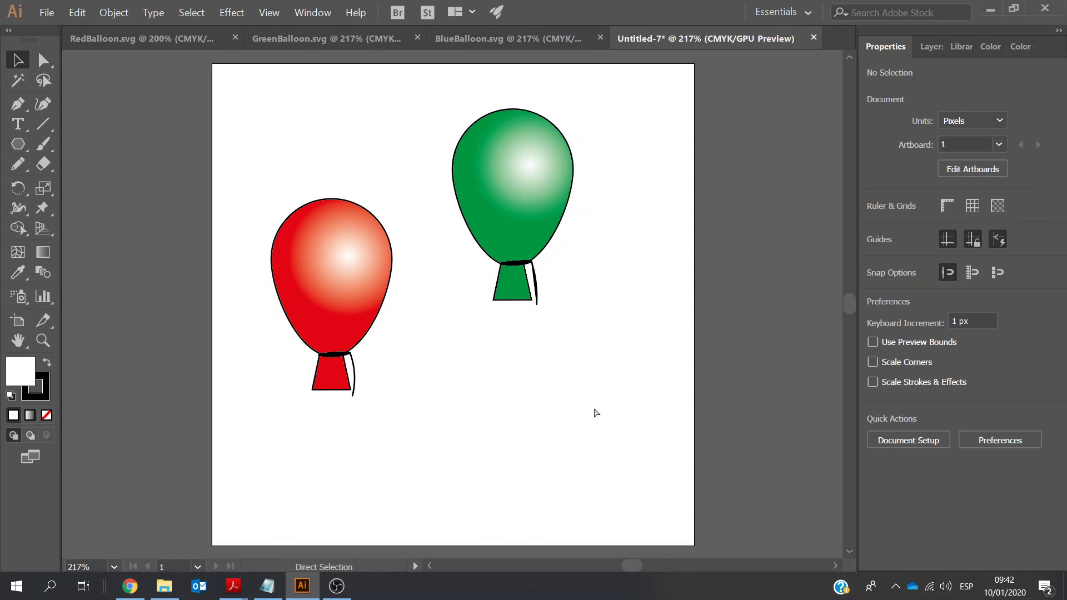
key(ctrl+v)
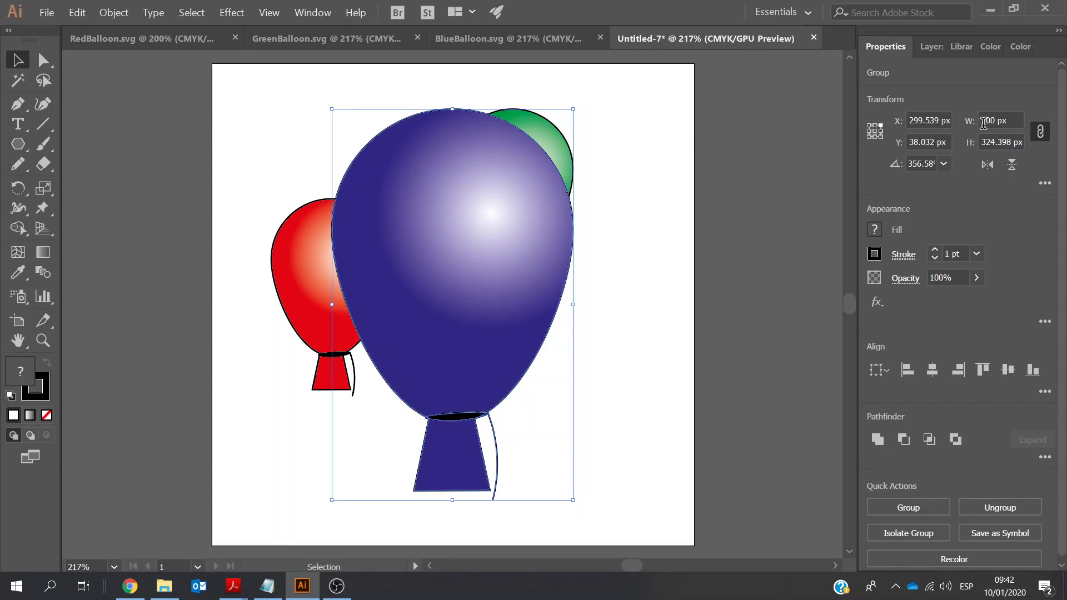
- Set the pasted blue balloon's width to 100 px, keeping its proportions
drag(986, 120, 978, 120)
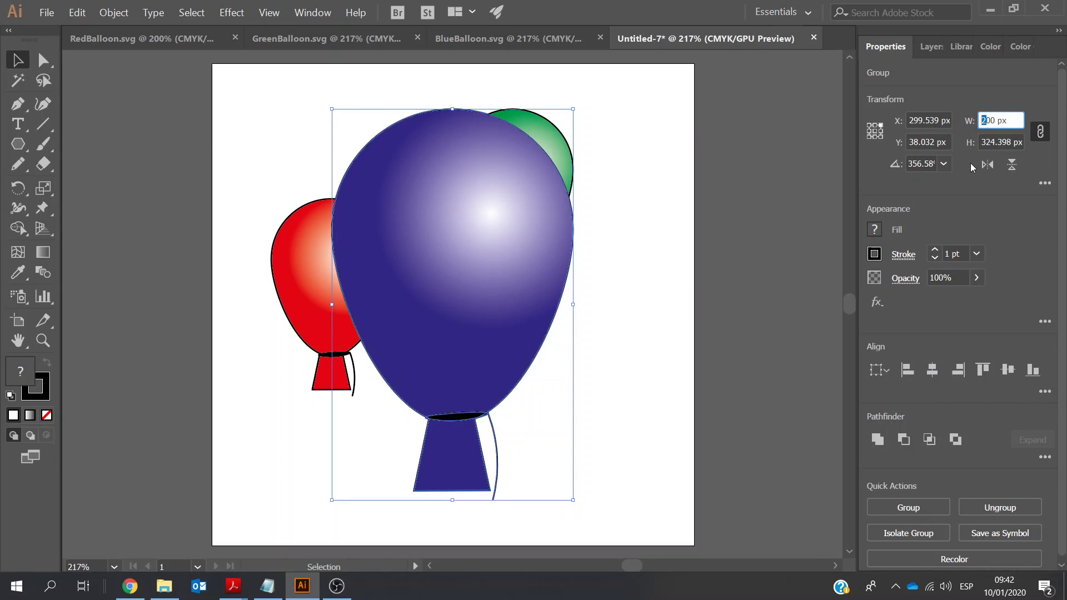
text(1)
key(Return)
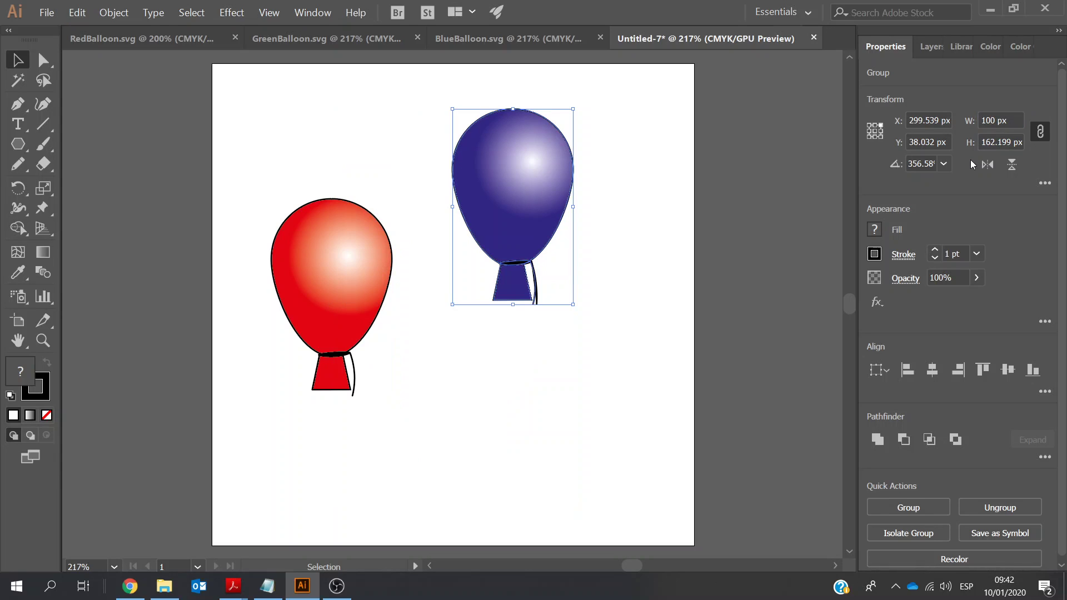
- Move the blue balloon straight down off the green one, to a Y position of about 131 px
key(Down)
key(Down)
key(Down)
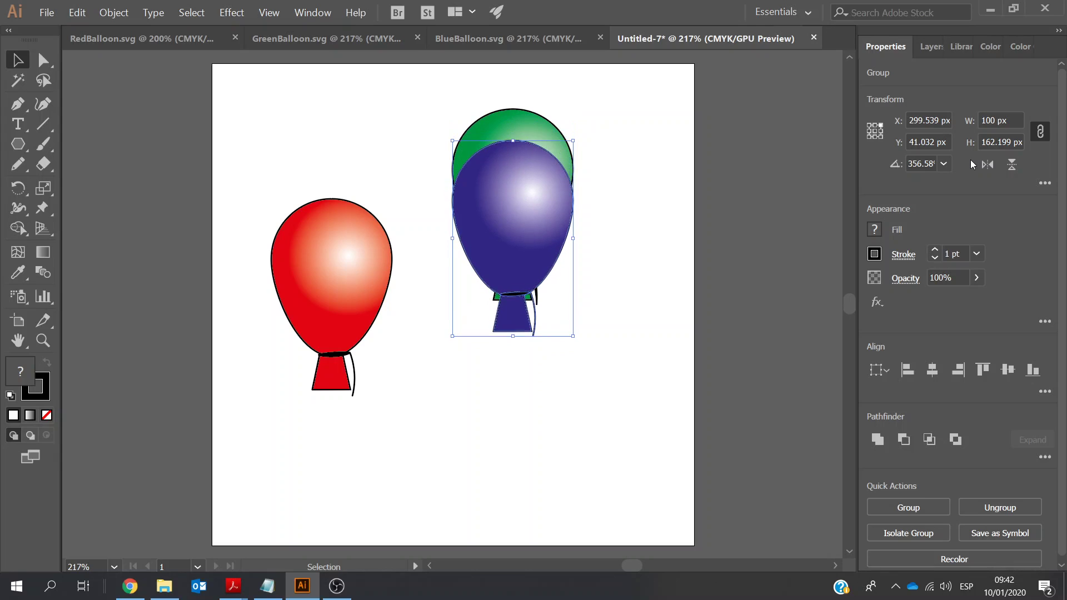
key(Down)
key(Down)
key(Down)
key(Down)
key(Down)
key(Down)
key(Down)
key(Down)
key(Down)
key(Down)
key(Down)
key(Down)
key(Down)
key(Down)
key(Down)
key(Down)
key(Down)
key(Down)
key(Down)
key(Down)
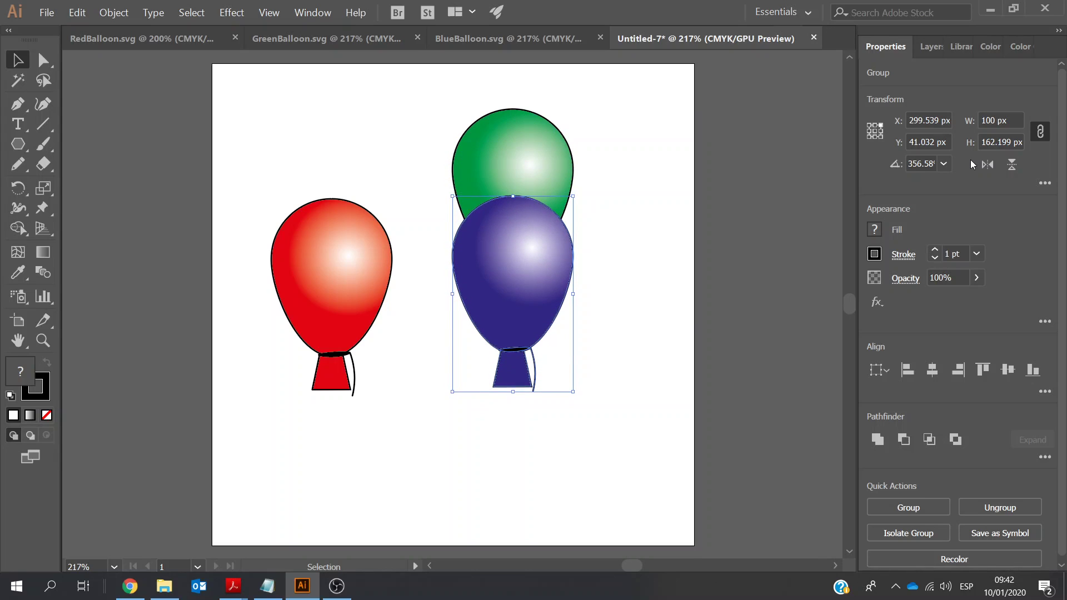
key(Down)
key(Down)
key(Down)
key(Down)
key(Down)
key(Down)
key(Down)
key(Down)
key(Down)
key(Down)
key(Down)
key(Down)
key(Down)
key(Down)
key(Down)
key(Down)
key(Down)
key(Down)
key(Down)
key(Down)
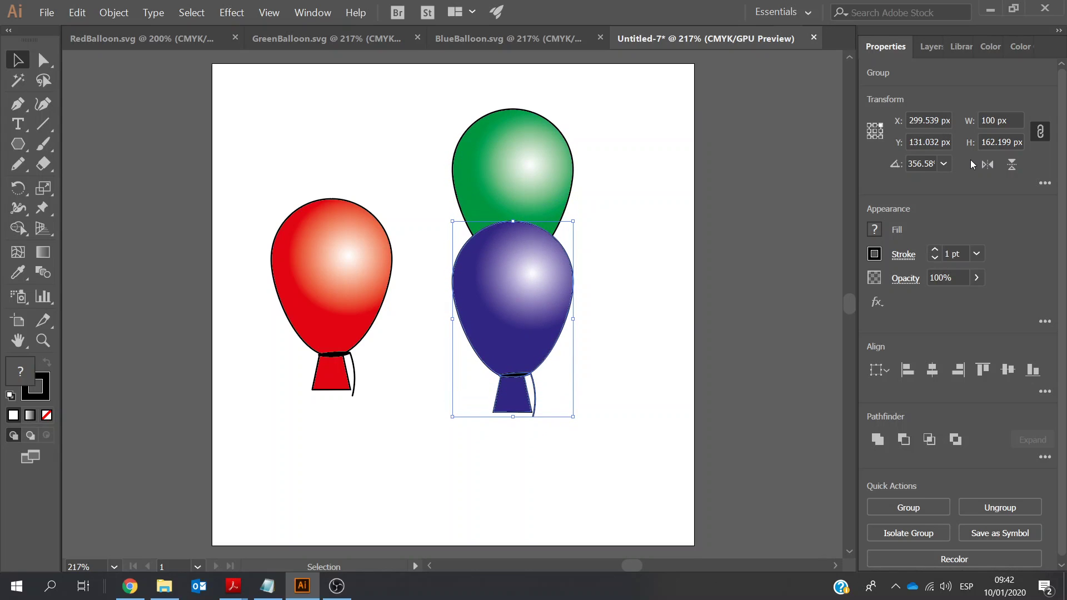
- Check part (c) of the exam paper PDF and save the document as 3Balloons in Adobe Illustrator format with the Illustrator CC version
mouse_move(233, 586)
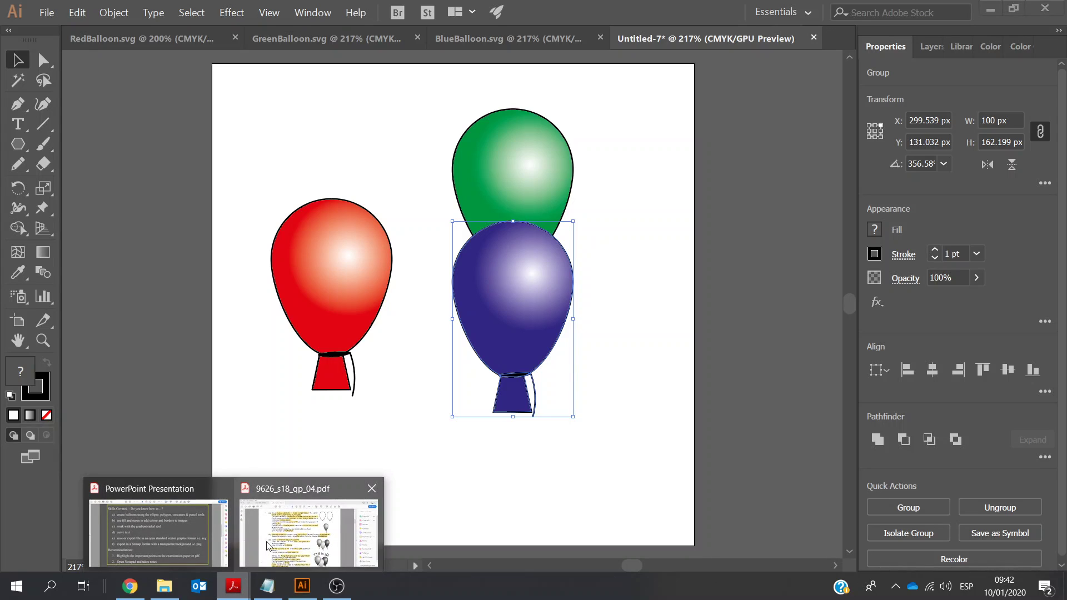
click(268, 546)
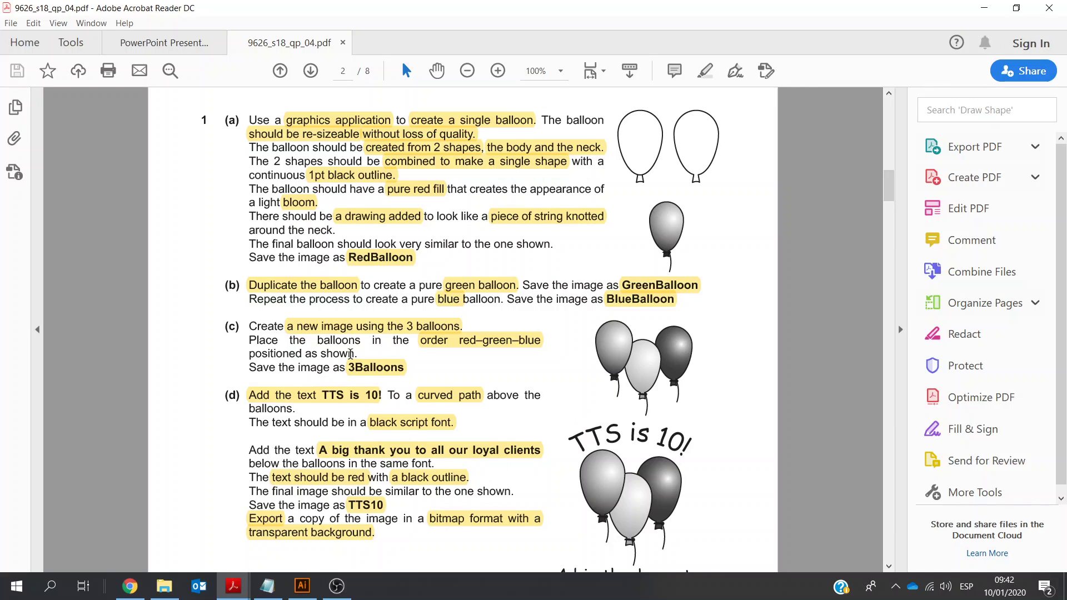
click(309, 590)
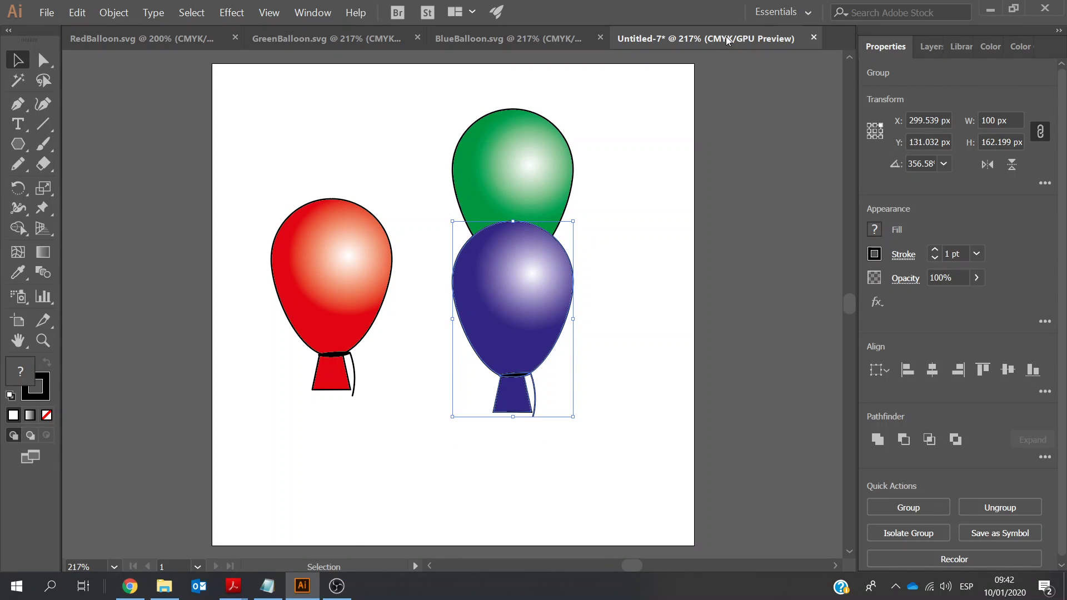
click(46, 12)
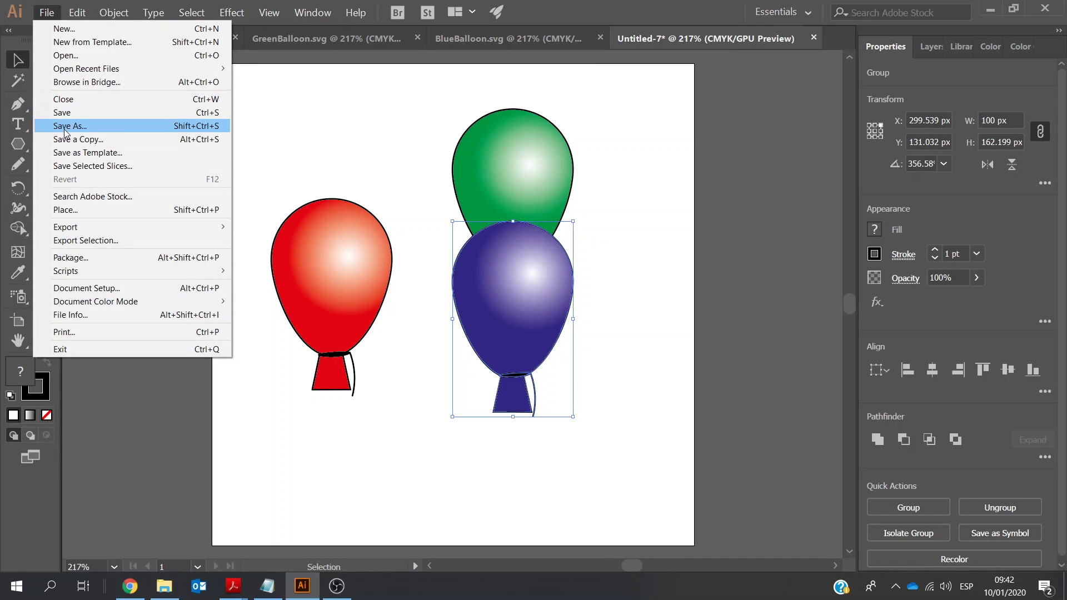
click(65, 130)
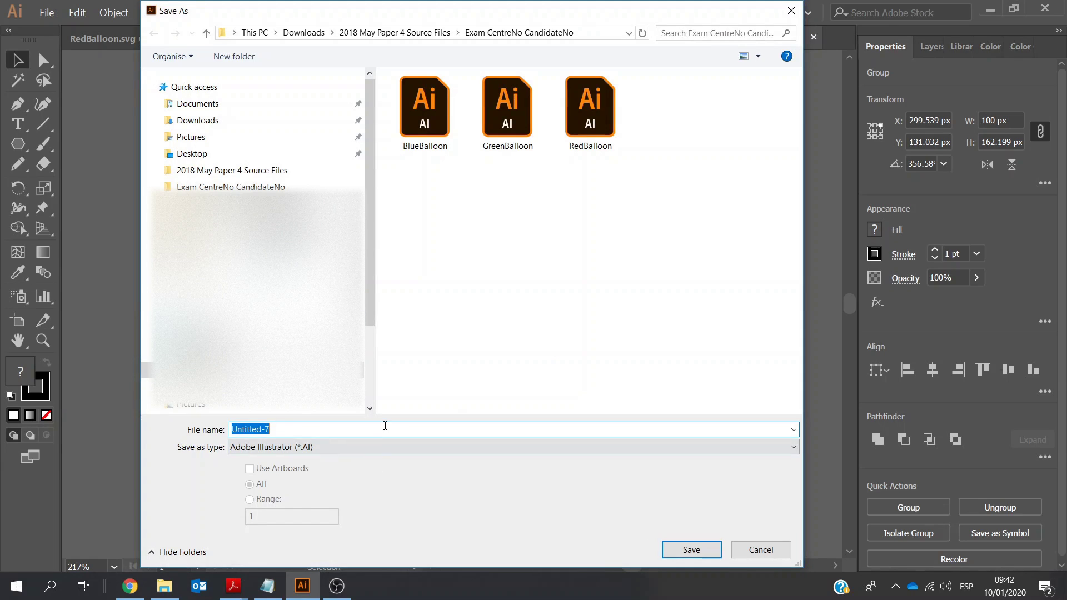
text(3Balloons)
click(688, 549)
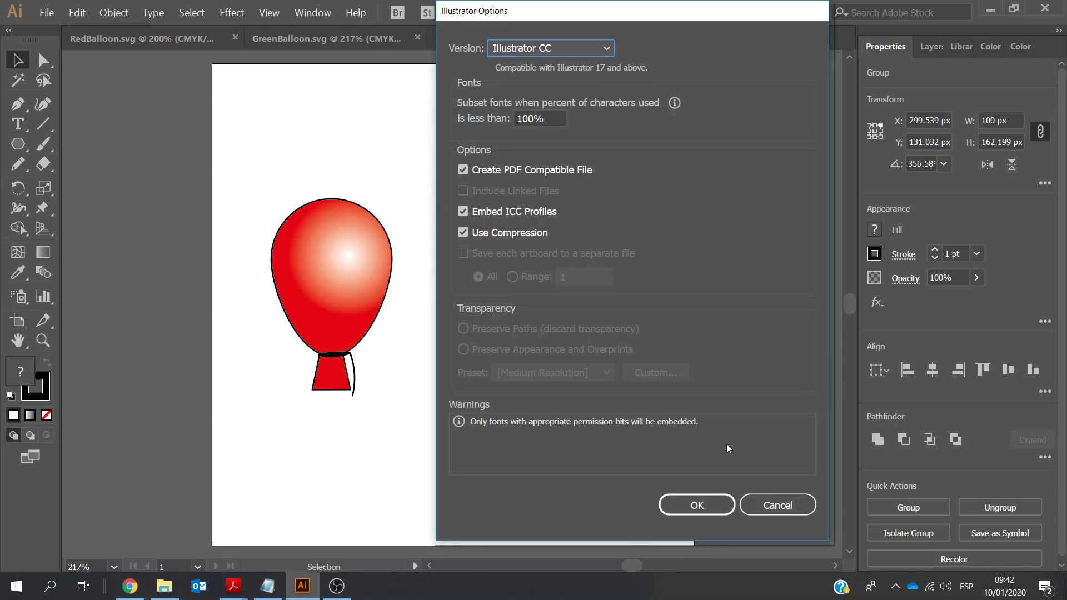
click(696, 503)
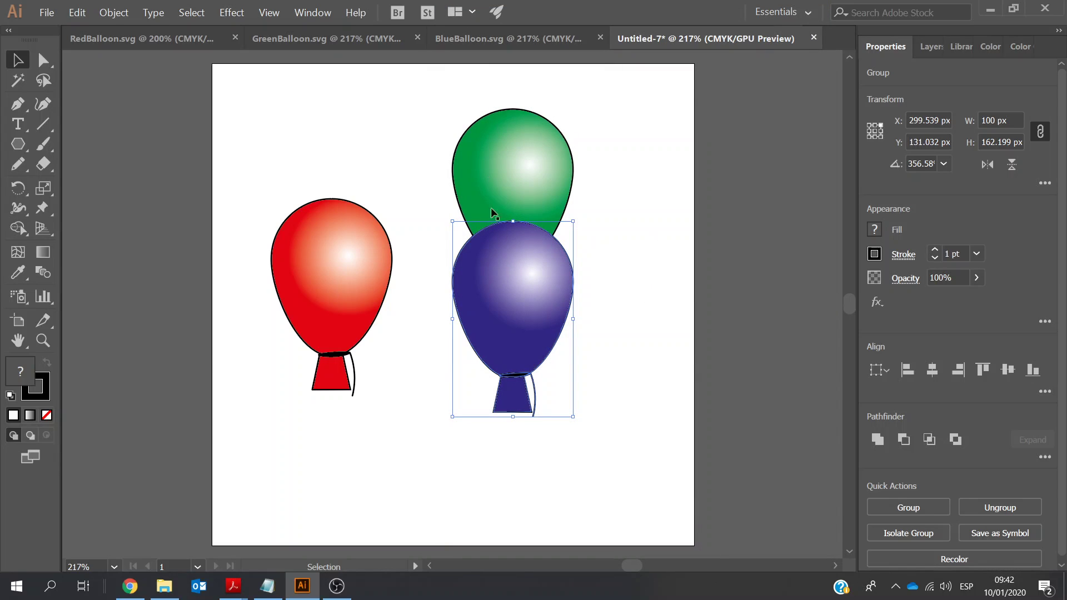
- Move the blue balloon right and slightly up, clear of the green one, to about X 376.5 px and Y 126 px
key(Right)
key(Right)
key(Right)
key(Right)
key(Right)
key(Right)
key(Right)
key(Right)
key(Right)
key(Right)
key(Right)
key(Right)
key(Right)
key(Right)
key(Right)
key(Right)
key(Right)
key(Right)
key(Right)
key(Right)
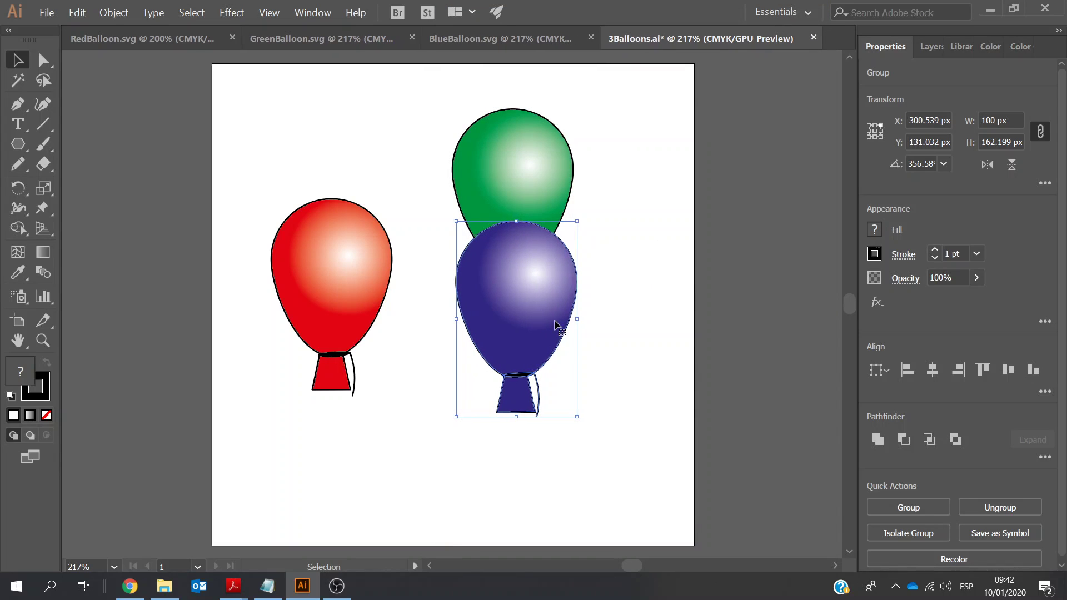
key(Right)
key(Right)
key(Right)
key(Right)
key(Right)
key(Right)
key(Right)
key(Right)
key(Right)
key(Right)
key(Right)
key(Right)
key(Right)
key(Right)
key(Right)
key(Right)
key(Right)
key(Right)
key(Right)
key(Right)
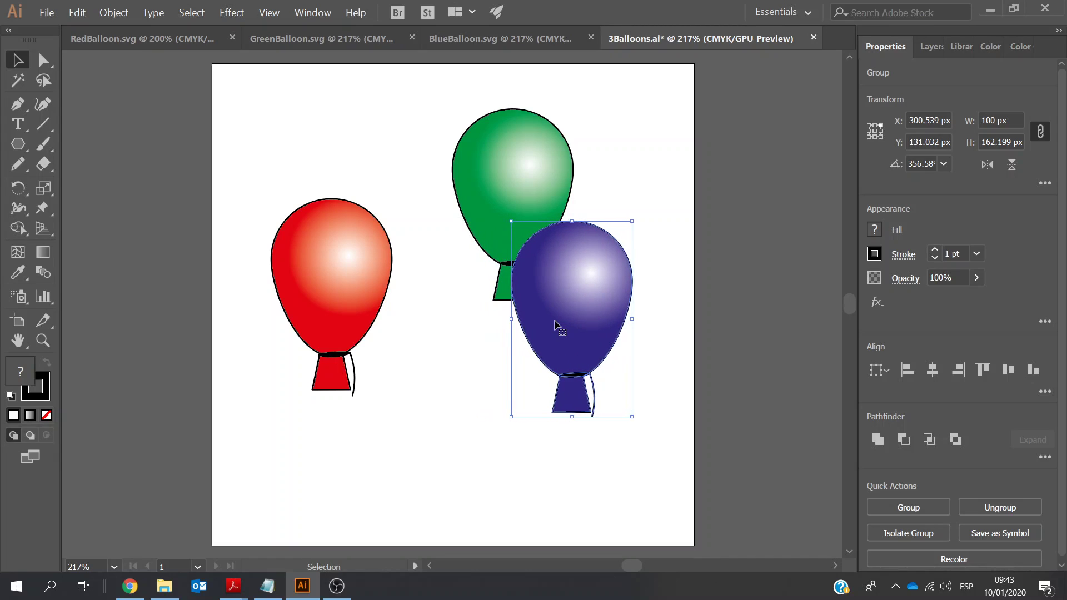
key(Up)
key(Up)
key(Up)
key(Up)
key(Up)
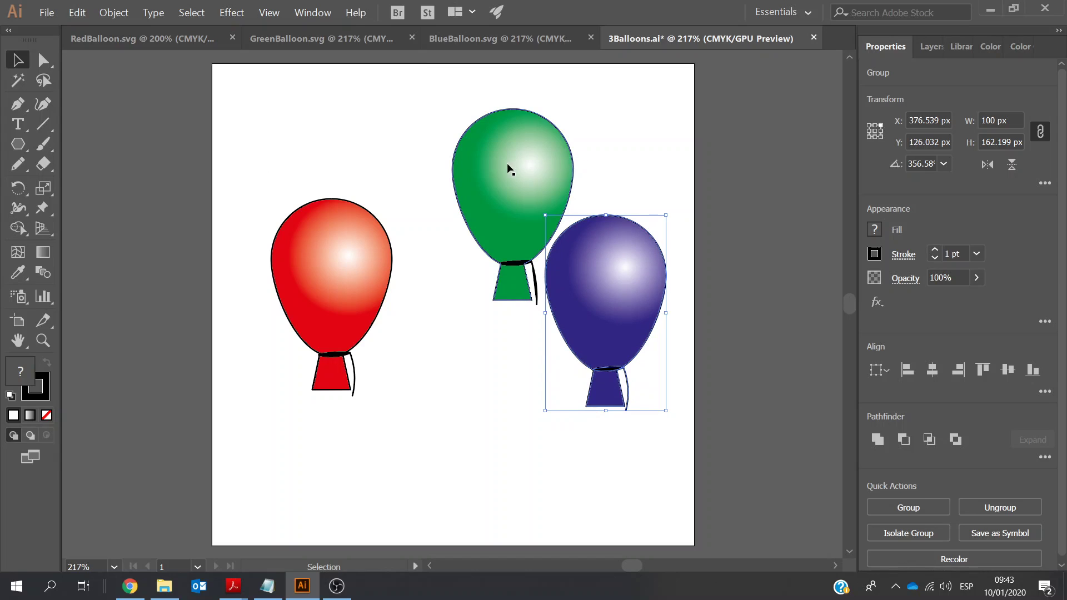
click(288, 121)
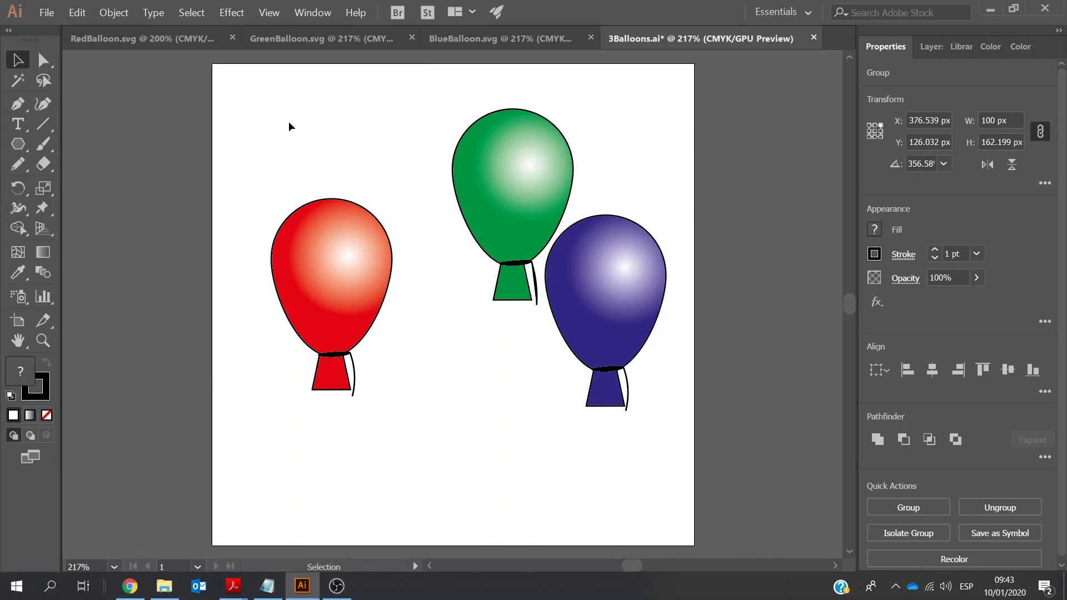
- Place the green balloon lower between the other two and the blue balloon overlapping its right side, at about X 311 px and Y 134.5 px
drag(499, 159, 422, 282)
drag(621, 262, 532, 245)
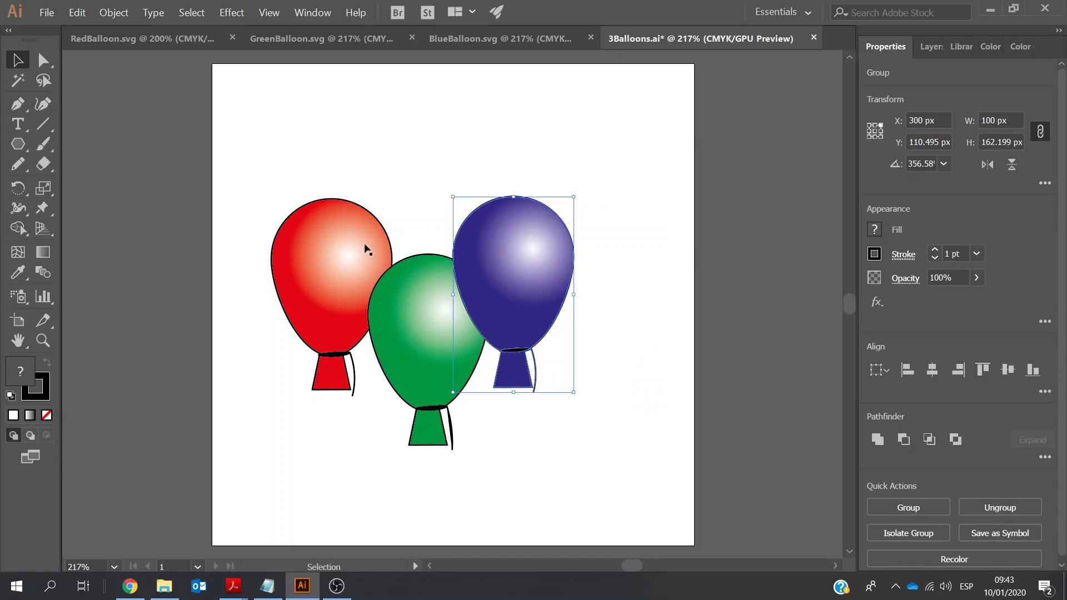
click(319, 237)
drag(536, 250, 549, 277)
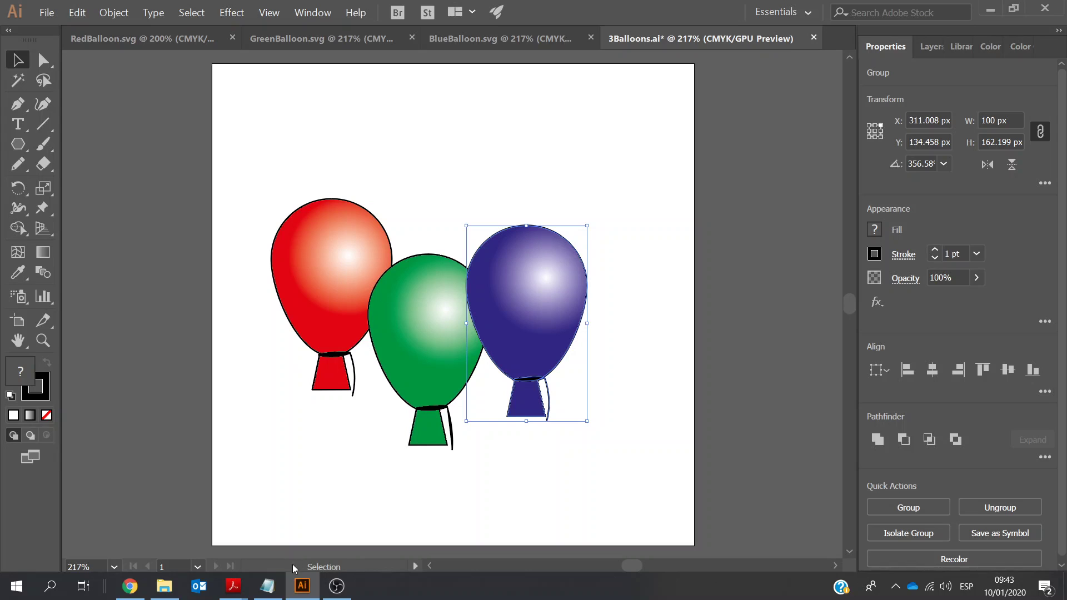
- Compare the overlap with the exam paper's picture and send the blue balloon backward behind the green one
mouse_move(233, 589)
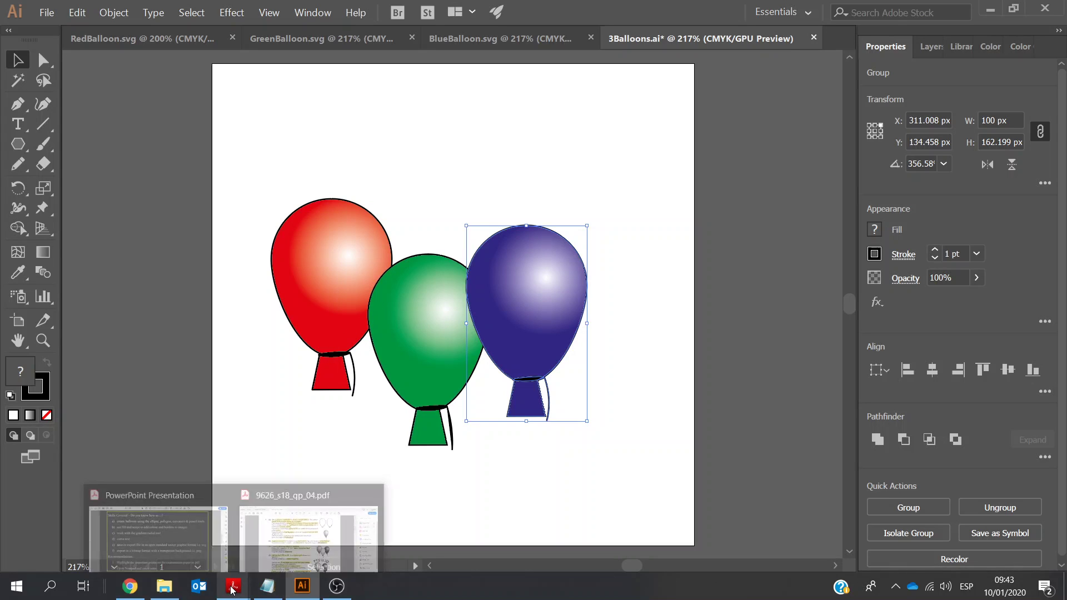
click(300, 545)
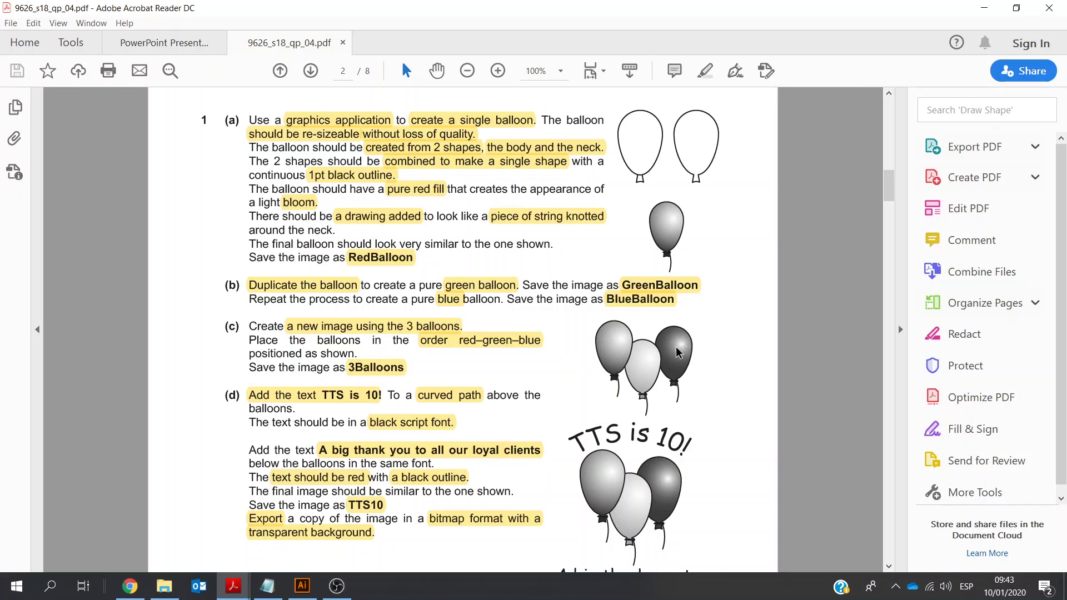
click(303, 588)
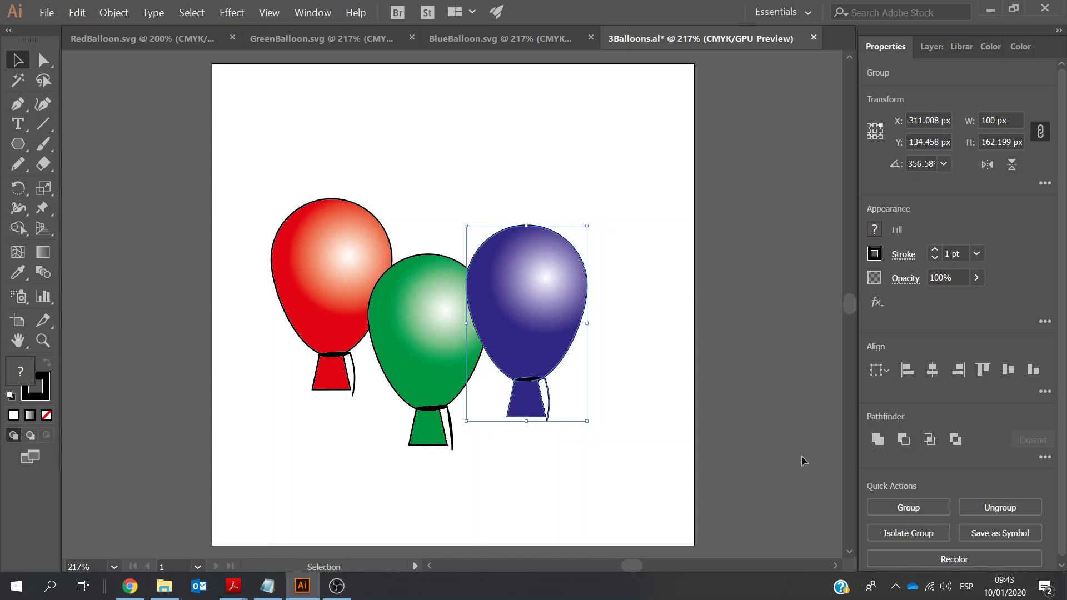
drag(1064, 511, 1064, 546)
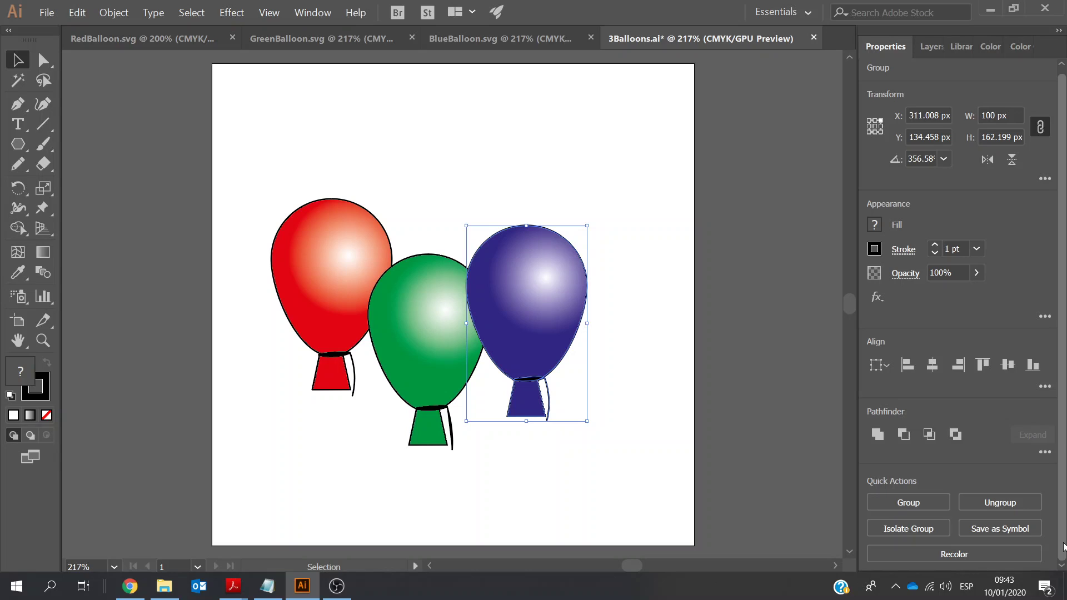
right_click(517, 301)
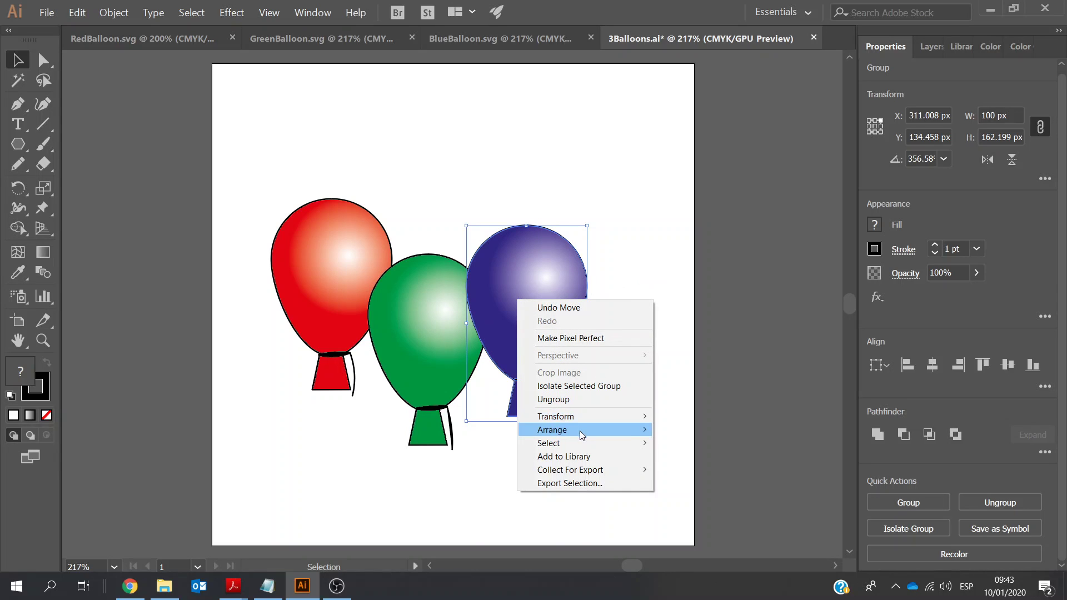
mouse_move(580, 431)
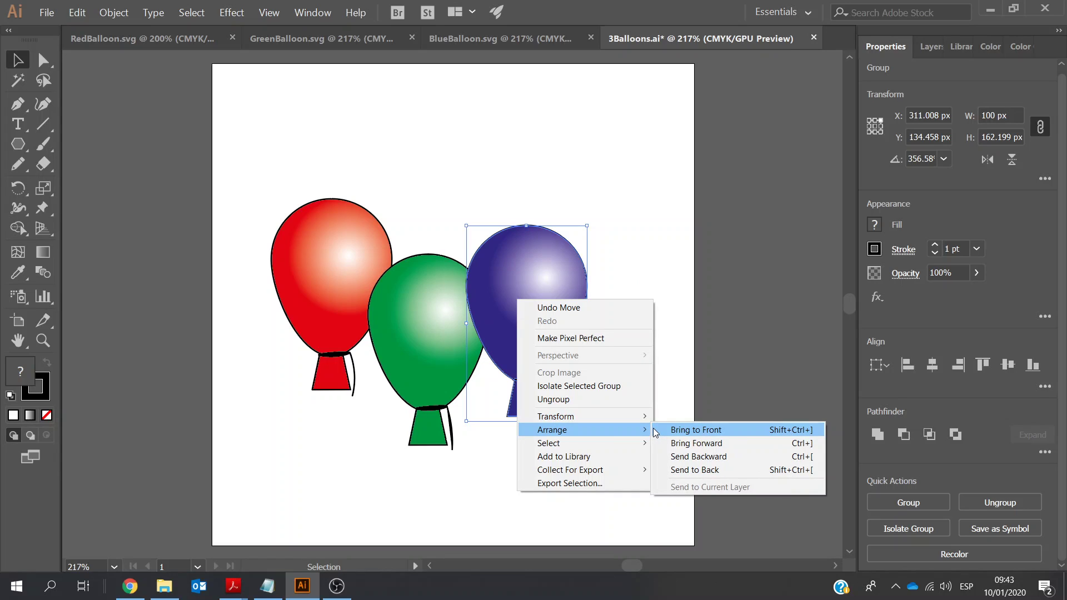
click(701, 457)
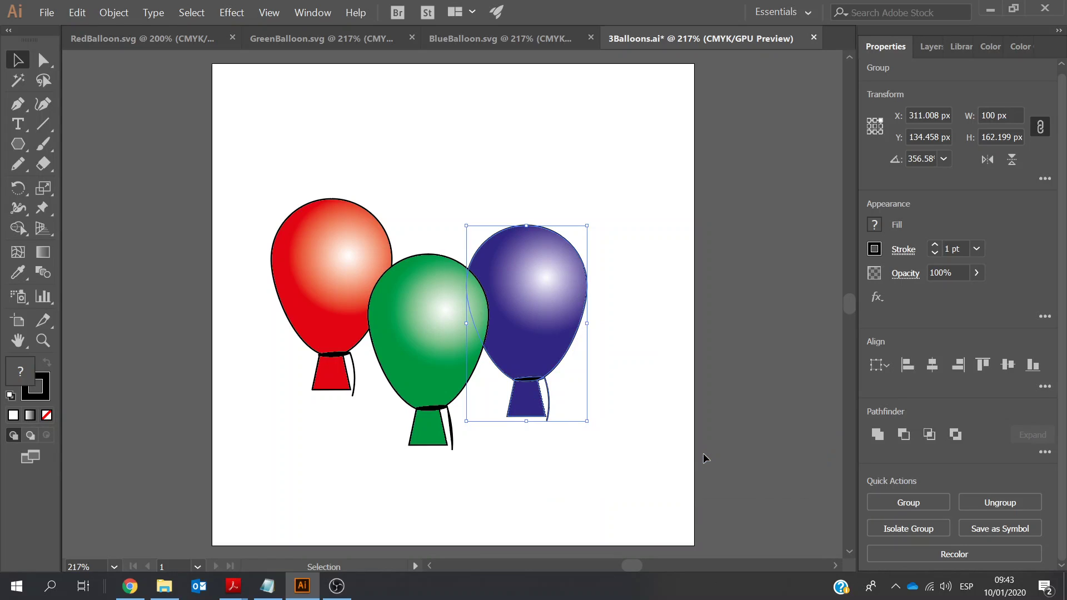
- Bring the red balloon forward two levels so that it overlaps the green one
click(323, 275)
right_click(323, 272)
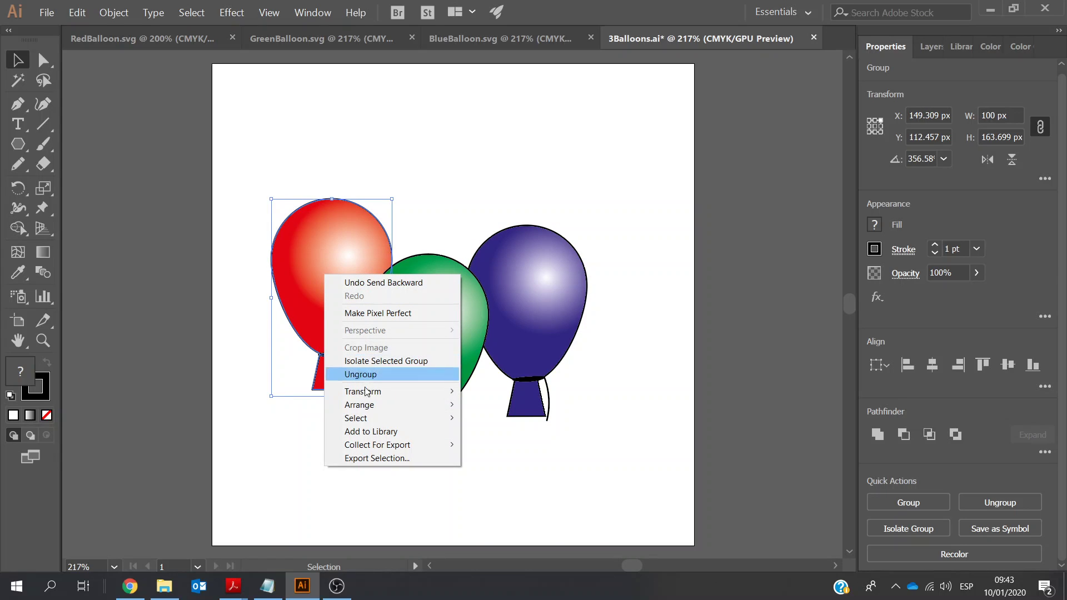
mouse_move(367, 410)
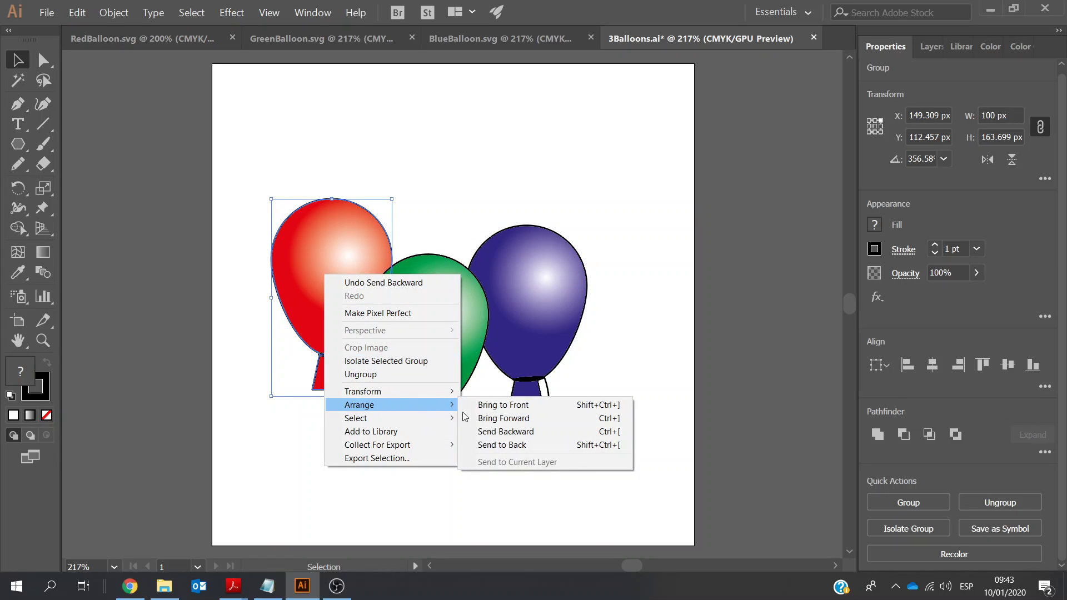
click(492, 417)
right_click(326, 243)
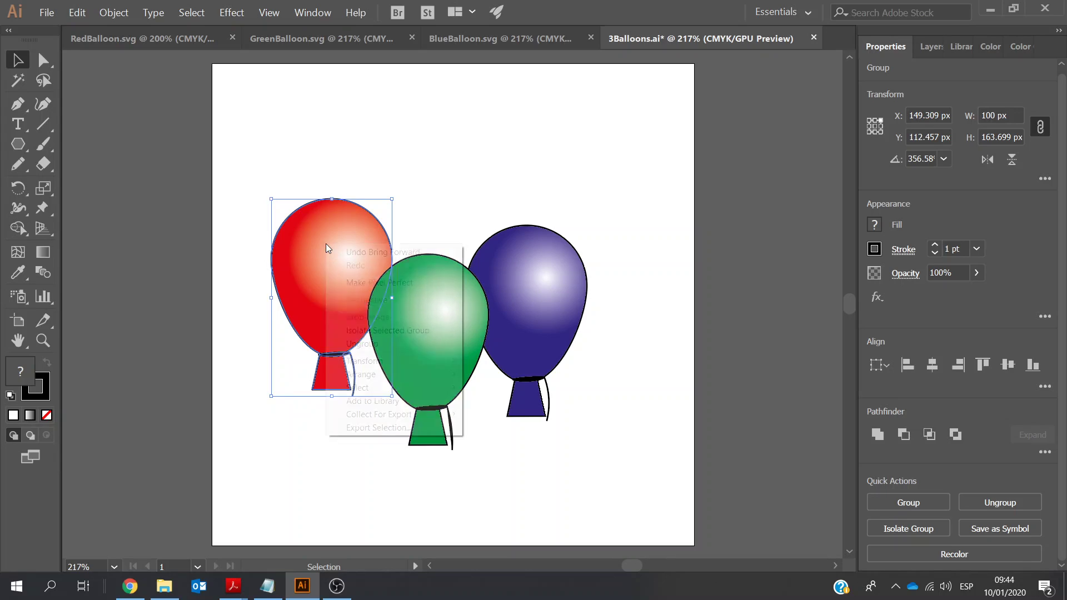
mouse_move(378, 374)
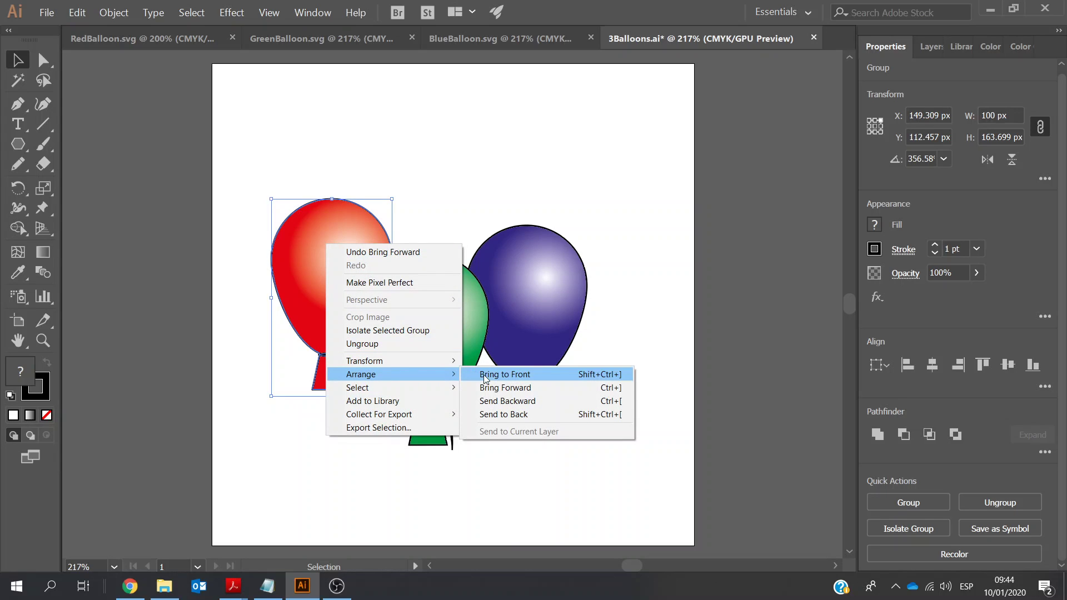
click(490, 387)
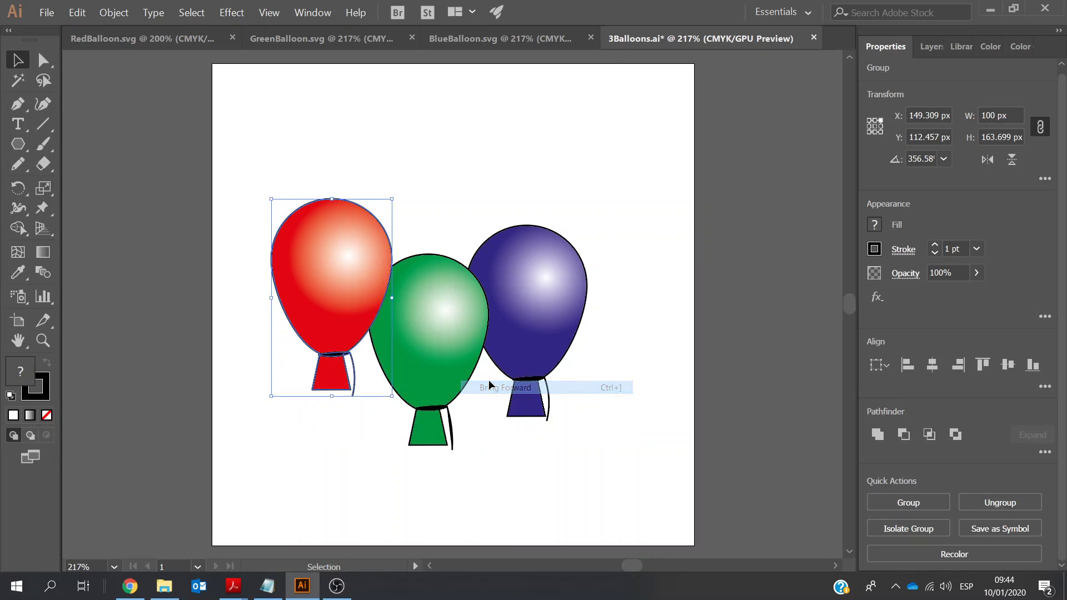
click(618, 221)
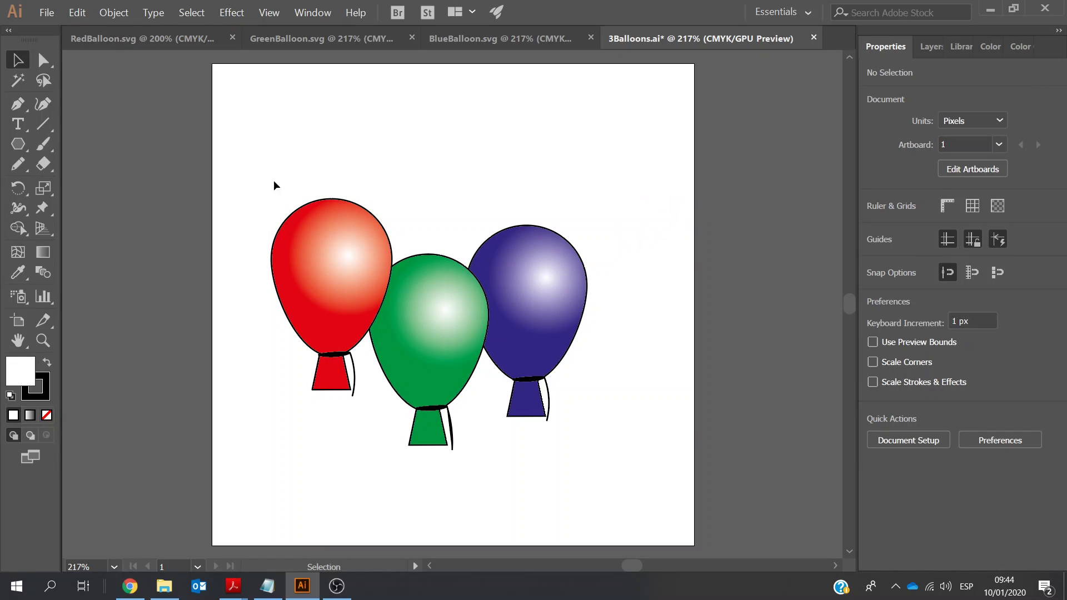
- Move all three balloons together 12 px to the right on the artboard
drag(238, 196, 625, 481)
key(Right)
key(Right)
key(Right)
key(Right)
key(Right)
key(Right)
key(Right)
key(Right)
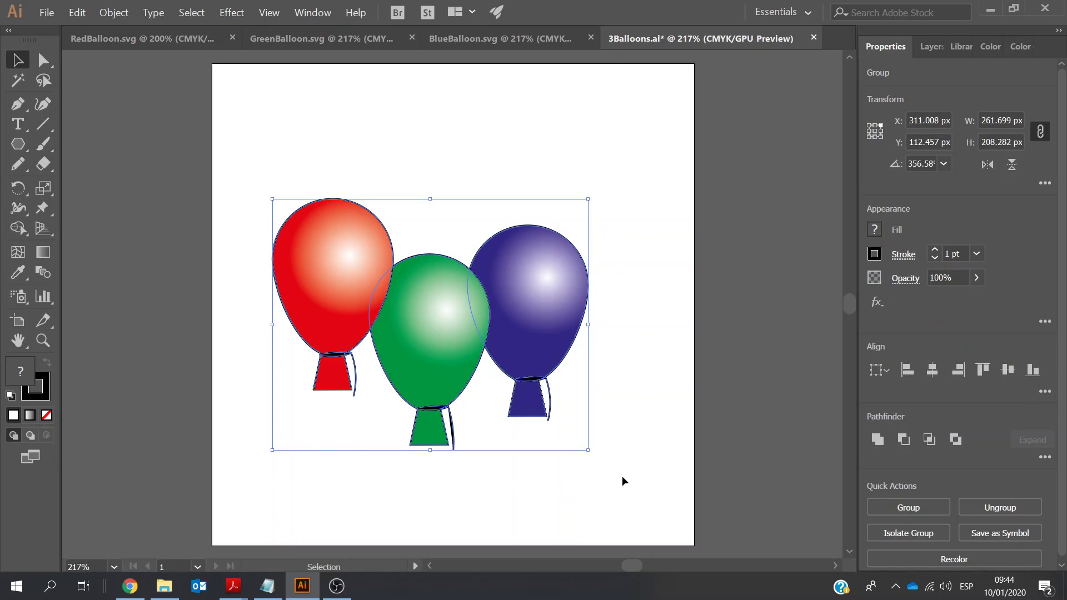
key(Right)
key(Right)
key(Right)
key(Right)
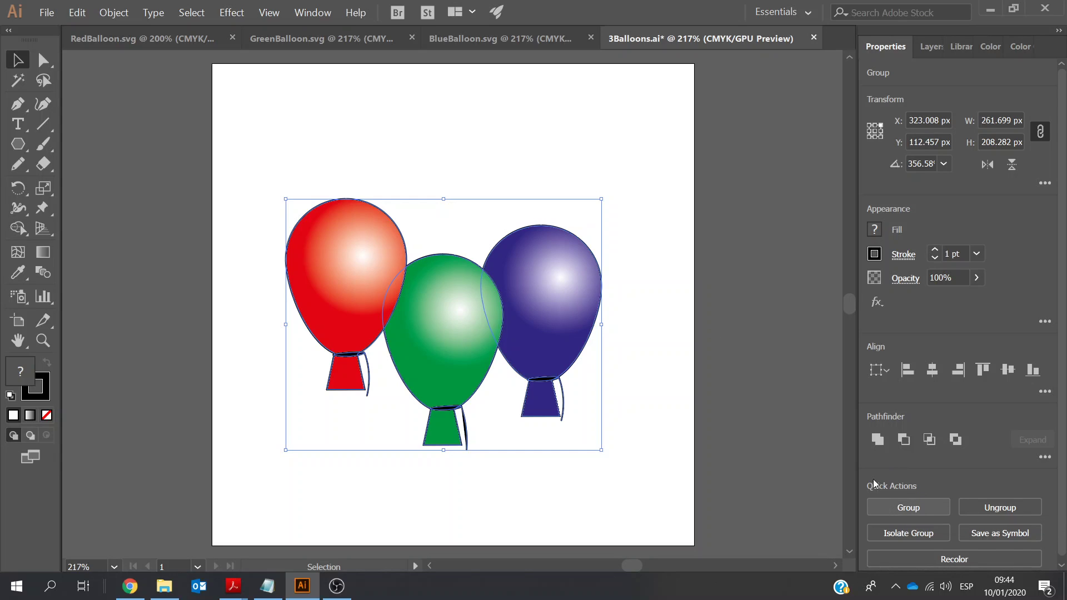
click(771, 301)
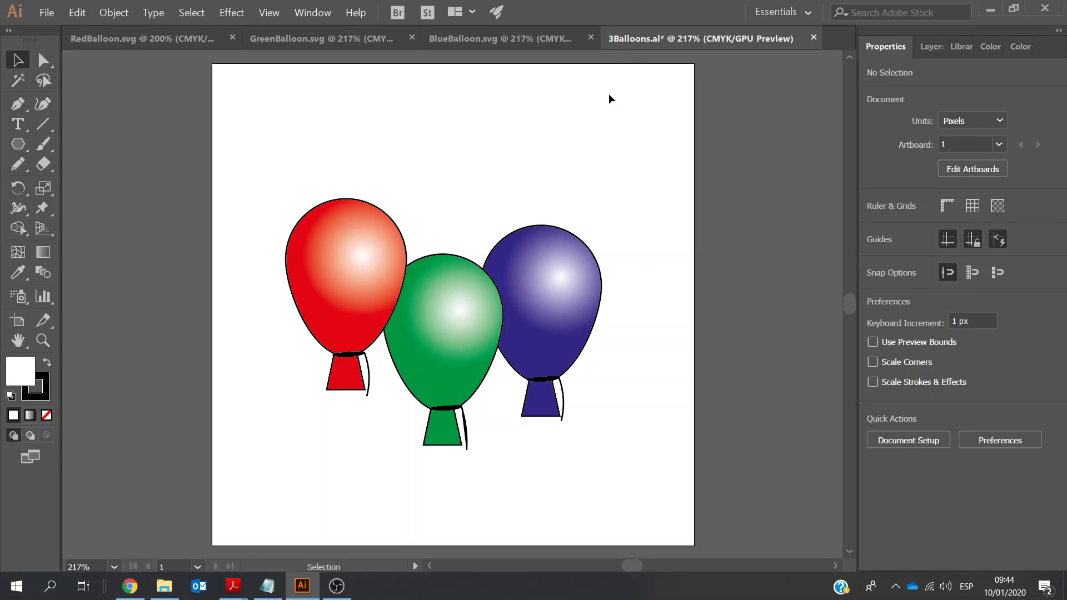
- Save the balloon arrangement to 3Balloons.ai
click(39, 13)
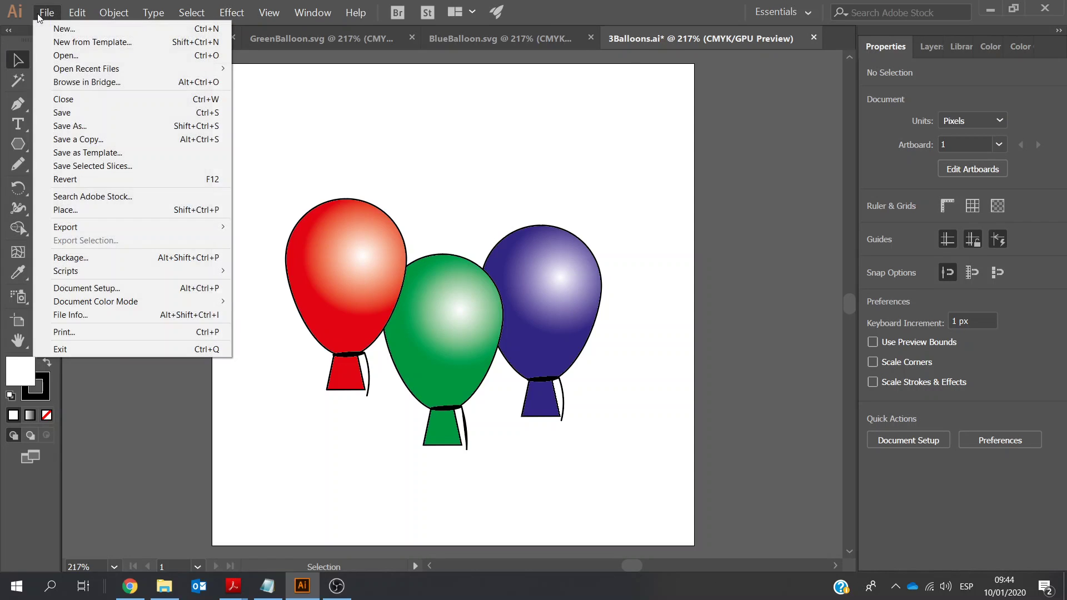
click(51, 113)
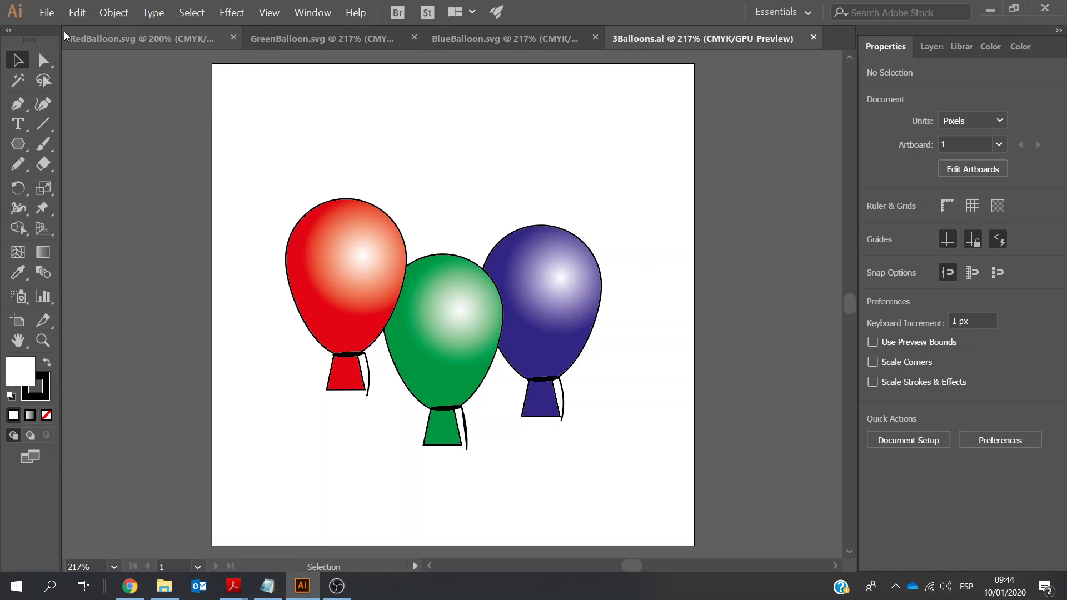
- Save the balloon arrangement as 3Balloons in SVG format with the SVG 1.1 profile and linked image location
click(47, 13)
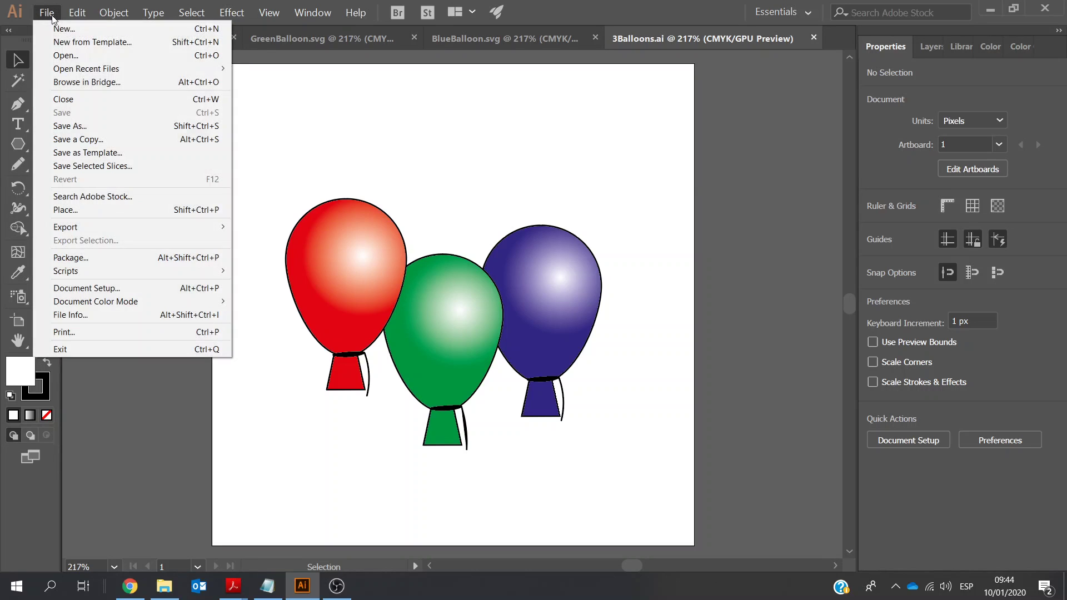
click(61, 127)
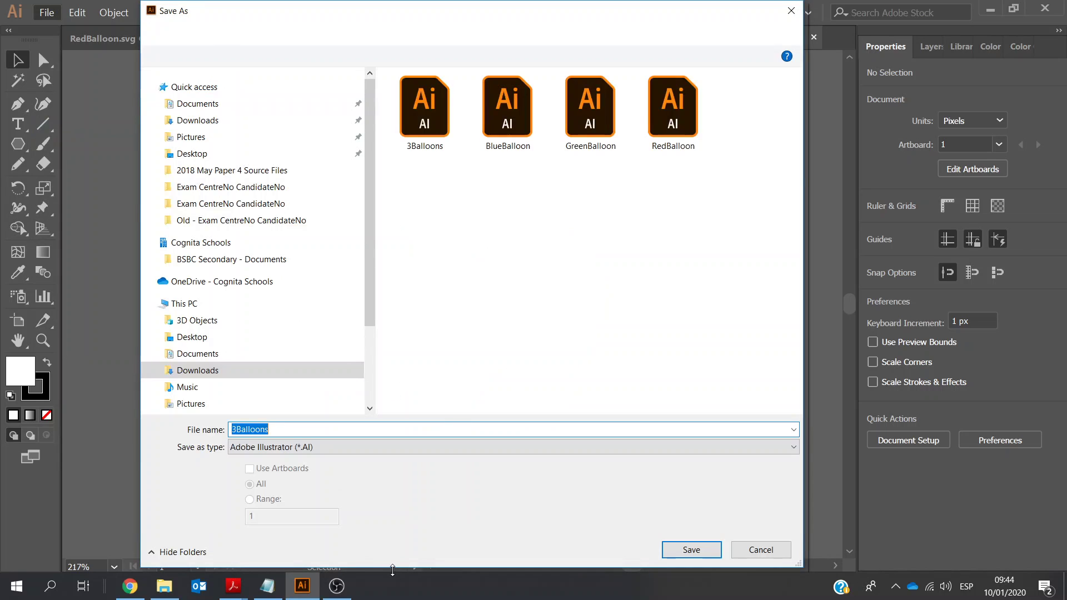
click(380, 445)
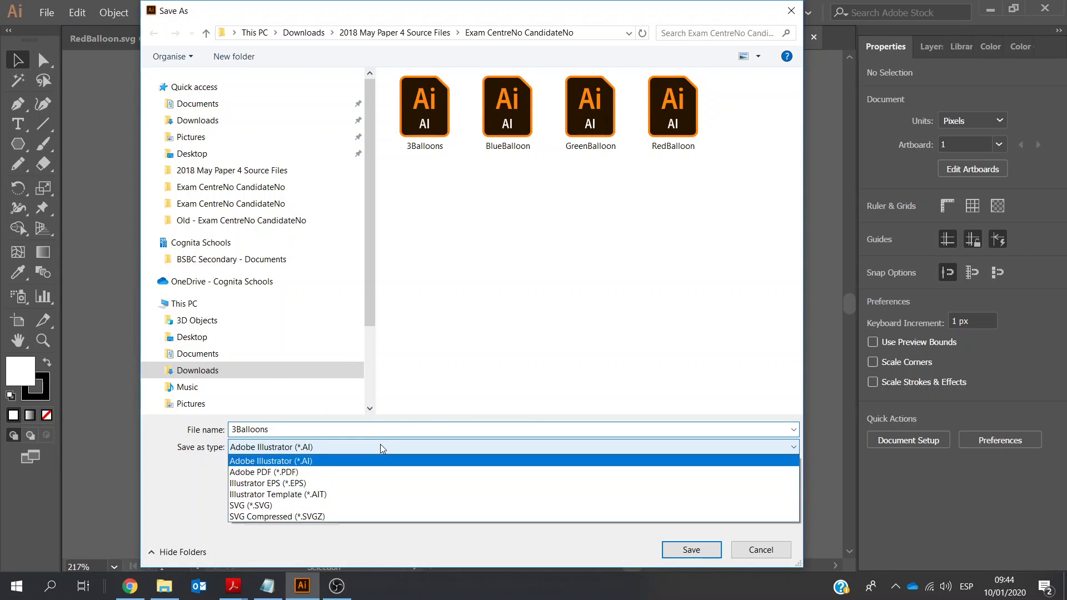
click(372, 500)
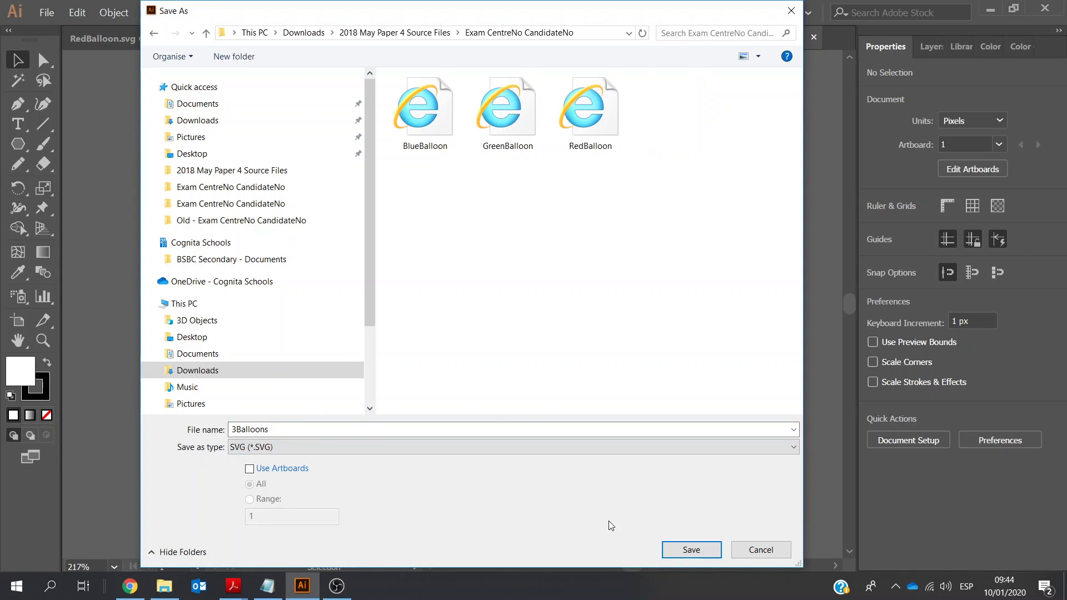
click(686, 548)
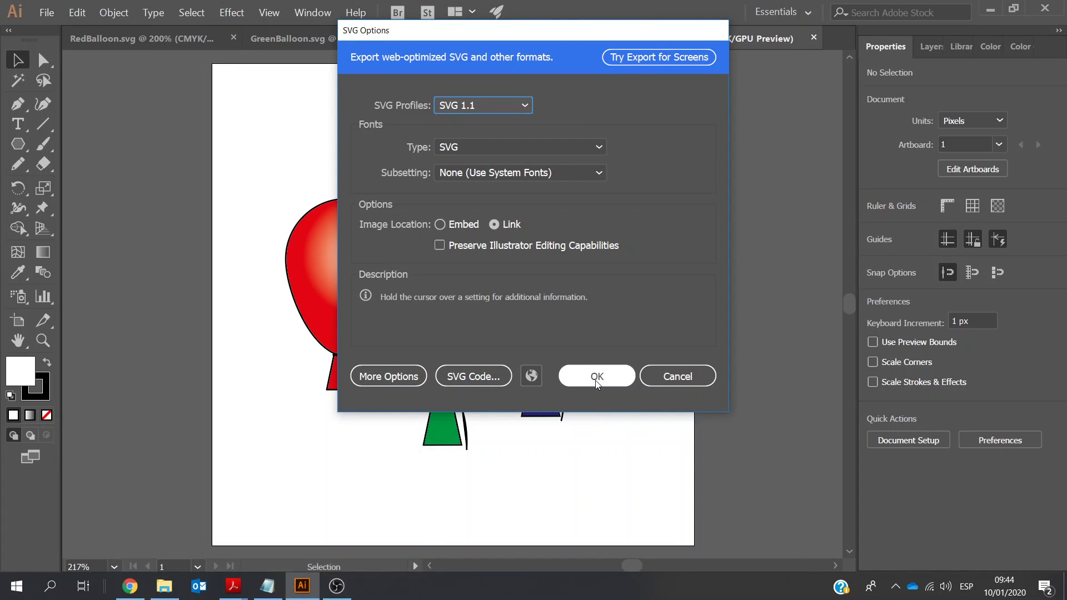
click(620, 376)
- Read the exam paper's part (d) and page 2 introduction in Acrobat Reader, and check the final image's page size in the Notepad notes
mouse_move(239, 586)
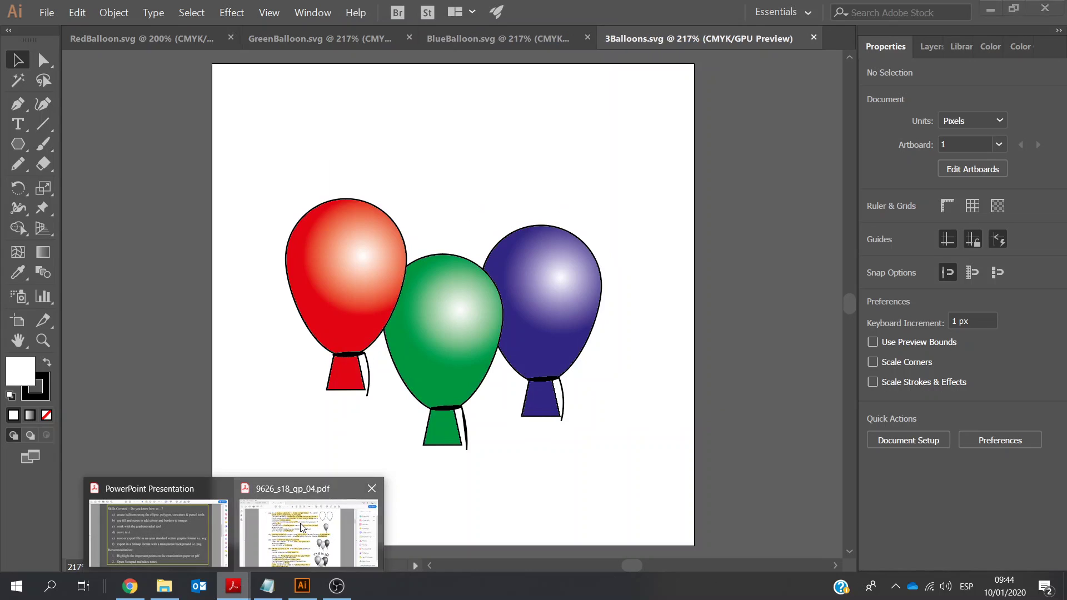
click(308, 531)
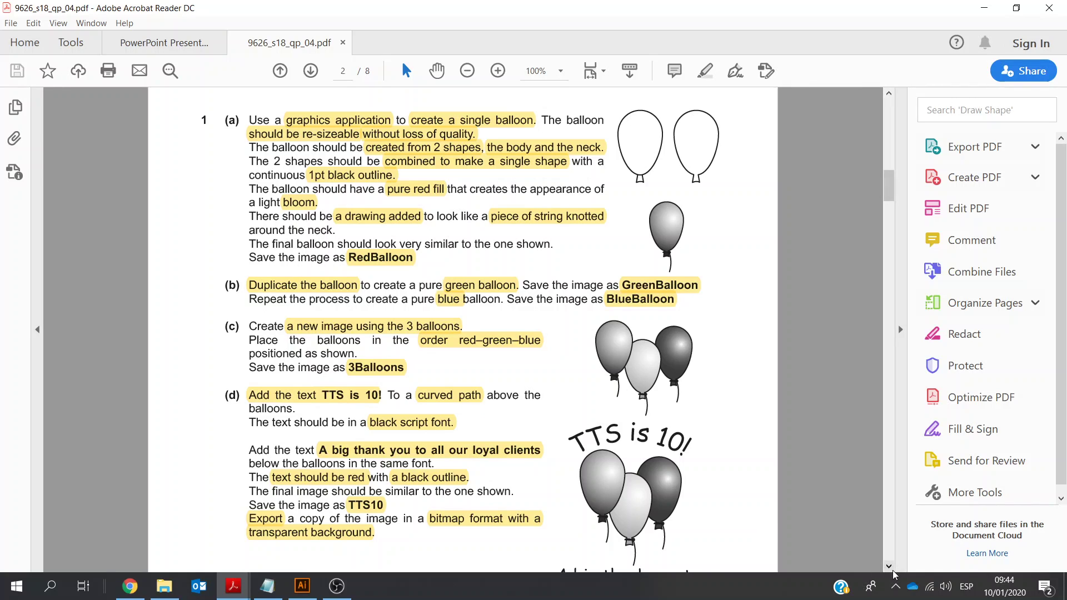
scroll(889, 572, down, 3)
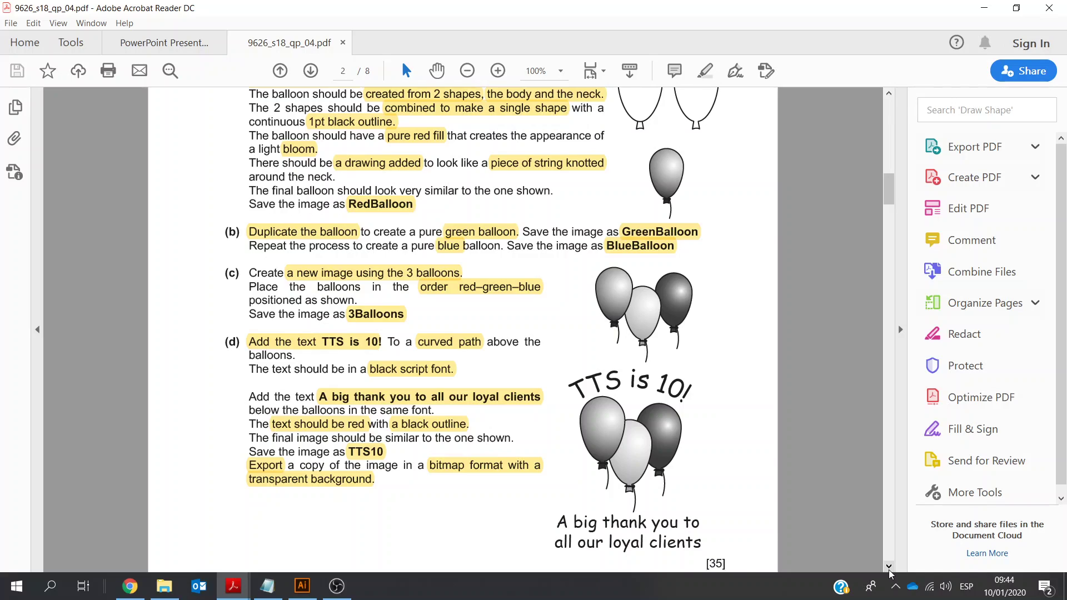
scroll(889, 572, down, 2)
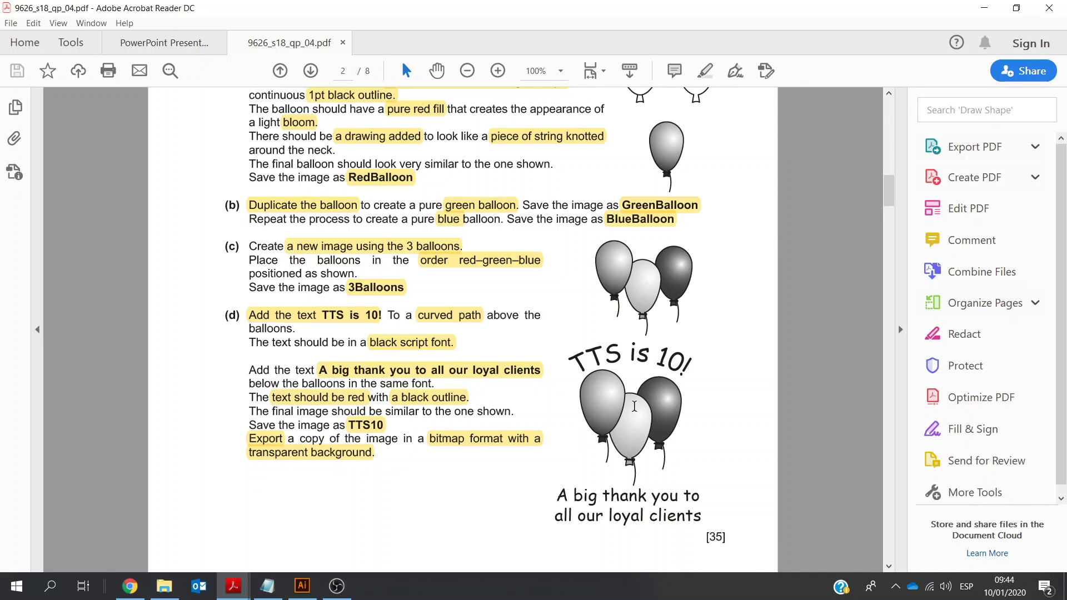
click(889, 95)
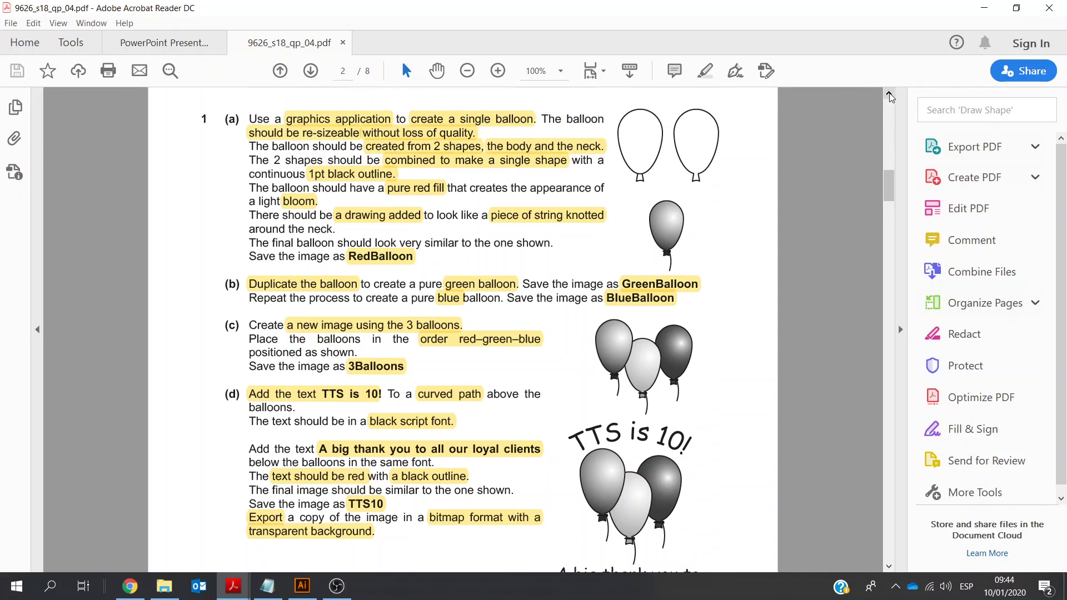
click(889, 96)
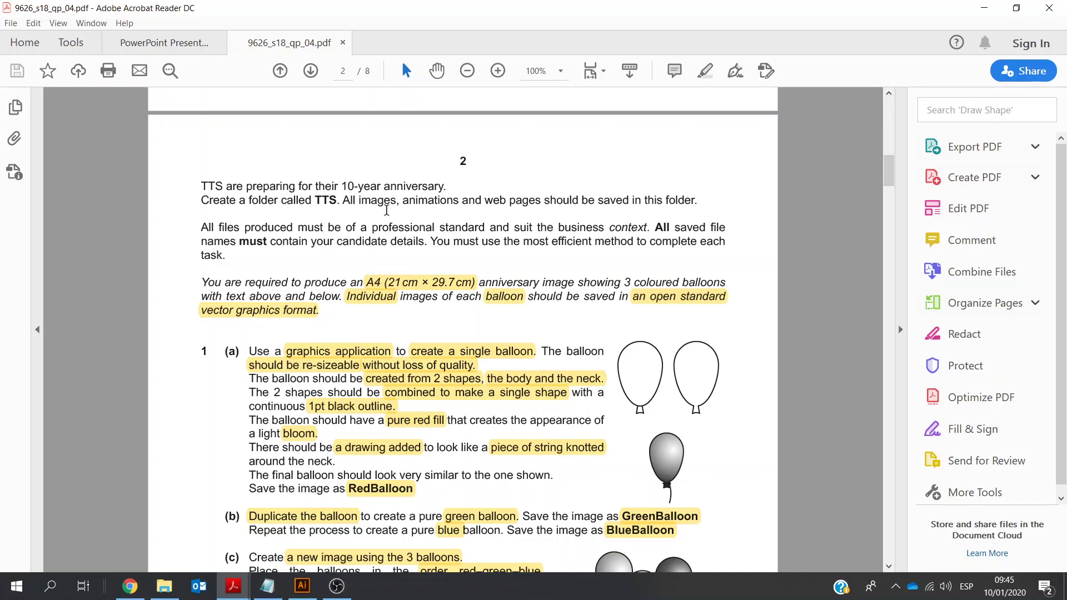
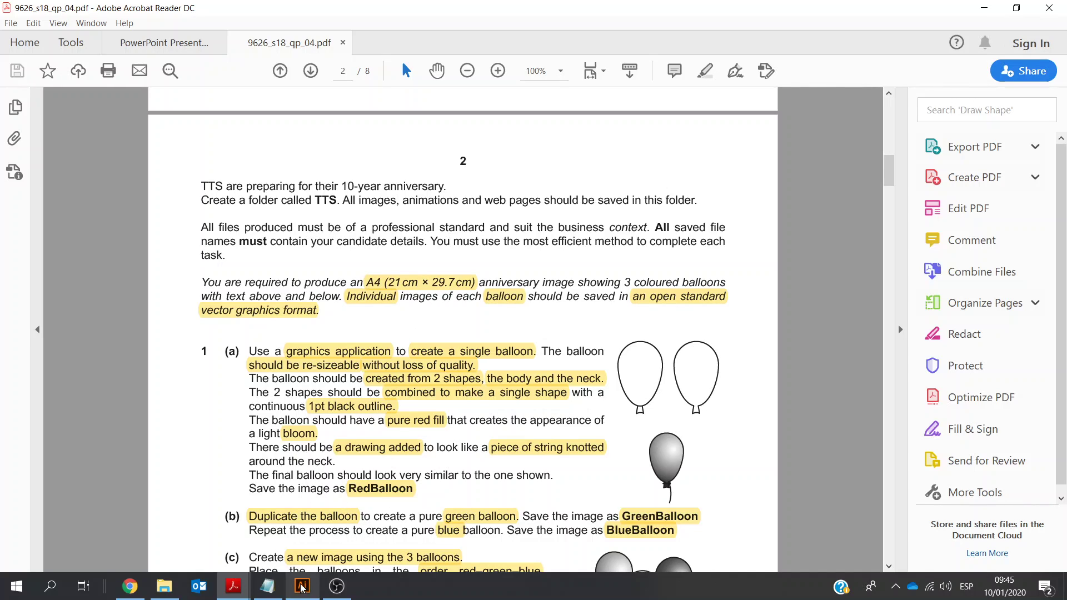
click(267, 586)
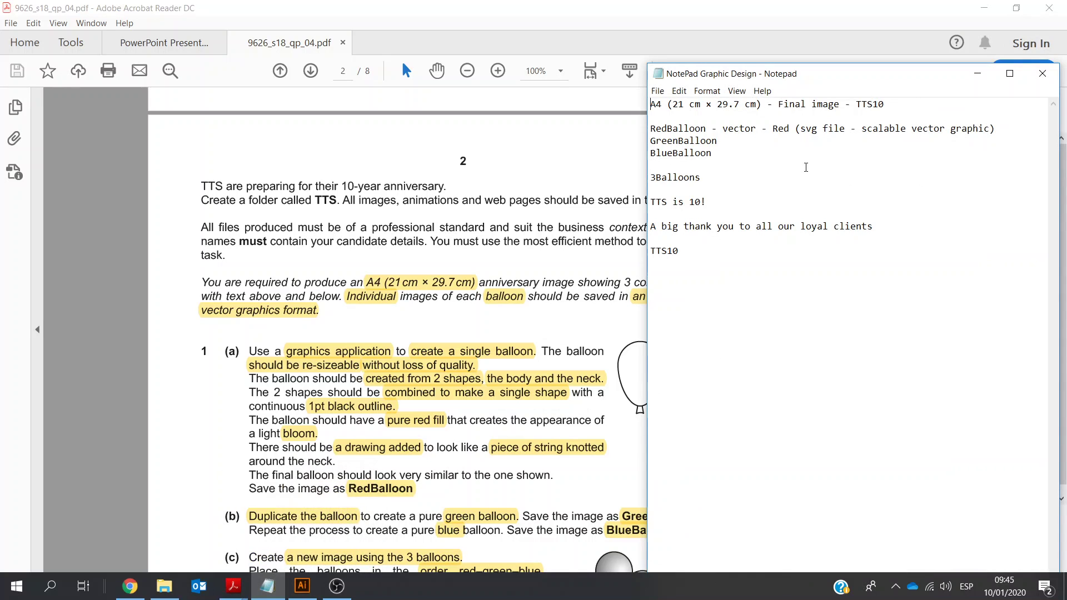
drag(680, 105, 684, 105)
- Switch back to Illustrator, close the RedBalloon, GreenBalloon and BlueBalloon documents, and start a new document
click(303, 587)
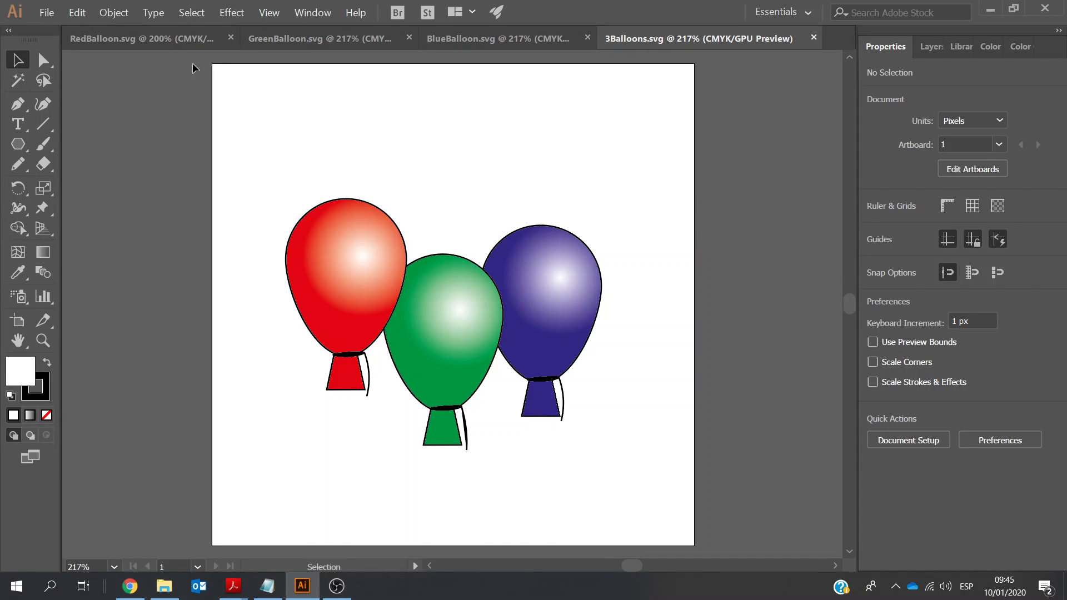
click(231, 36)
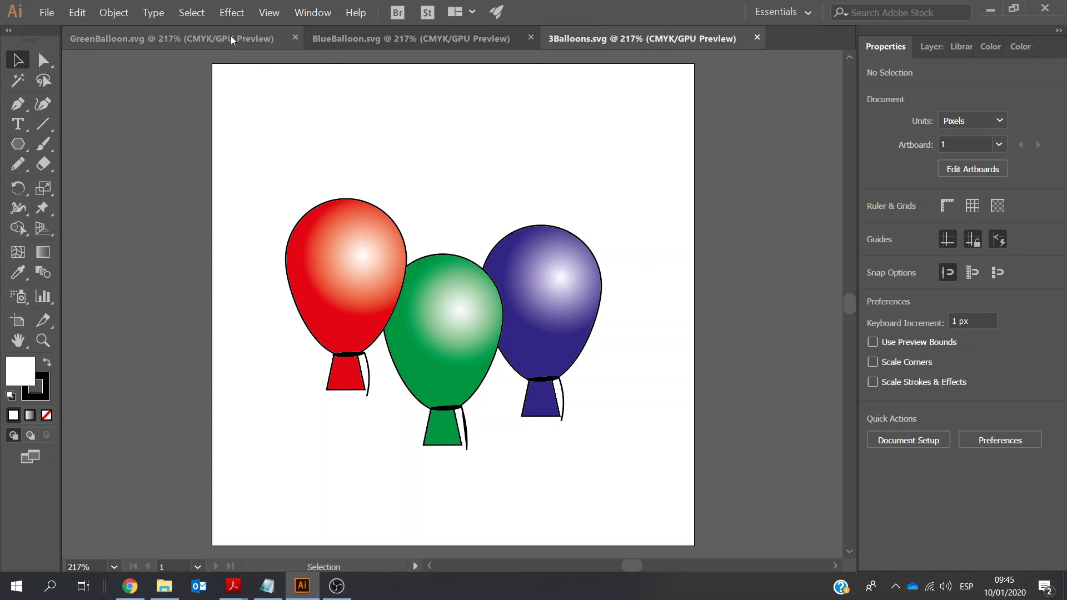
click(293, 39)
click(288, 38)
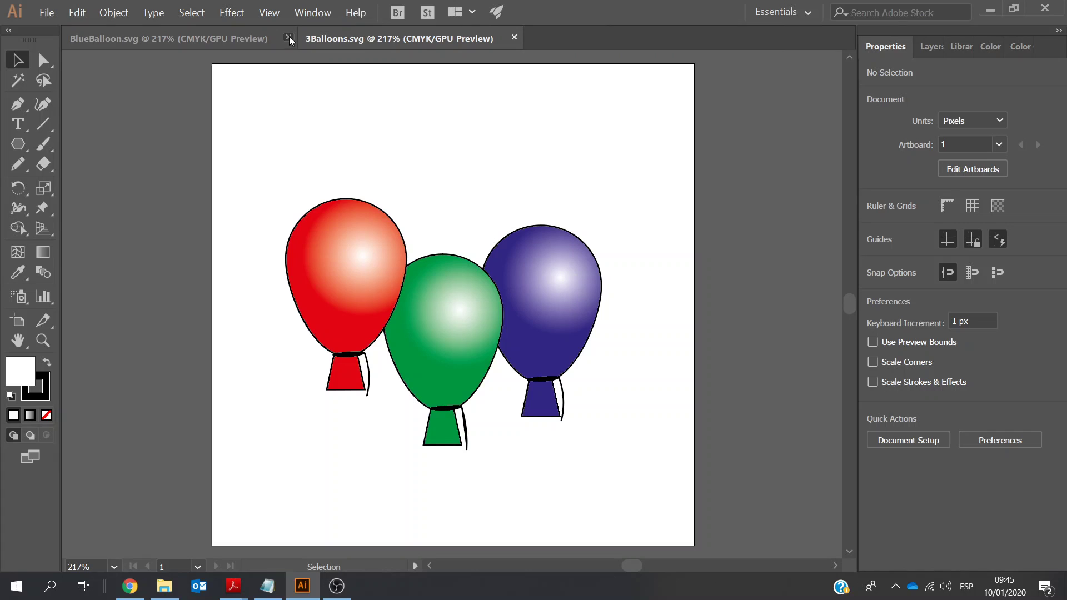
click(47, 12)
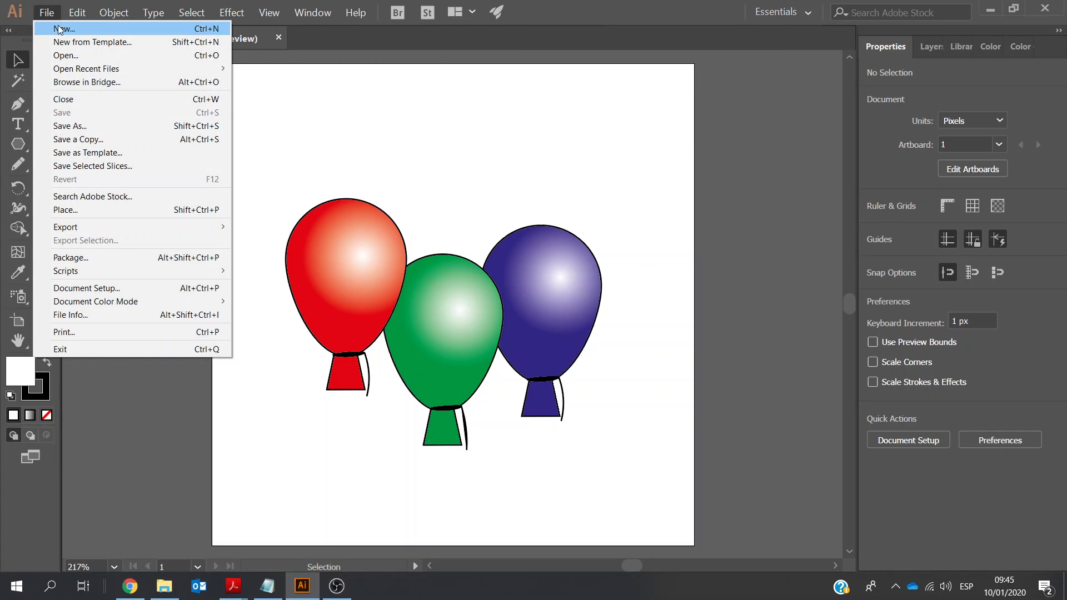
click(60, 29)
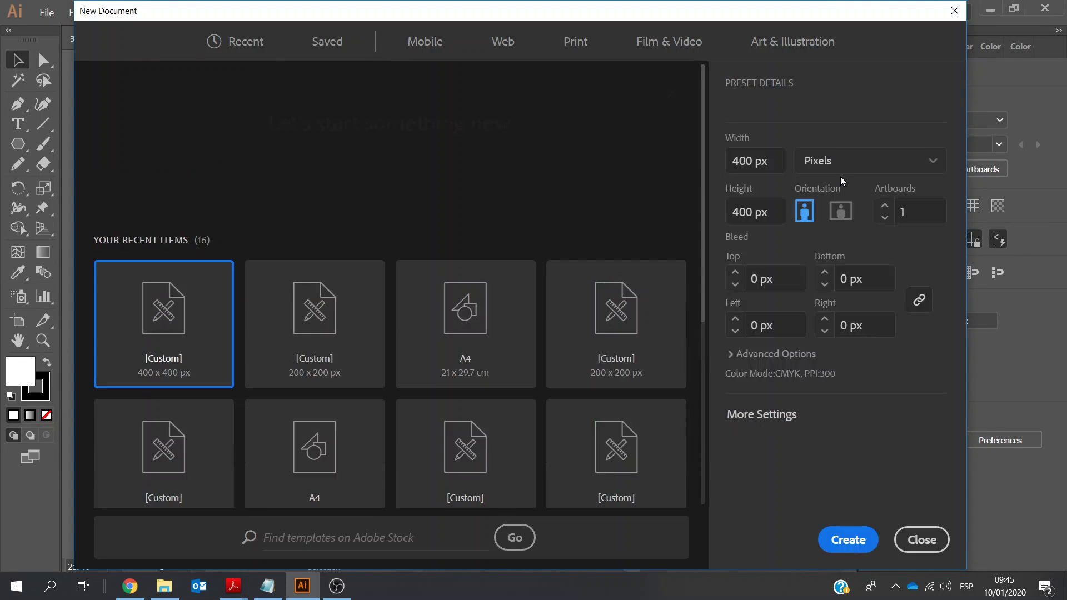
click(935, 167)
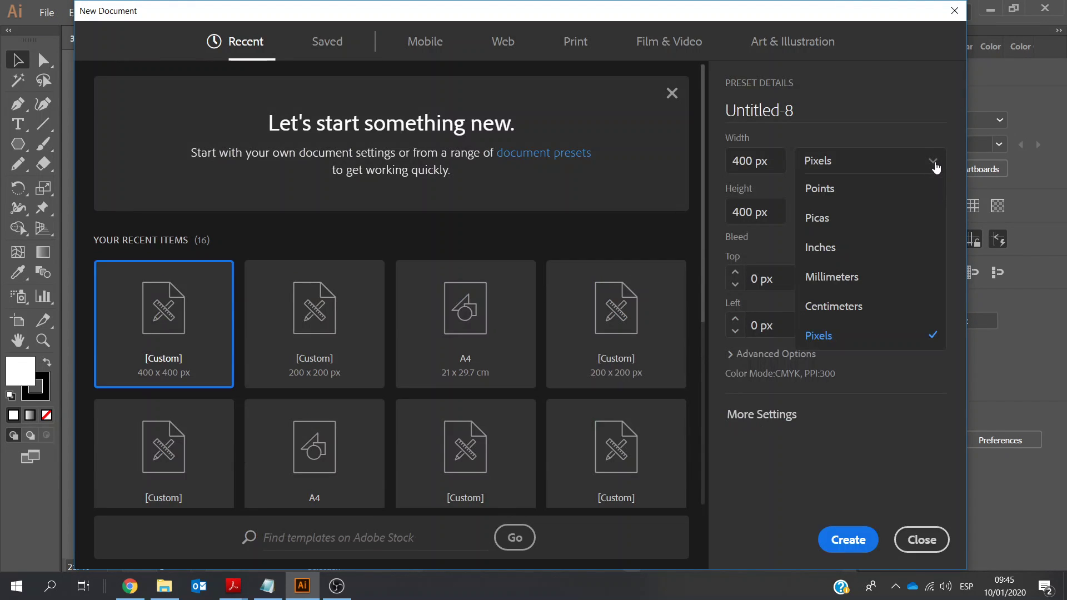
click(886, 308)
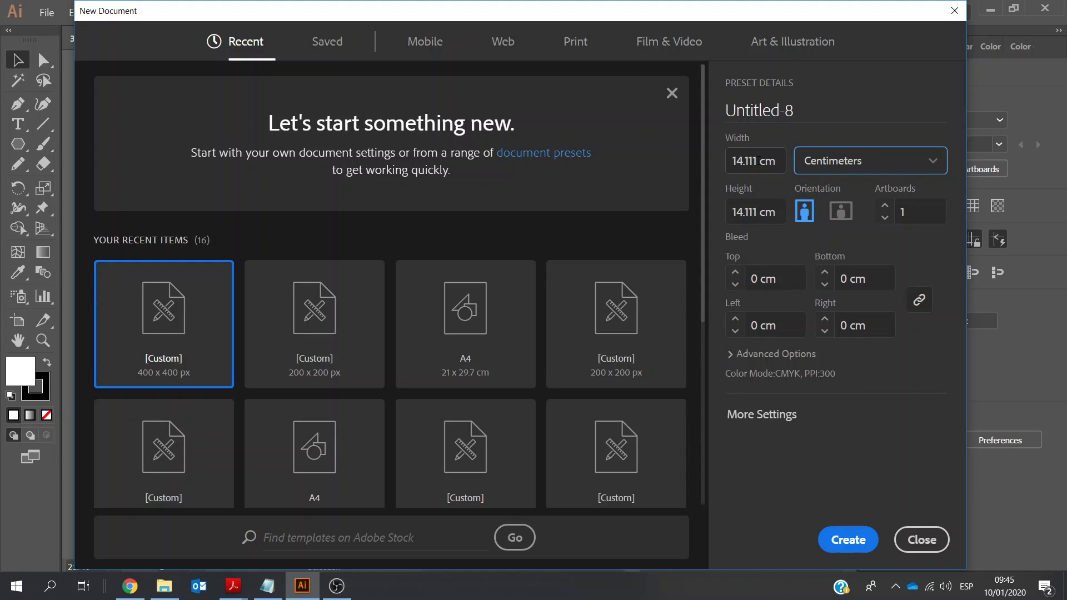
double_click(723, 160)
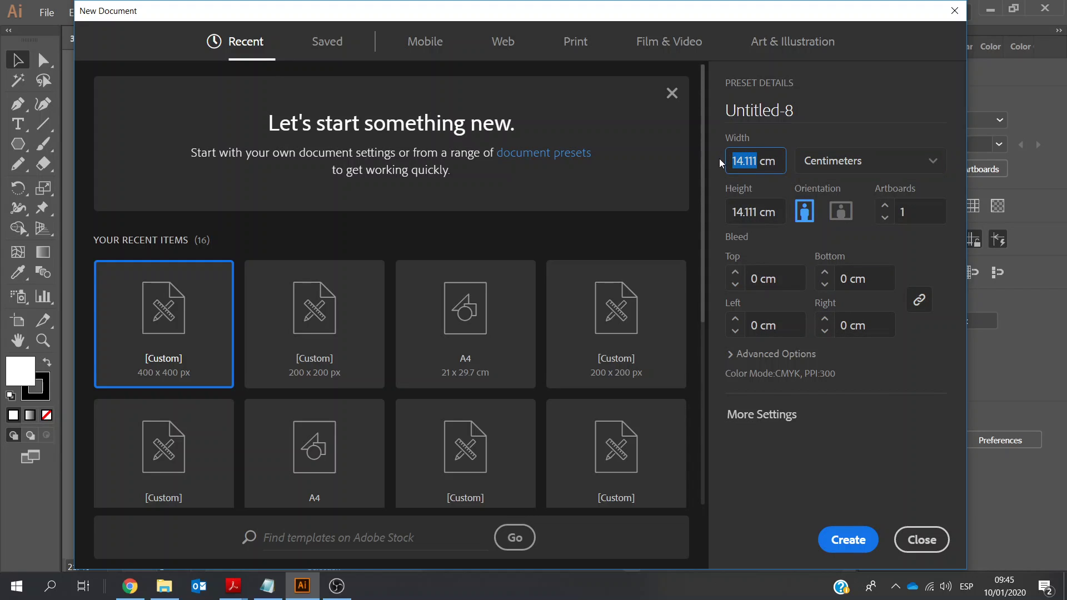
text(21)
click(906, 34)
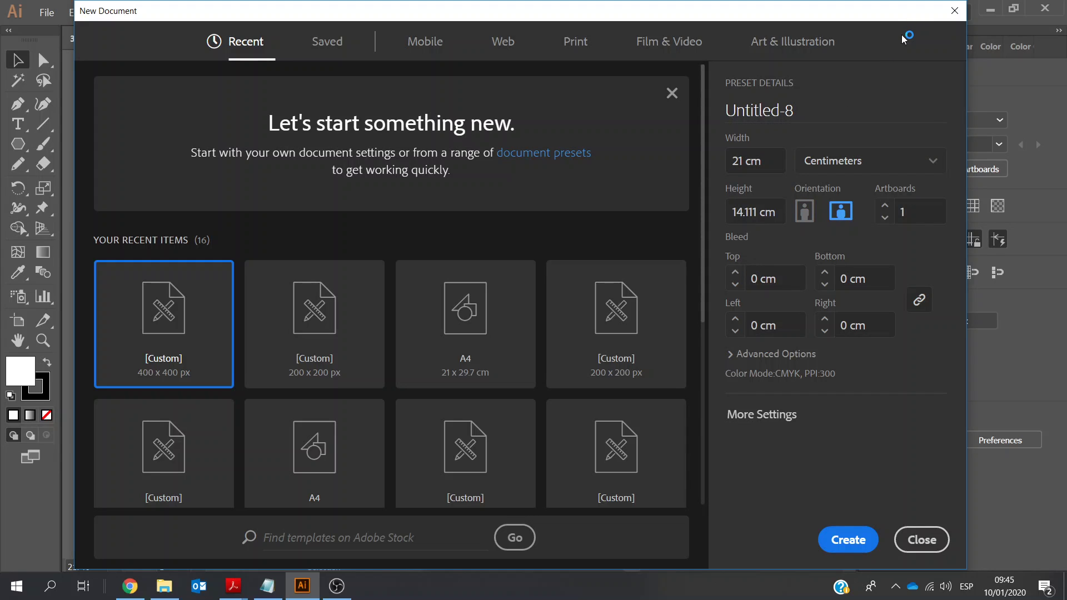
click(267, 585)
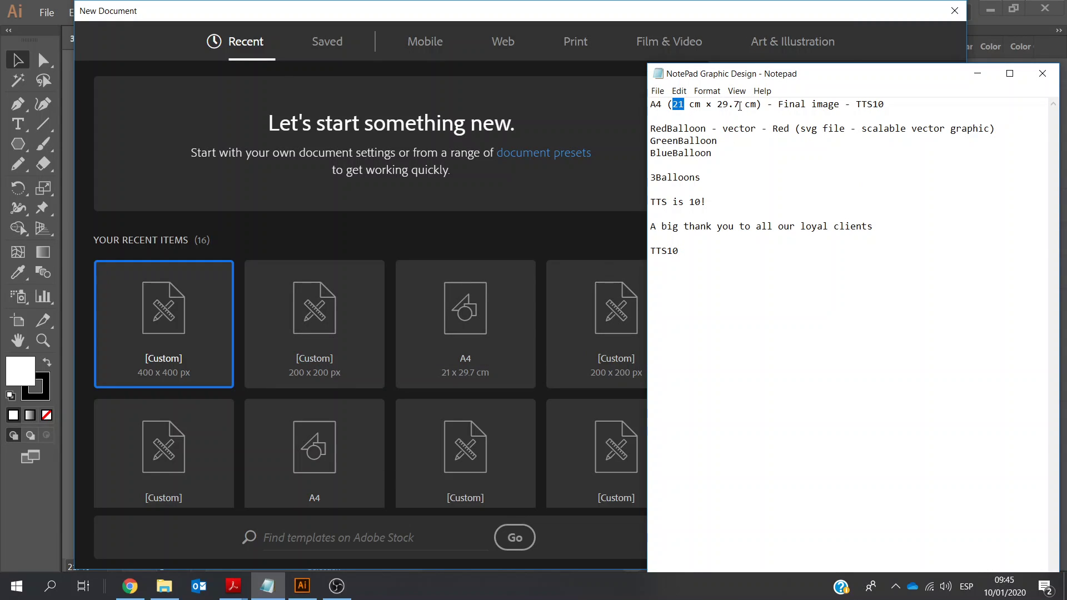
drag(741, 105, 721, 105)
click(597, 135)
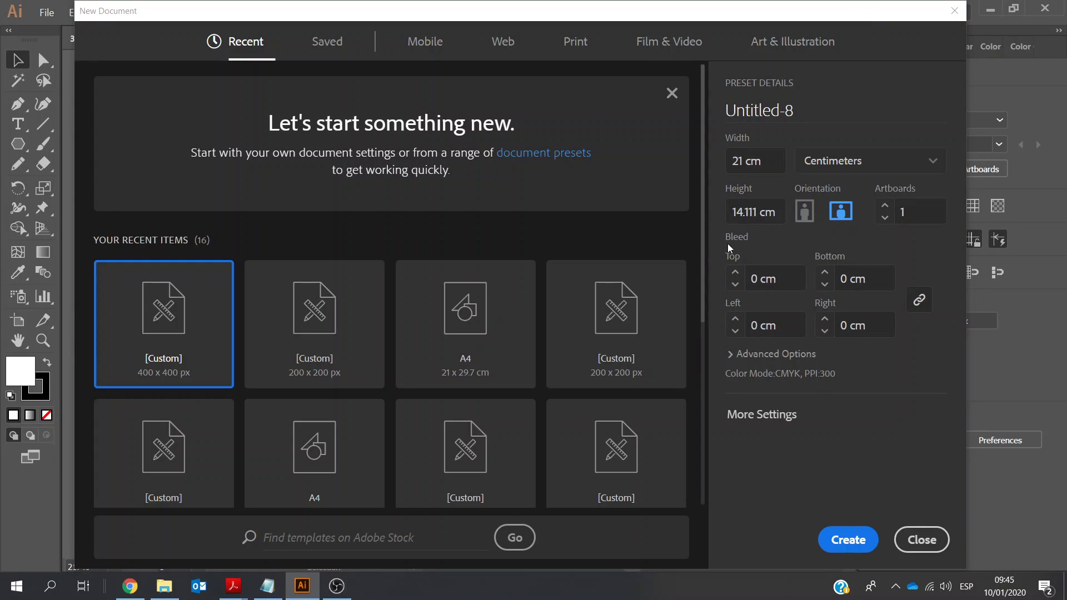
- Create a new portrait document from the A4 print preset with its units in centimetres
click(571, 48)
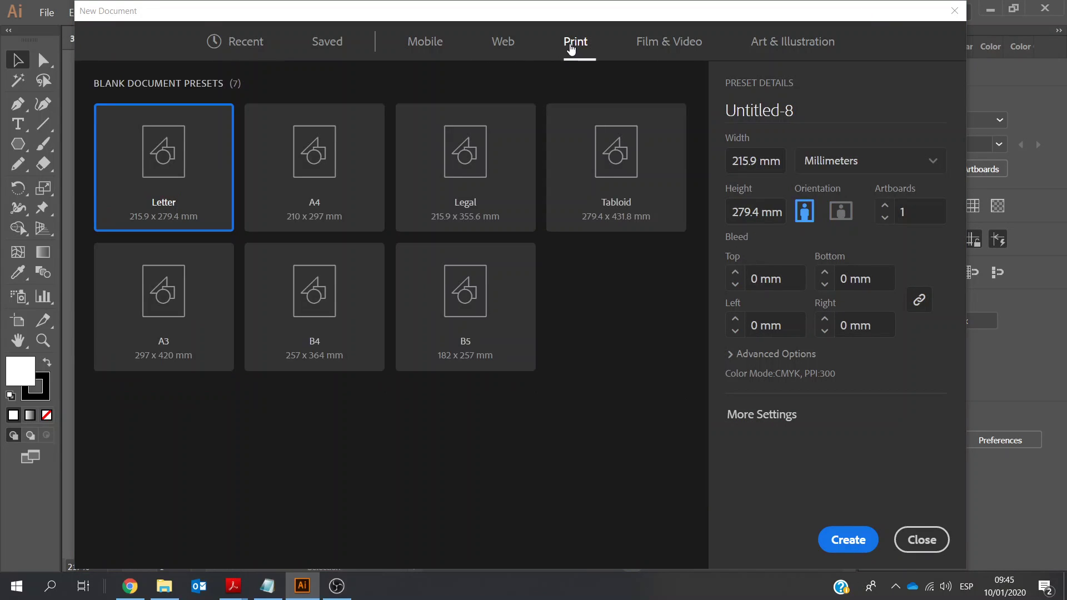
click(323, 159)
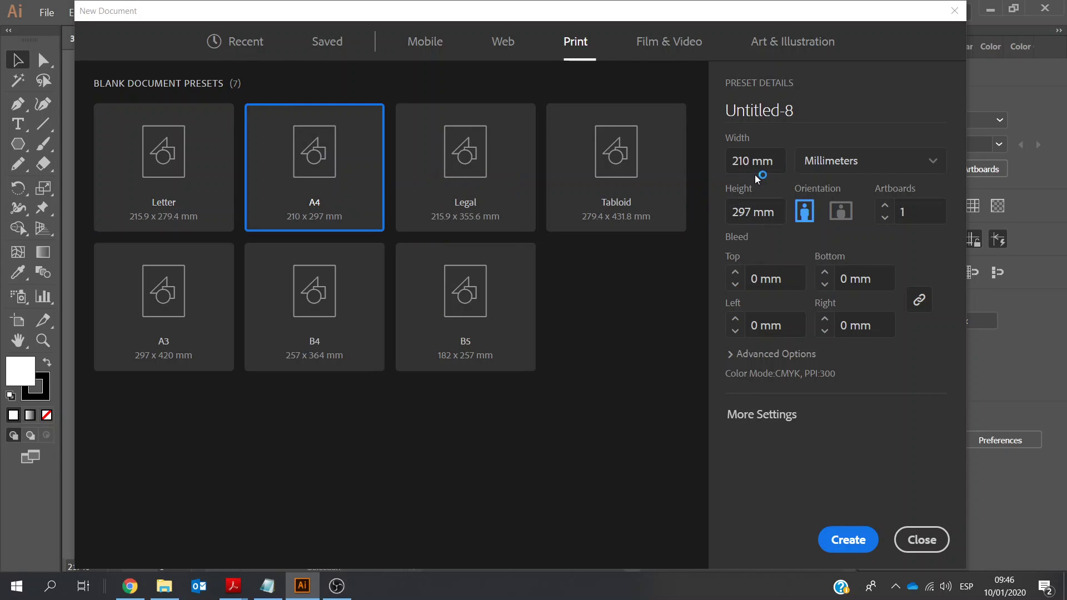
click(929, 164)
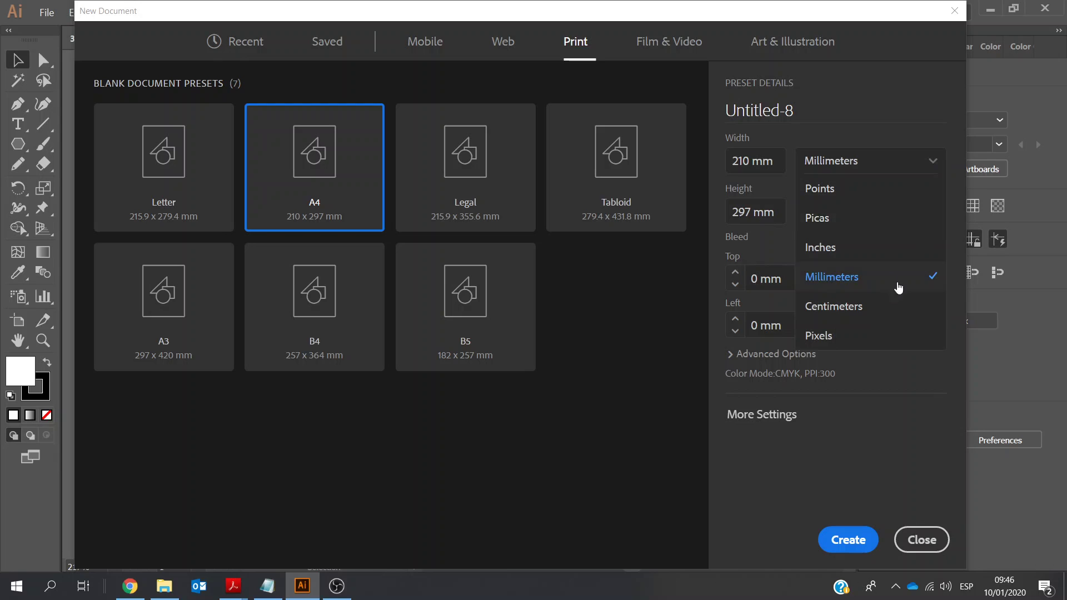
click(894, 309)
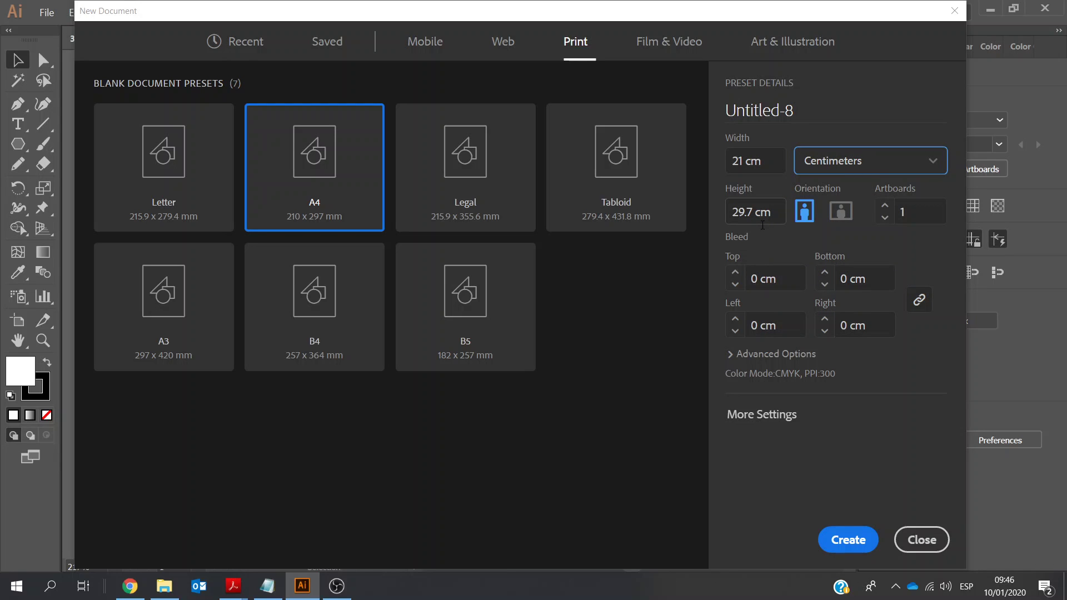
click(845, 540)
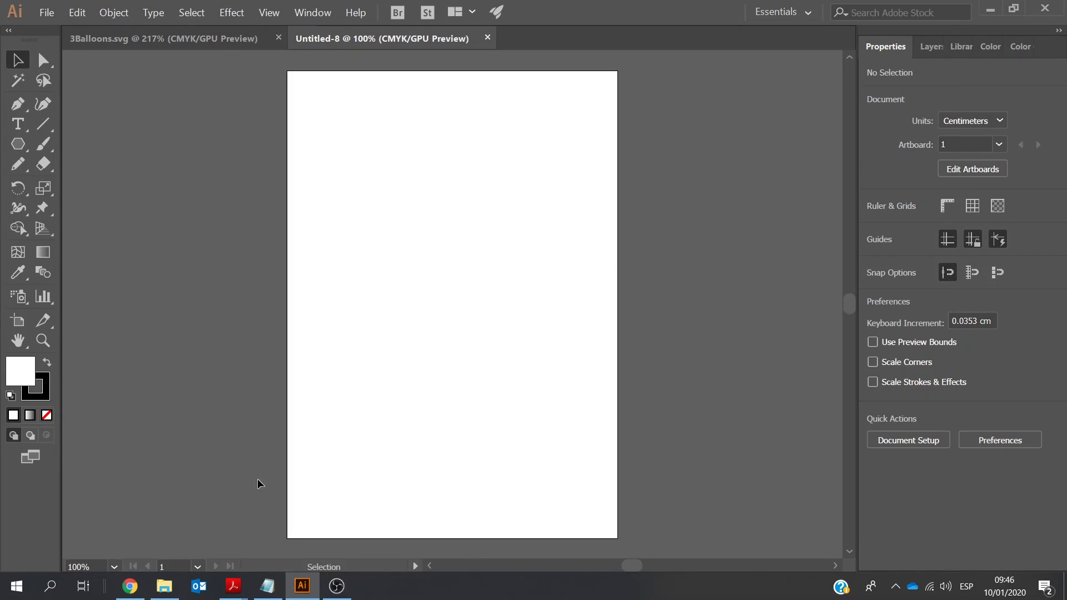
- Switch to the exam paper in Acrobat Reader and read part (d) with its text, file name and export requirements
mouse_move(234, 591)
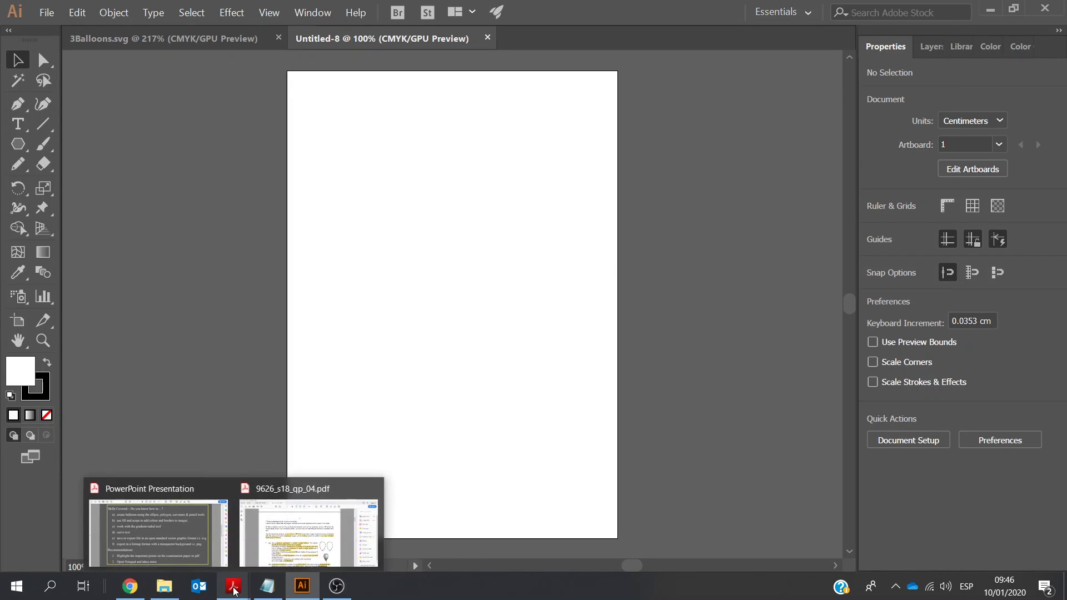
click(289, 539)
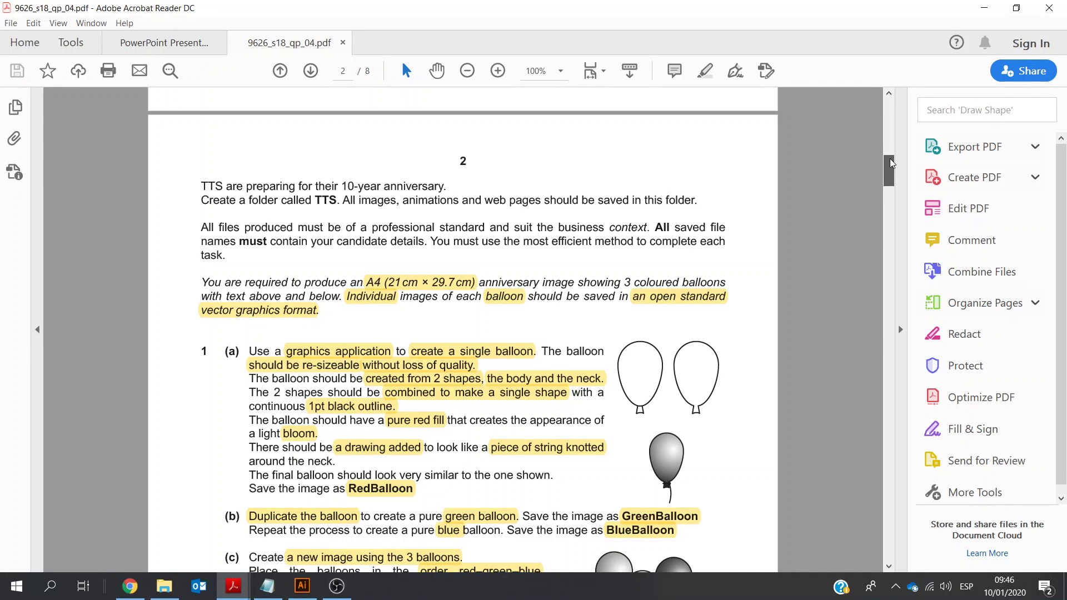
scroll(889, 177, down, 5)
scroll(889, 176, down, 2)
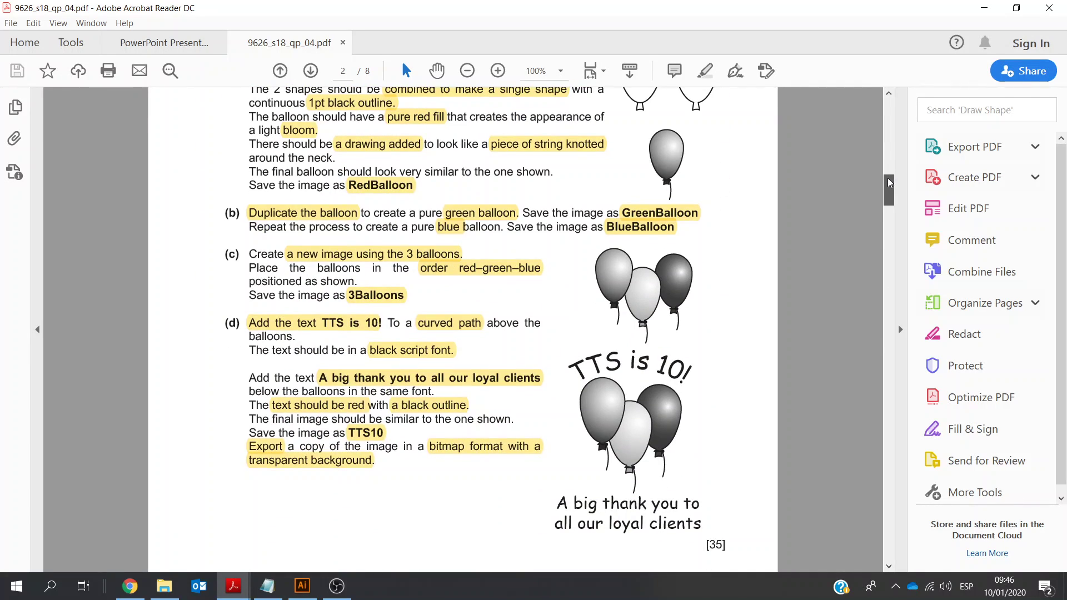
scroll(889, 176, up, 1)
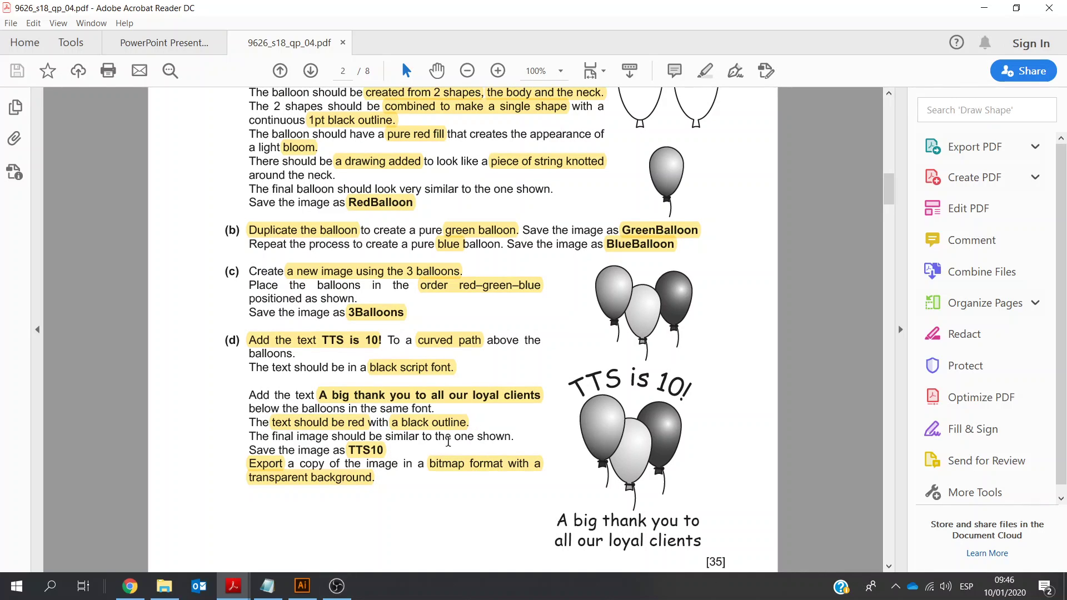
- Switch back to Illustrator and save the blank A4 document as TTS10 in Adobe Illustrator format for Illustrator CC
click(299, 592)
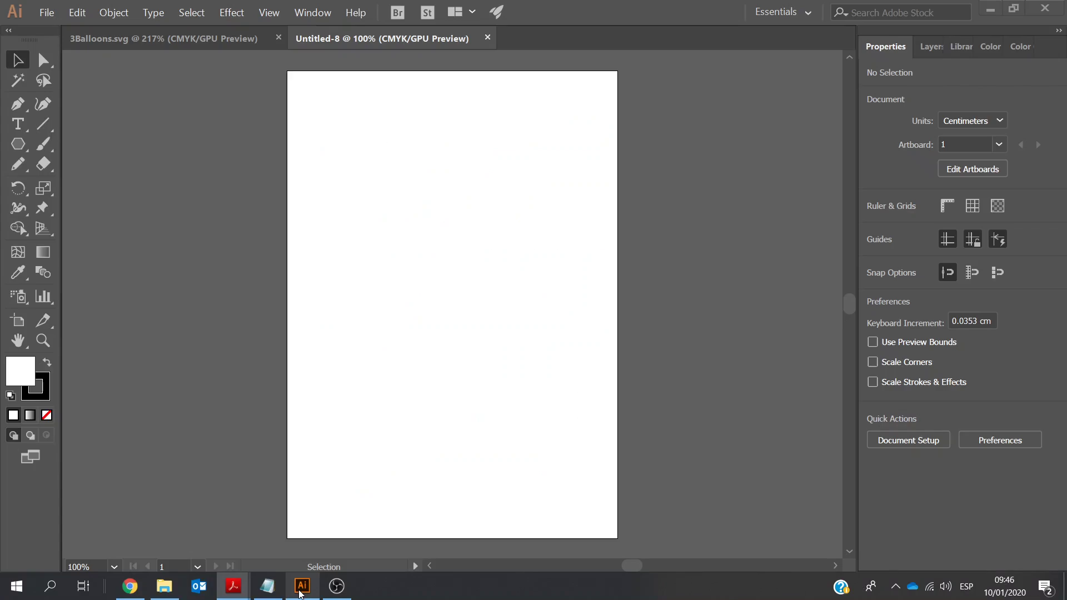
click(43, 13)
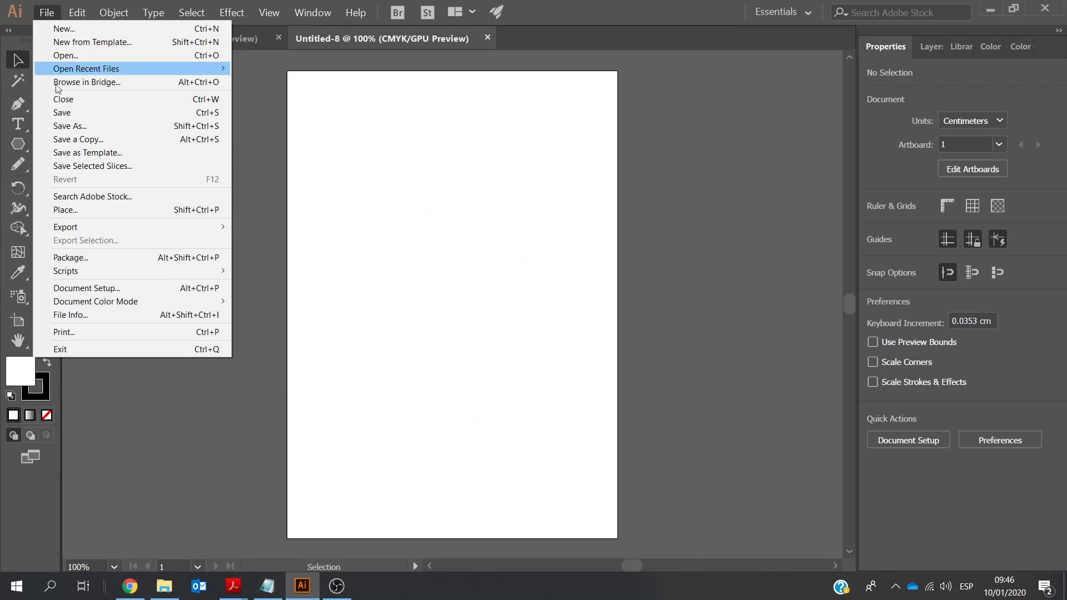
click(72, 123)
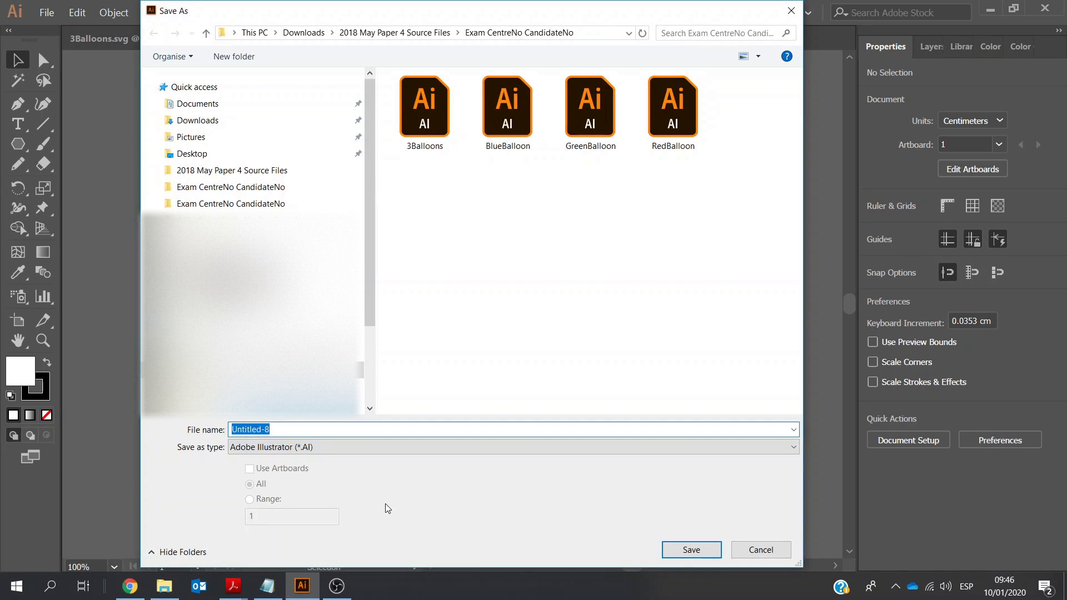
text(TTS10)
click(699, 546)
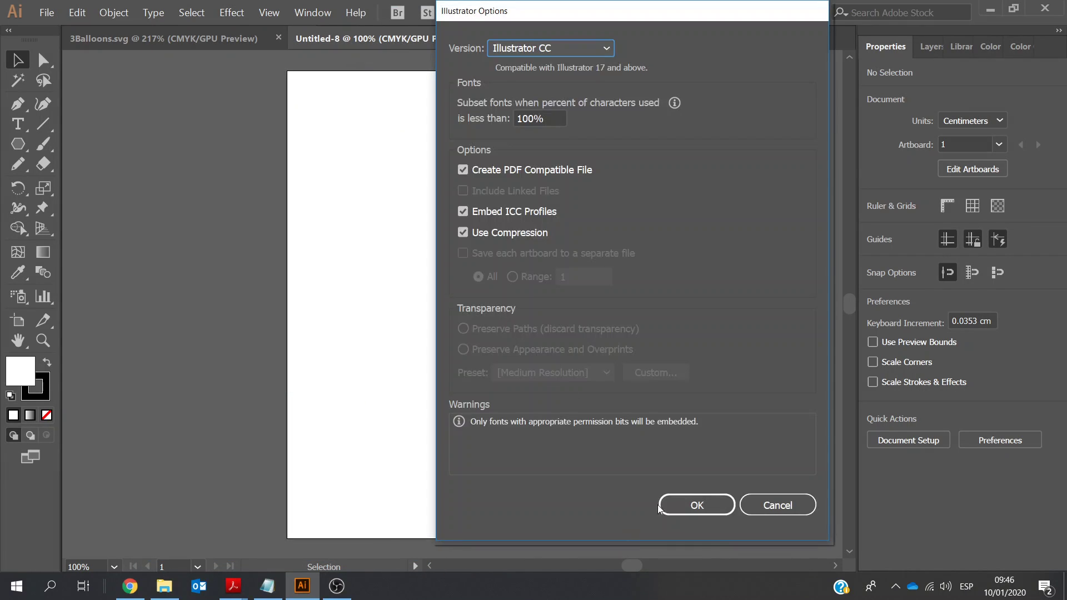
click(672, 499)
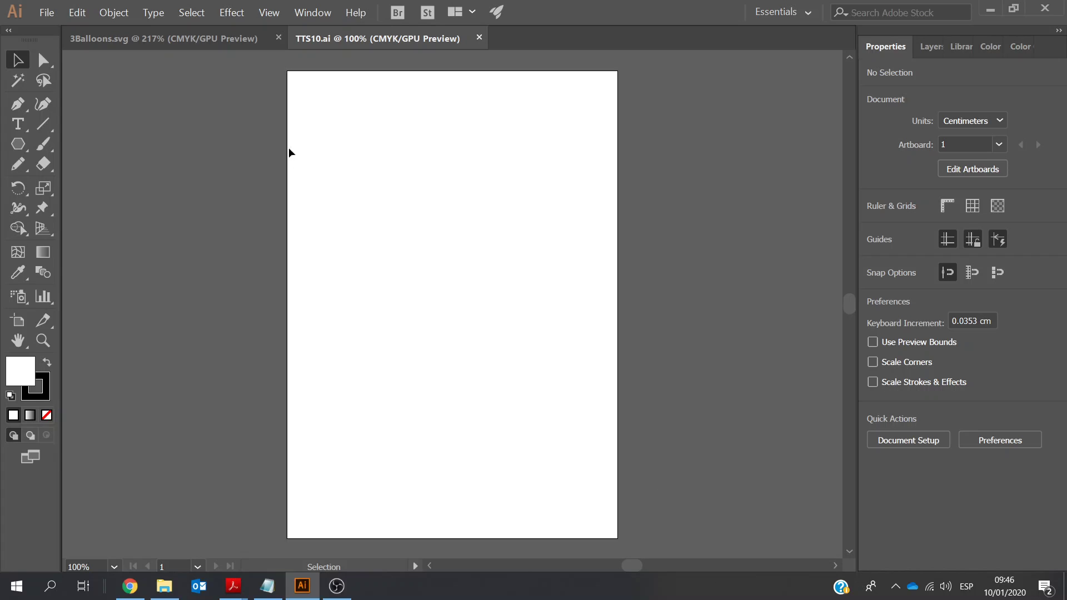
- Copy all three balloons from 3Balloons into TTS10 and enlarge them to about 11.6 by 9.6 cm
click(159, 45)
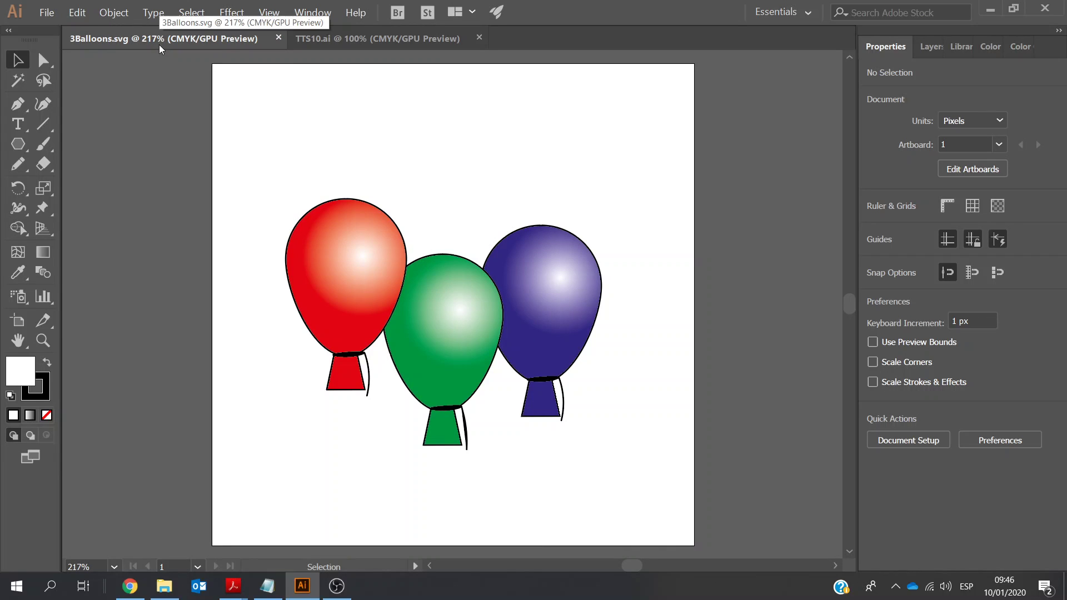
key(ctrl+a)
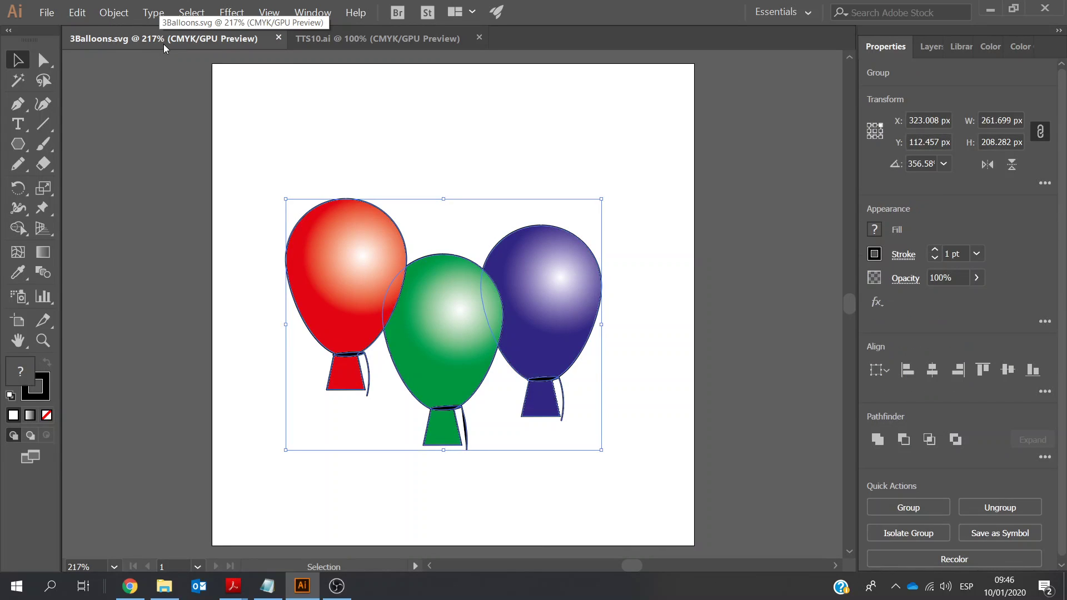
click(383, 35)
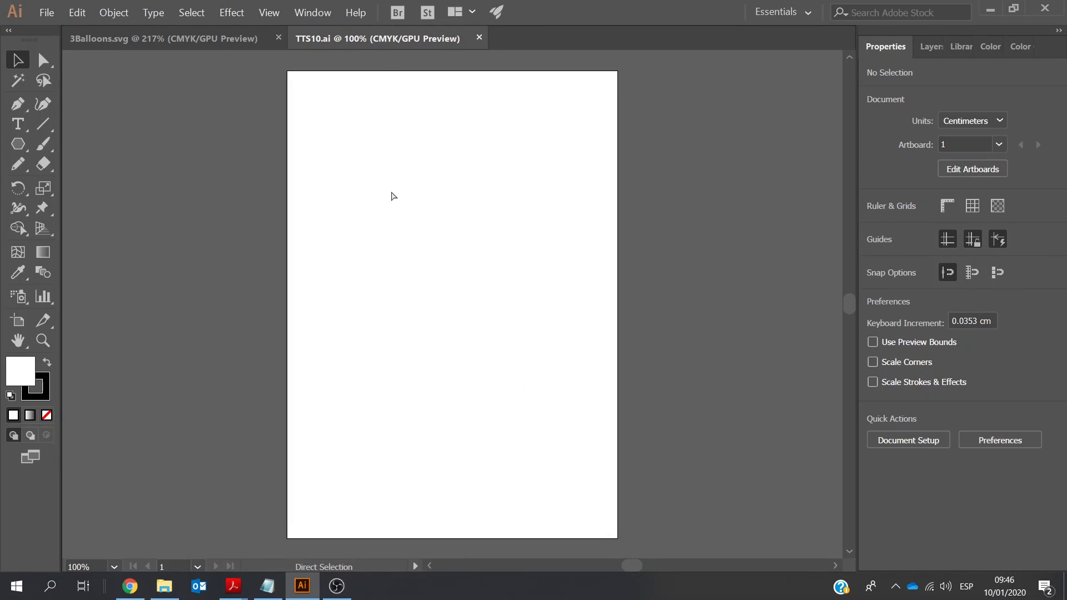
key(ctrl+v)
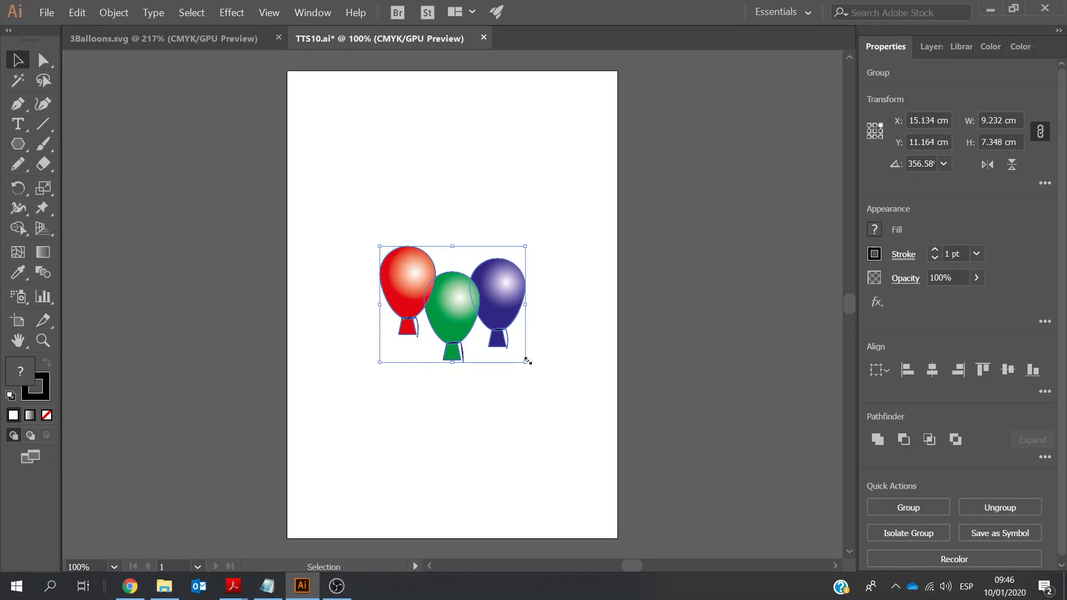
drag(525, 363, 562, 398)
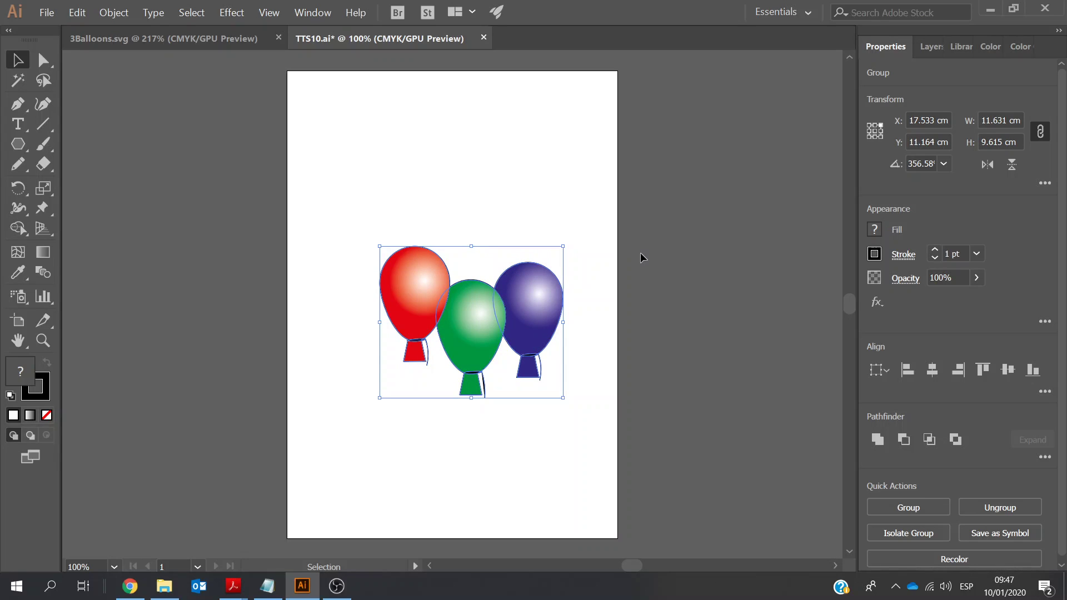
- Try to position the balloons on the page with the vertical distribute-centre alignment option
click(321, 16)
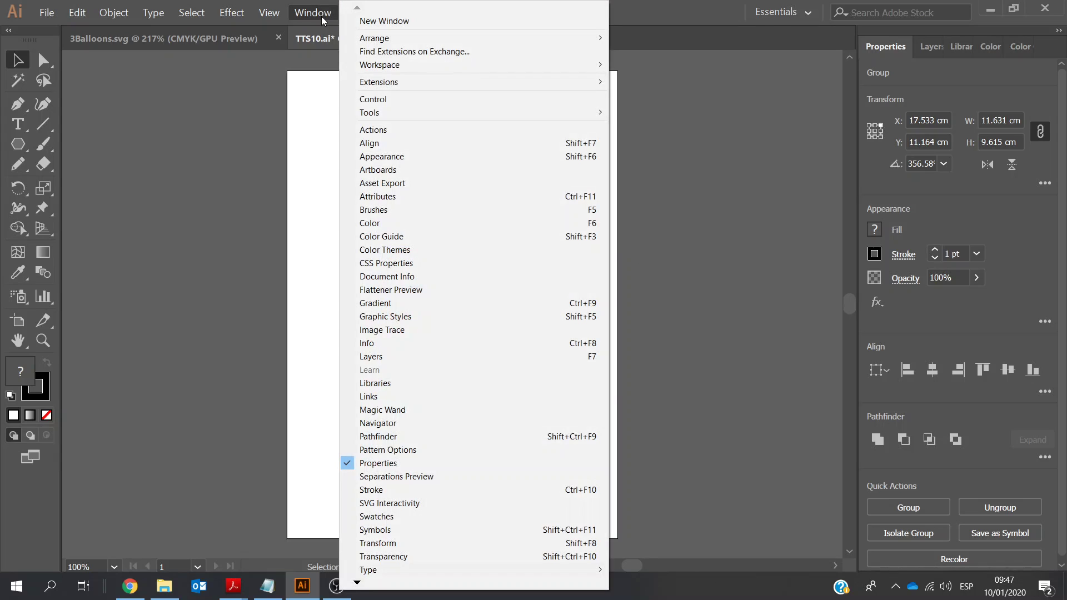
click(374, 145)
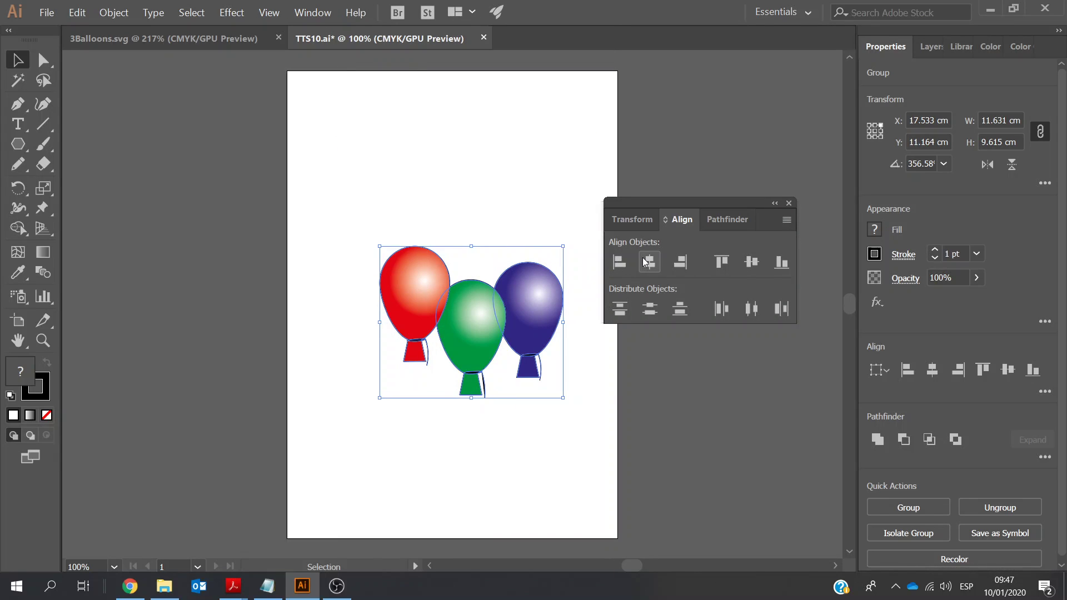
click(648, 306)
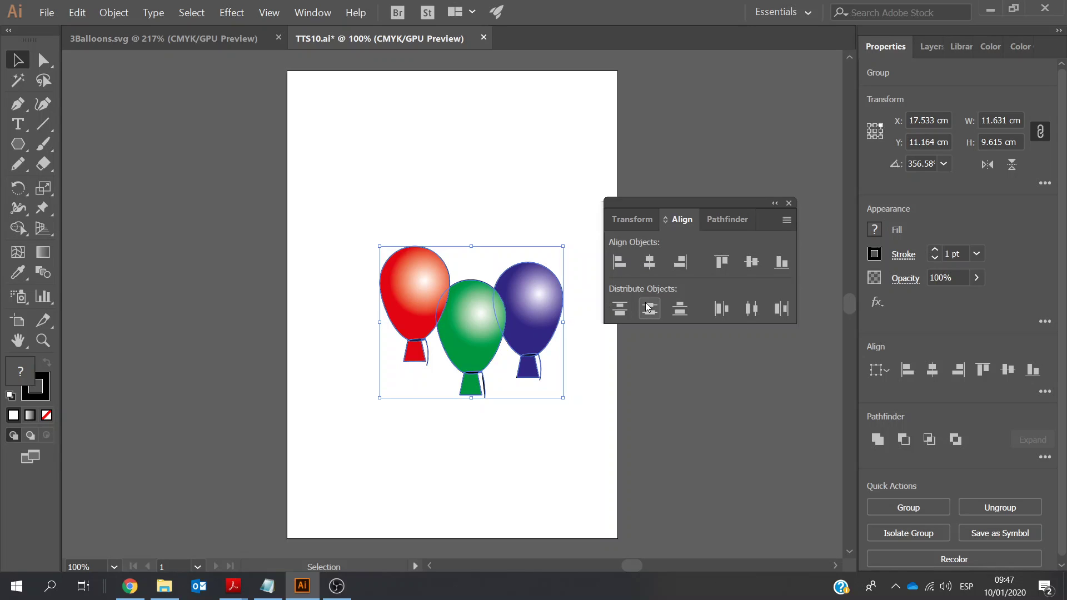
click(788, 203)
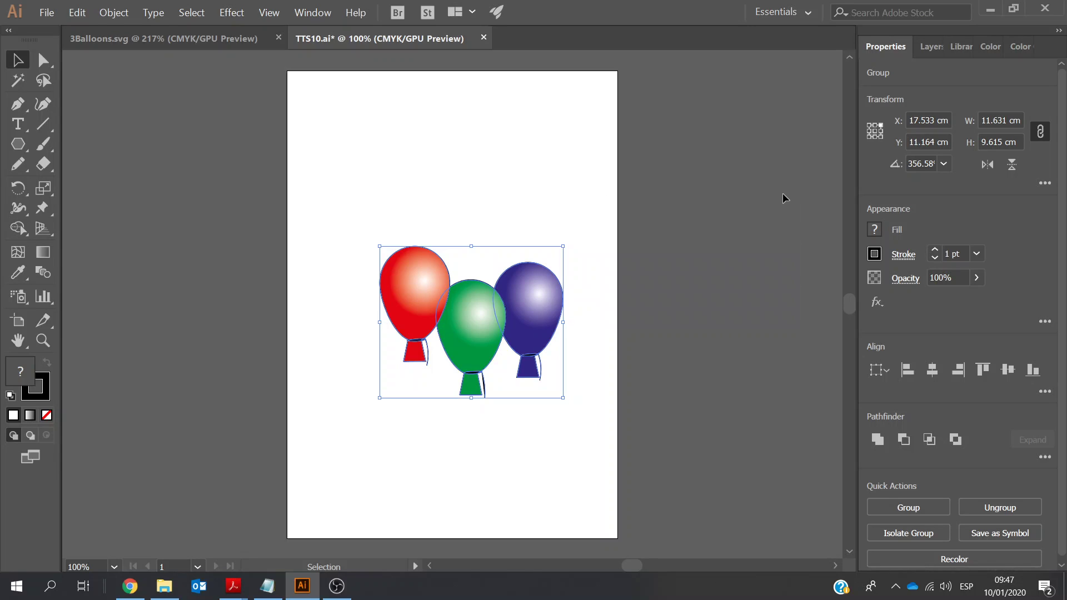
- Nudge the balloons left and upward on the page until they sit slightly above and left of its centre
key(Left)
key(Left)
key(Left)
key(Left)
key(Left)
key(Left)
key(Left)
key(Left)
key(Left)
key(Left)
key(Left)
key(Left)
key(Left)
key(Left)
key(Left)
key(Left)
key(Left)
key(Left)
key(Left)
key(Left)
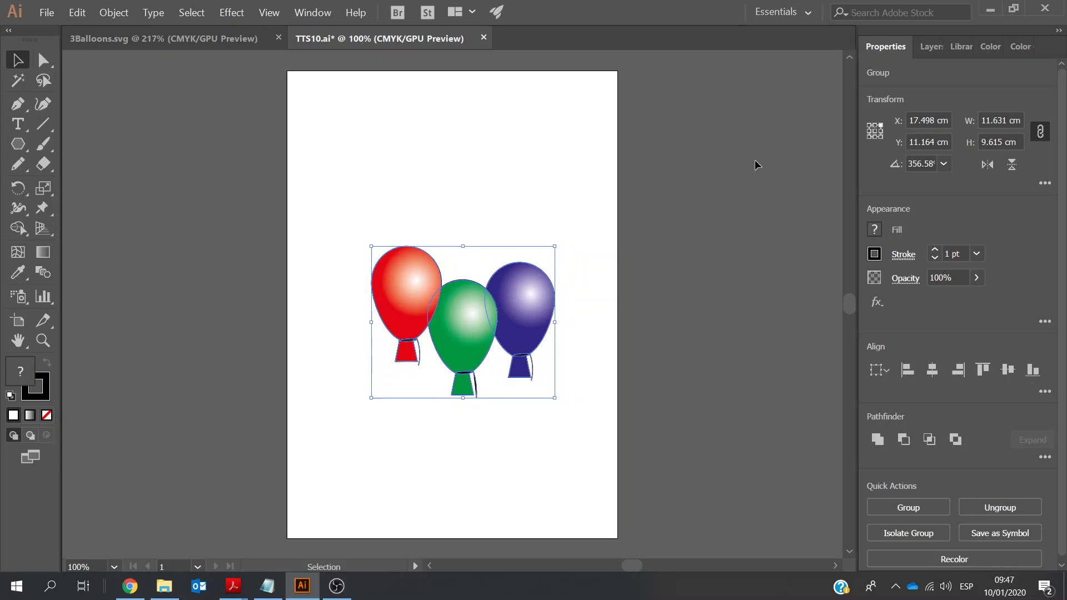
key(Left)
key(Left)
key(Left)
key(Left)
key(Left)
key(Left)
key(Left)
key(Left)
key(Left)
key(Left)
key(Left)
key(Left)
key(Left)
key(Left)
key(Left)
key(Left)
key(Left)
key(Left)
key(Left)
key(Left)
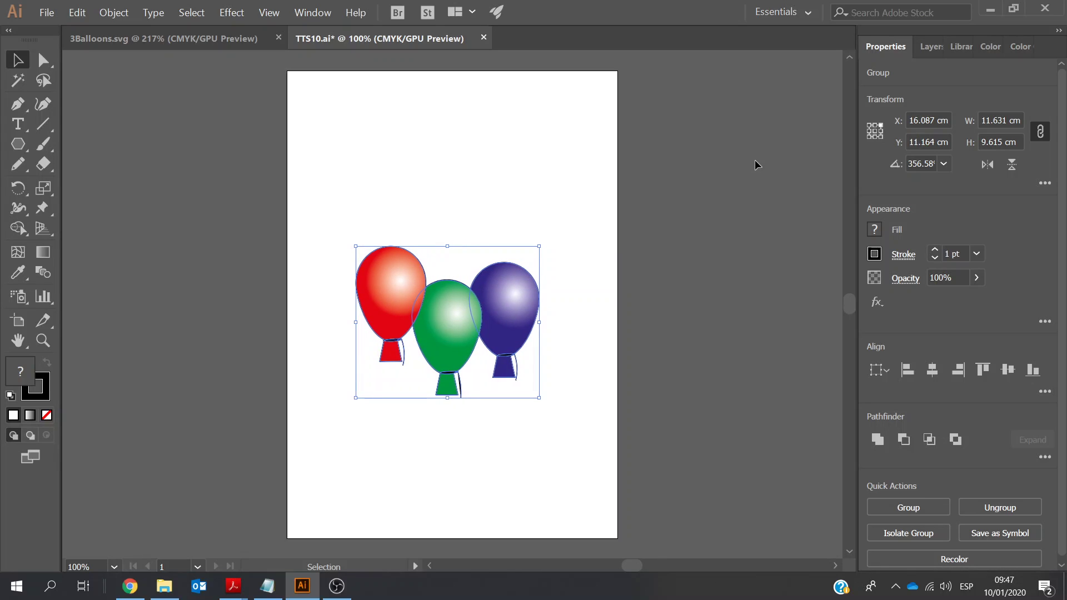
key(Left)
key(Left)
key(Left)
key(Left)
key(Left)
key(Left)
key(Left)
key(Left)
key(Left)
key(Left)
key(Left)
key(Up)
key(Right)
key(Right)
key(Right)
key(Right)
key(Right)
key(Right)
key(Right)
key(Right)
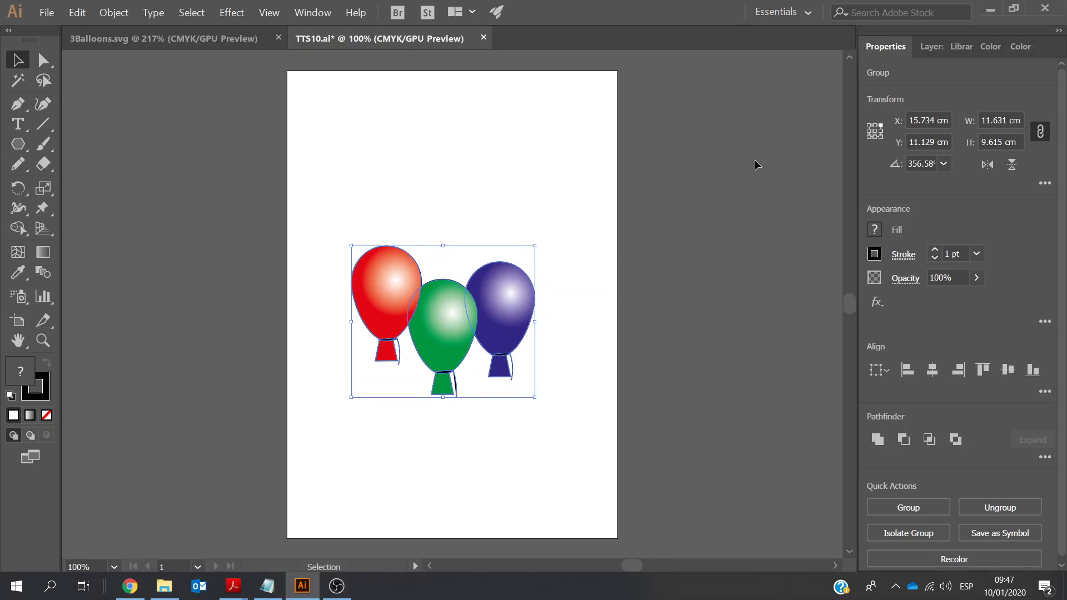
key(Up)
key(Up)
key(Up)
key(Up)
key(Up)
key(Up)
key(Up)
key(Up)
key(Up)
key(Up)
key(Up)
key(Up)
key(Up)
key(Up)
key(Up)
key(Up)
key(Up)
key(Up)
key(Up)
key(Up)
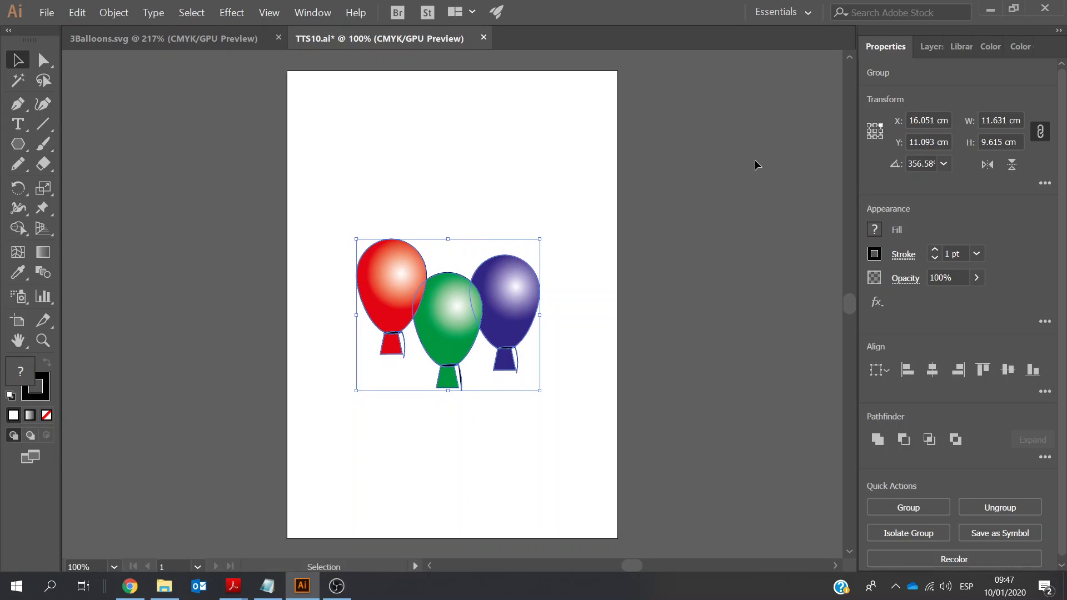
key(Left)
key(Left)
key(Left)
key(Left)
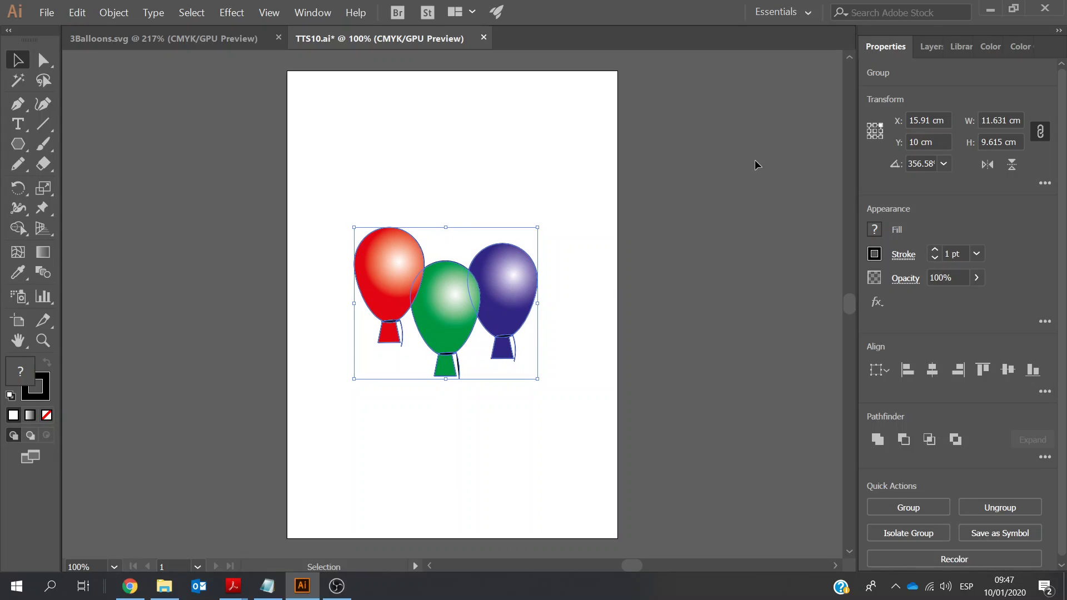
key(Up)
key(Up)
key(Up)
key(Up)
key(Up)
key(Up)
key(Up)
key(Up)
key(Up)
key(Up)
key(Up)
key(Up)
key(Up)
key(Left)
key(Left)
key(Left)
key(Left)
key(Left)
key(Left)
key(Left)
key(Left)
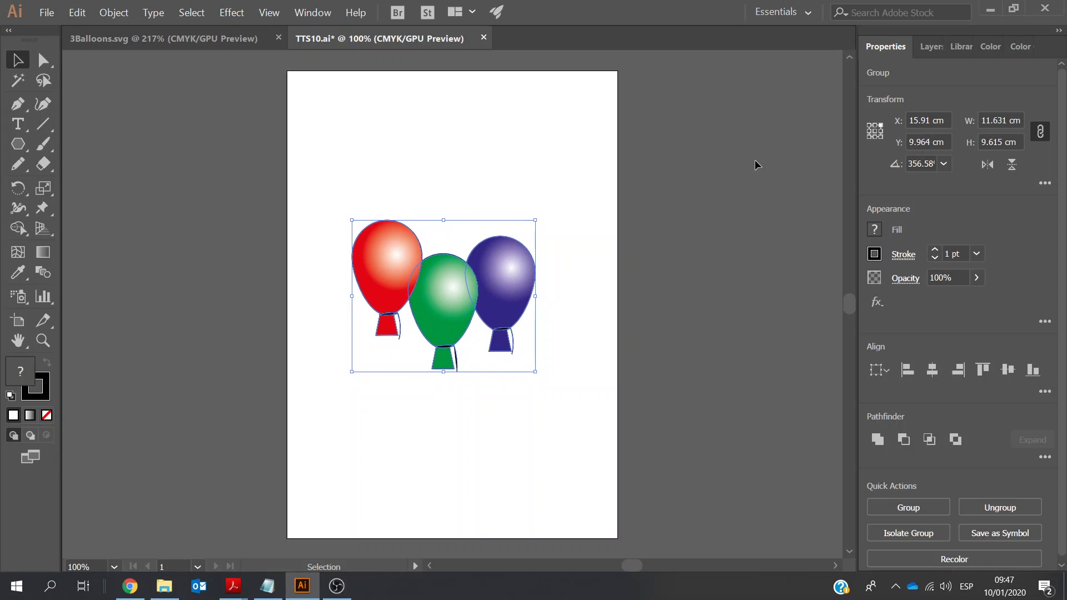
key(Left)
key(Left)
key(Left)
key(Left)
key(Left)
key(Left)
key(Left)
key(Left)
key(Left)
key(Left)
key(Left)
key(Left)
key(Left)
key(Left)
key(Left)
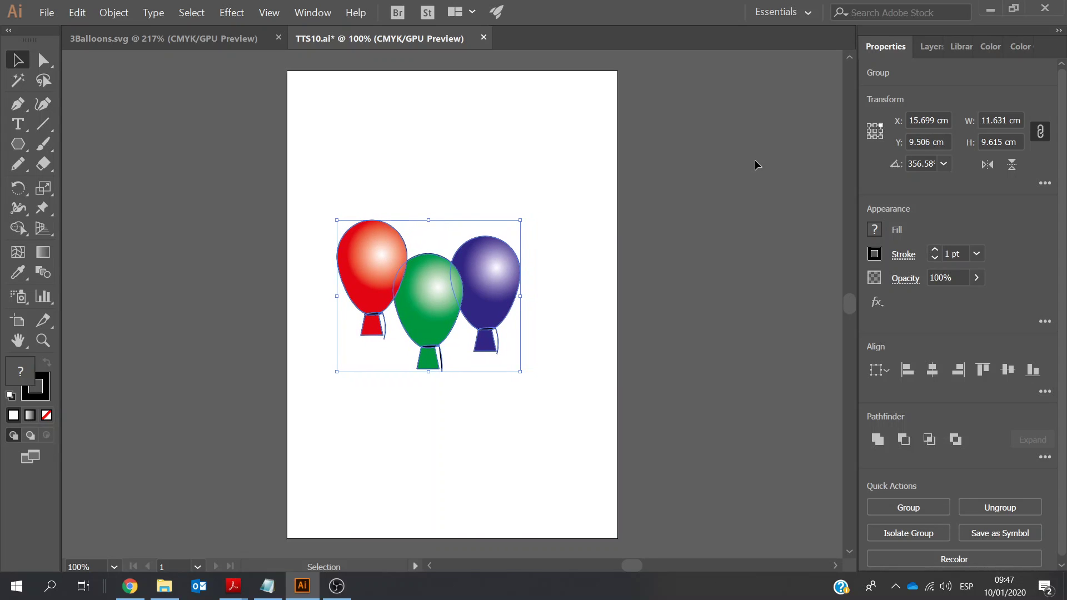
- Enlarge the three balloons together toward the lower right so they fill more of the page, and deselect them
click(598, 288)
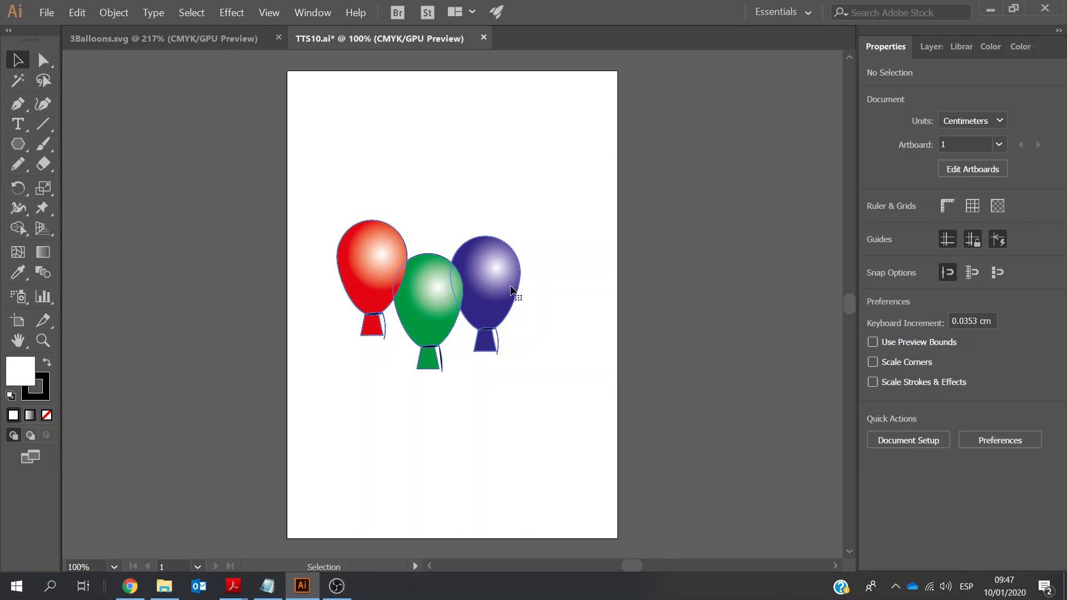
drag(332, 216, 541, 393)
click(593, 134)
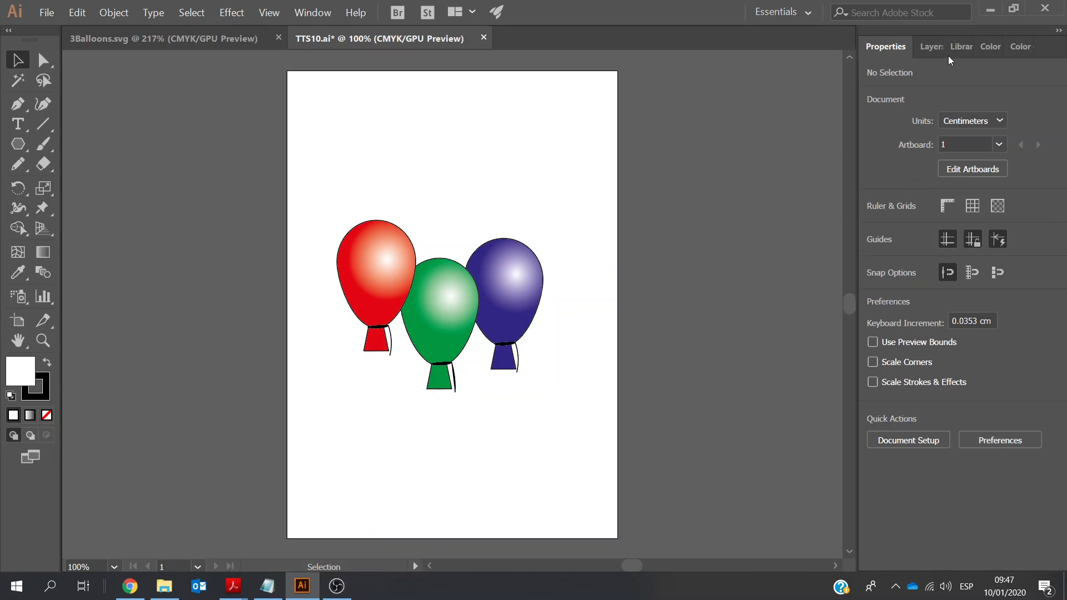
- Lock Layer 1, which holds the balloons, and add a new layer above it
click(931, 47)
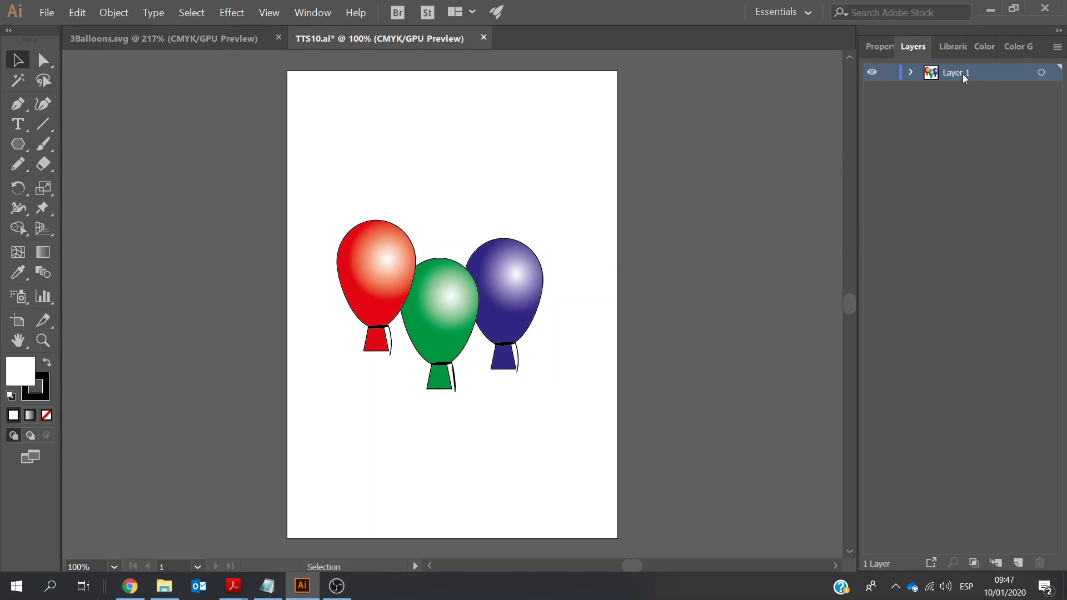
click(888, 73)
click(1018, 562)
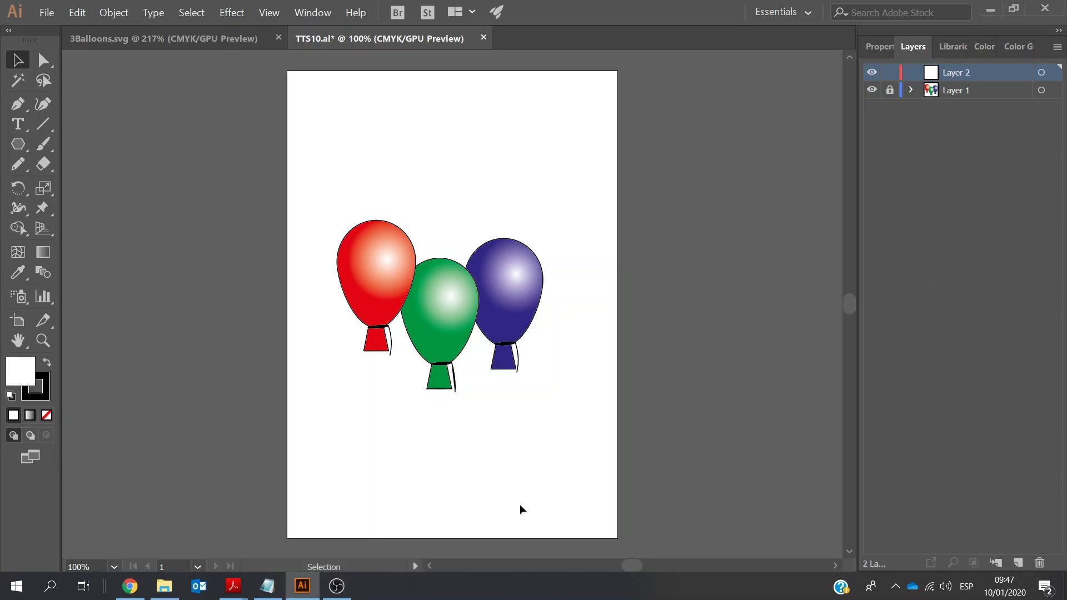
- Check part (d) of the exam paper again and copy the text TTS is 10! from the Notepad notes
mouse_move(240, 588)
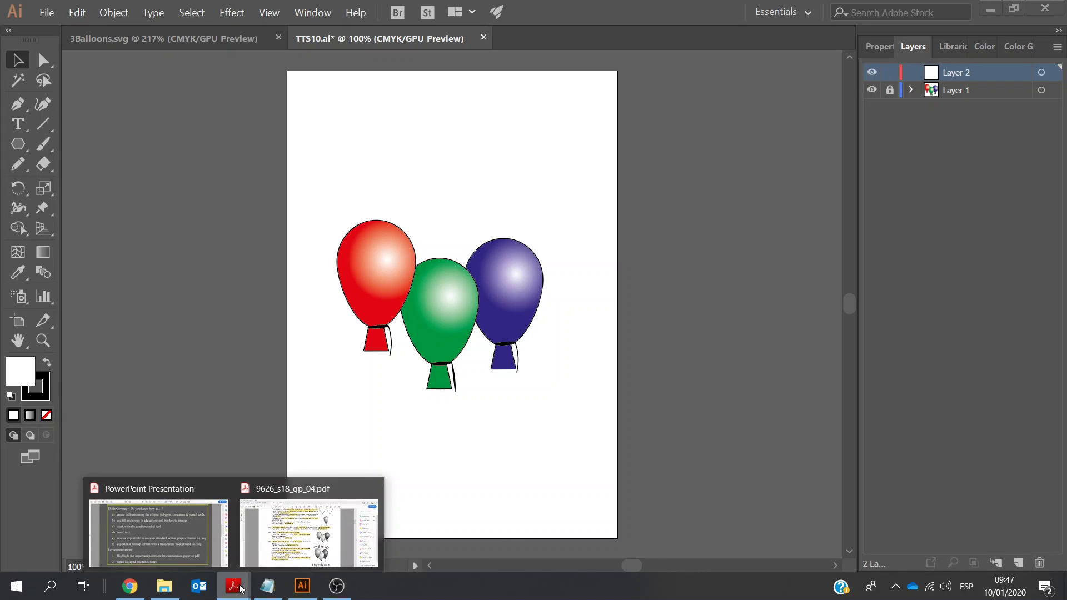
click(288, 533)
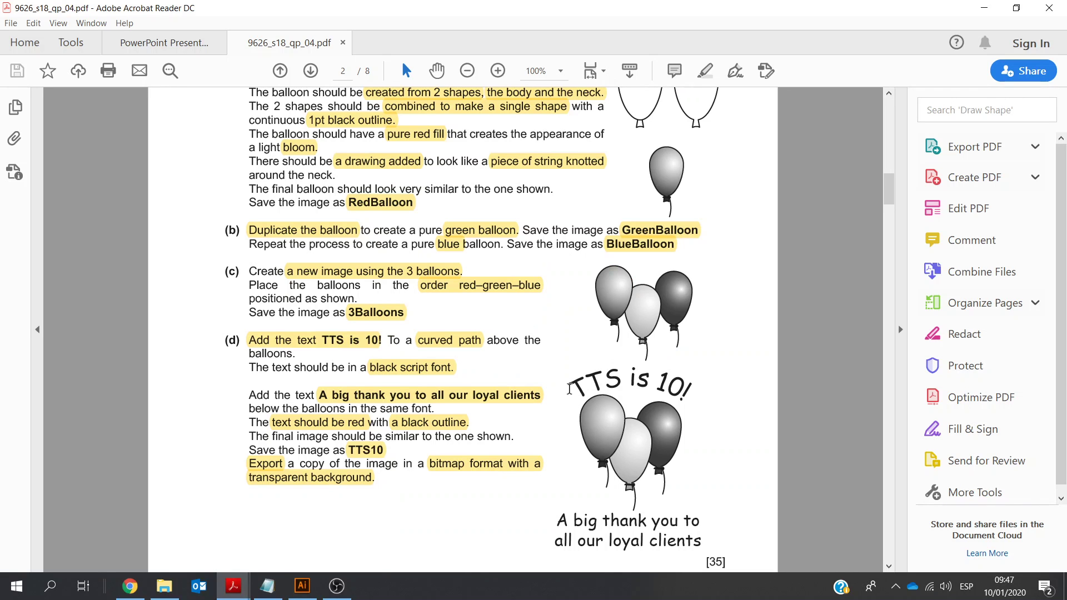
click(268, 586)
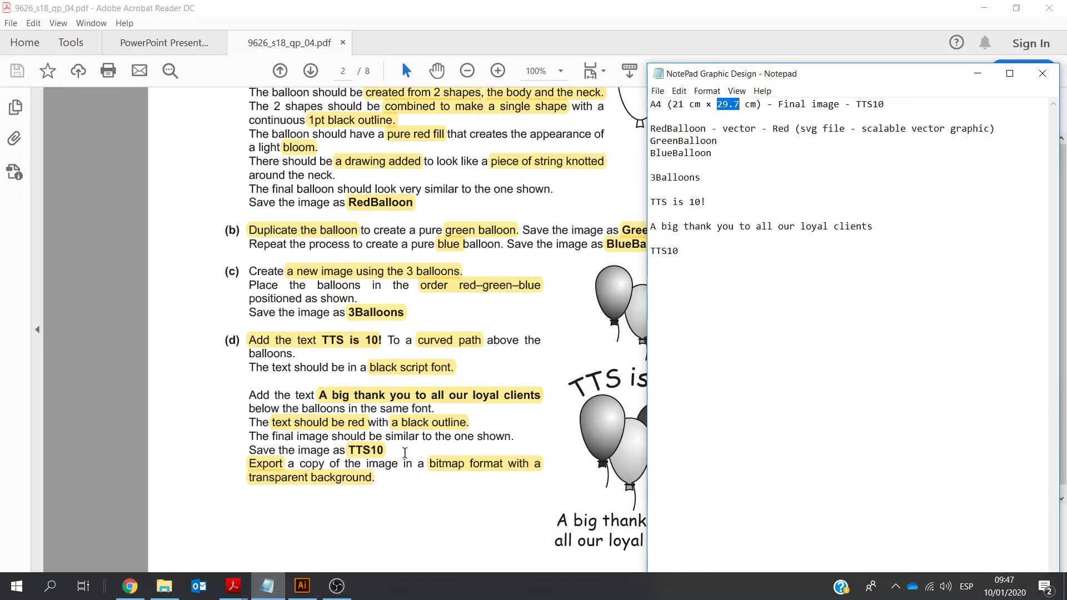
drag(709, 205, 636, 200)
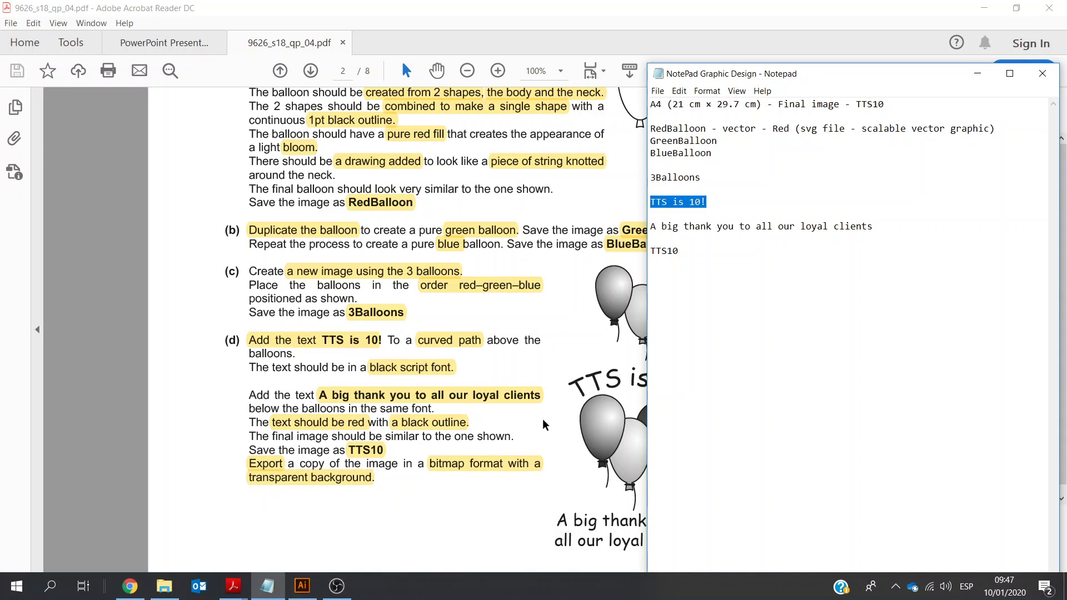
- Switch back to Illustrator and rename the new empty layer as TTS is 10!
click(302, 586)
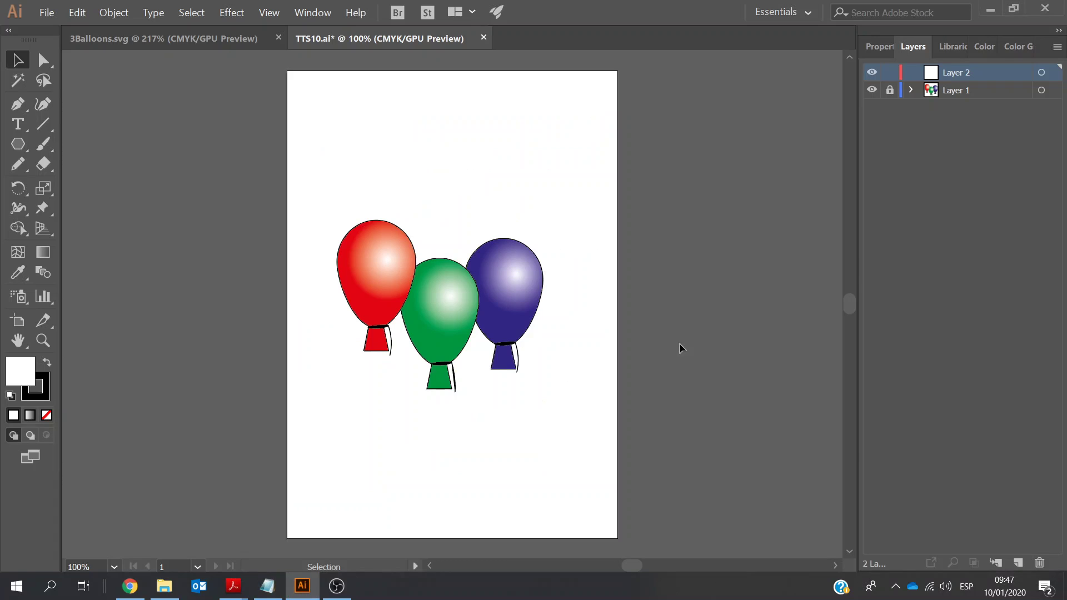
double_click(965, 75)
text(TTS 10)
click(949, 172)
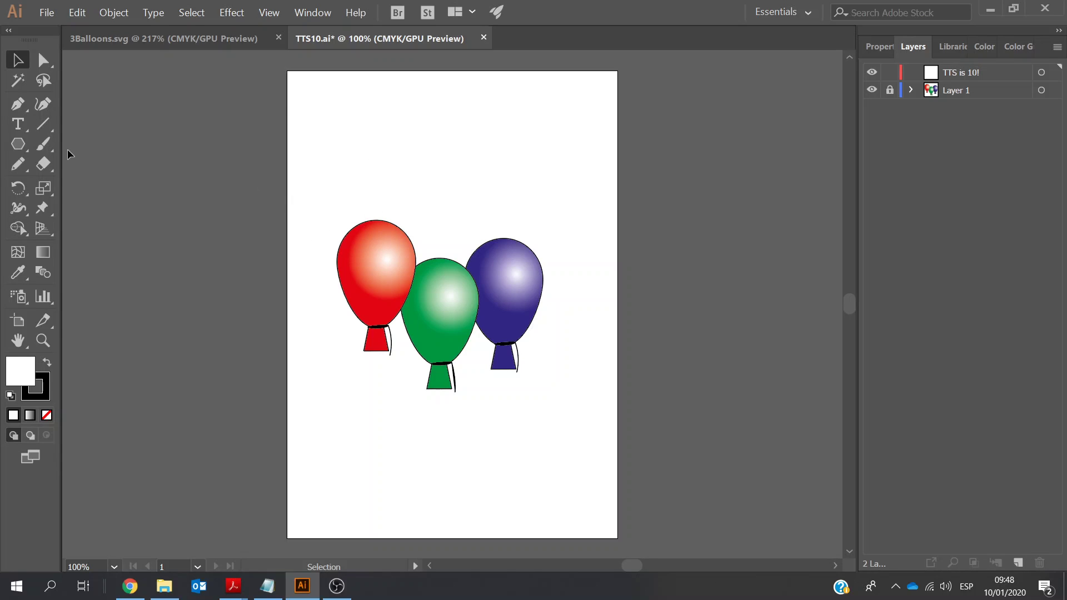
- Draw a horizontal Pen path above the balloons, about 13 cm wide, and bend its middle upward about 1.1 cm into an arc
click(17, 105)
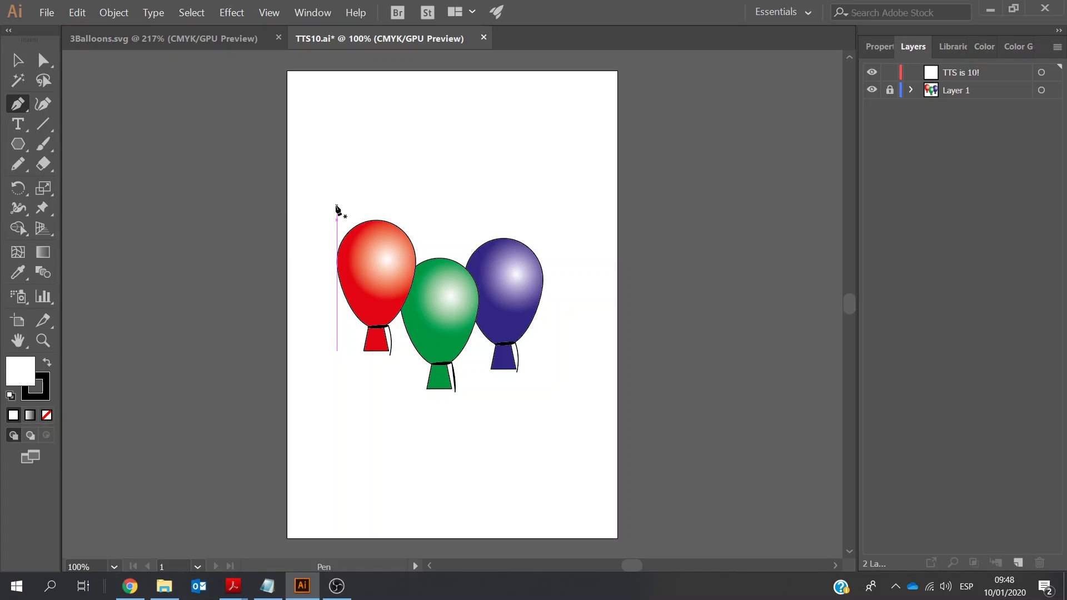
click(336, 206)
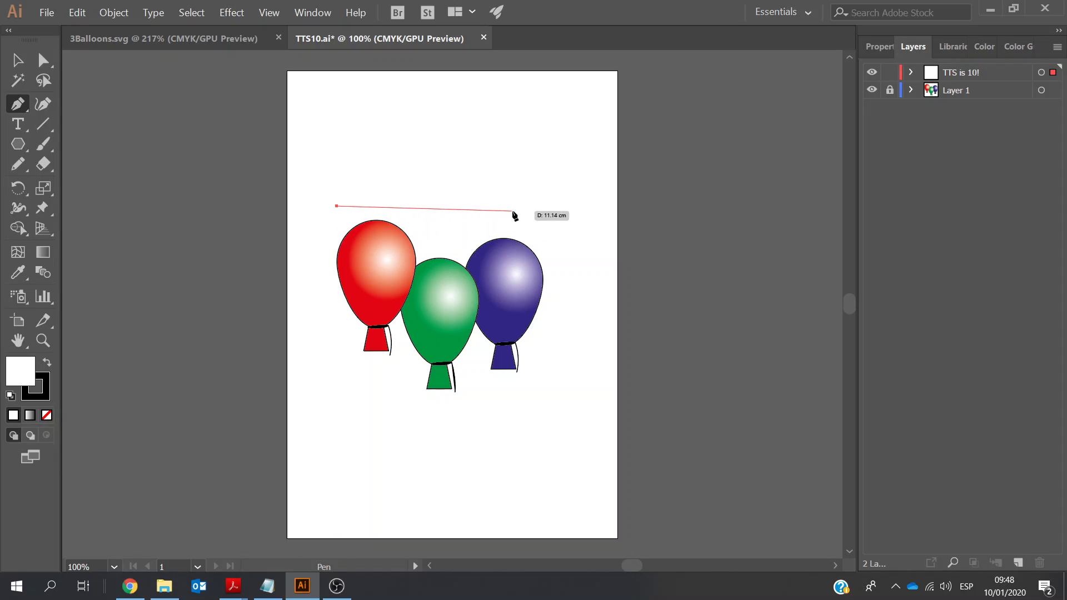
click(542, 205)
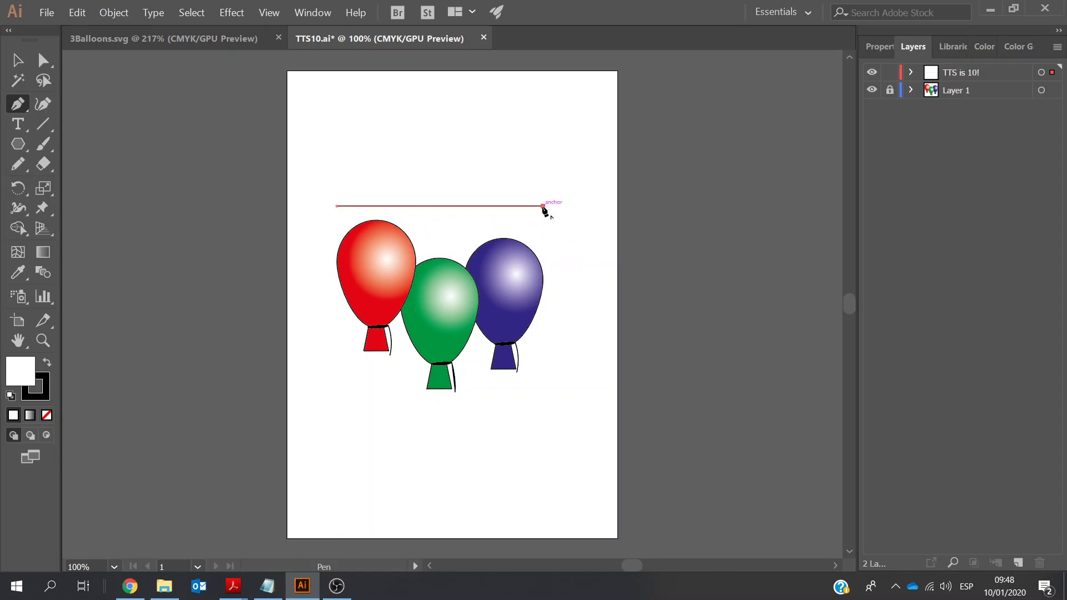
click(43, 106)
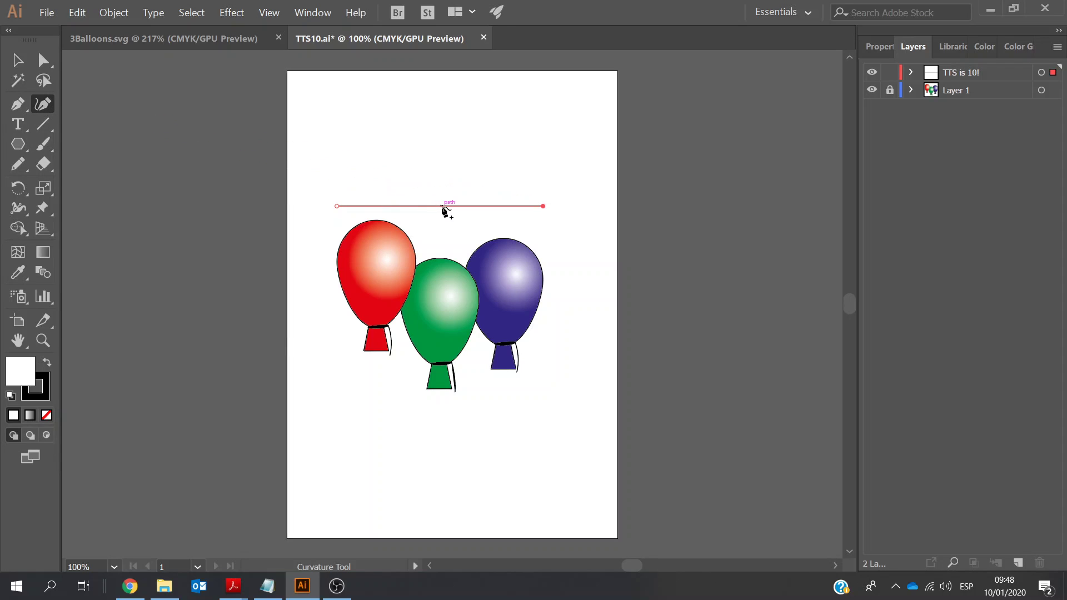
drag(441, 207, 443, 187)
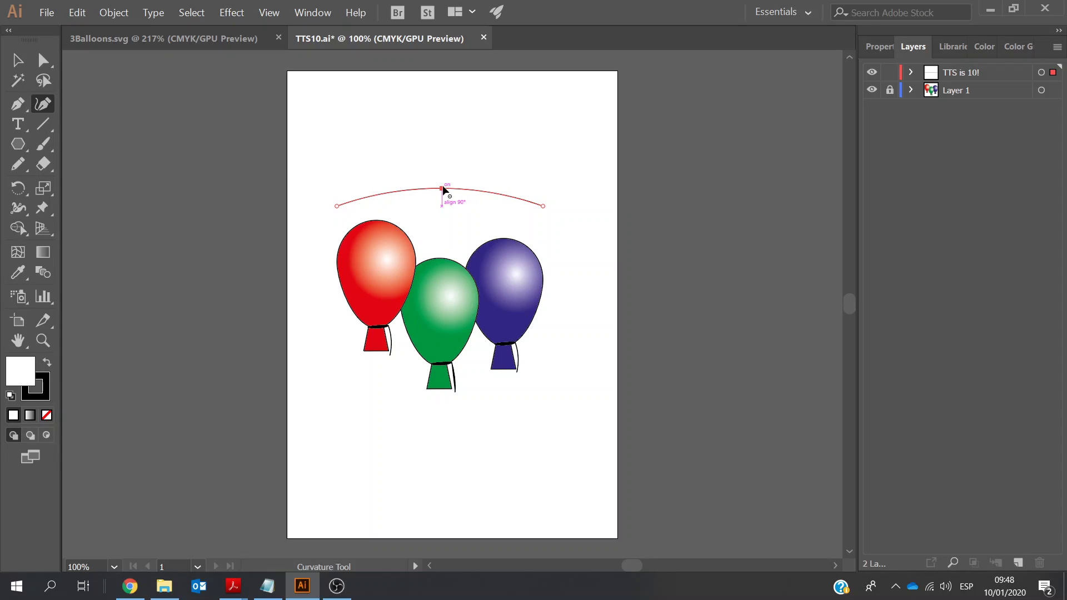
- Remove the fill from the curved path and finish drawing it
click(877, 46)
click(874, 229)
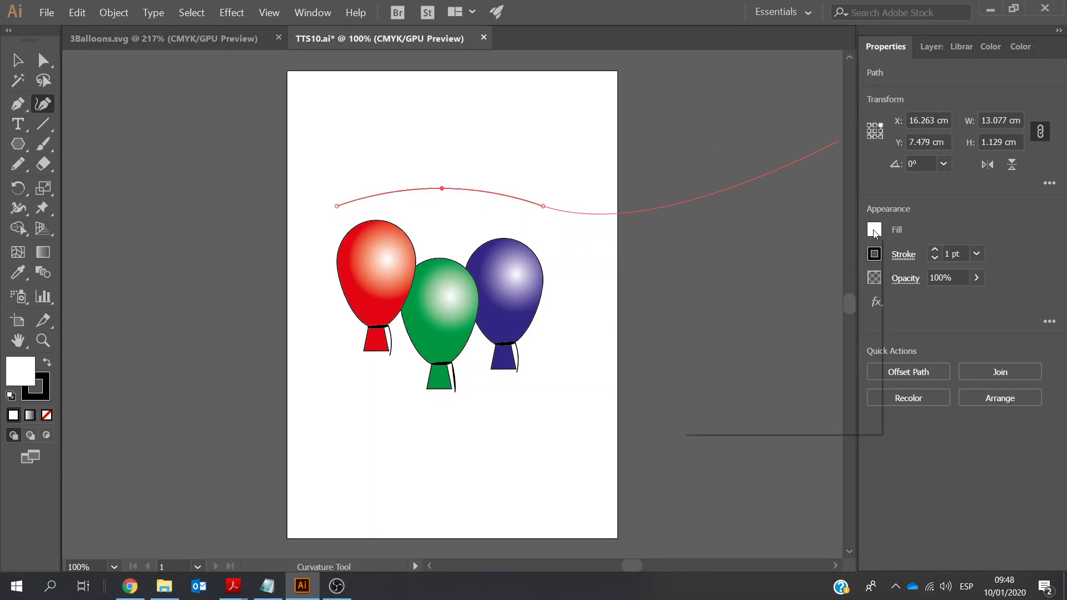
click(693, 289)
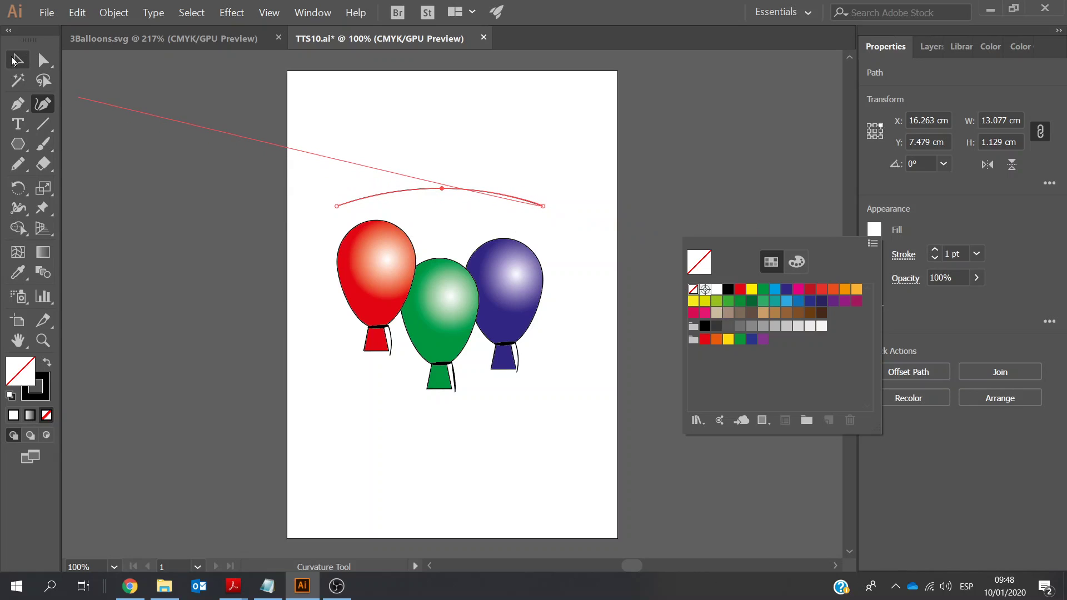
key(Escape)
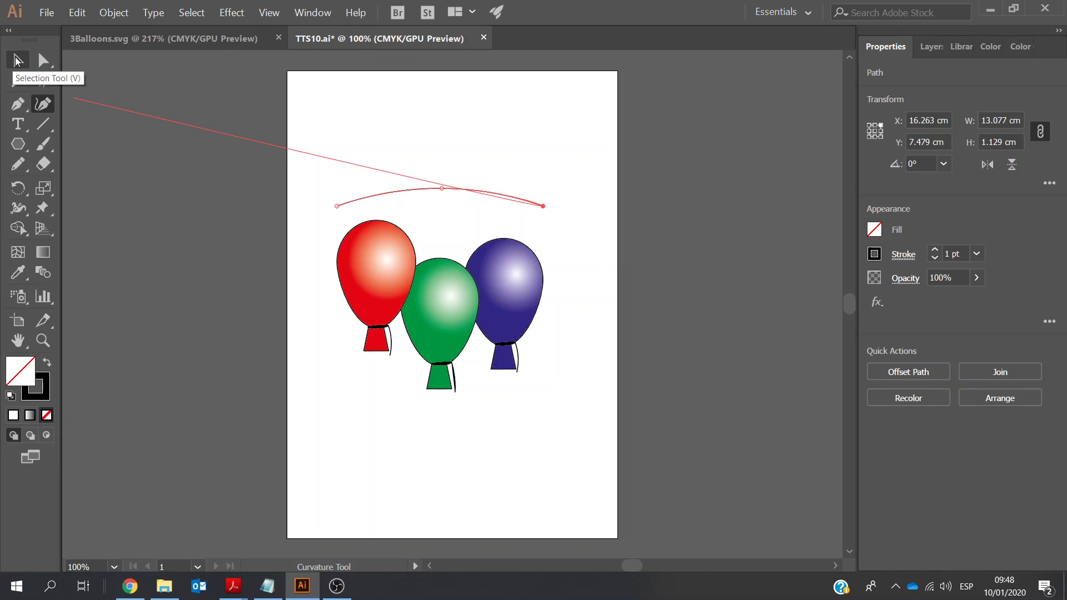
click(16, 62)
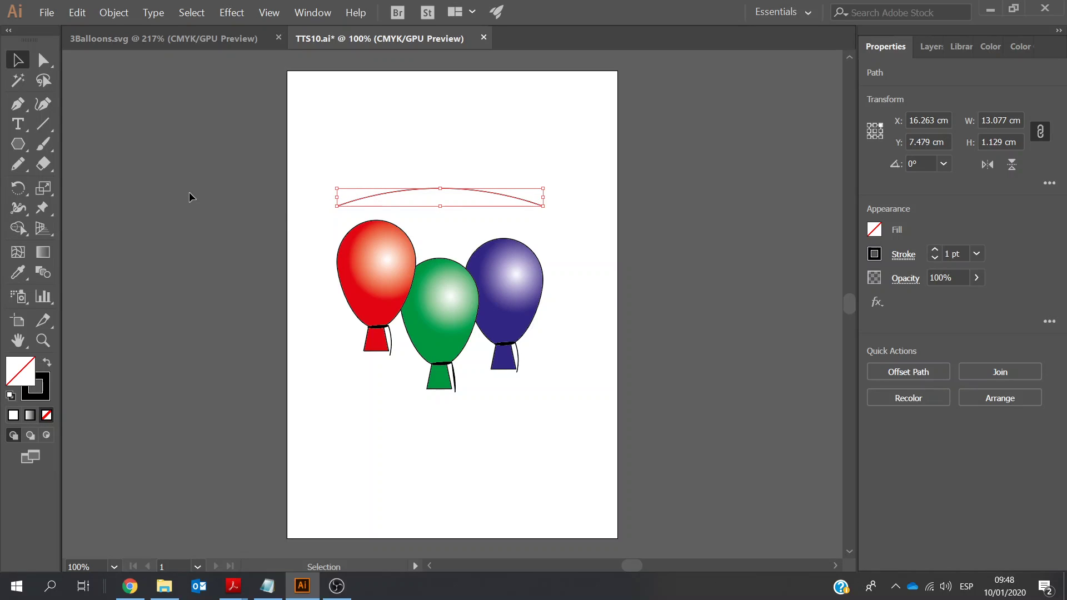
- Add the text TTS is 10! along the curved path and set its font size to 60 pt
click(18, 126)
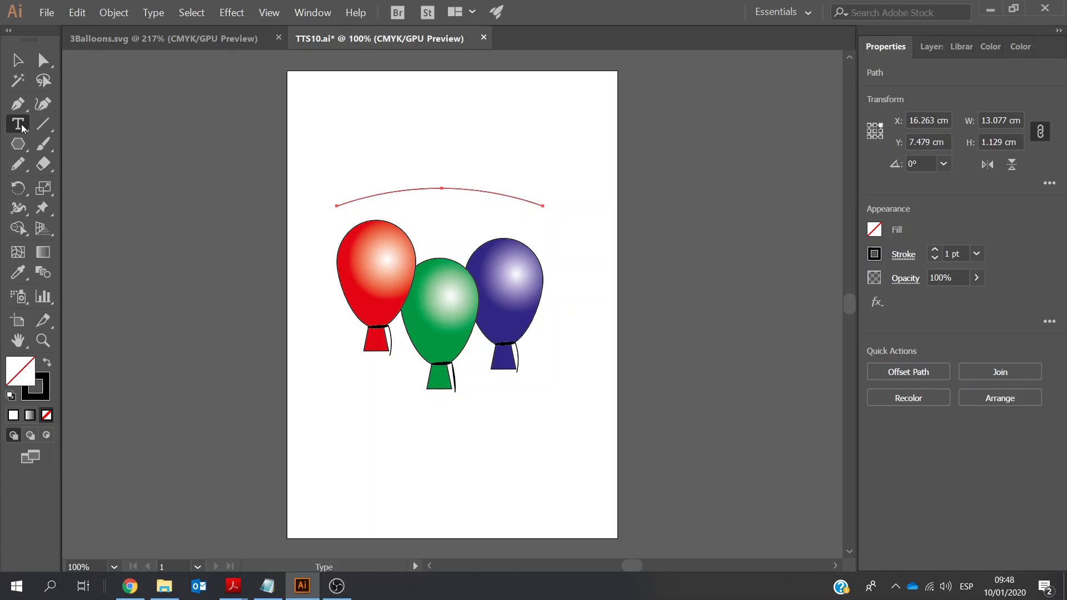
click(344, 201)
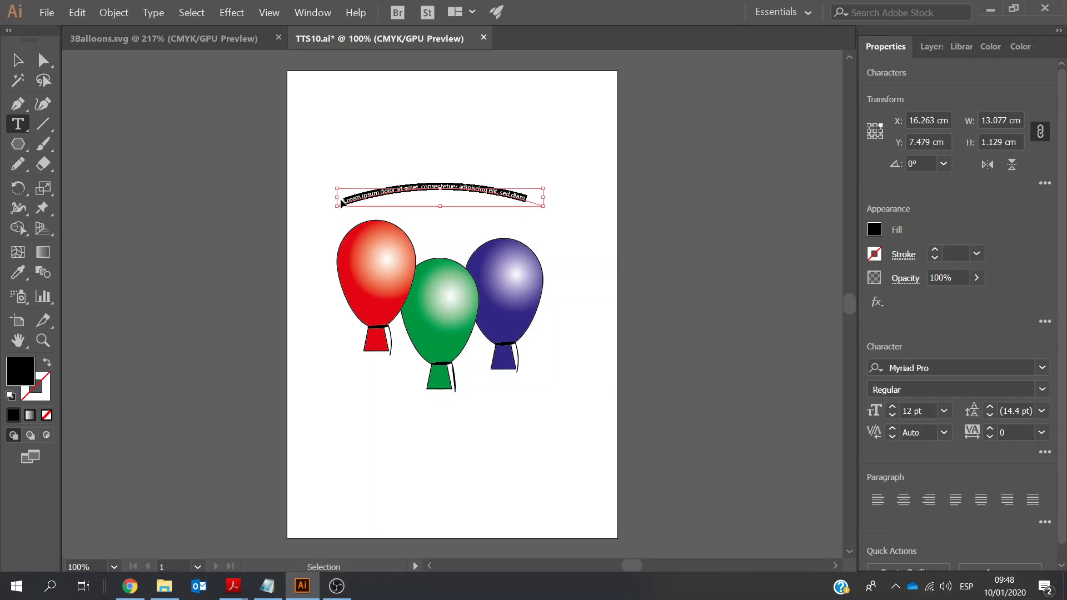
text(TTS is 10!)
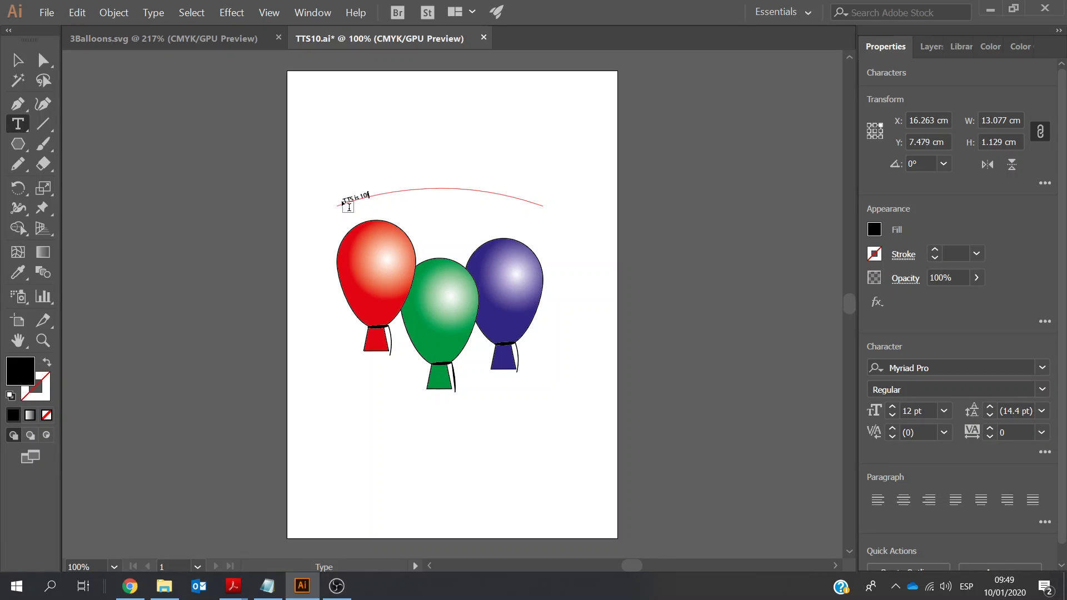
drag(343, 198, 372, 194)
click(943, 411)
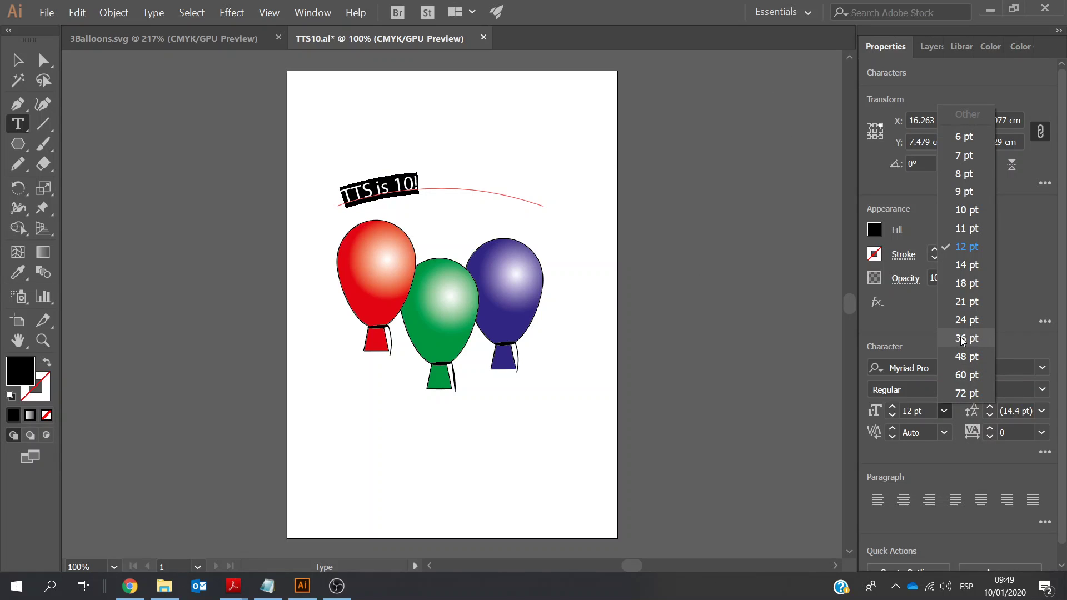
click(967, 375)
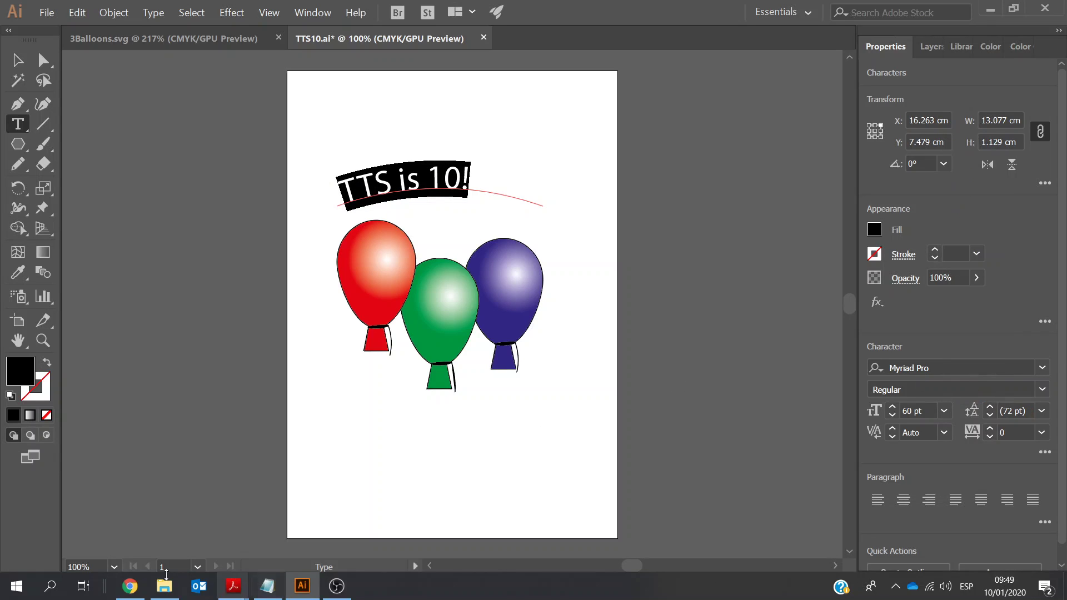
- Compare the heading with the sample in part (d) of the exam paper in Acrobat Reader, and set its size to 72 pt in Illustrator
mouse_move(237, 596)
click(308, 531)
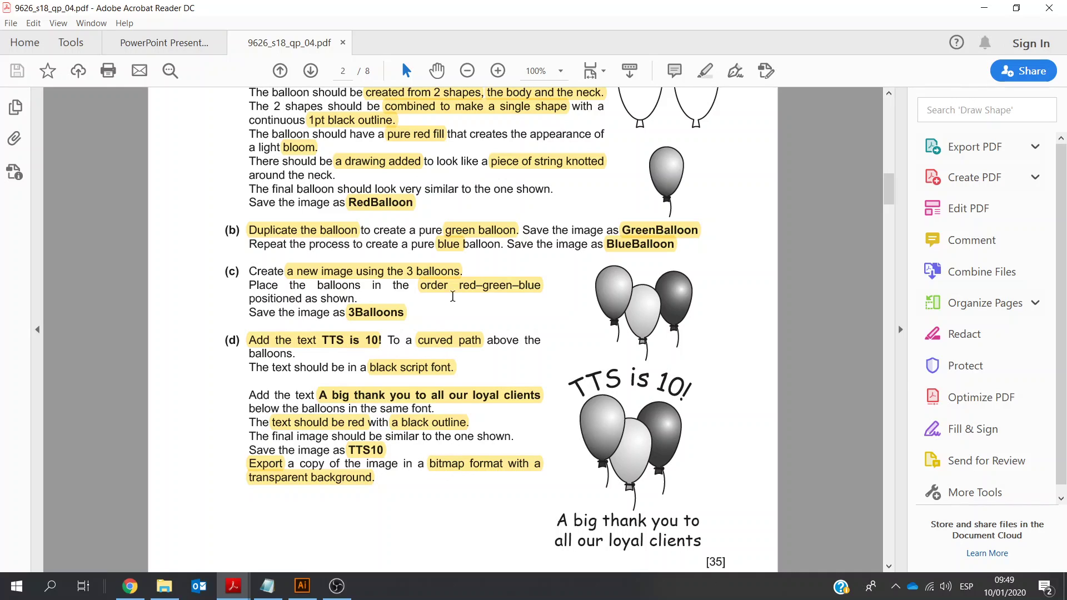
click(304, 586)
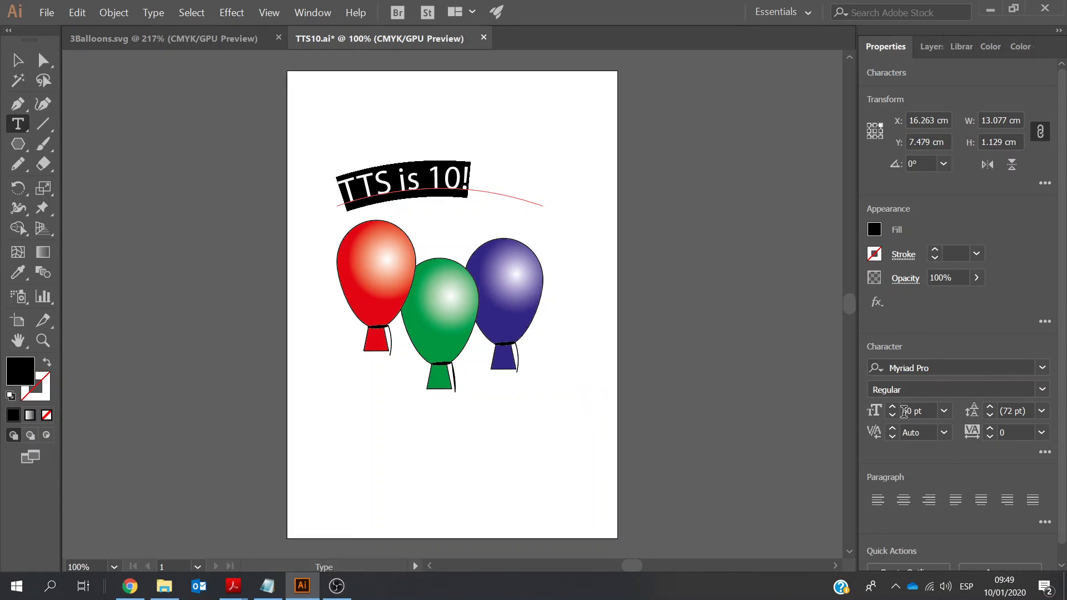
click(946, 412)
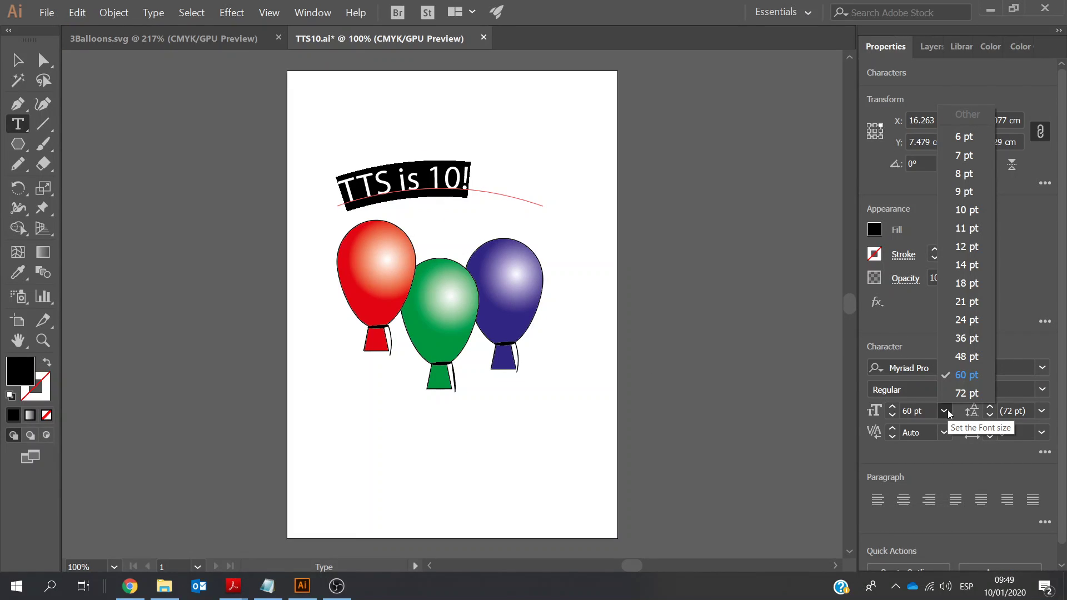
click(966, 393)
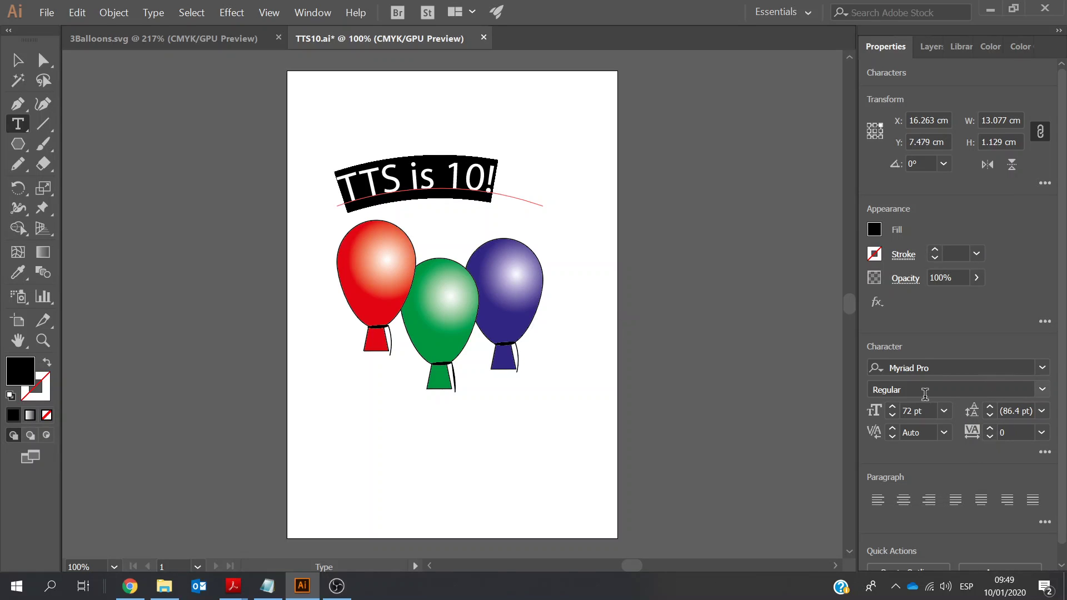
- Set the heading's letter tracking to 100 and move the curved text slightly down and to the right, closer to the balloons
click(1040, 434)
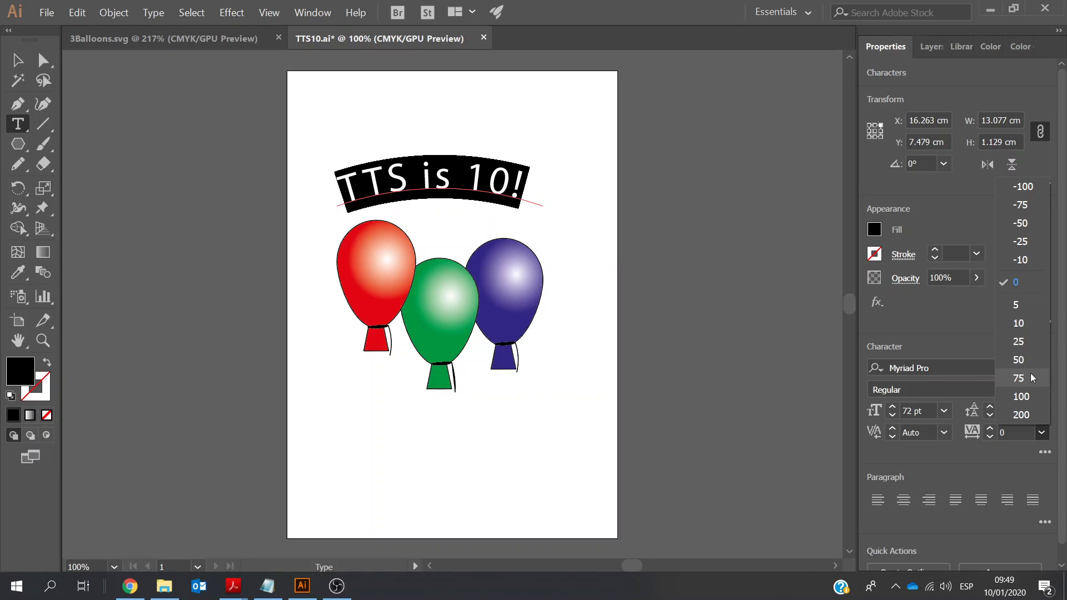
click(1028, 395)
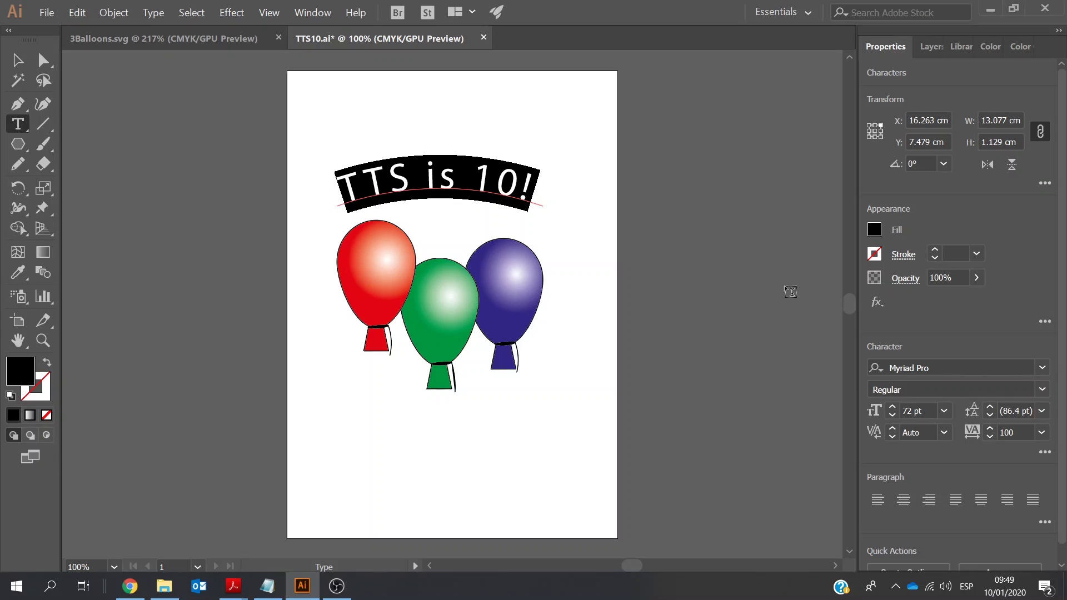
click(12, 66)
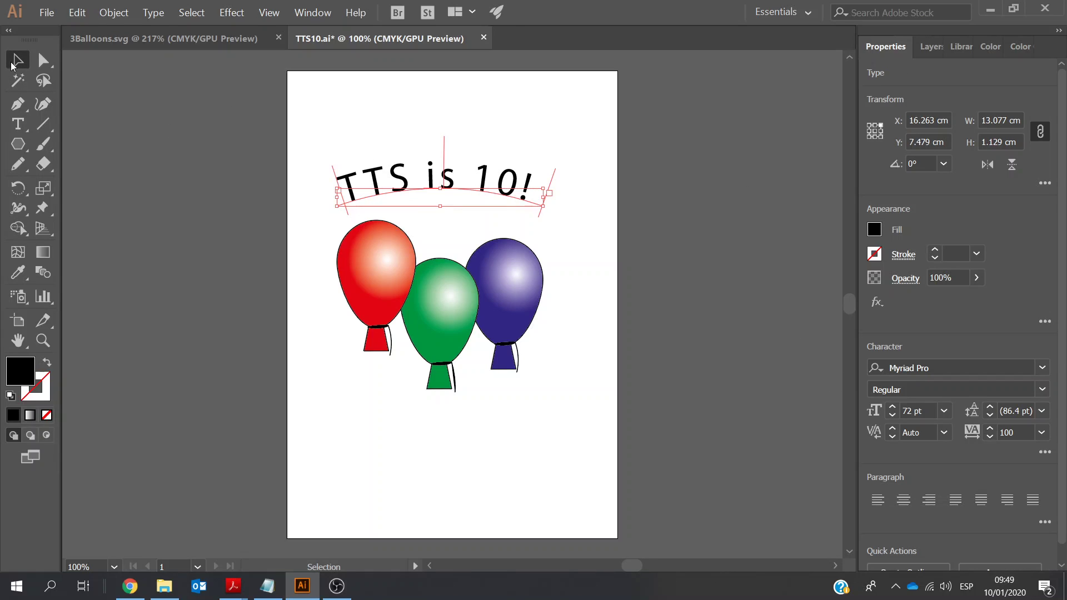
click(209, 197)
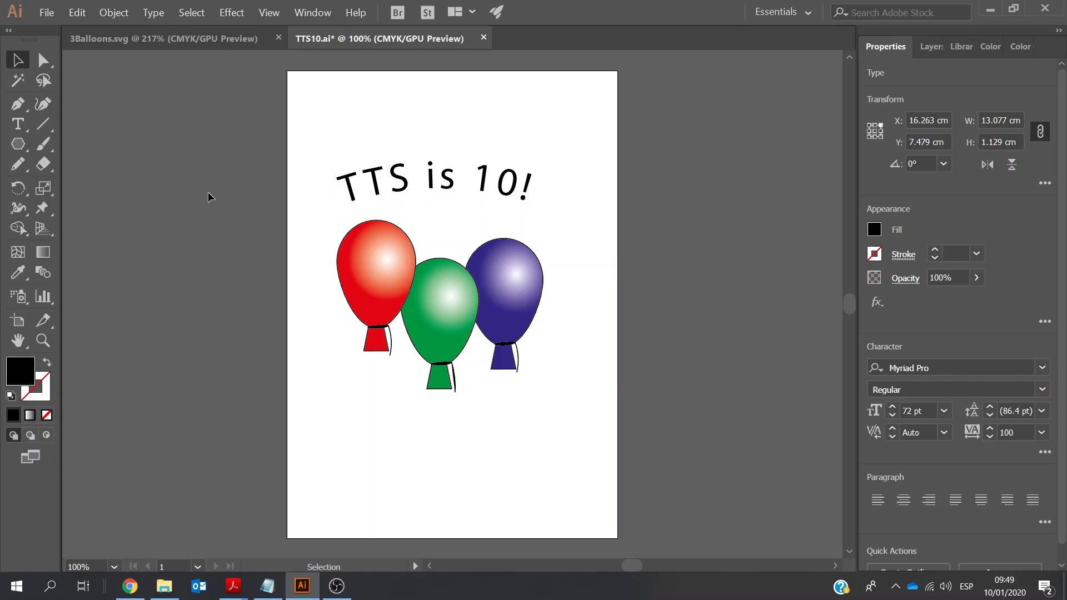
click(410, 179)
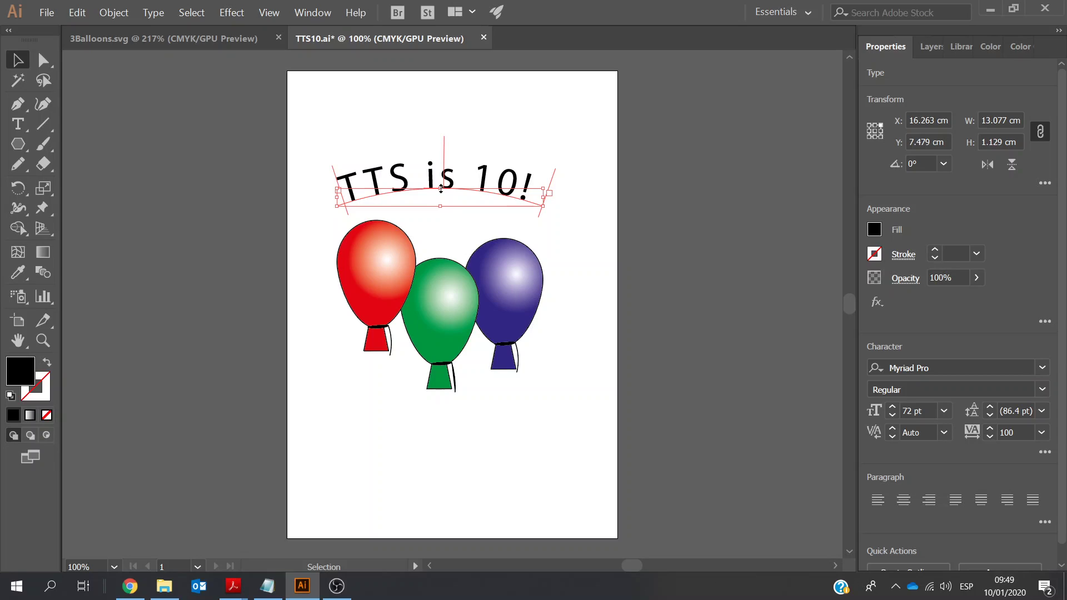
drag(441, 190, 442, 191)
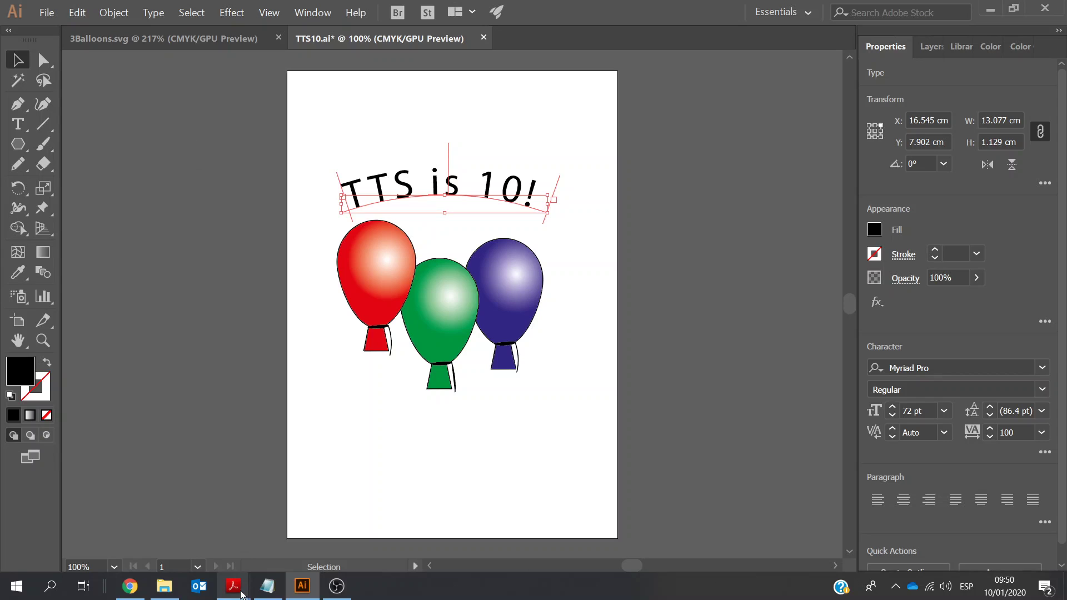
- Check part (d) of the exam paper and copy the text A big thank you to all our loyal clients from the Notepad notes
mouse_move(233, 586)
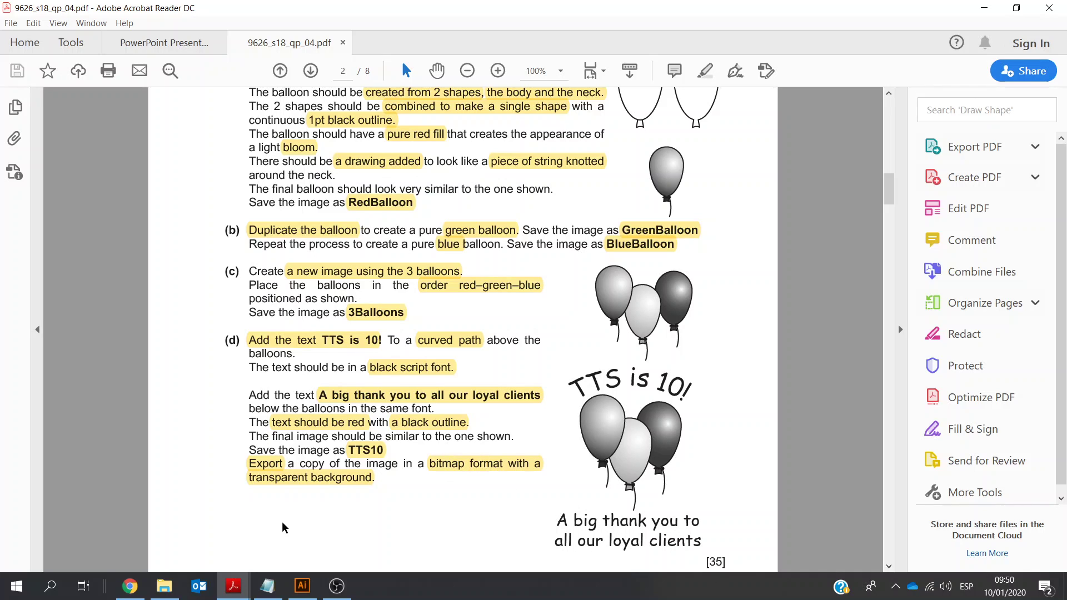
click(268, 586)
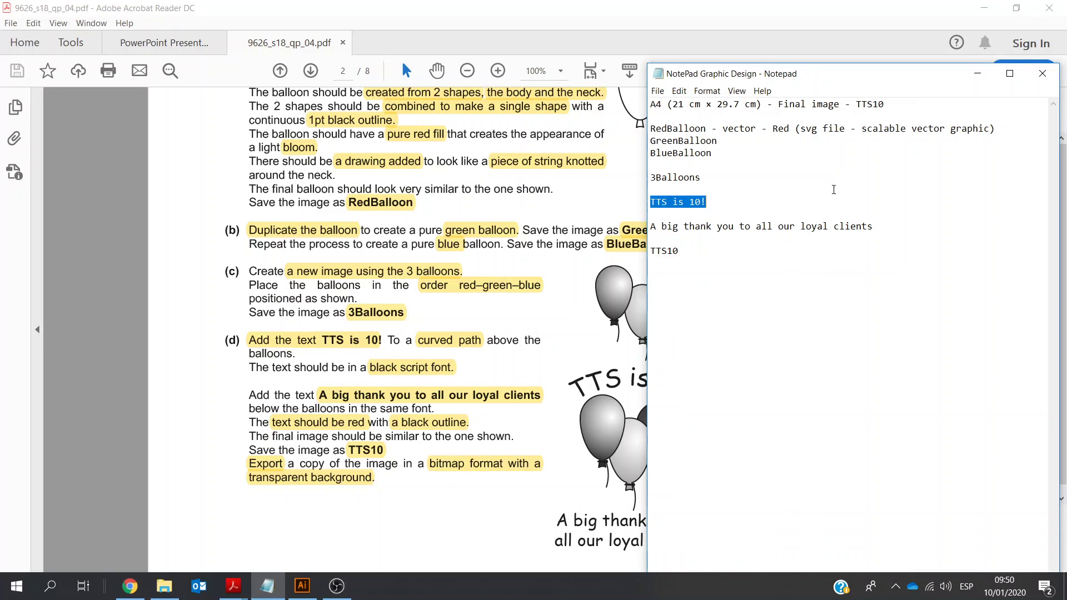
click(875, 227)
drag(673, 240, 642, 226)
key(ctrl+c)
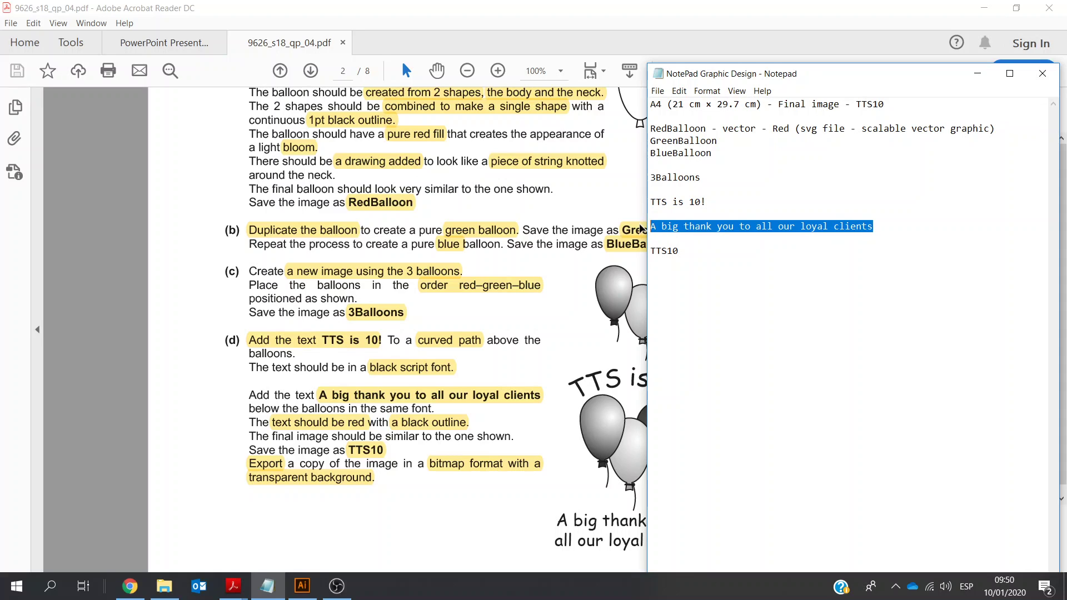
- Switch back to Illustrator and start a new text line below the balloons with a font size of 36 pt
click(302, 586)
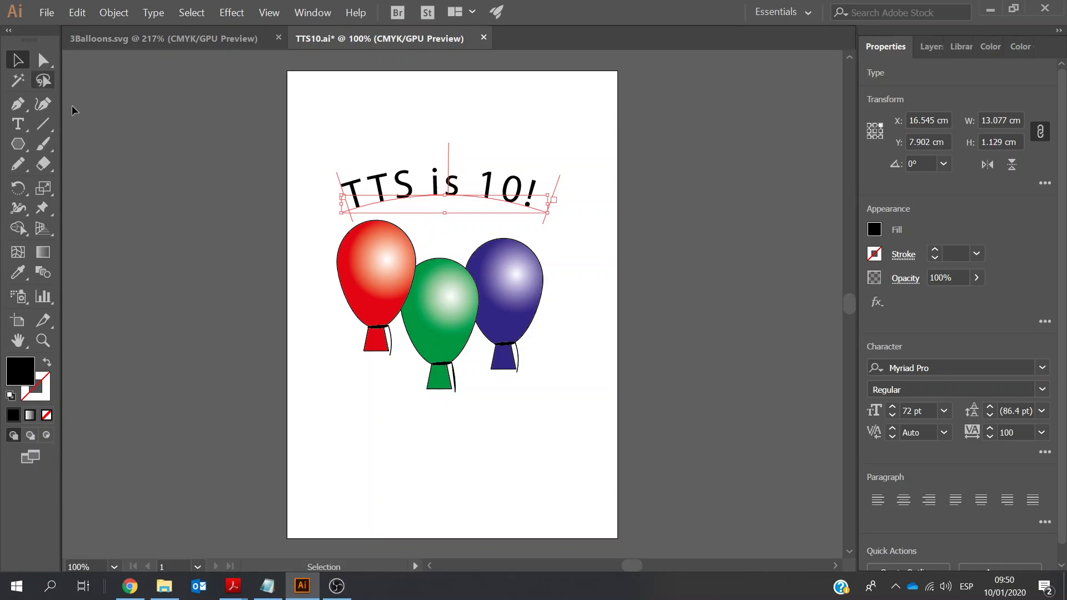
click(96, 127)
click(18, 124)
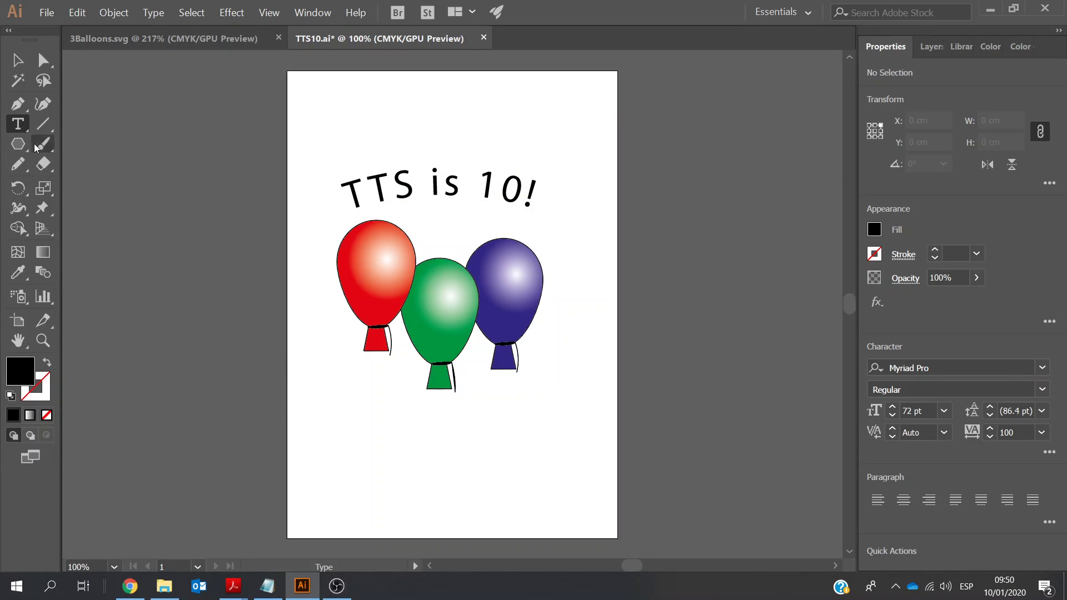
click(349, 440)
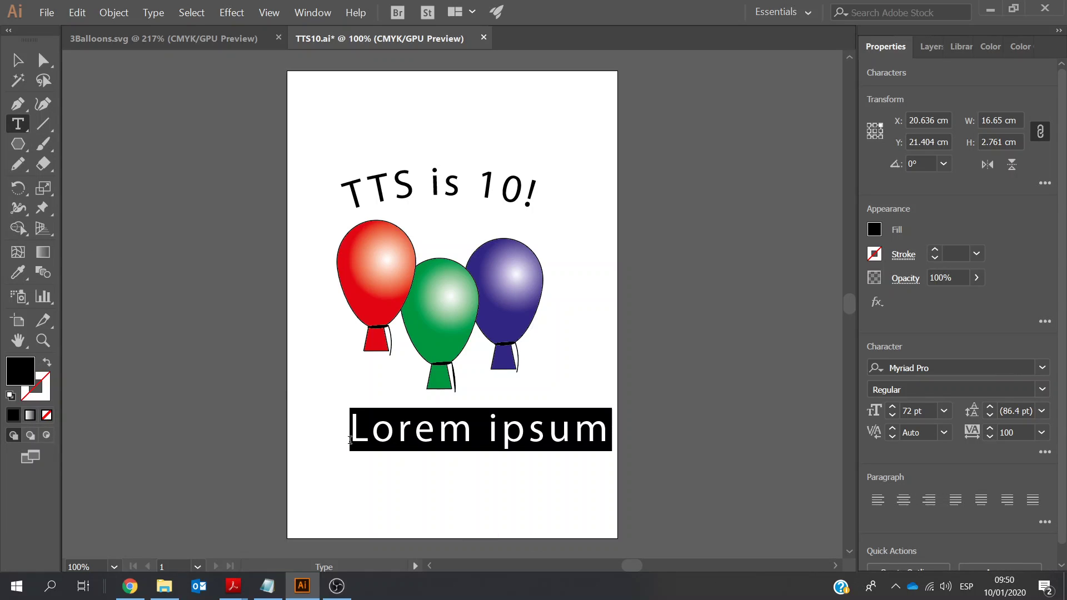
click(943, 410)
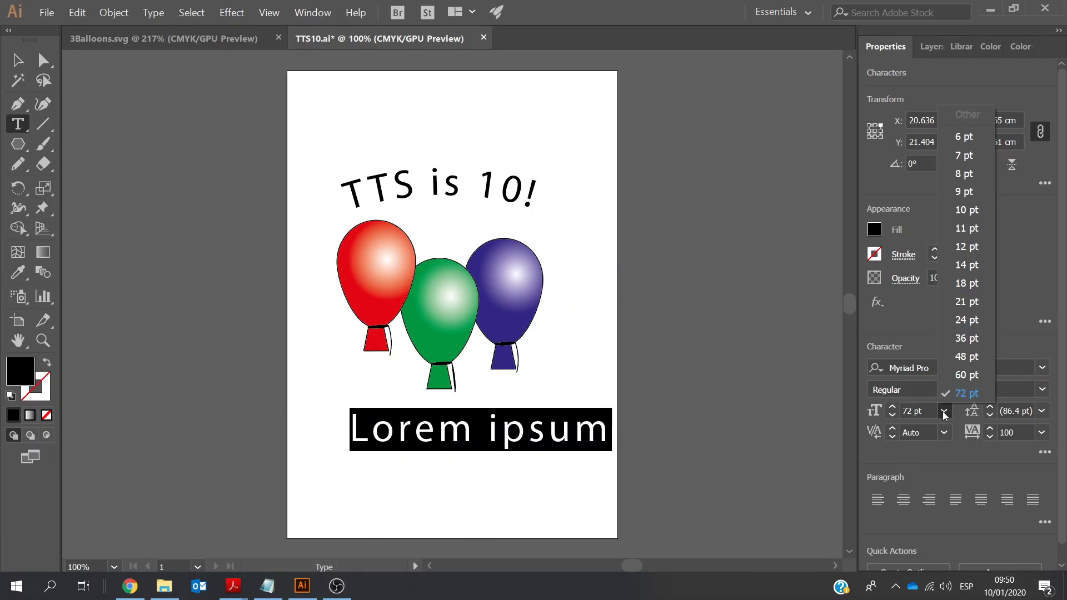
click(967, 337)
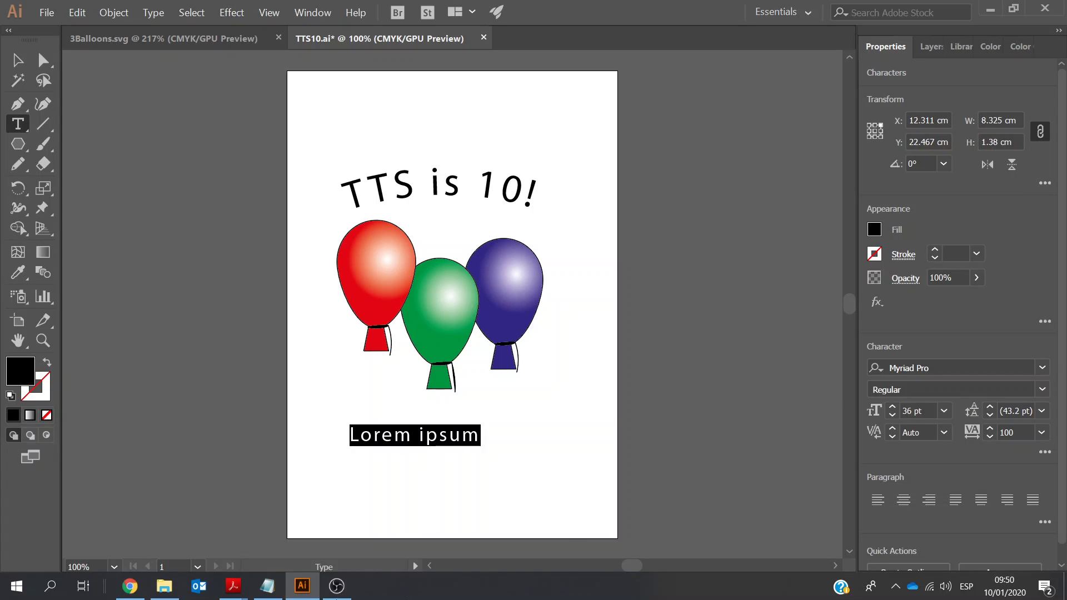
- Check the text requirements in part (d) of the exam paper in Acrobat Reader, and give Illustrator's placeholder text a red fill and 0.25 pt black stroke
mouse_move(233, 586)
click(311, 522)
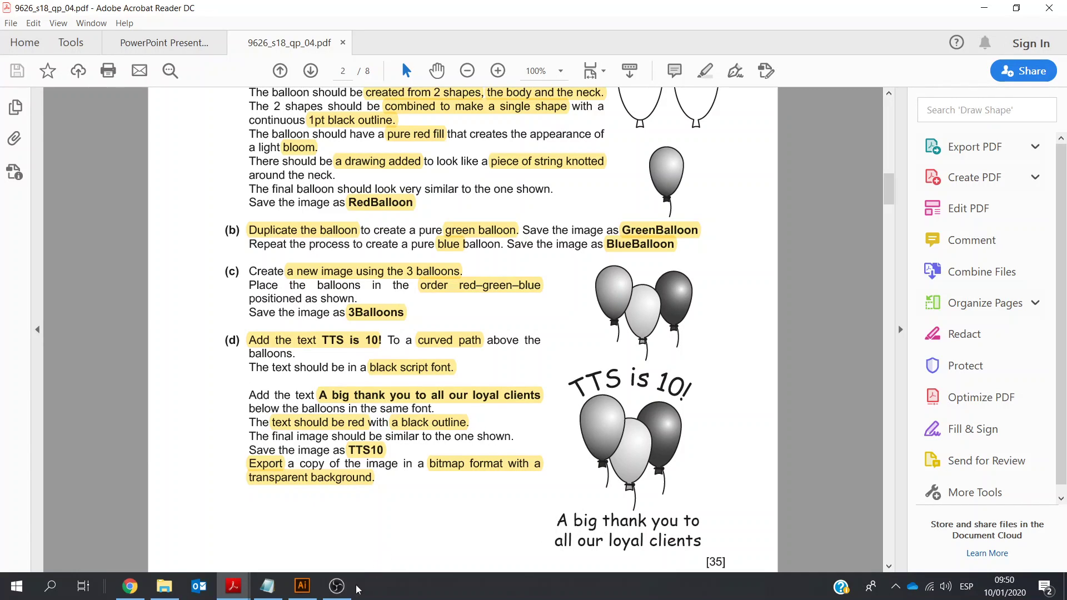
click(305, 588)
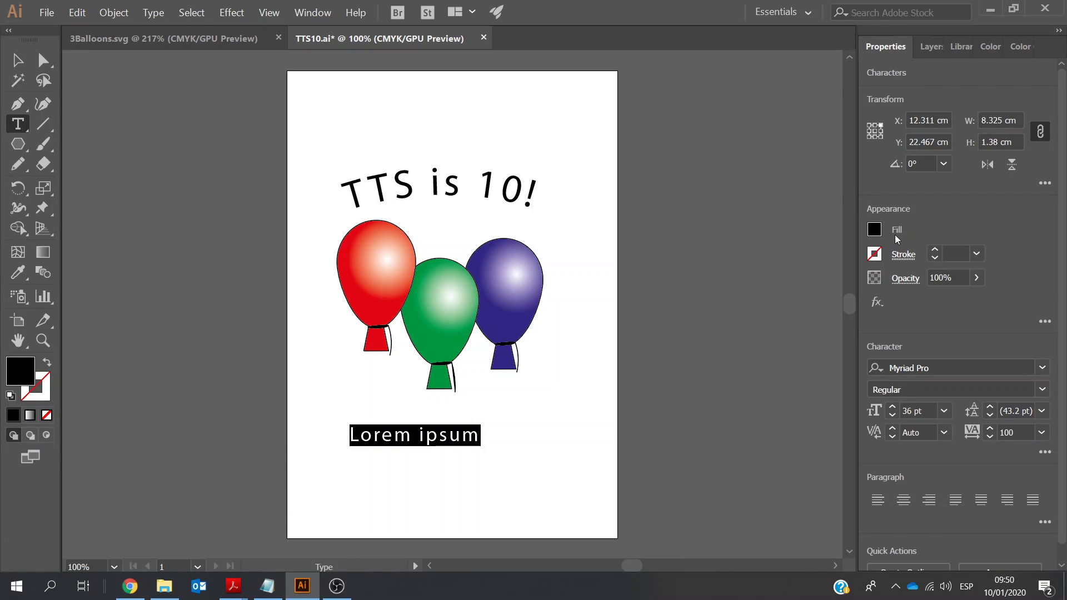
click(873, 230)
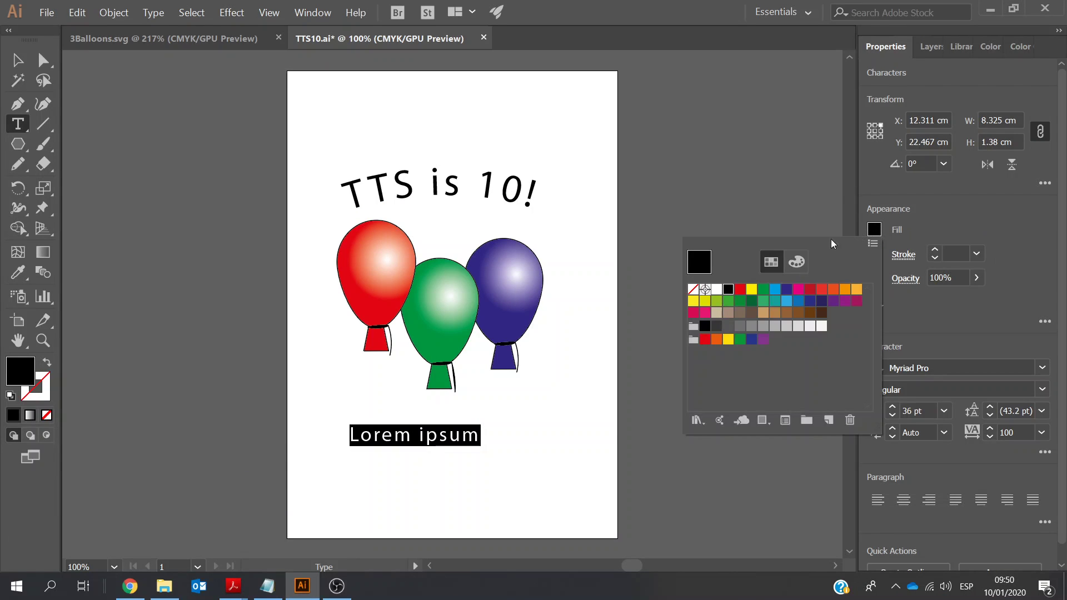
click(739, 289)
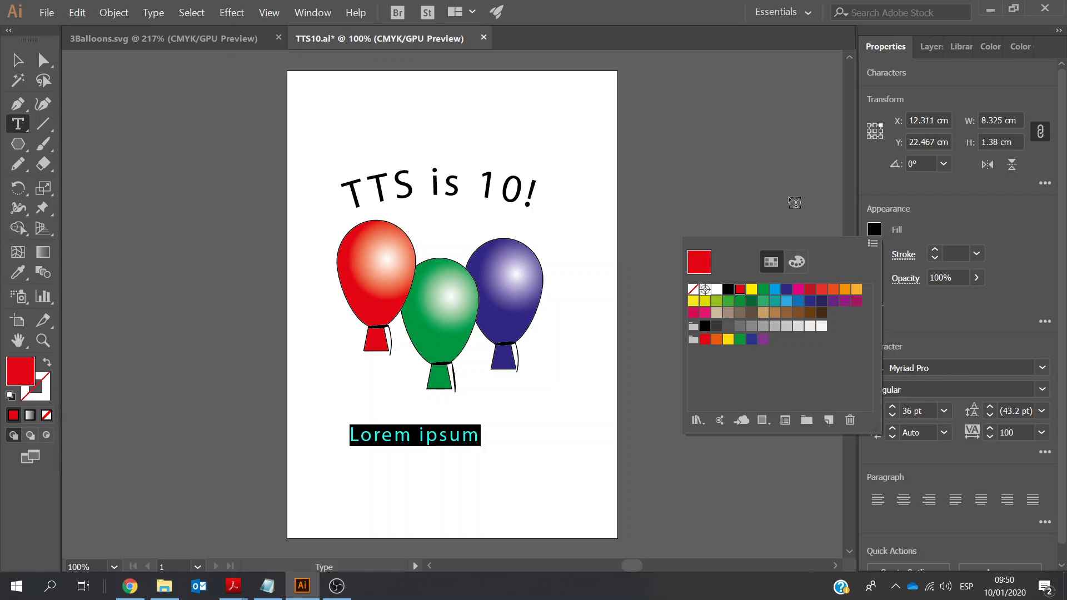
click(1016, 246)
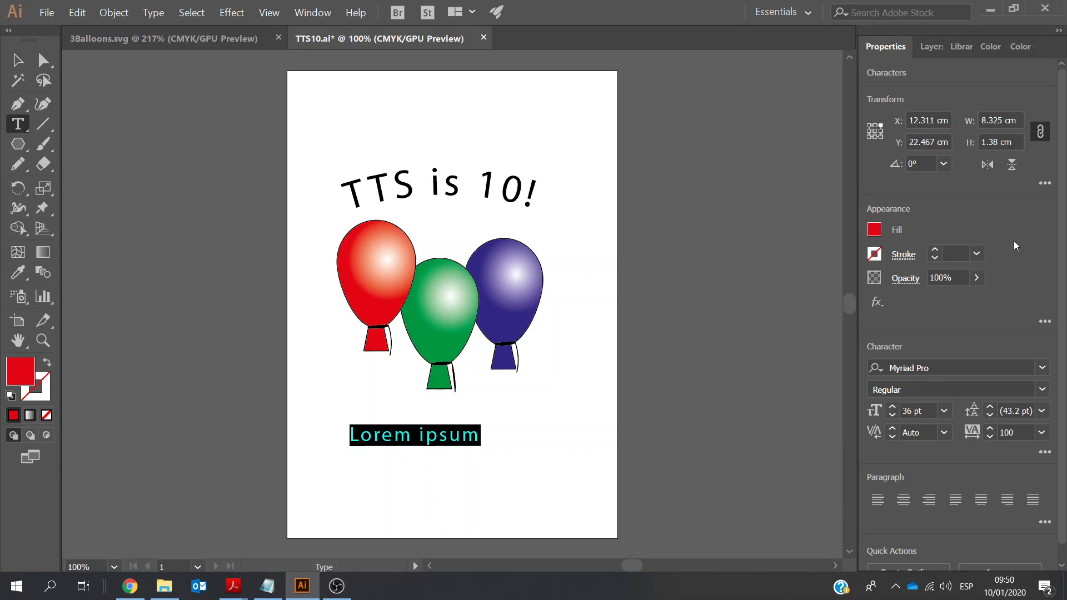
click(977, 255)
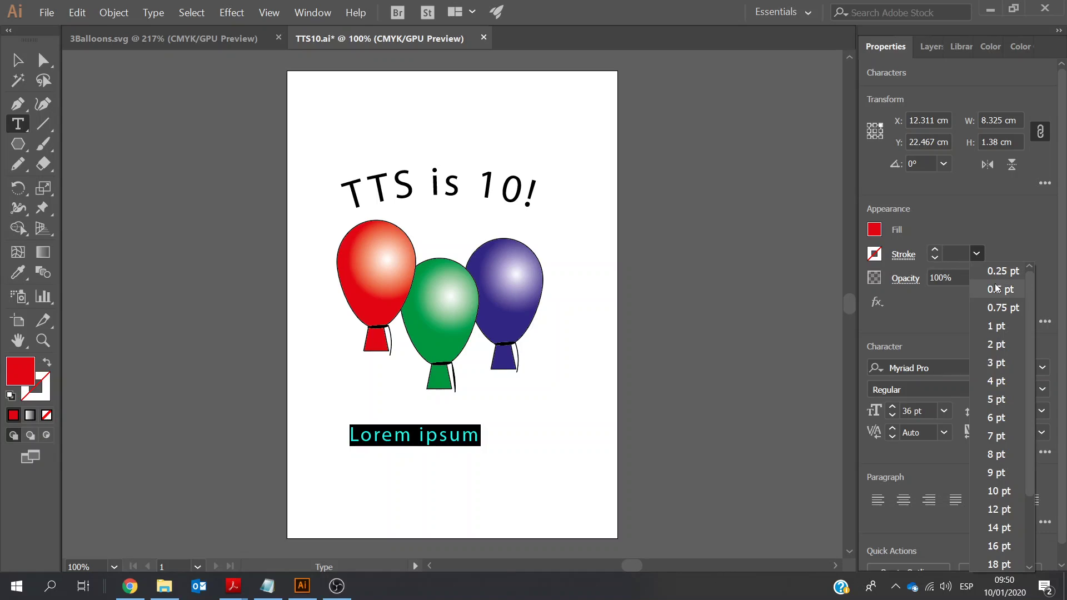
click(997, 272)
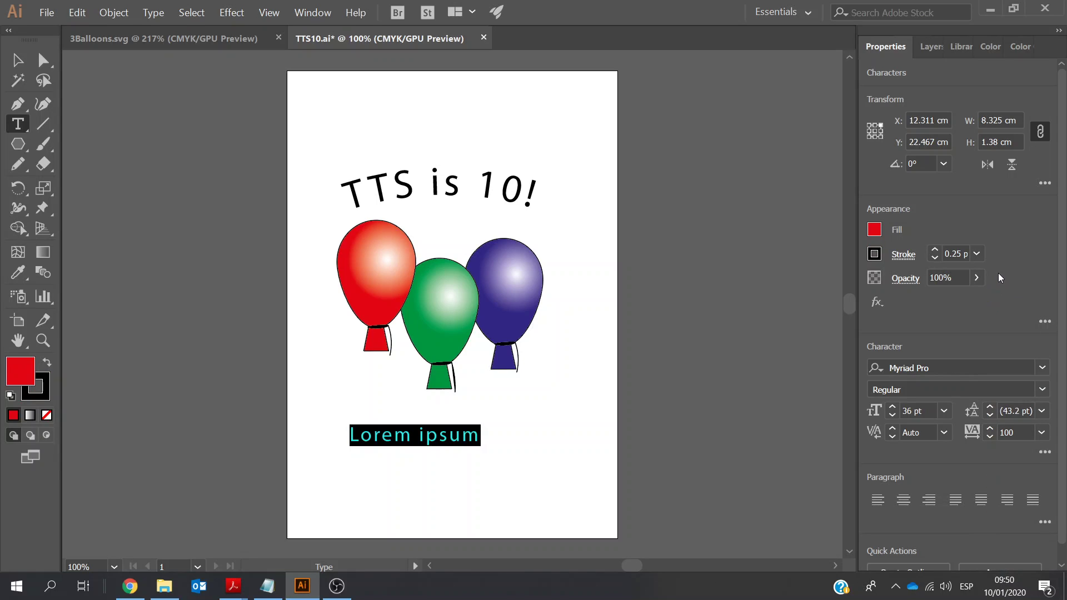
- Paste A big thank you to all our loyal clients over the placeholder, and break the line before "all" following the exam paper's sample
key(ctrl+v)
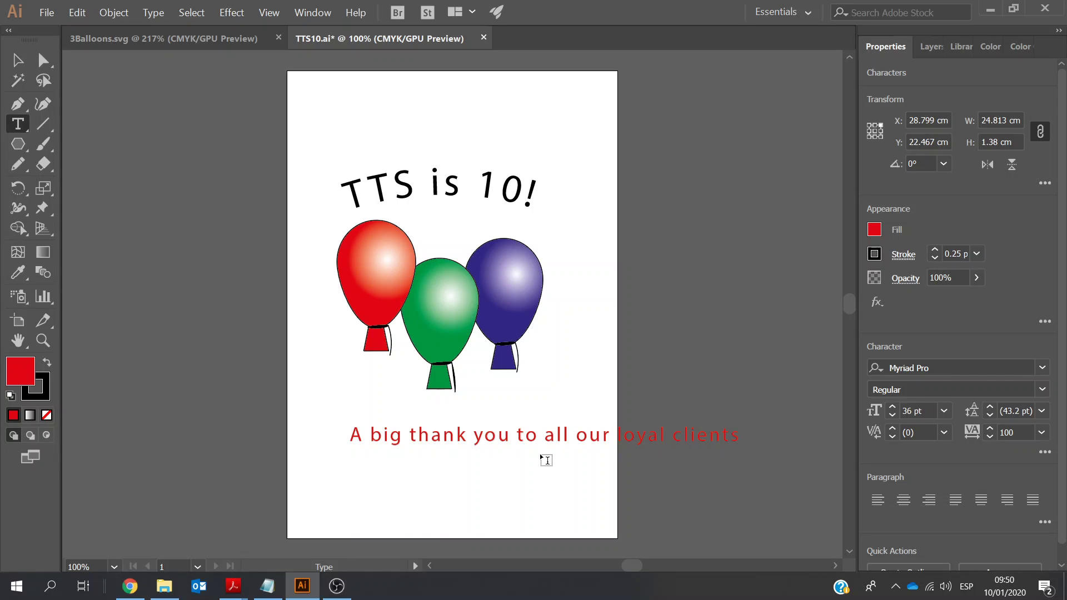
mouse_move(233, 586)
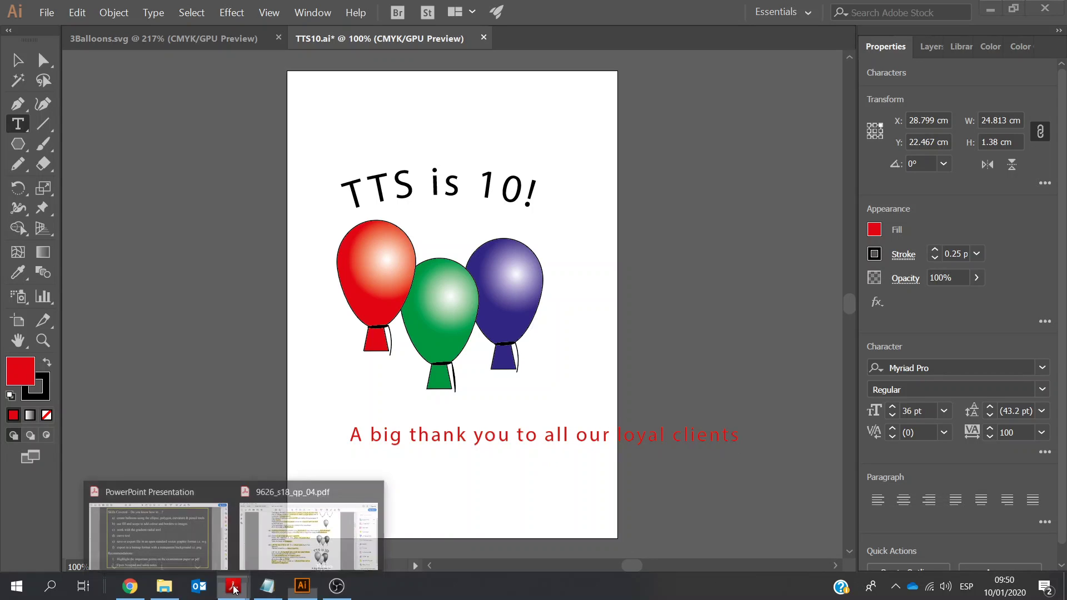
click(335, 534)
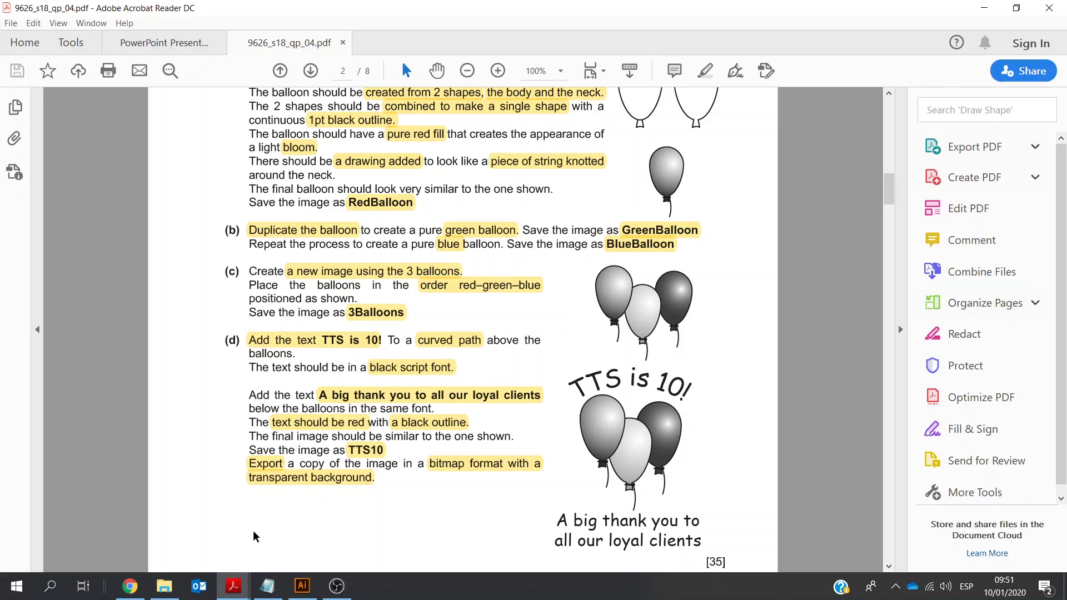
click(302, 586)
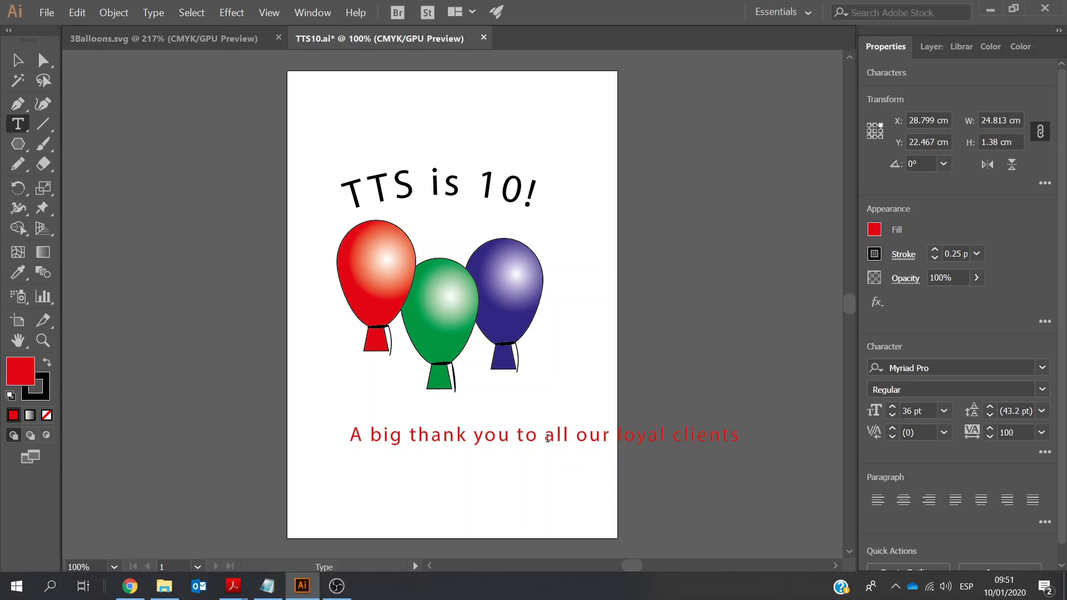
key(Return)
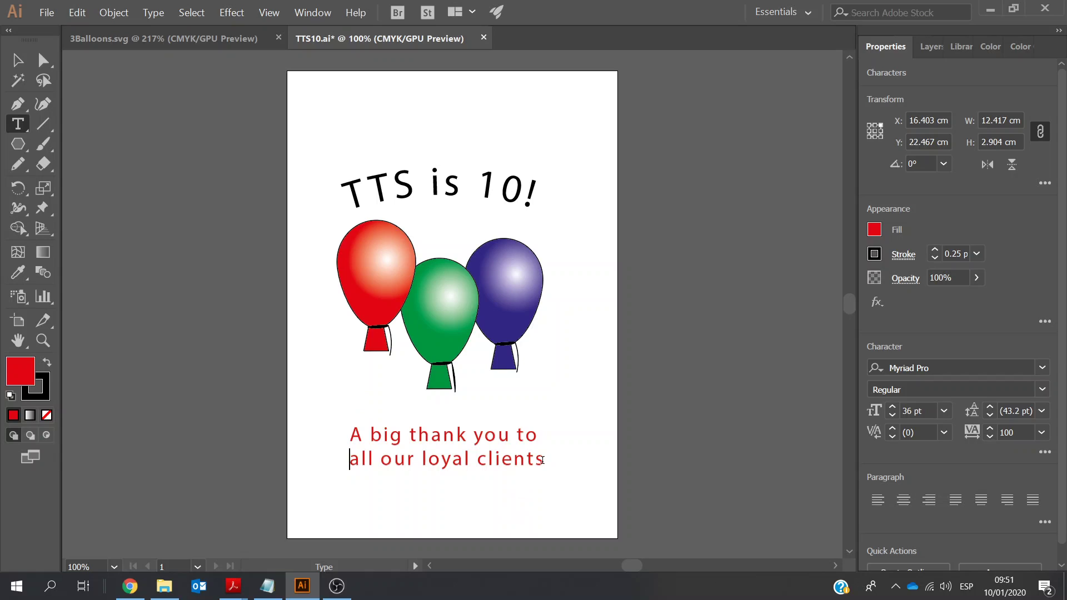
- Set the whole two-line thank-you text to a 0.5 pt stroke and a font size of 48 pt
drag(542, 460, 348, 434)
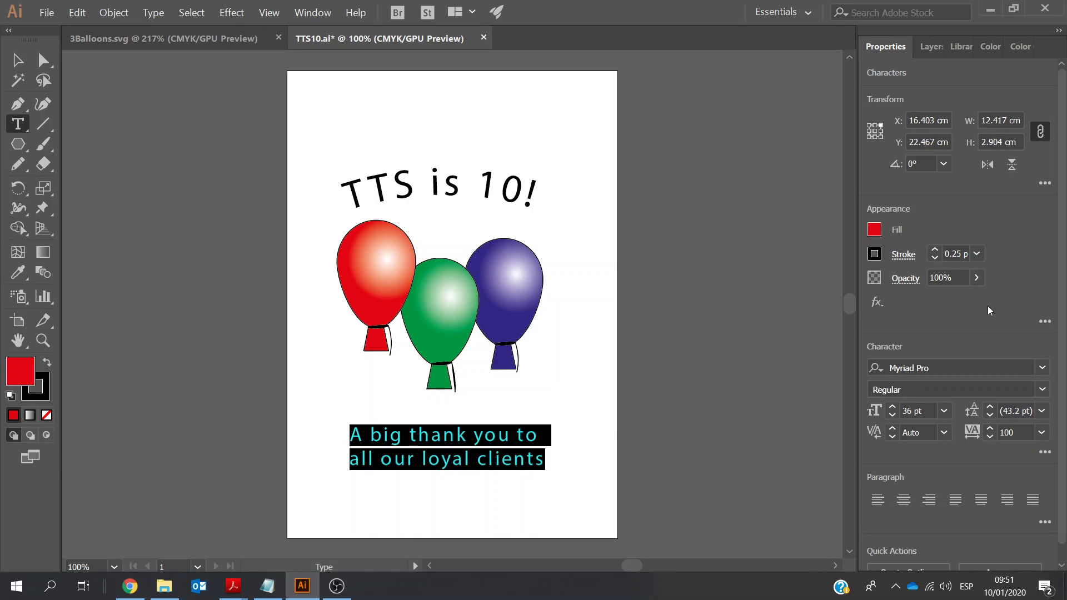
click(978, 254)
click(982, 289)
click(943, 411)
click(962, 360)
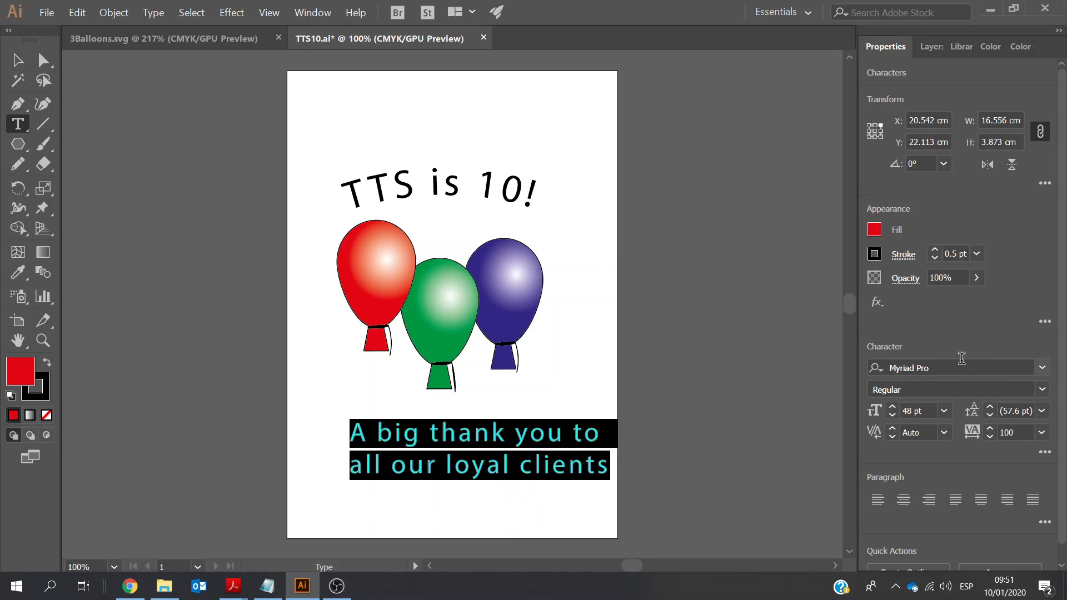